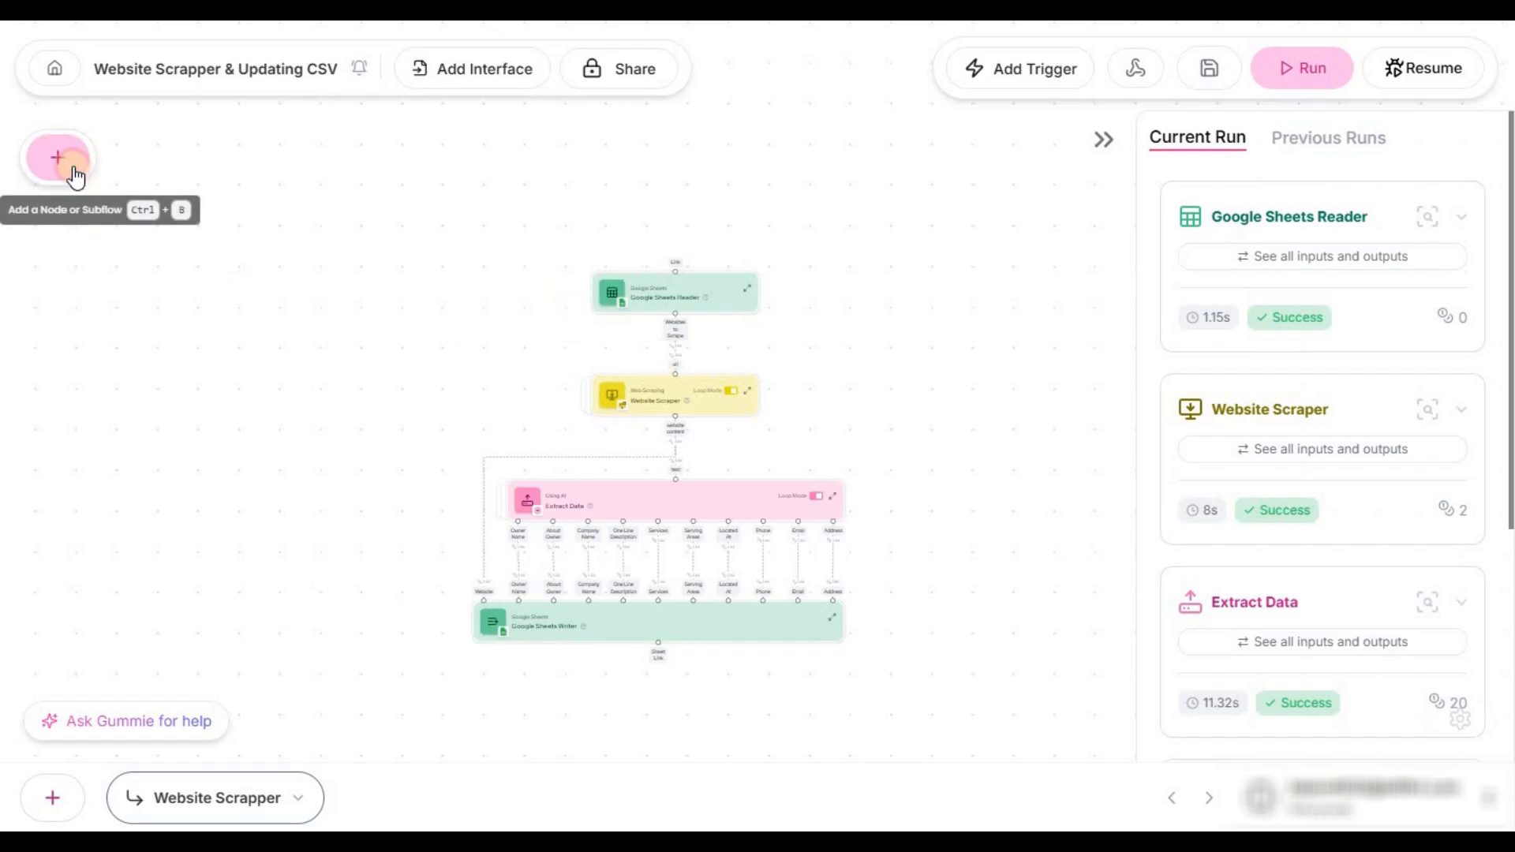
Search the node library for "sheet" to find the Google Sheets nodes, and close the library.
left_click(75, 175)
left_click(308, 228)
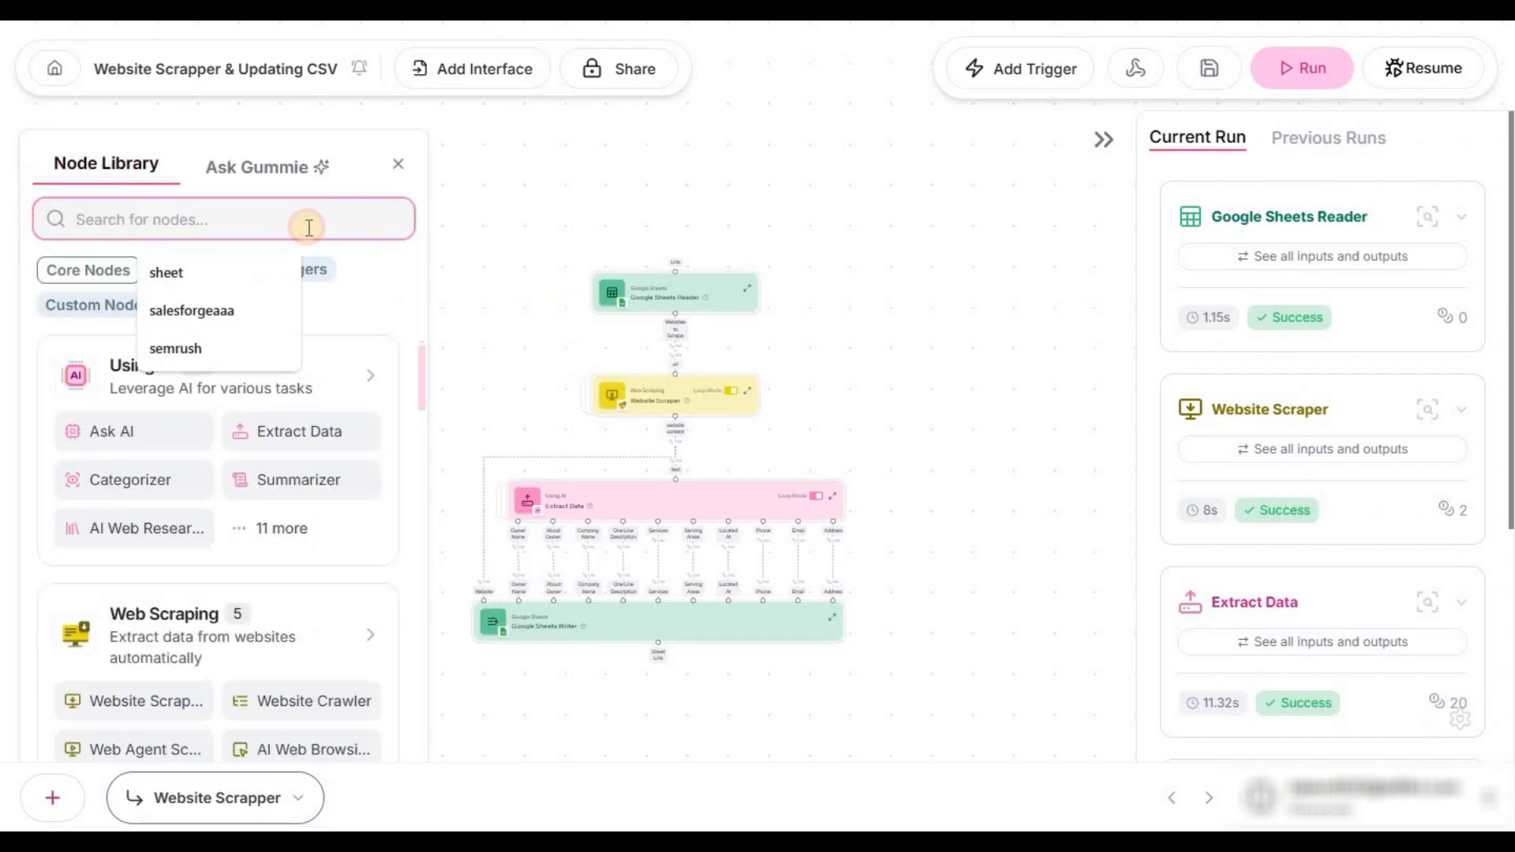
left_click(195, 271)
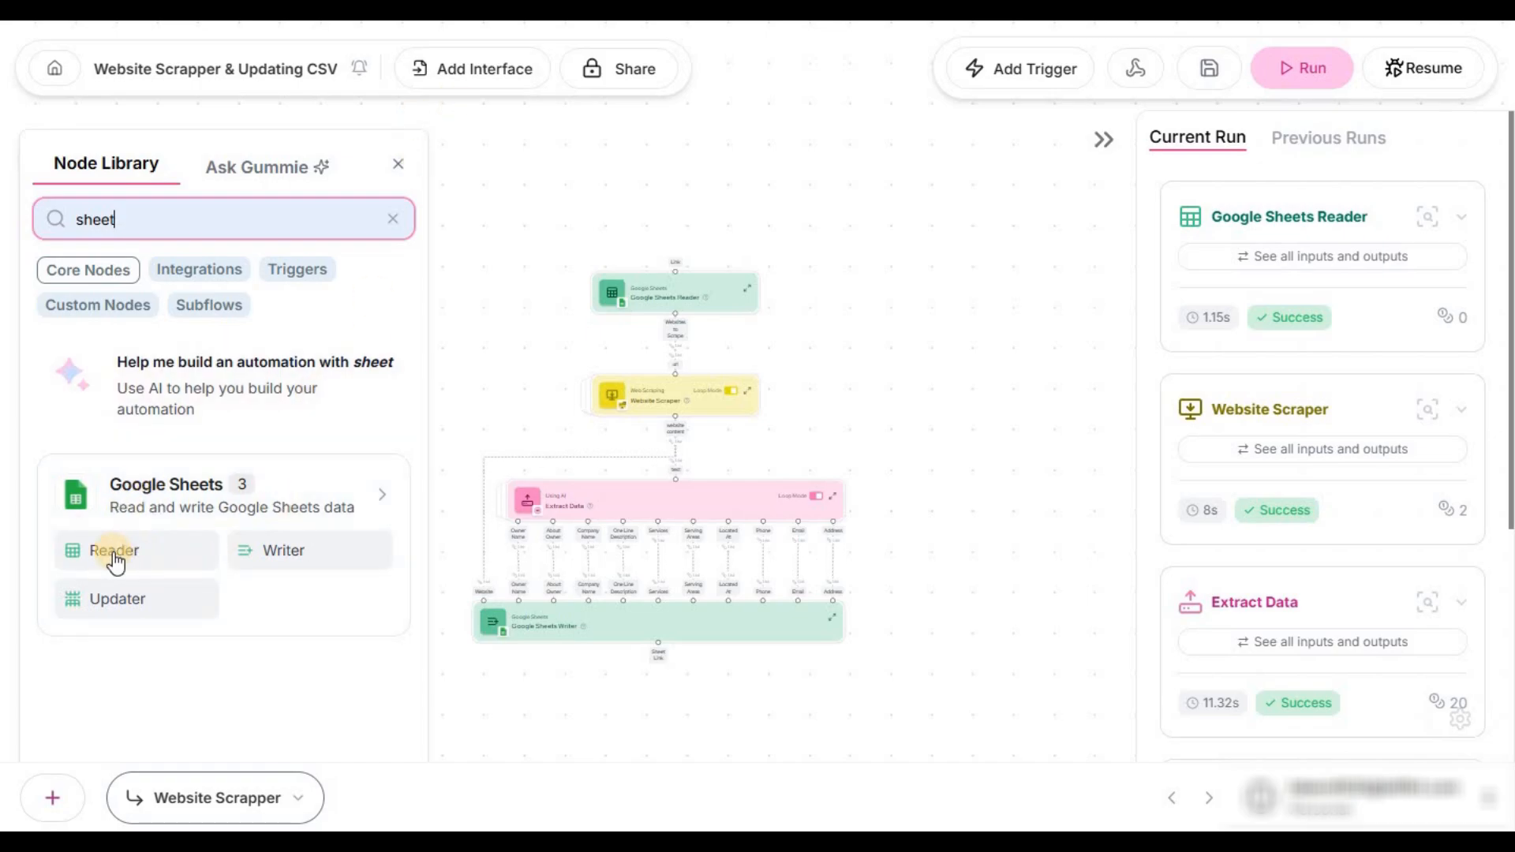
right_click(650, 284)
scroll(649, 285, "up", 2)
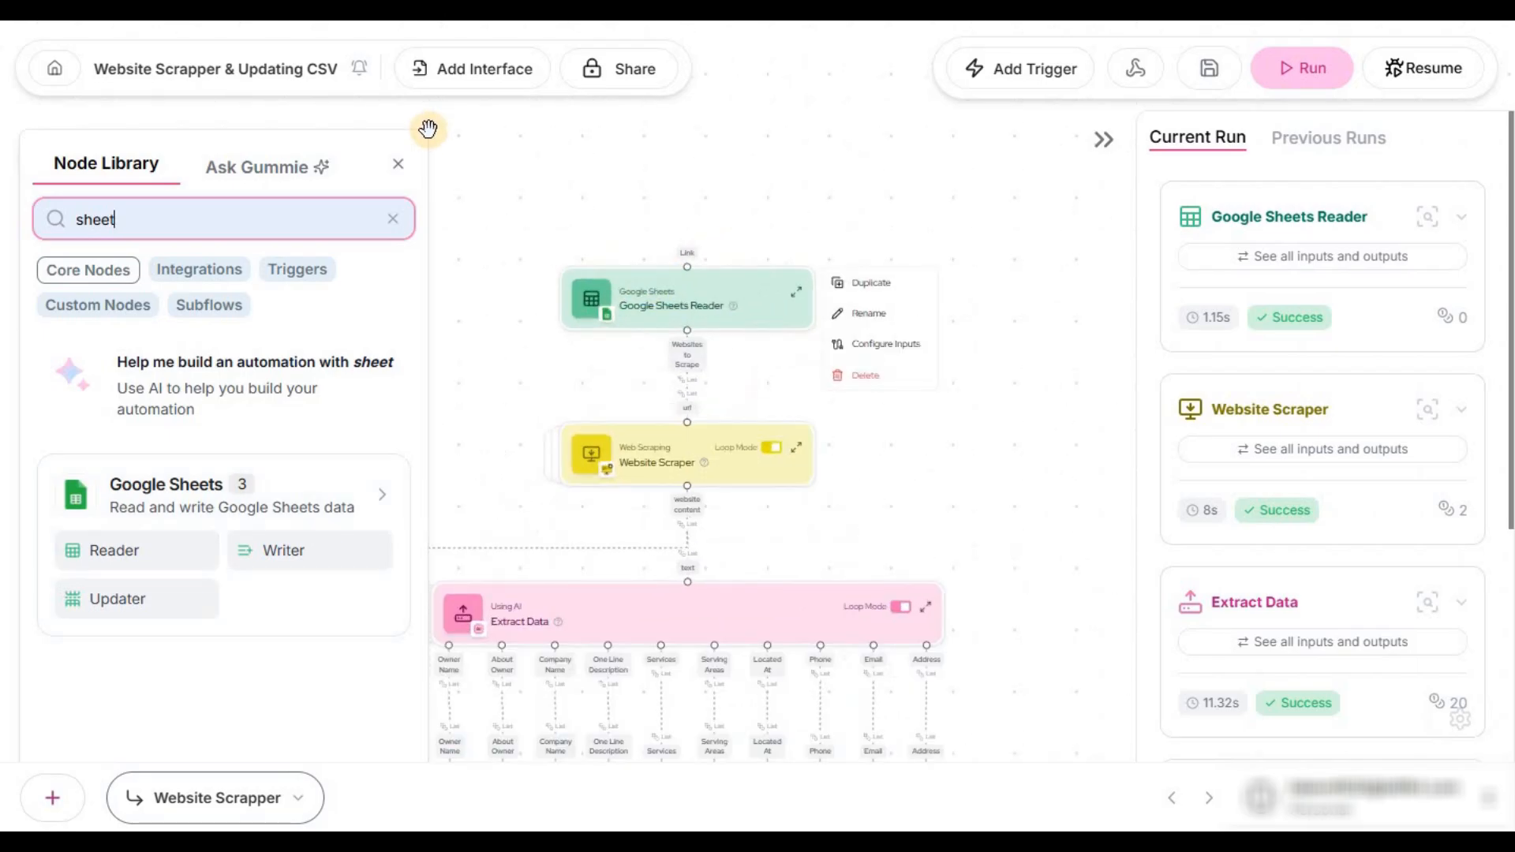
left_click(398, 164)
Expand the Google Sheets Reader node to show its settings.
scroll(687, 300, "up", 2)
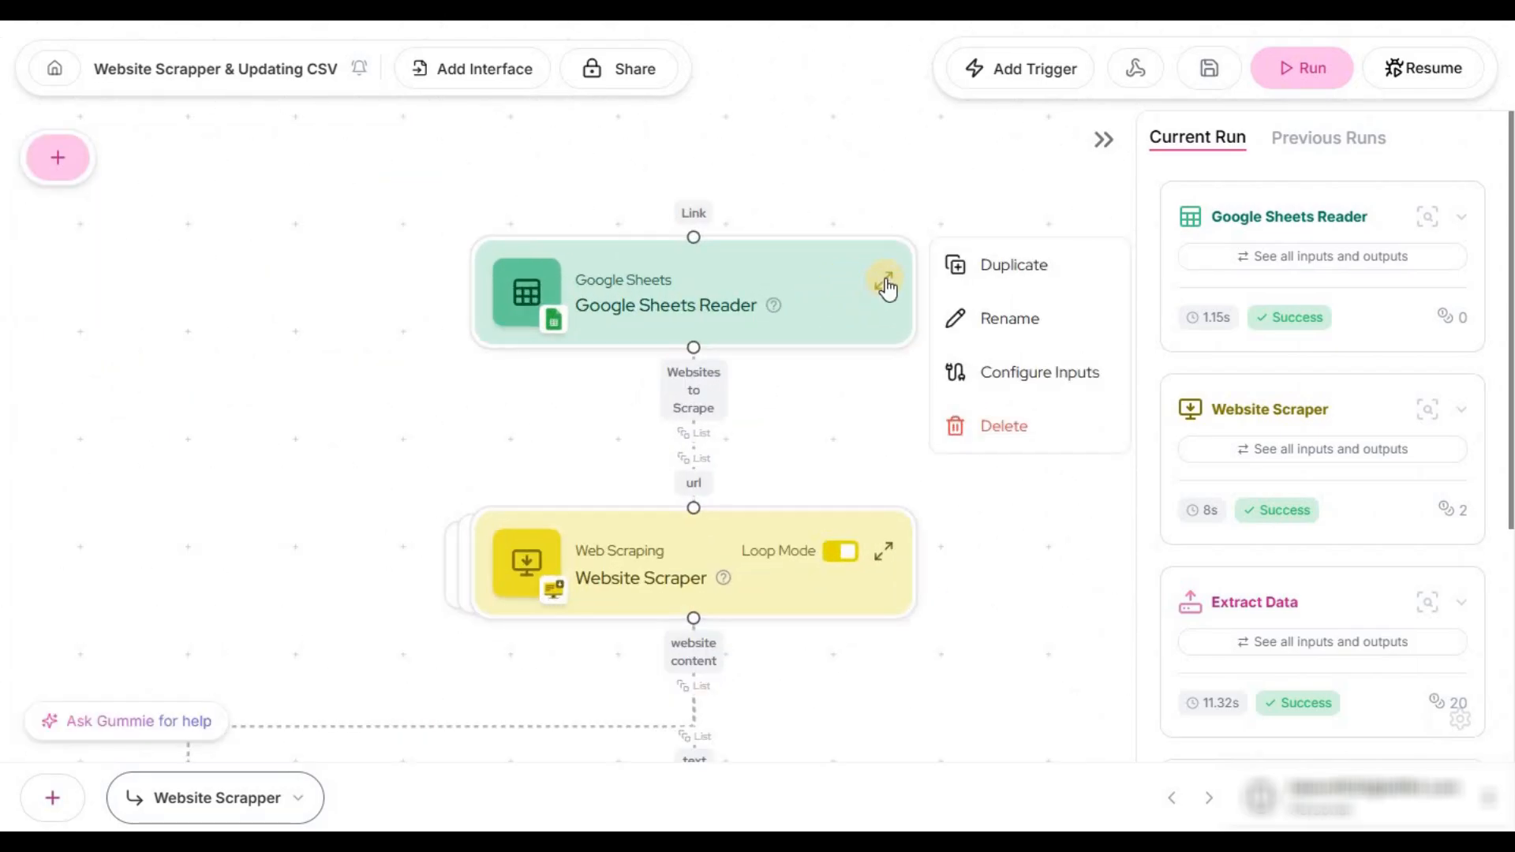
left_click(886, 286)
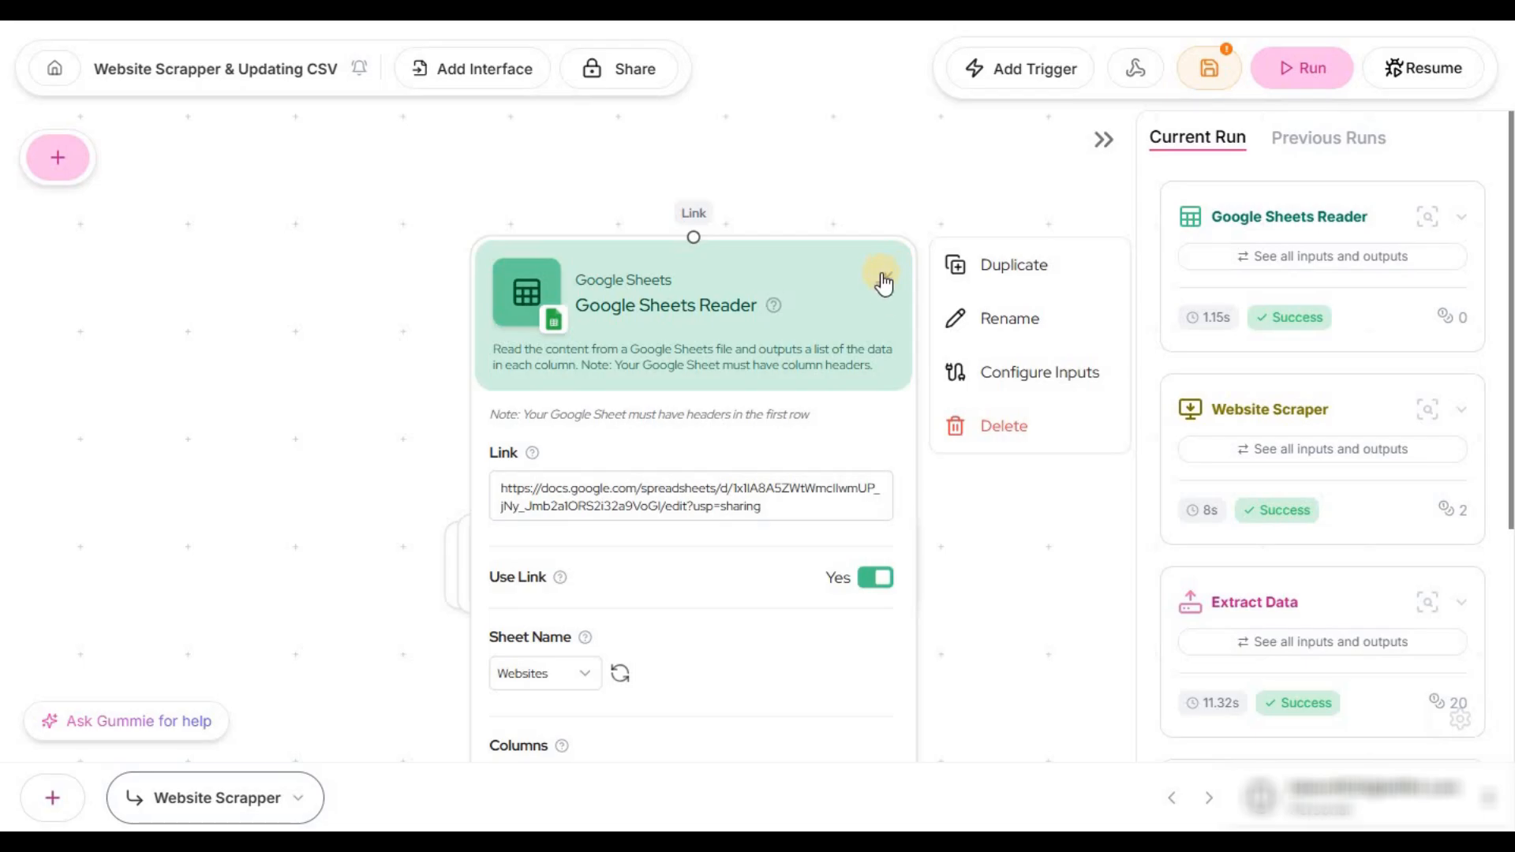
scroll(420, 444, "down", 2)
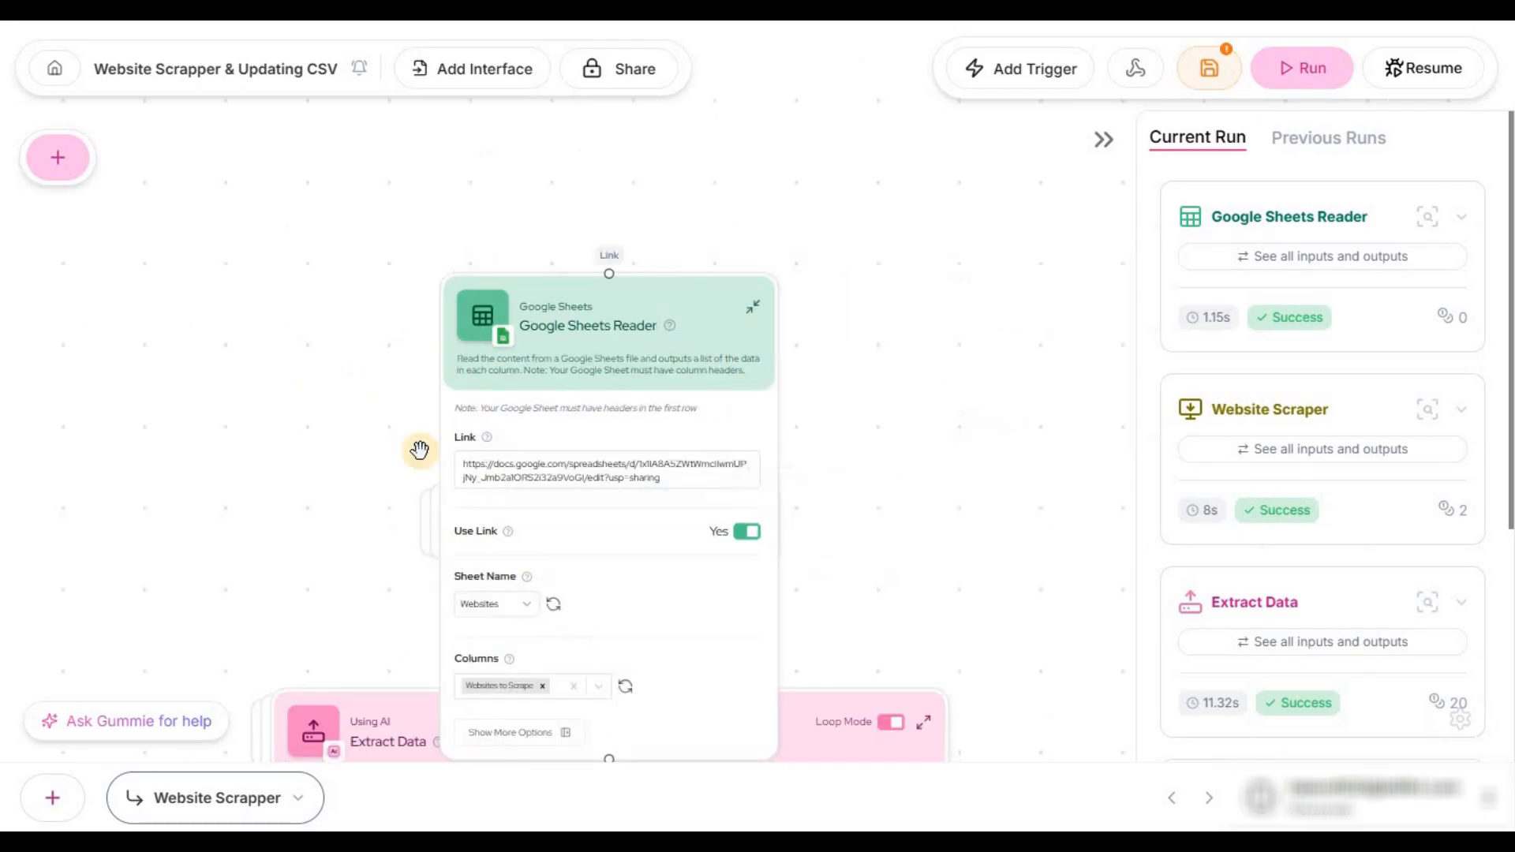
scroll(509, 473, "up", 3)
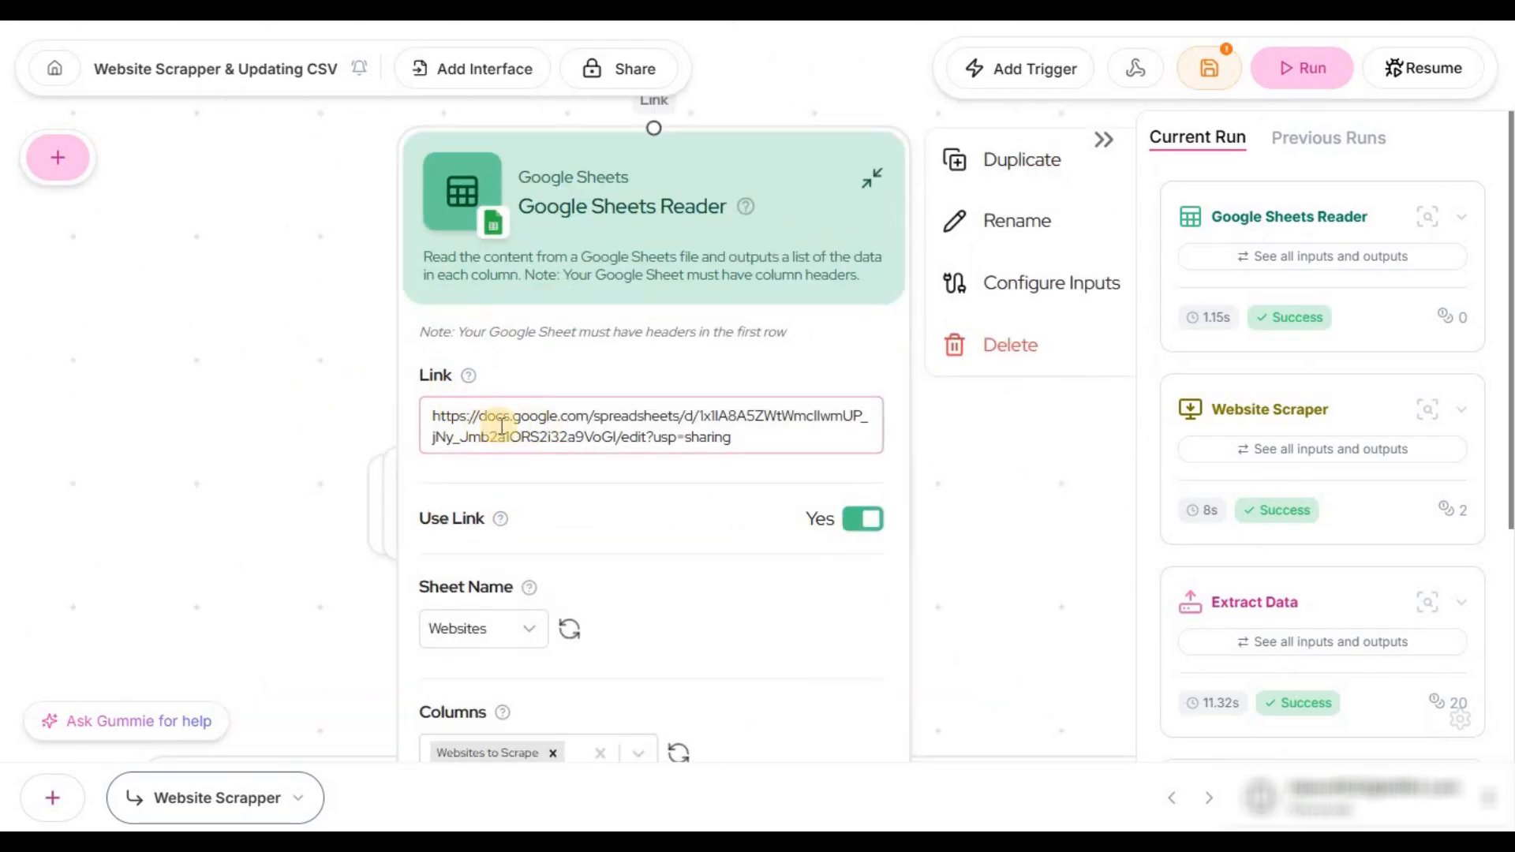
View the Websites List spreadsheet linked in the reader node in Google Sheets, and return to the Gumloop workflow.
left_click(502, 417)
left_click(571, 353)
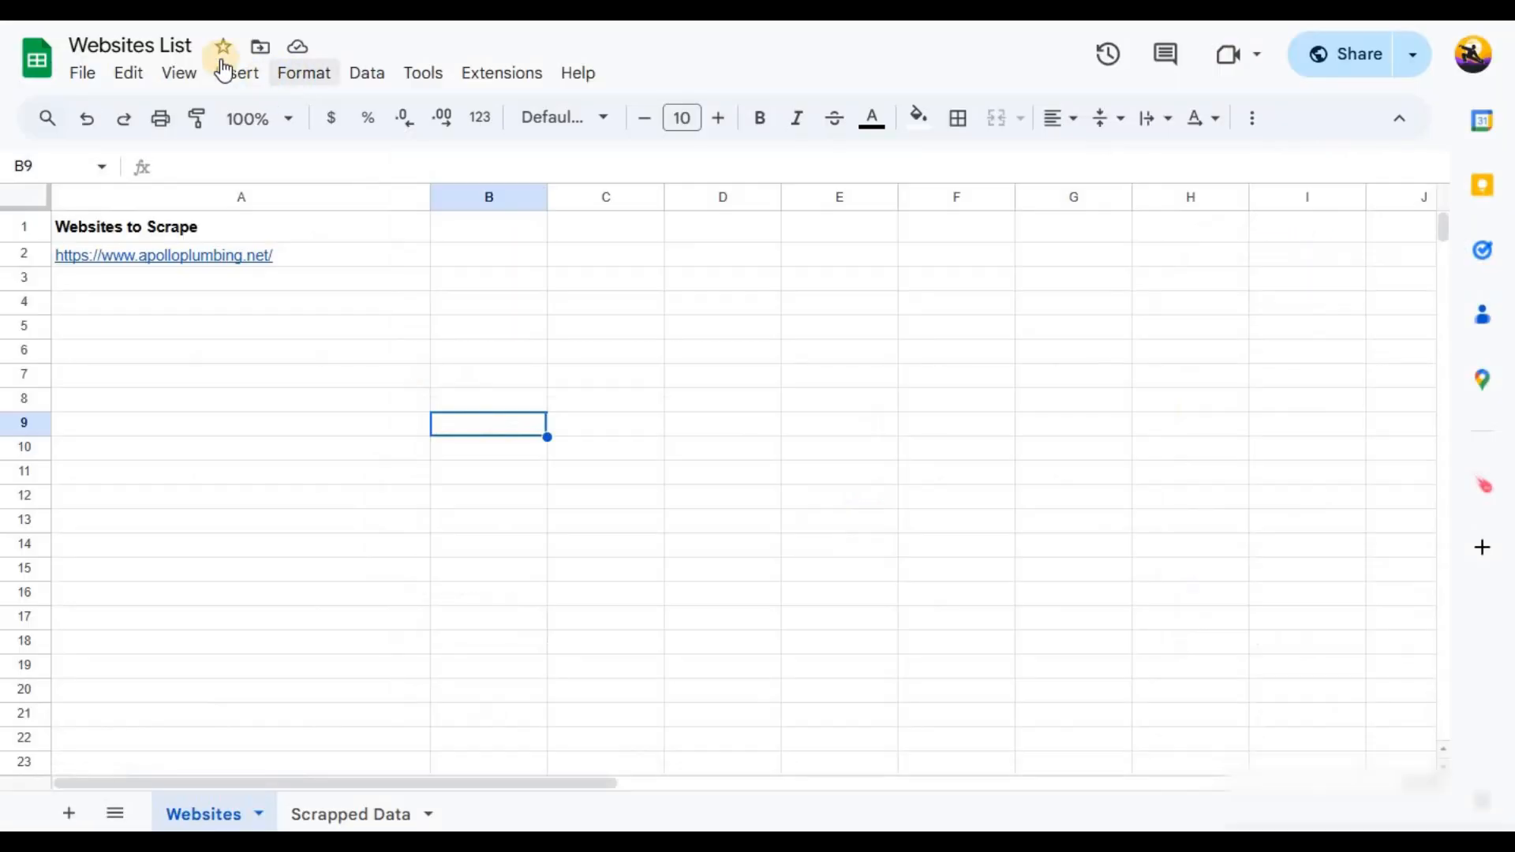
left_click(192, 45)
left_click(628, 38)
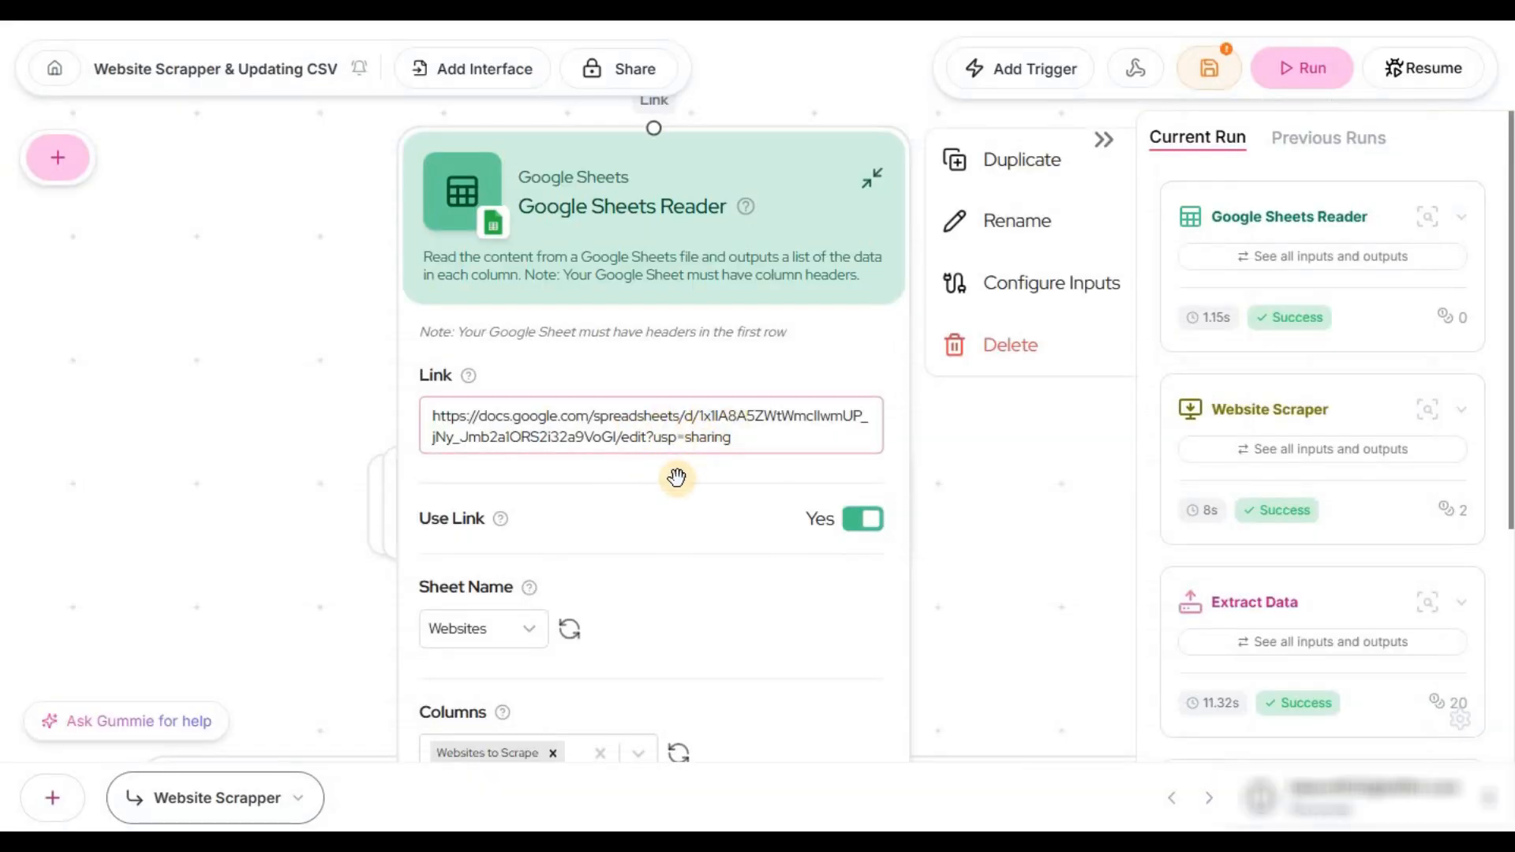
Check the sheet name and column options of the Google Sheets Reader, and collapse the node.
scroll(677, 505, "down", 3)
scroll(619, 622, "up", 5)
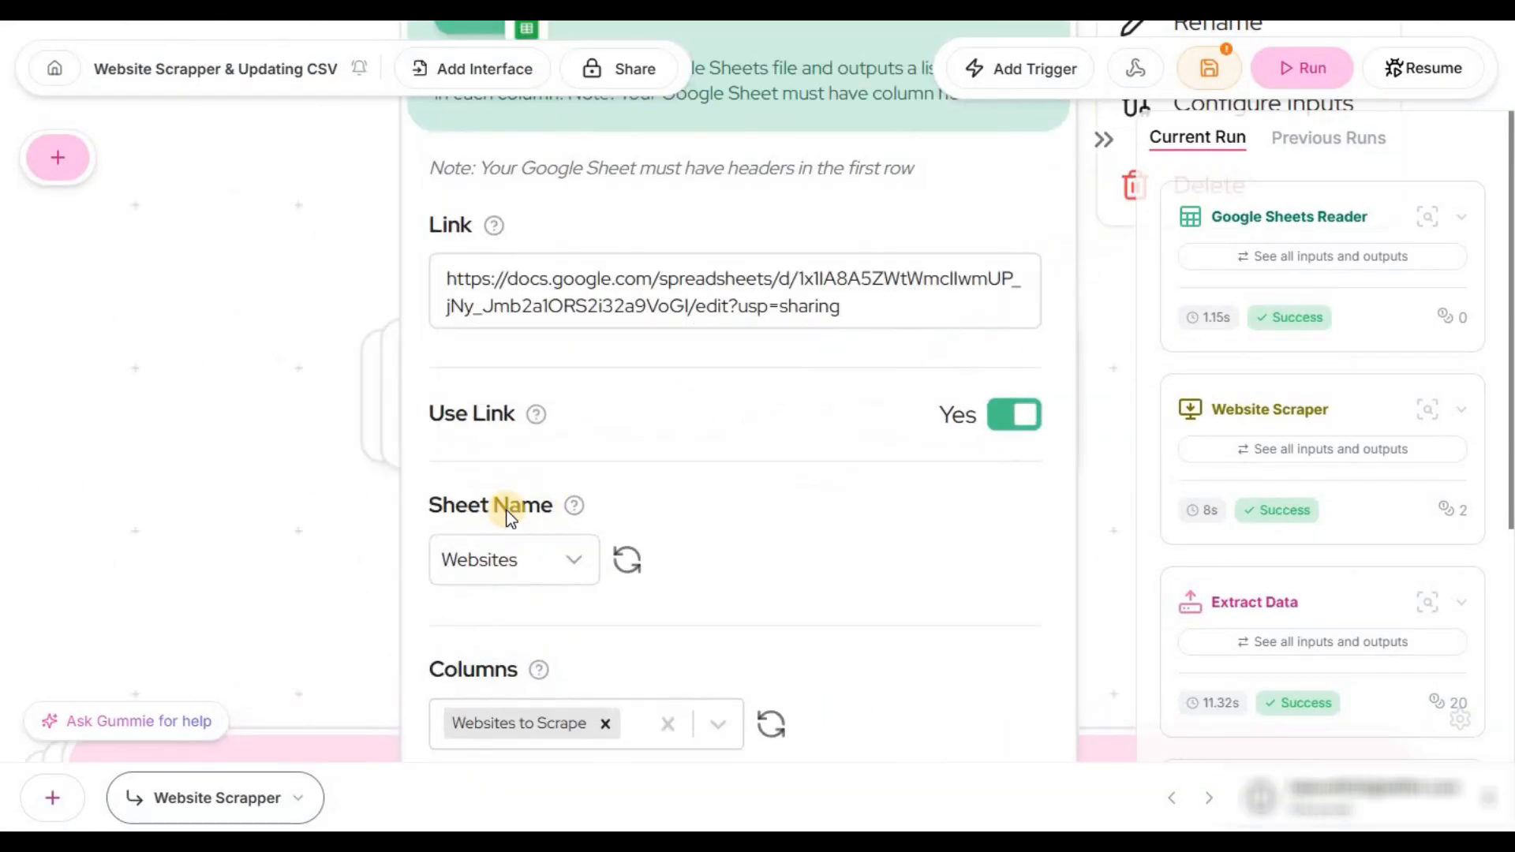
left_click(579, 565)
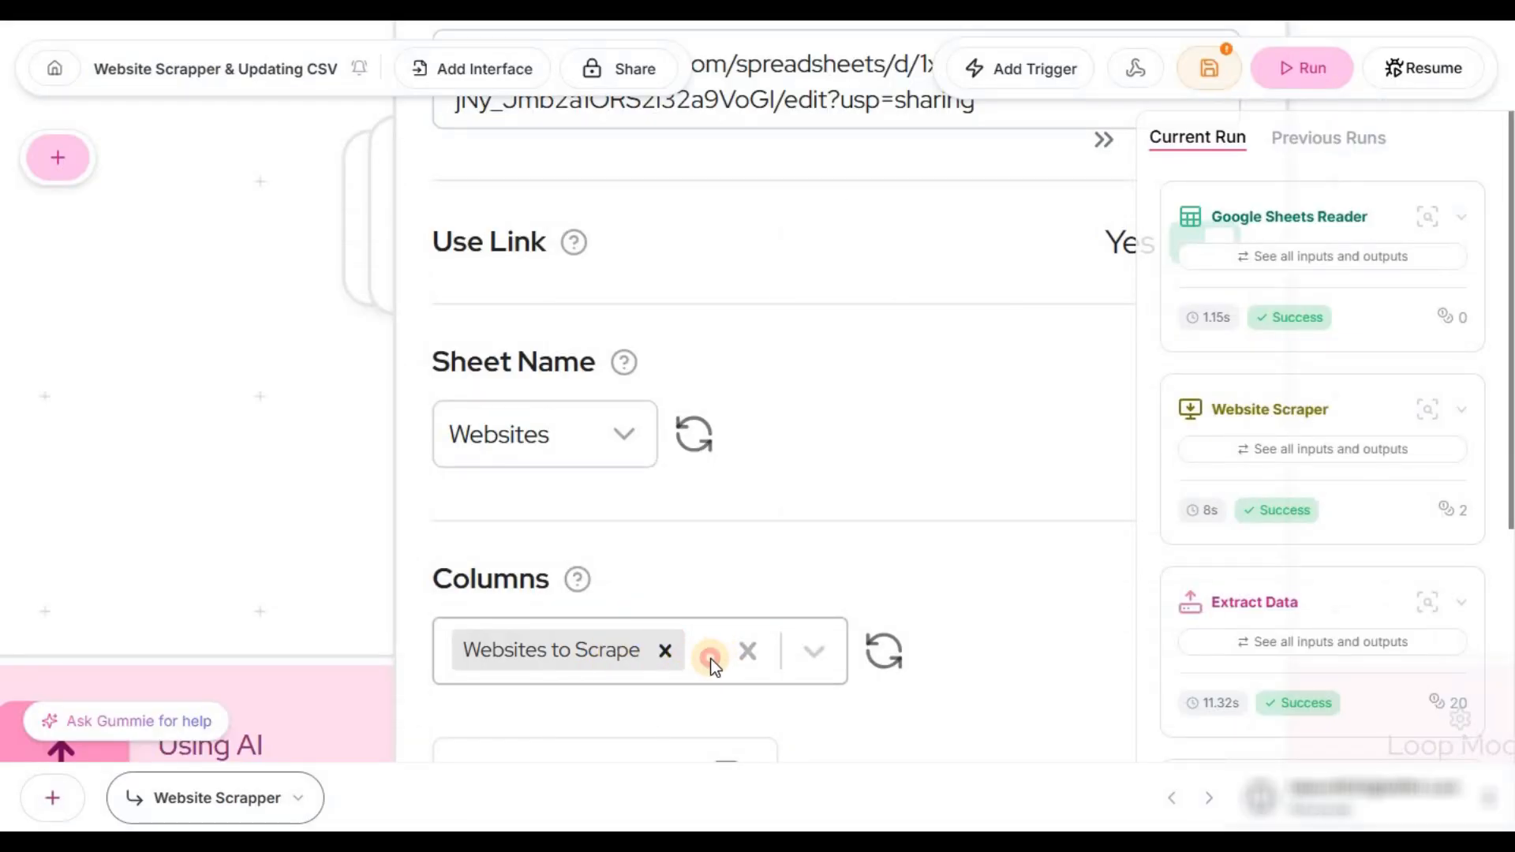
left_click(710, 660)
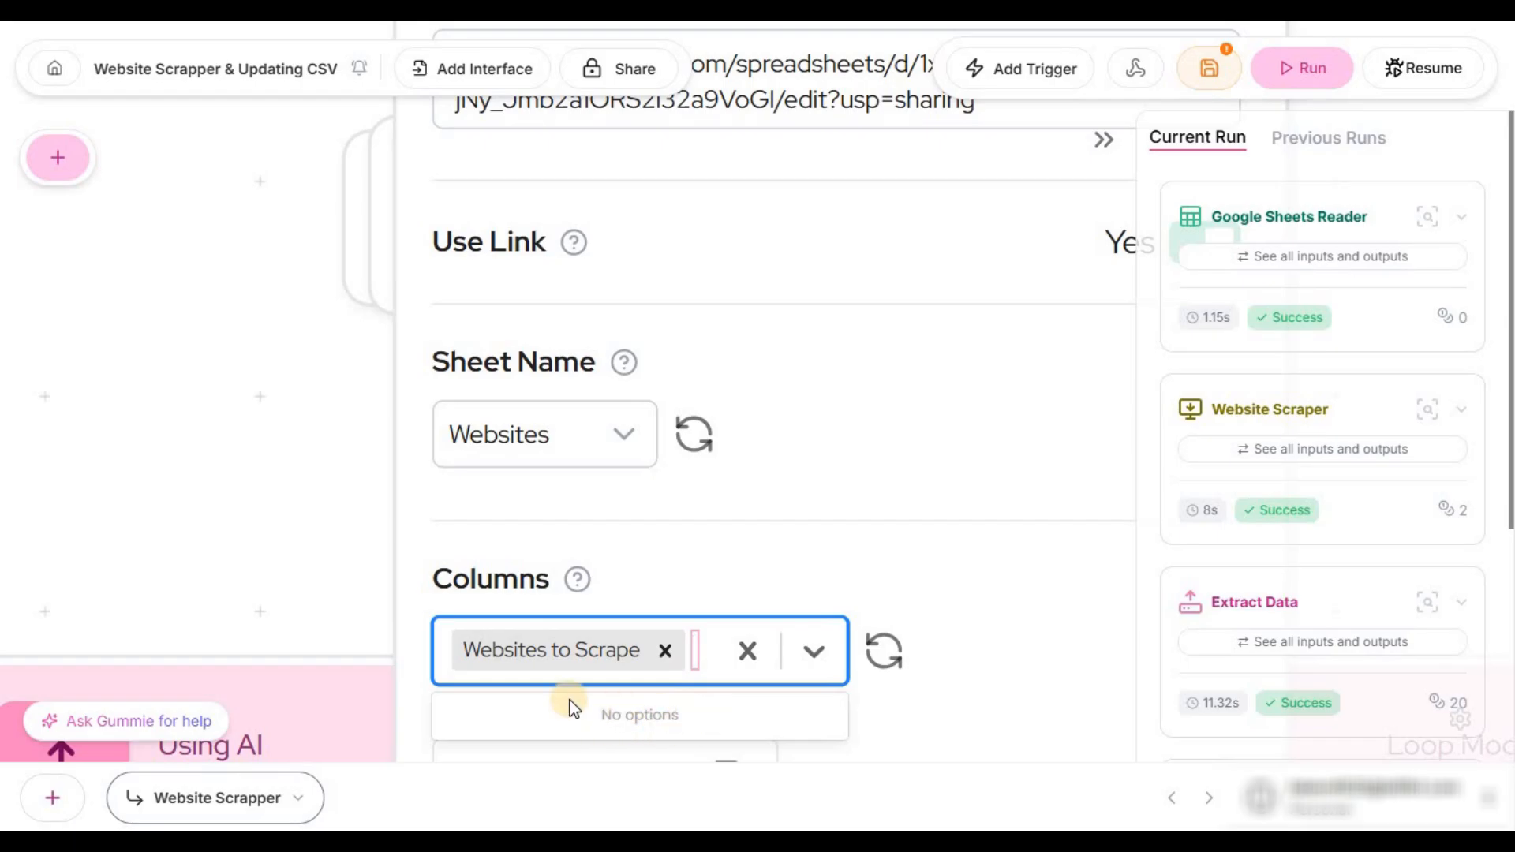
left_click(744, 578)
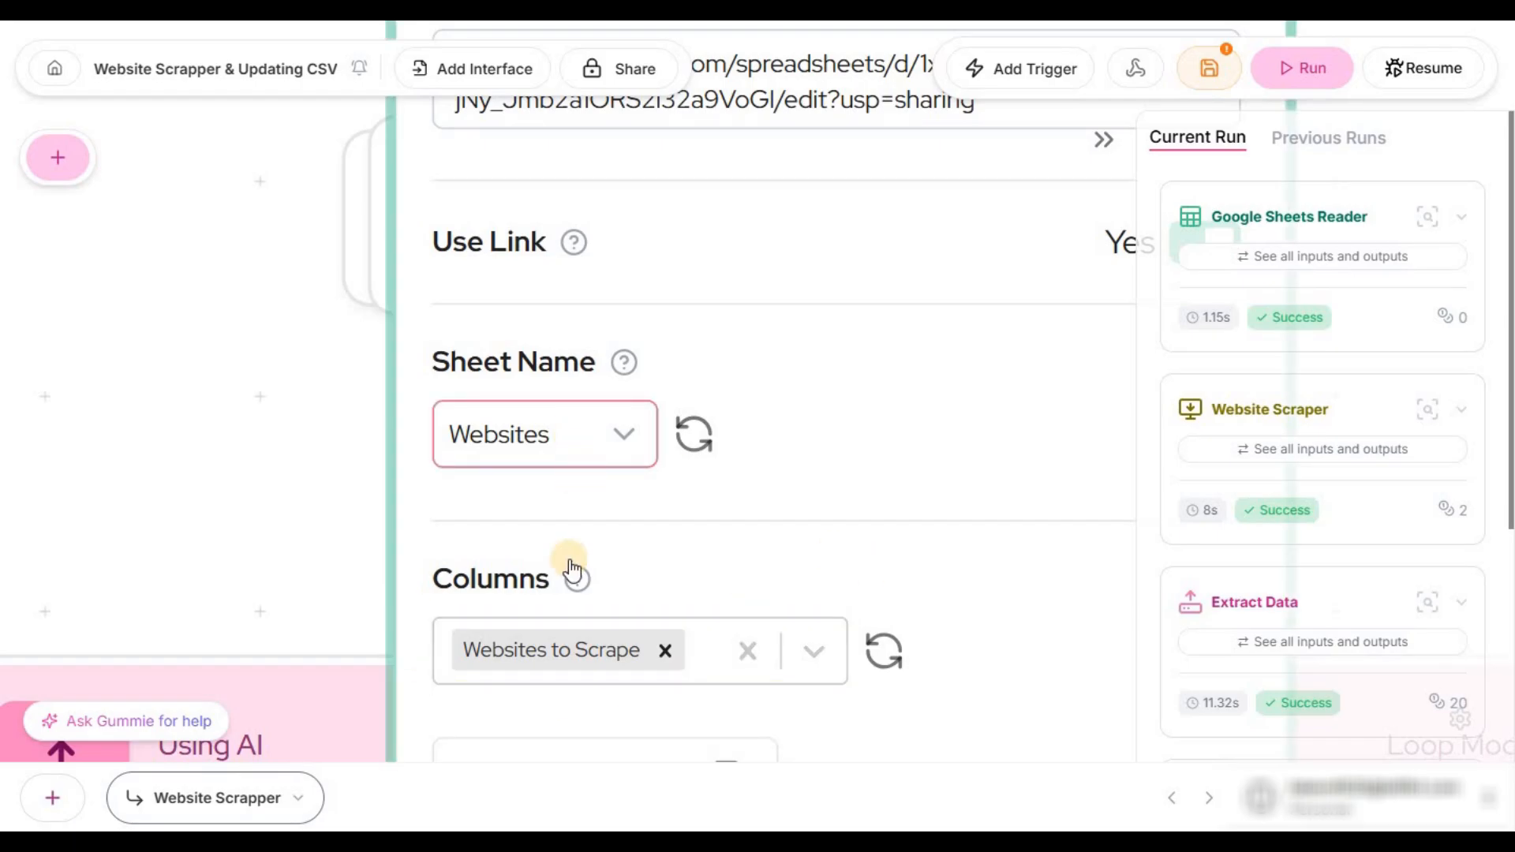
scroll(572, 557, "down", 5)
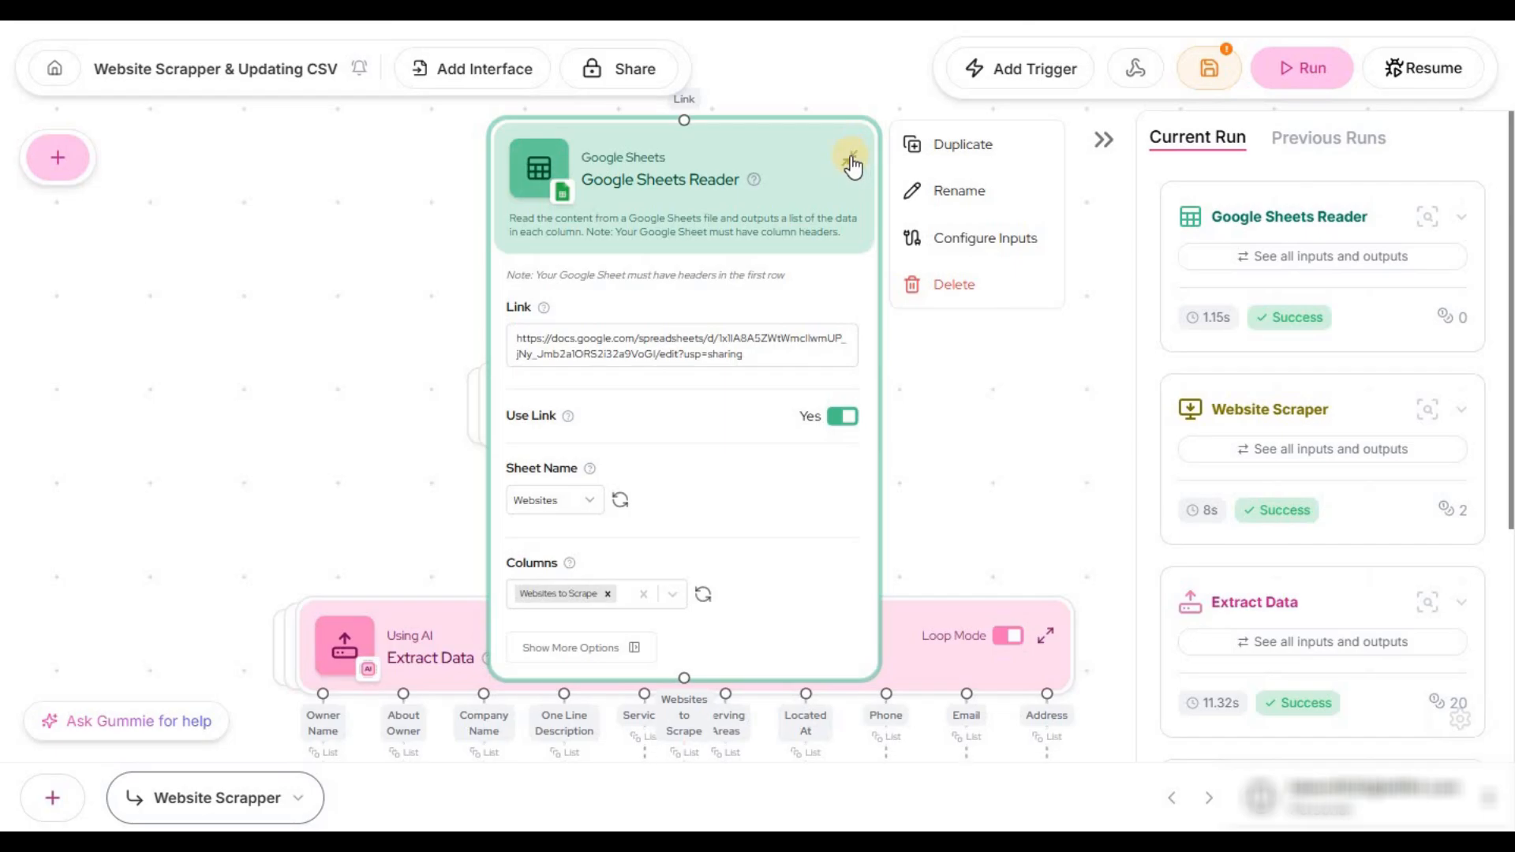
left_click(851, 166)
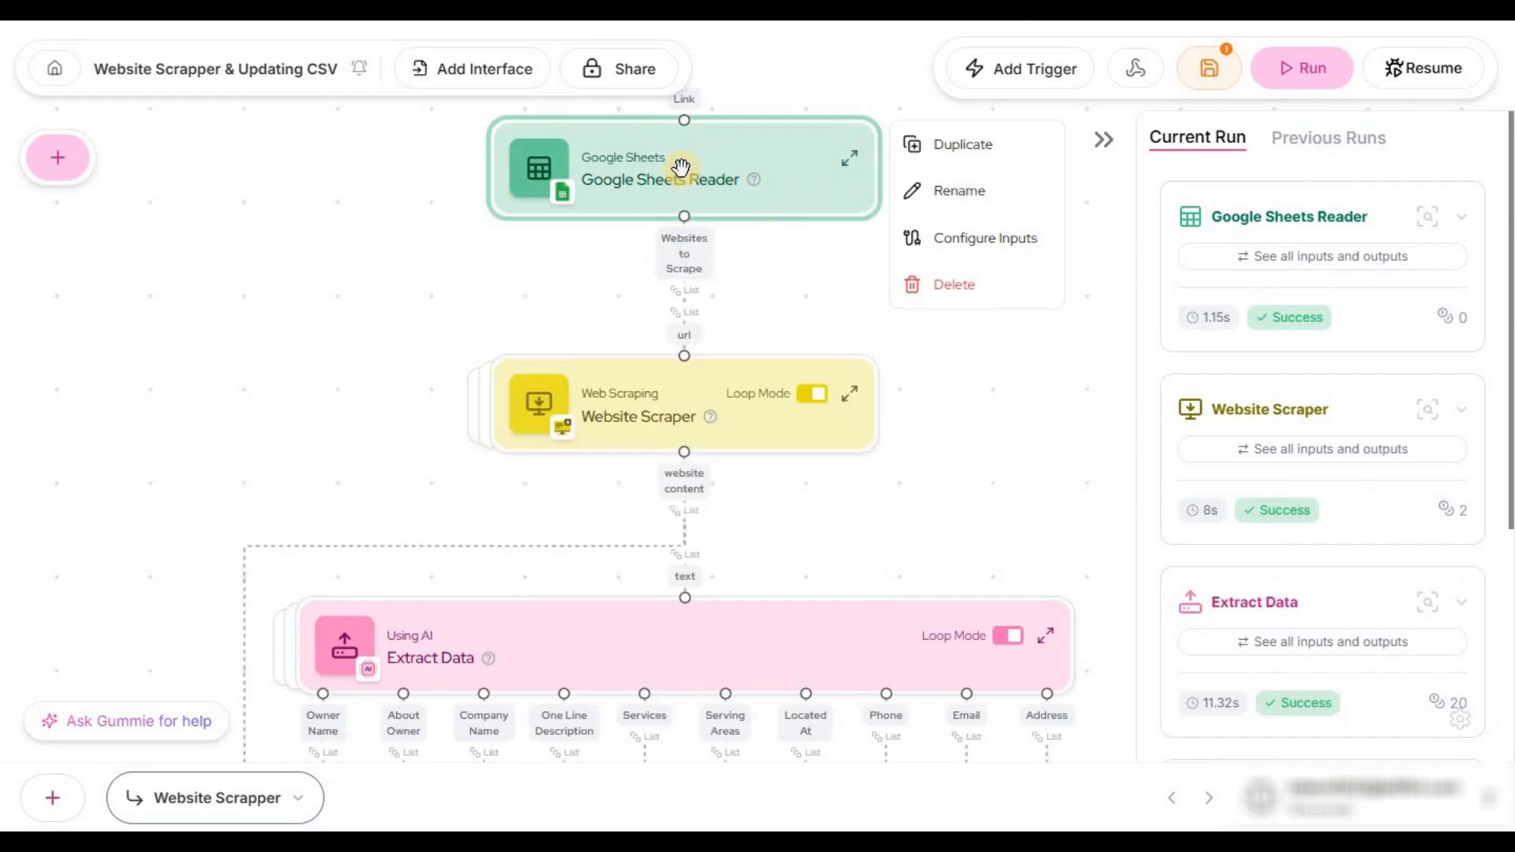
Find the Website Scraper under Web Scraping in the node library, and close the library.
scroll(403, 315, "up", 2)
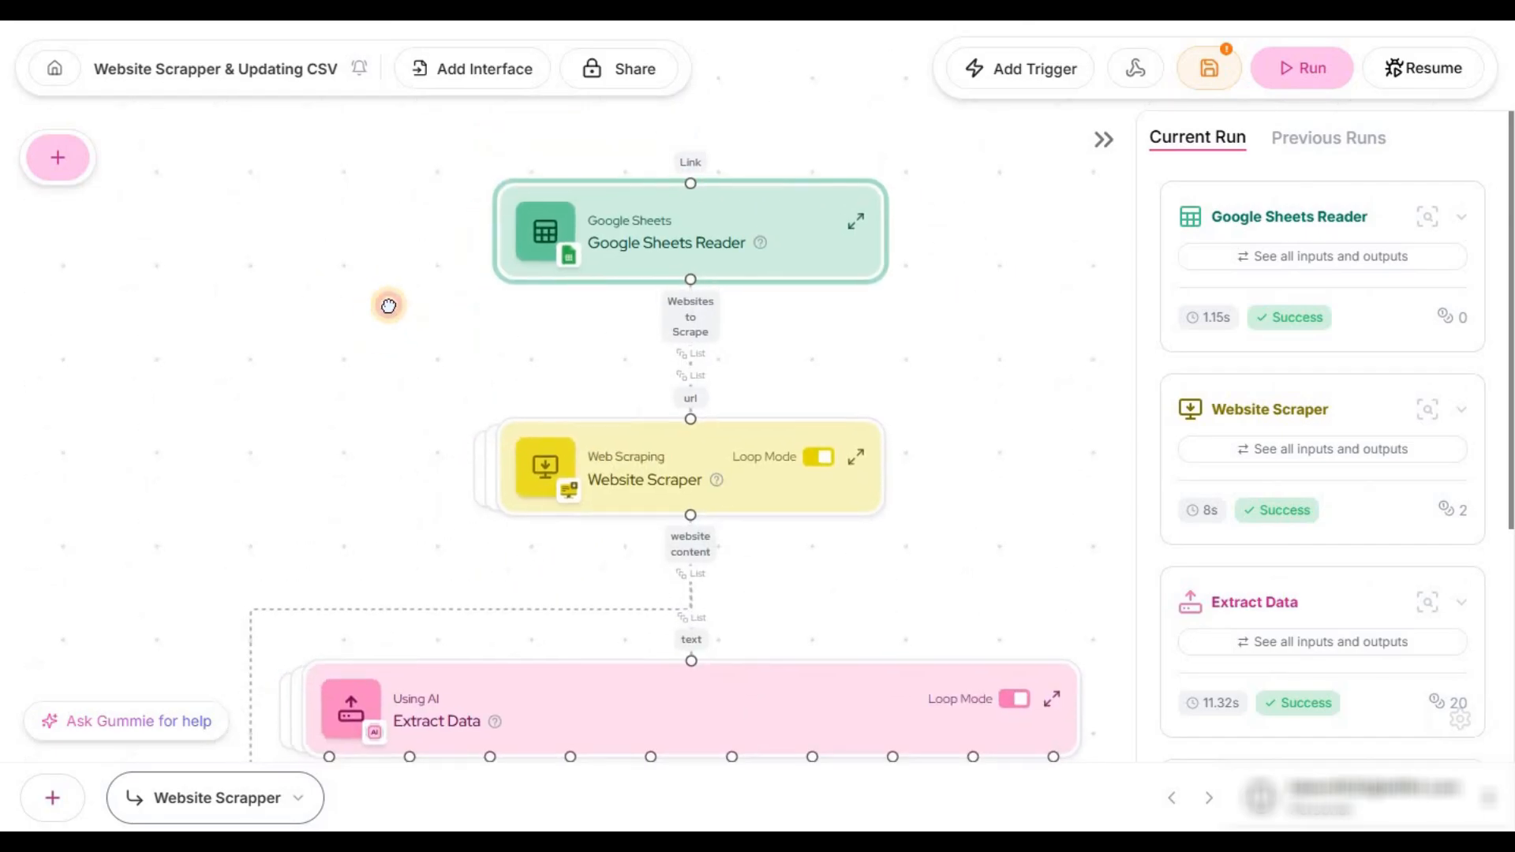
mouse_move(653, 470)
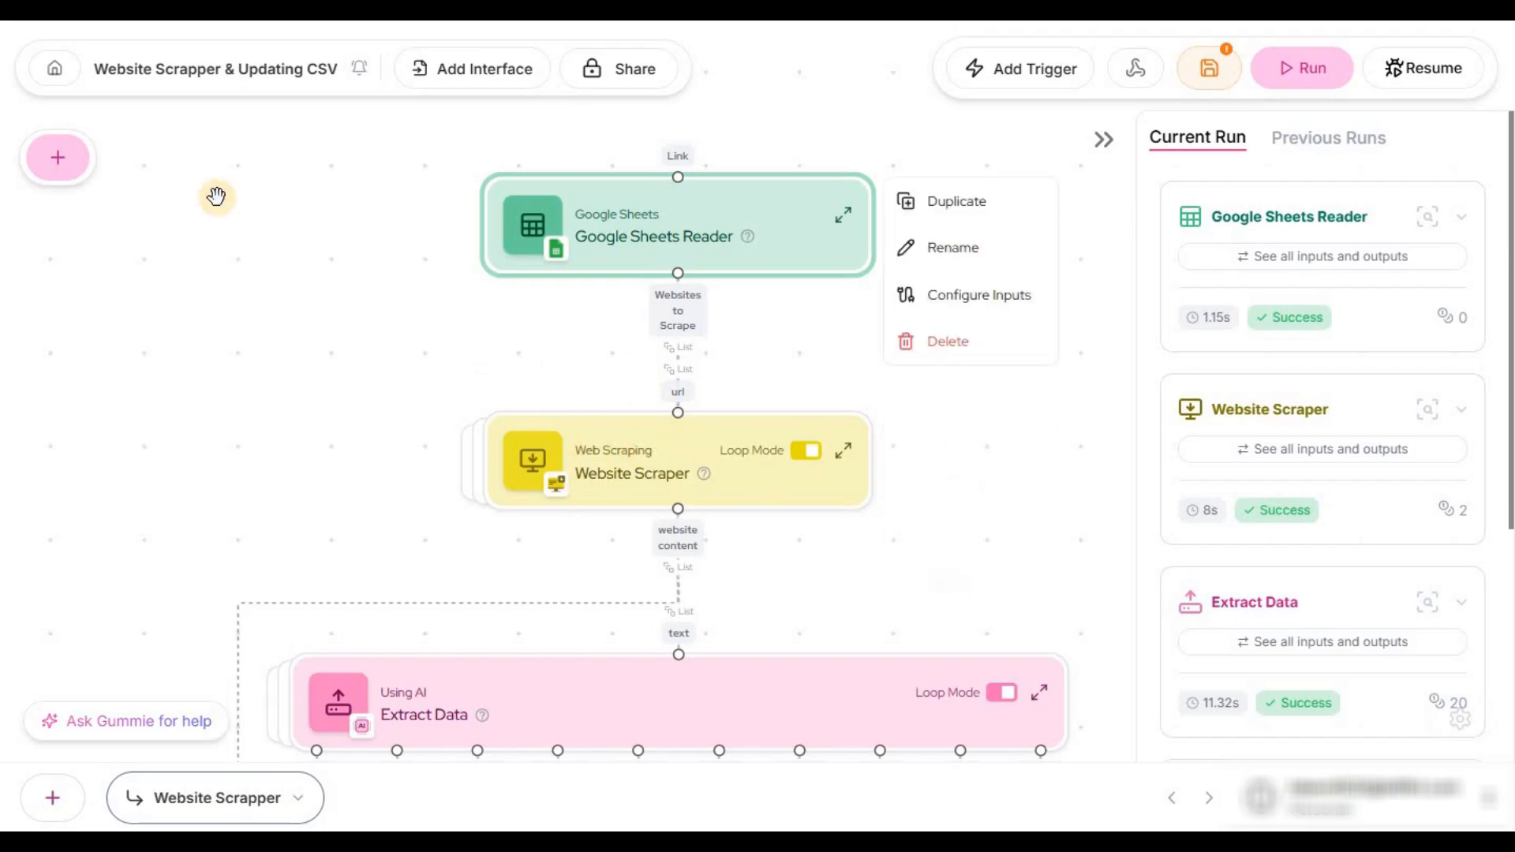
left_click(63, 165)
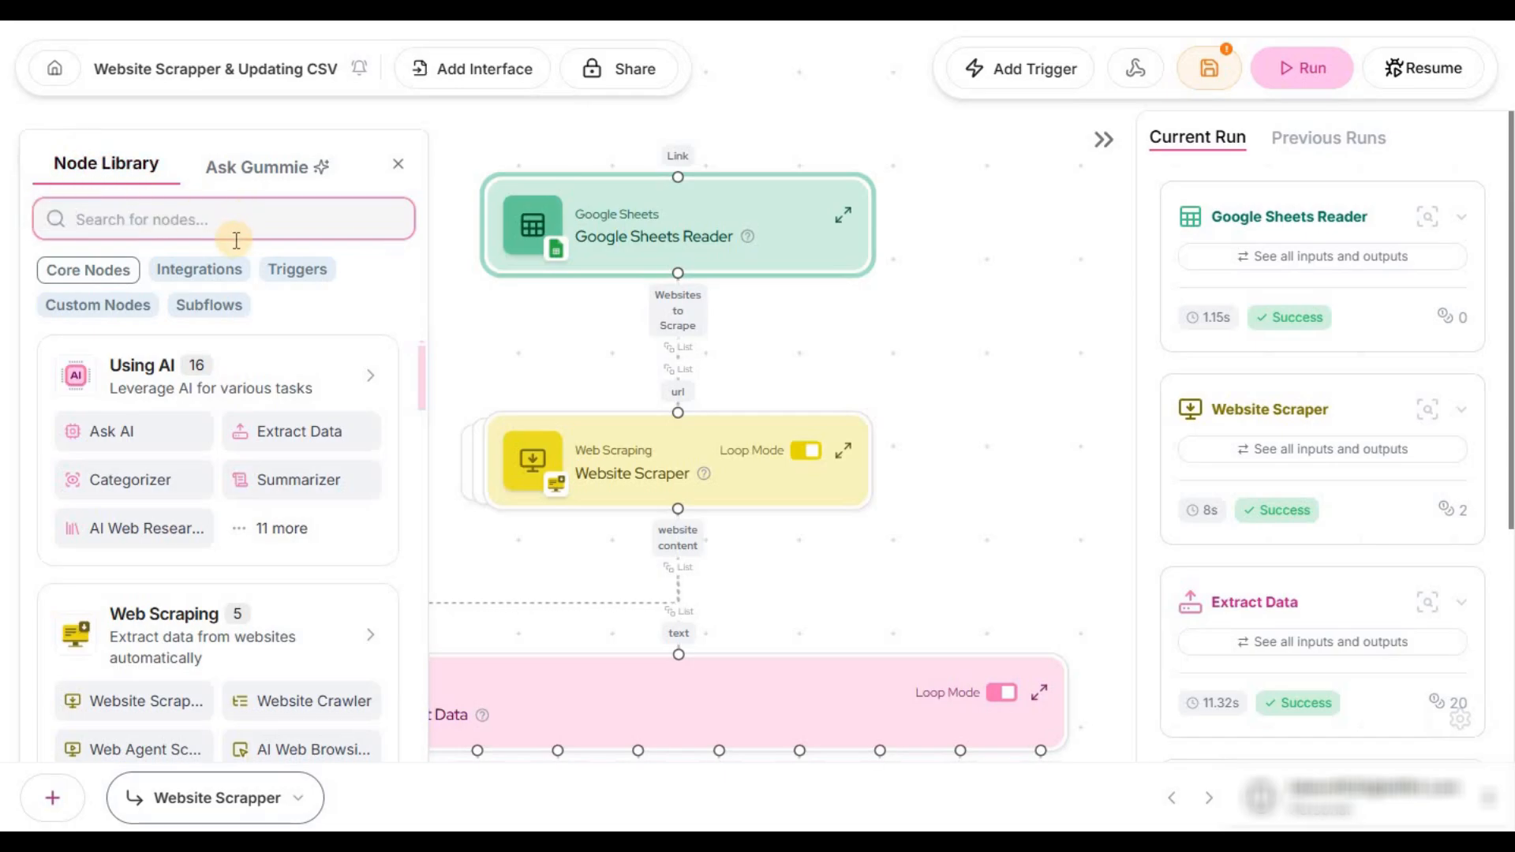
scroll(158, 521, "down", 1)
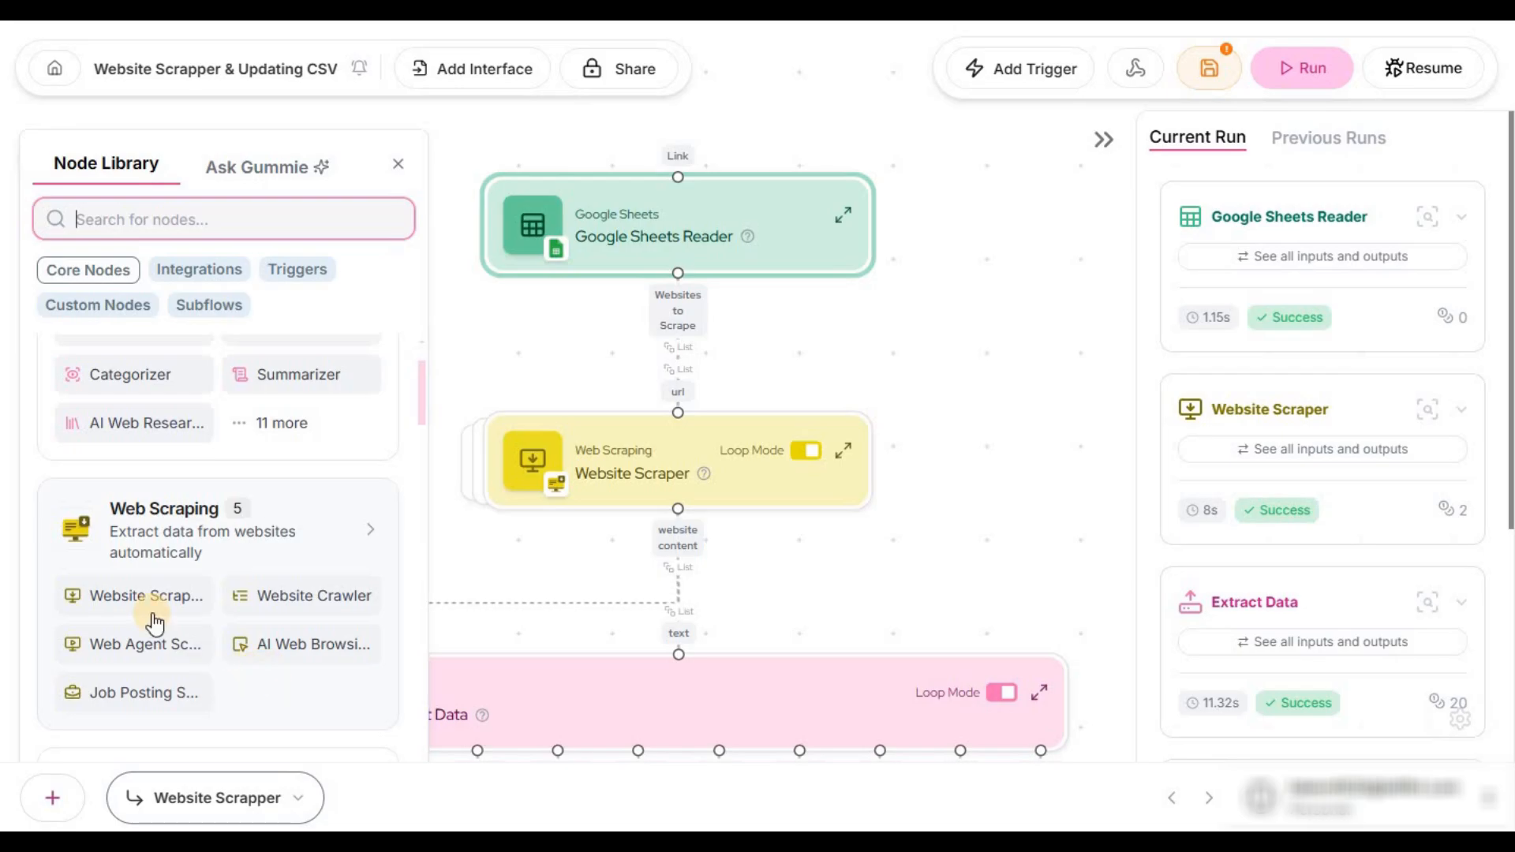
right_click(649, 439)
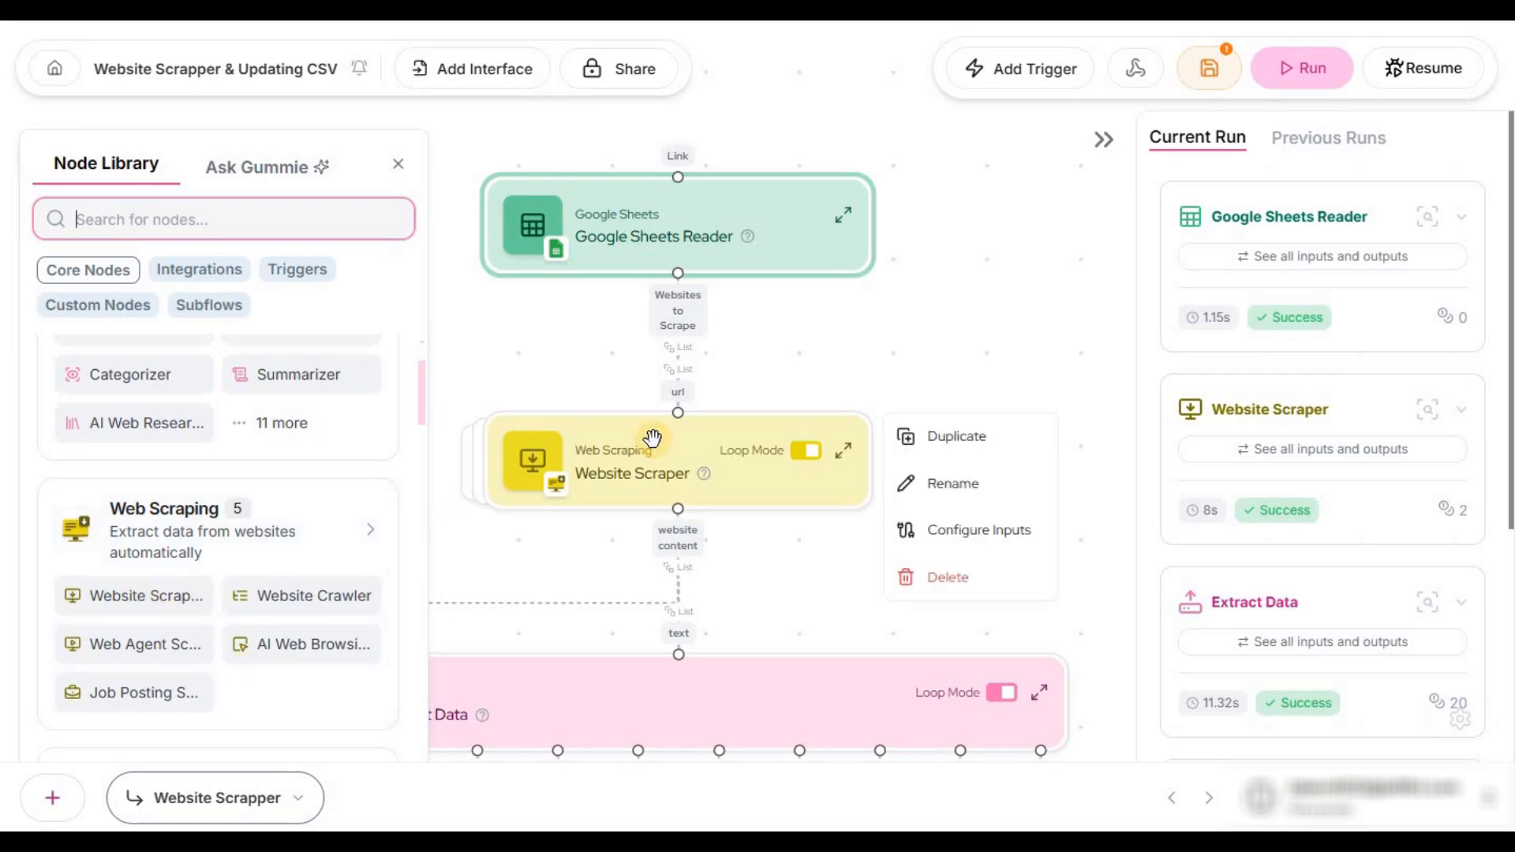
left_click(494, 462)
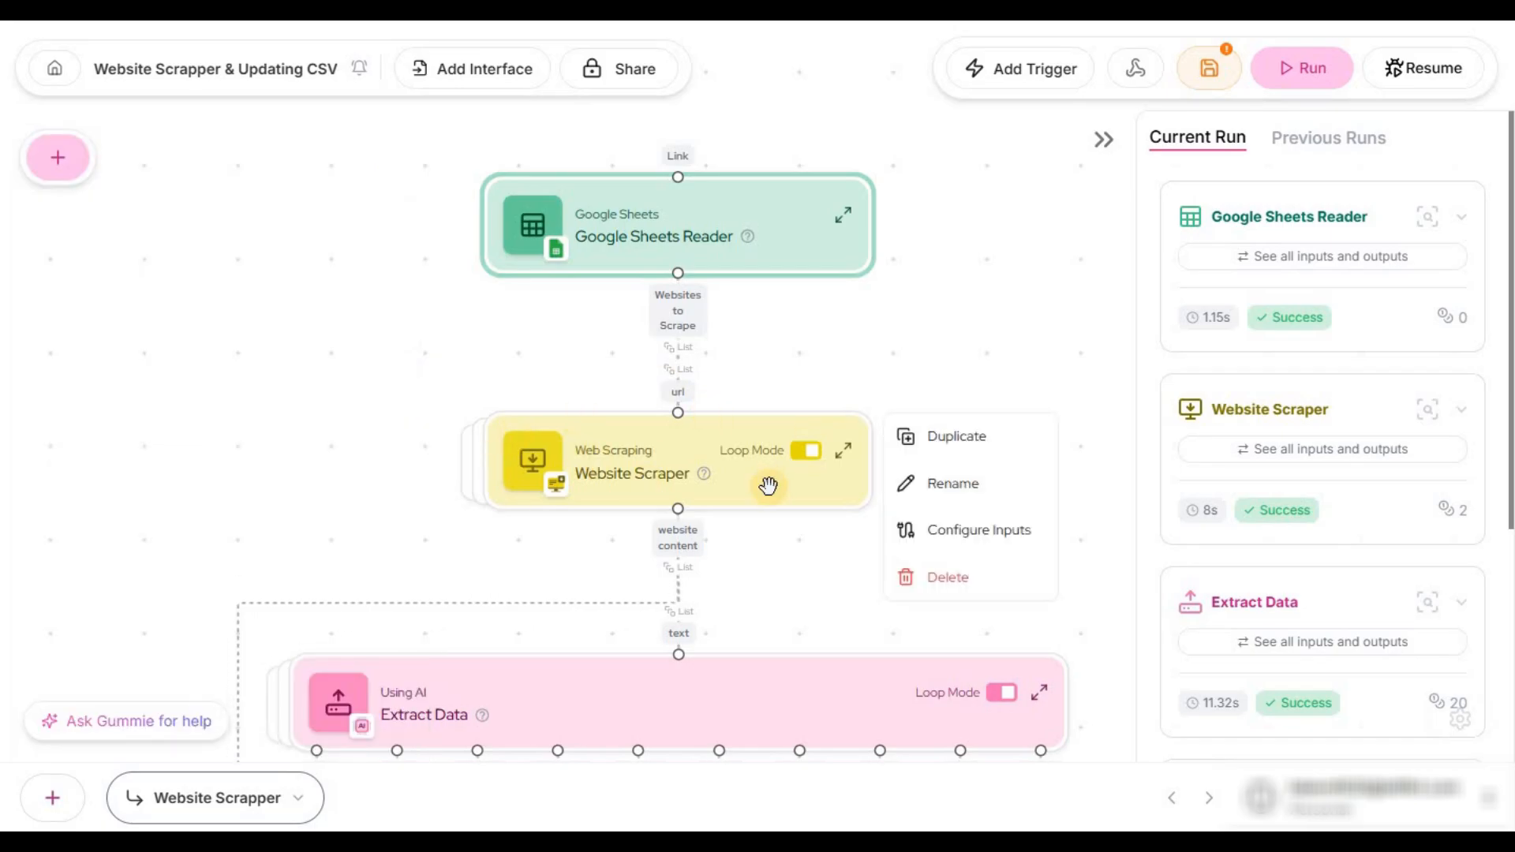
Expand the Website Scraper node, review its URL and advanced scraping settings, and collapse it.
scroll(829, 579, "up", 1)
scroll(782, 514, "down", 1)
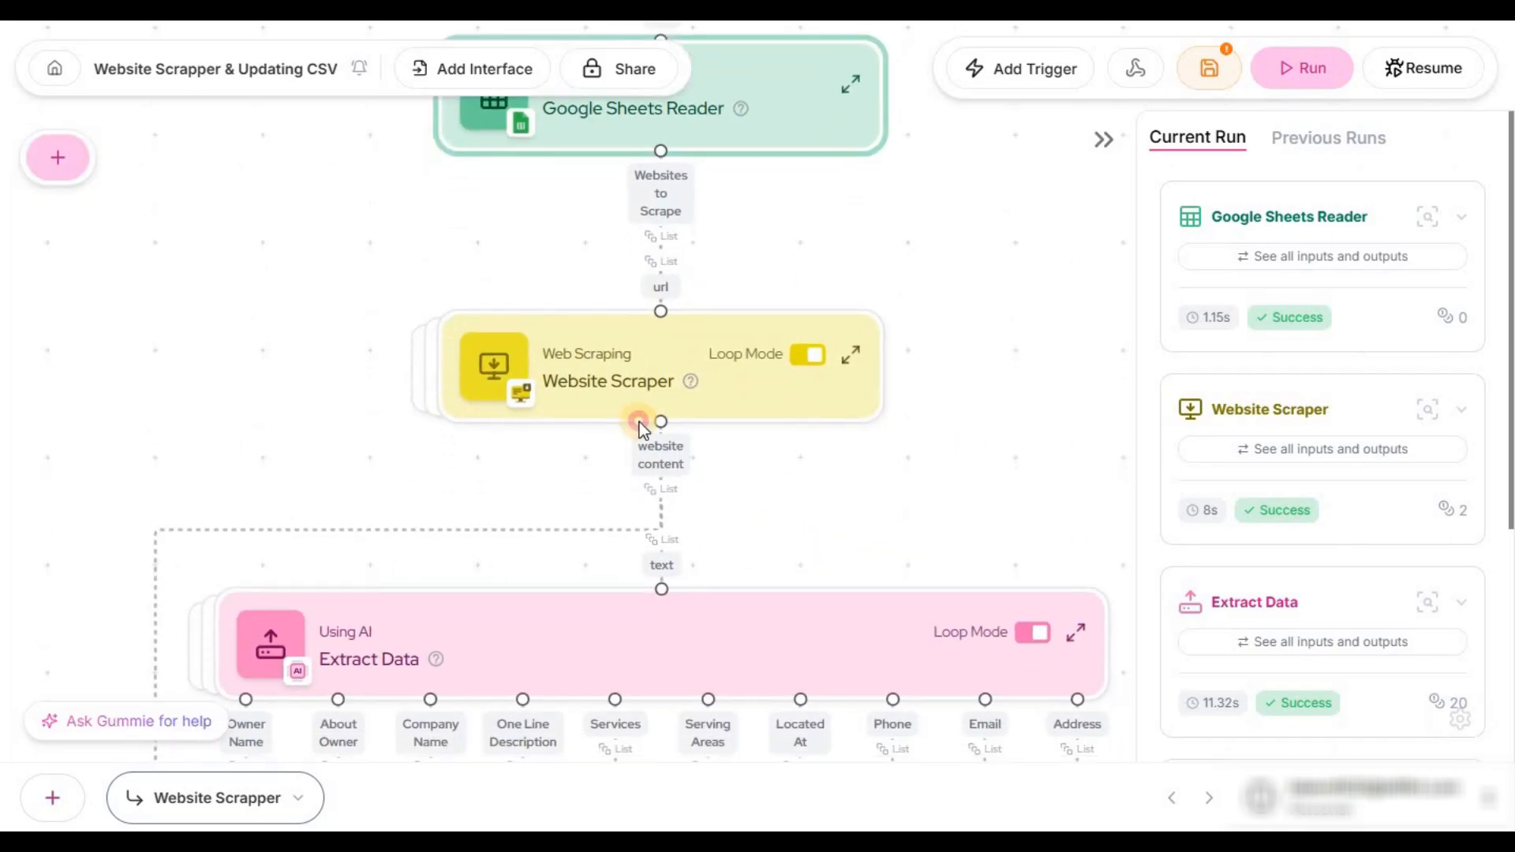
scroll(780, 526, "up", 1)
mouse_move(674, 438)
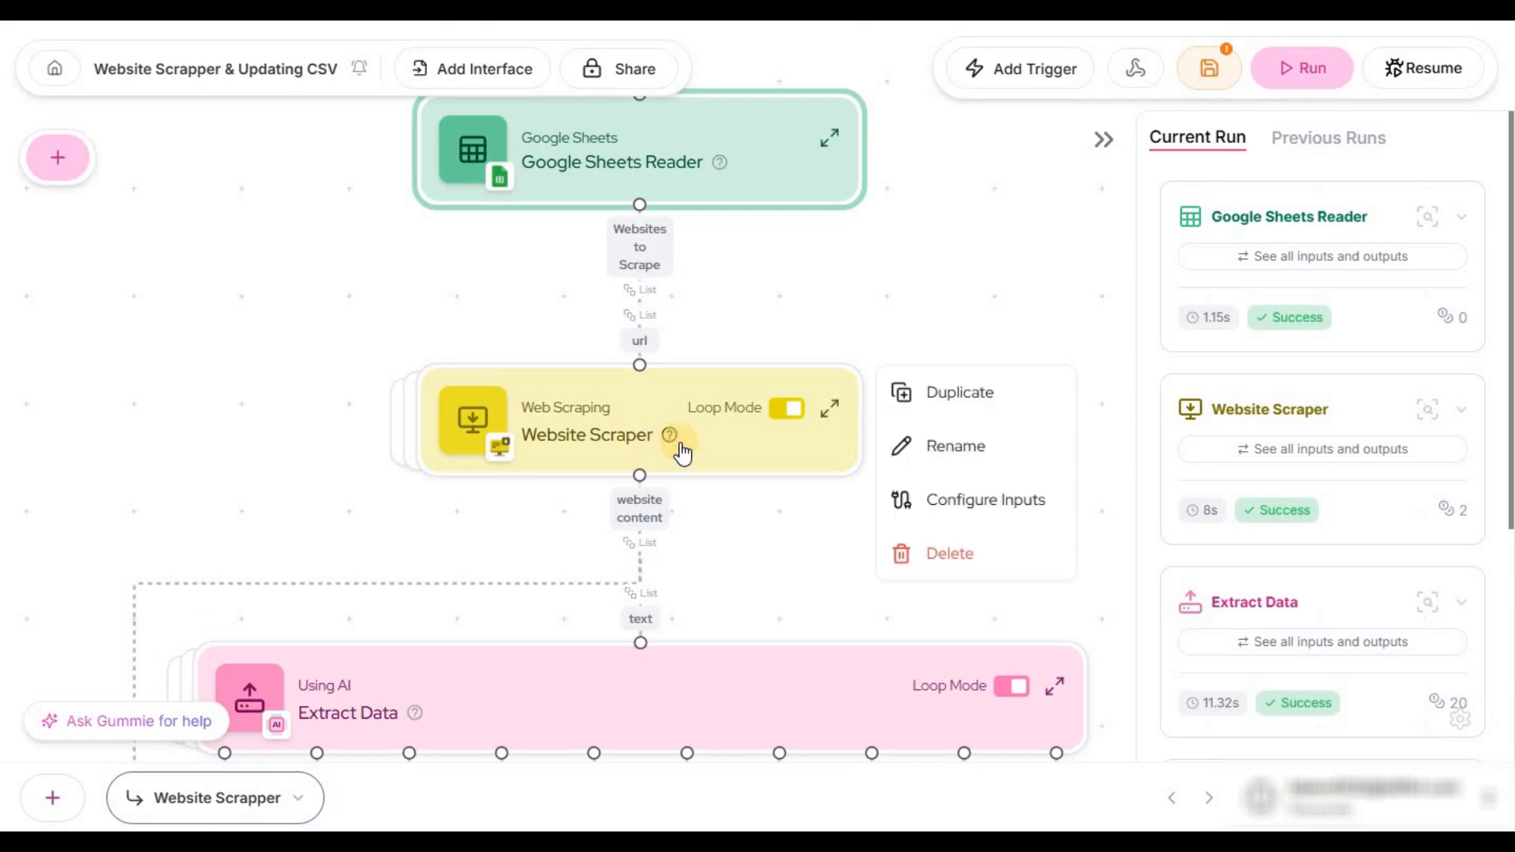
left_click(827, 412)
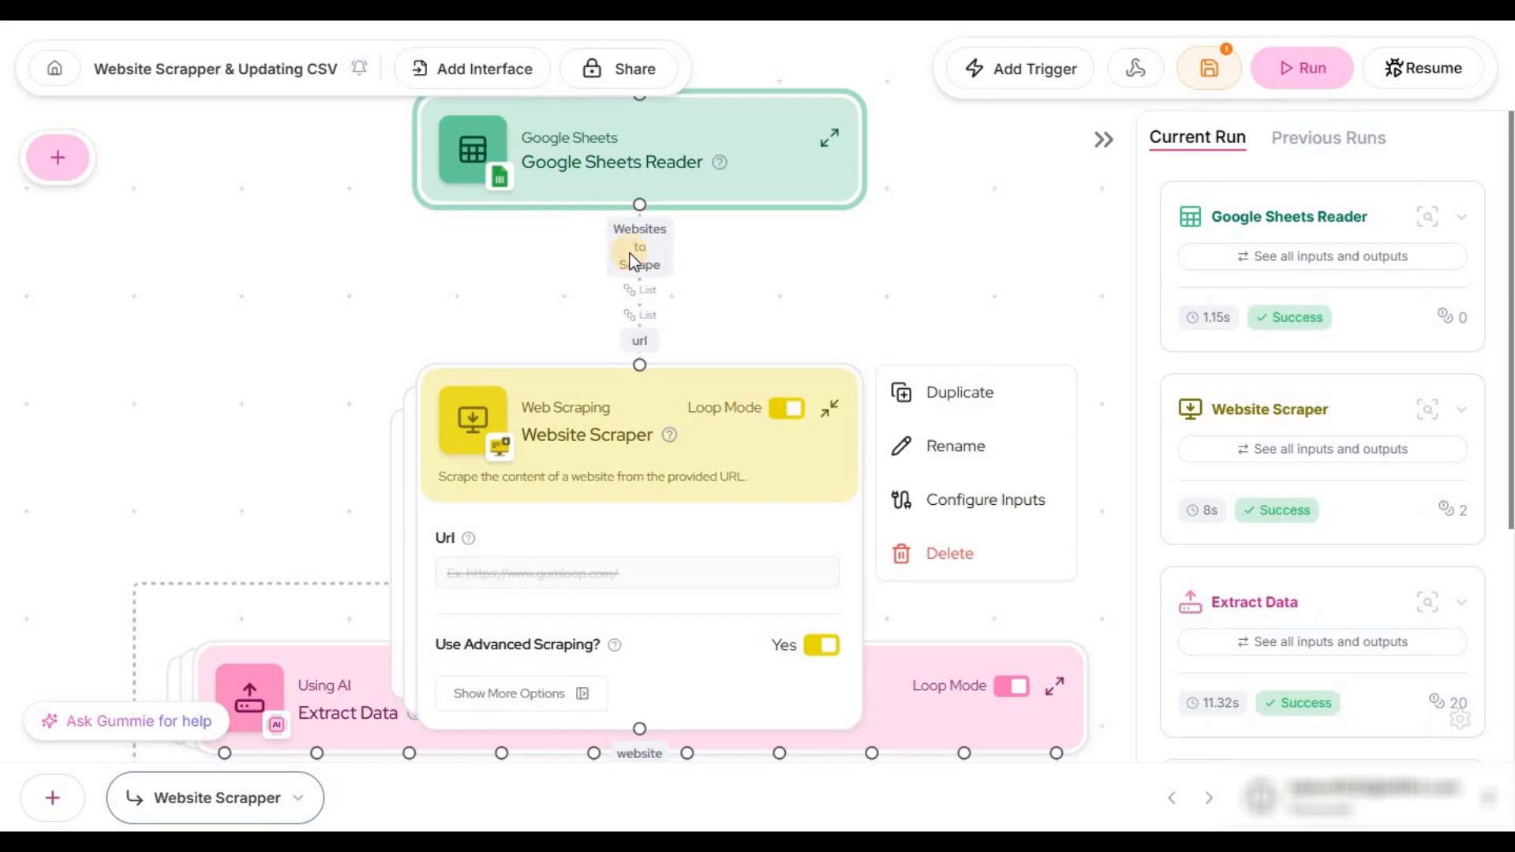
mouse_move(649, 174)
mouse_move(772, 425)
left_click(831, 410)
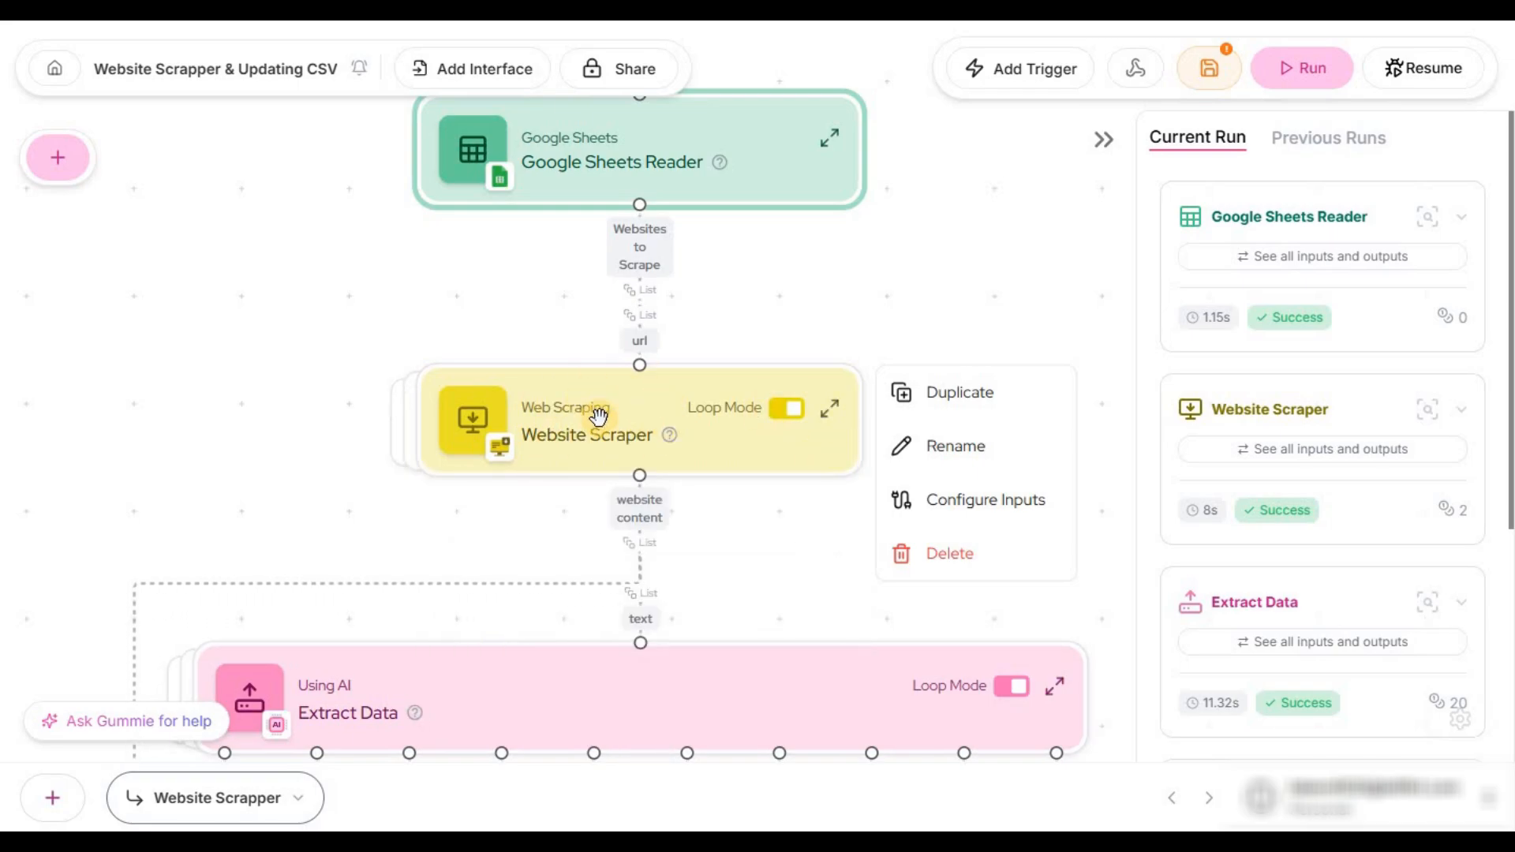
Examine how the Website Scraper connects to the Google Sheets Reader and the Extract Data node.
scroll(799, 347, "down", 3)
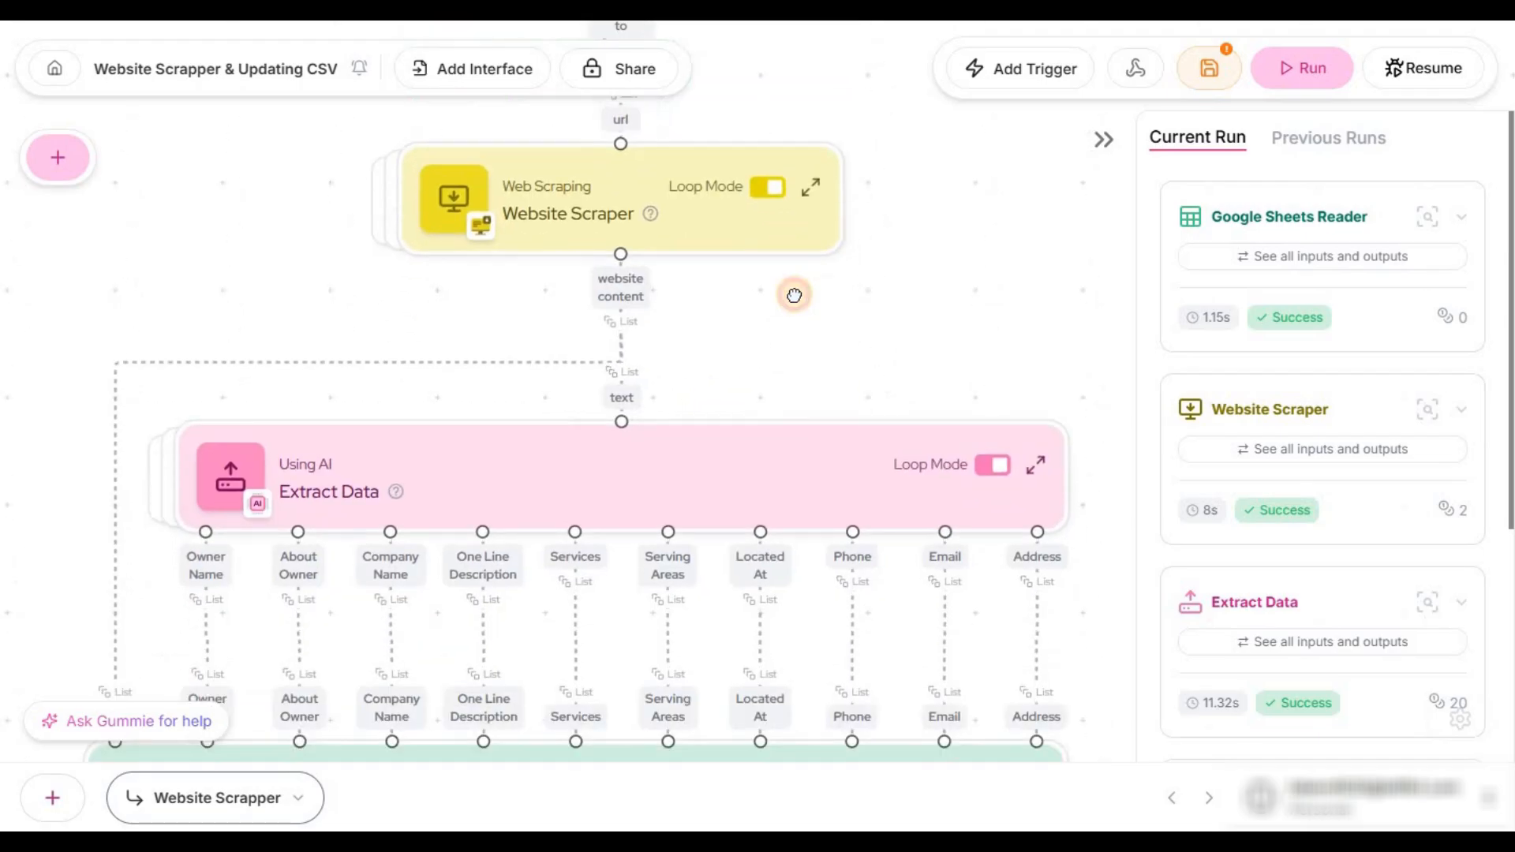
scroll(794, 295, "down", 1)
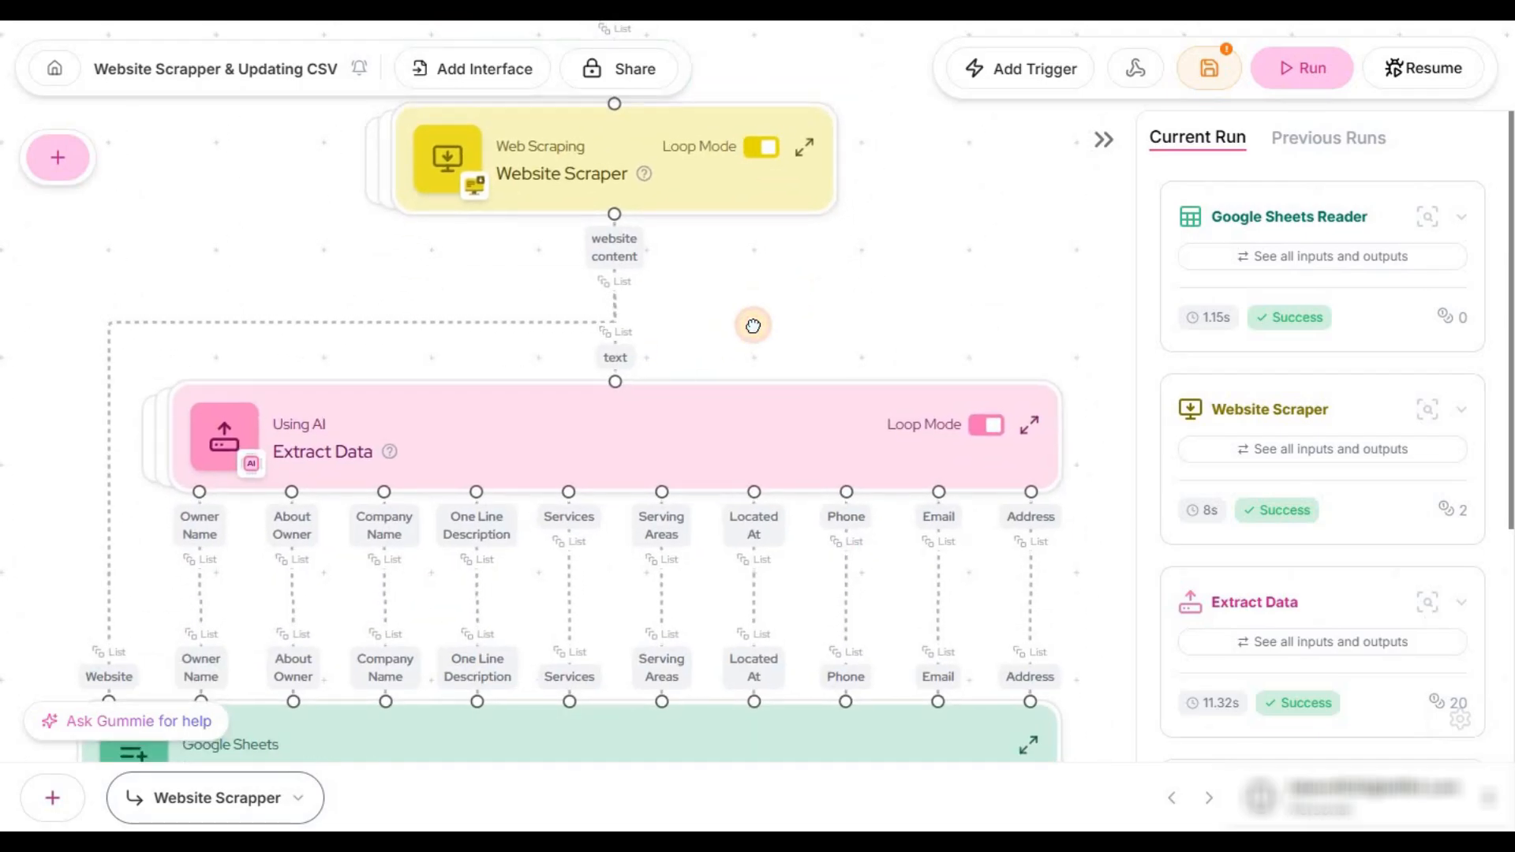
scroll(753, 325, "up", 1)
scroll(734, 378, "up", 3)
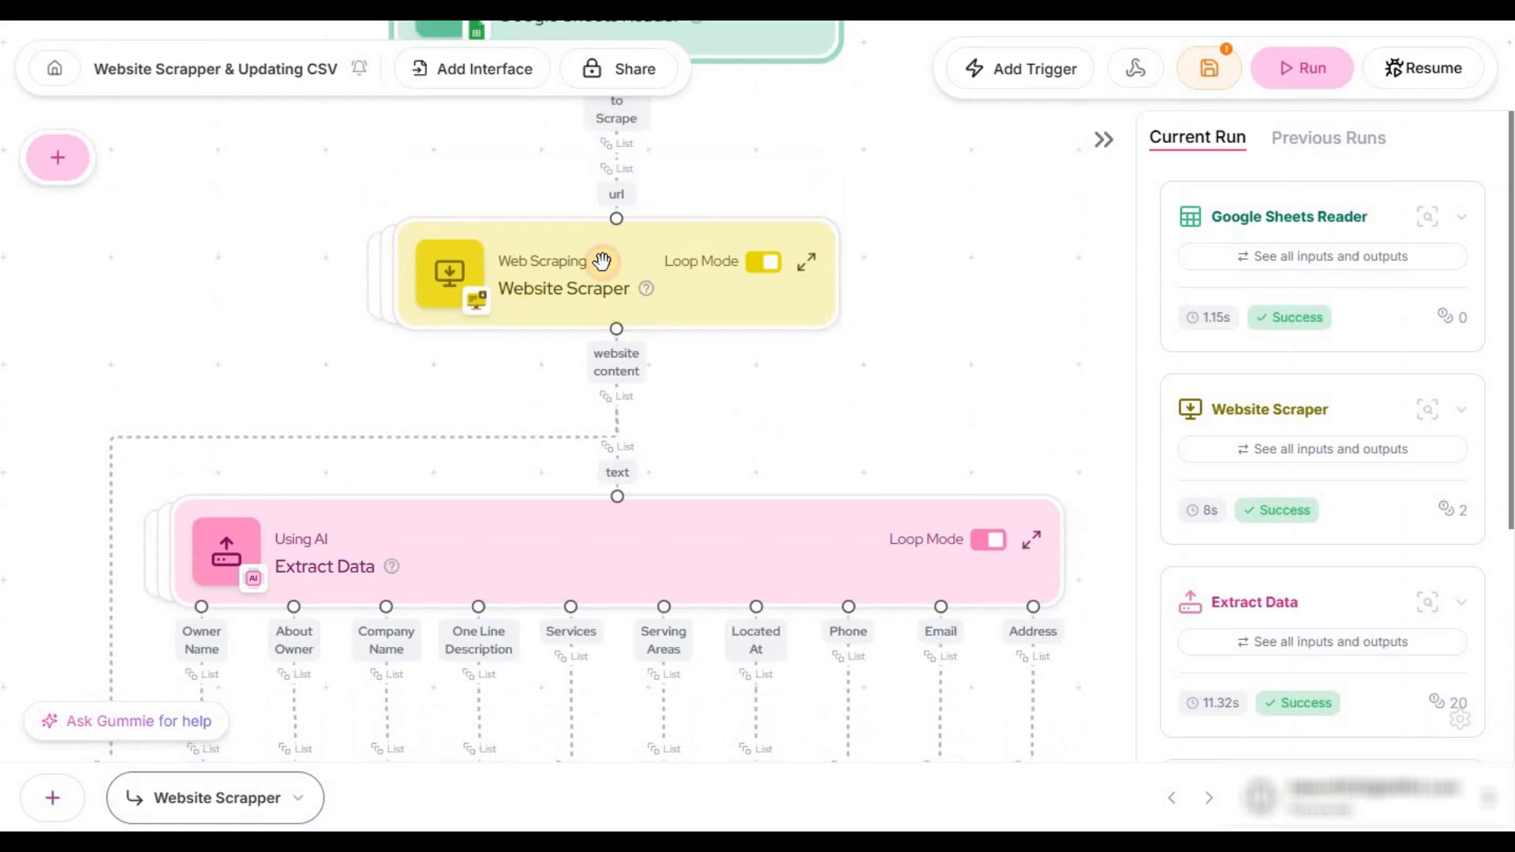
left_click(602, 261)
left_click(715, 473)
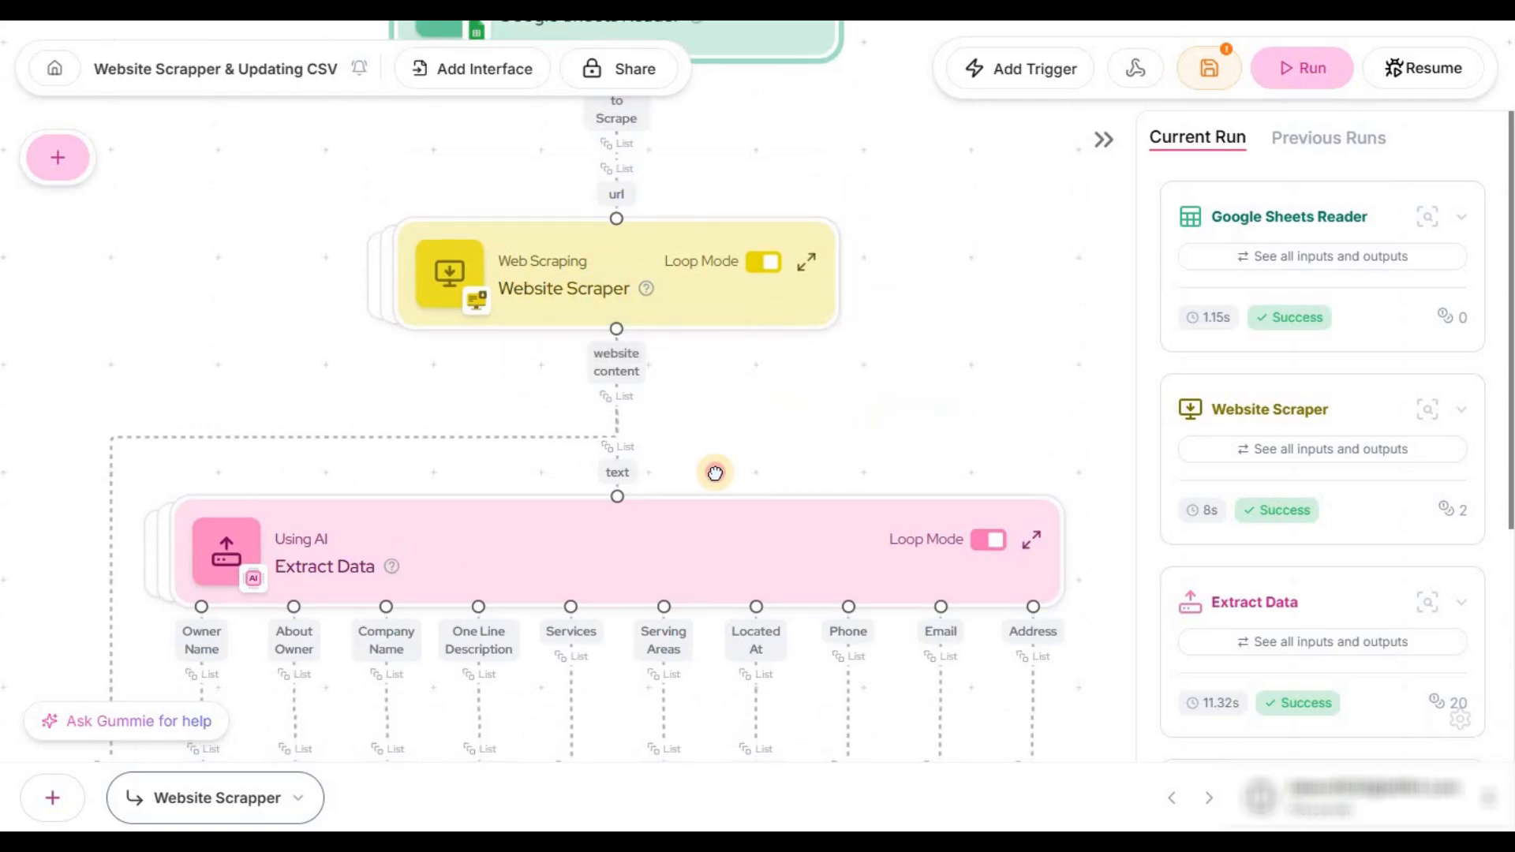
scroll(715, 474, "up", 4)
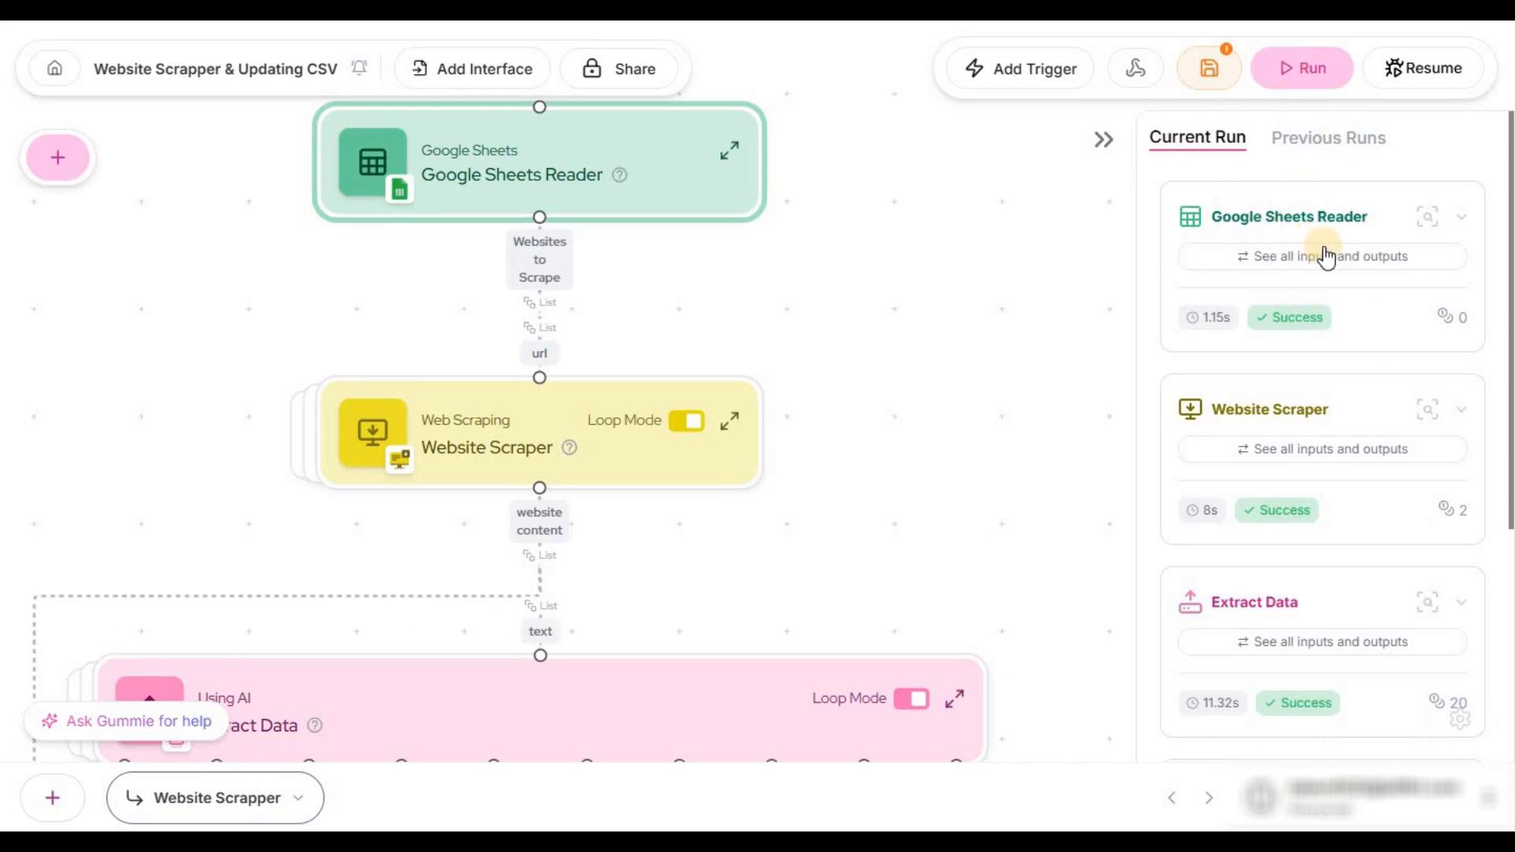
Review the node results of the current run and open all inputs and outputs of the Google Sheets Reader.
right_click(560, 170)
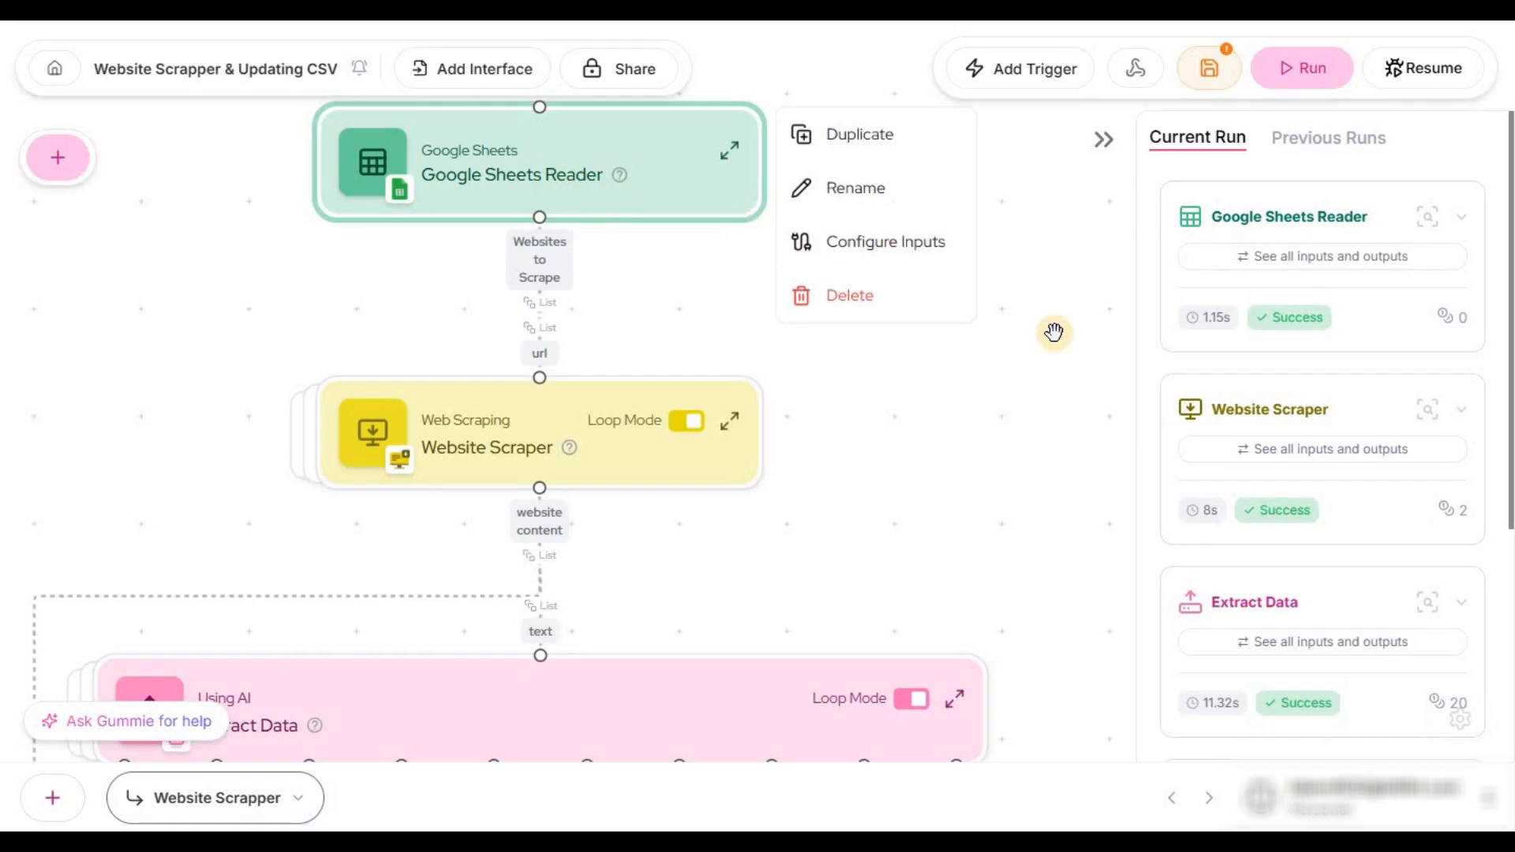
left_click(1236, 330)
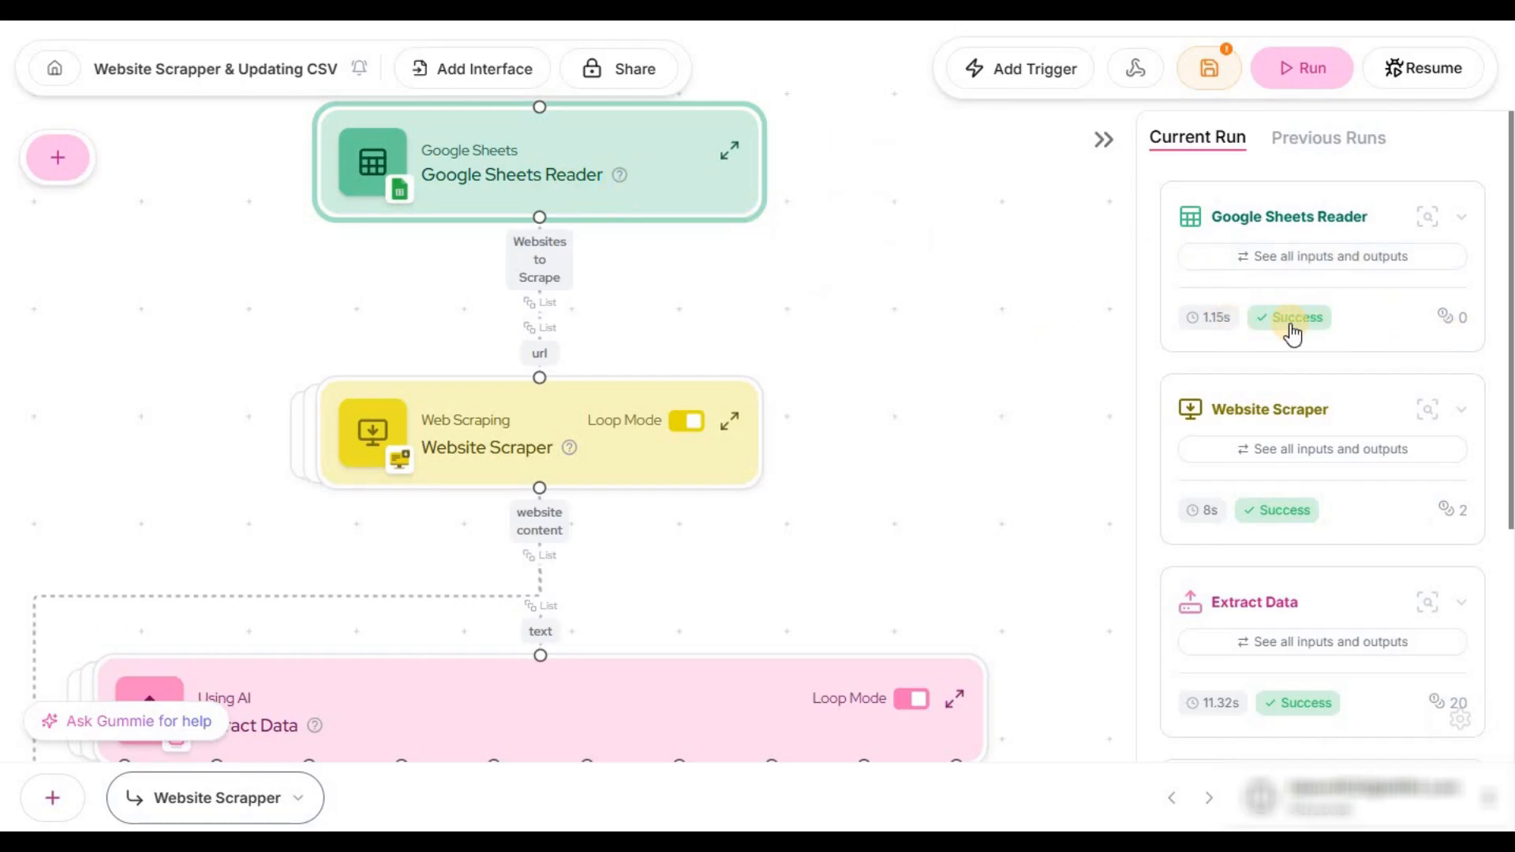
scroll(1246, 553, "down", 5)
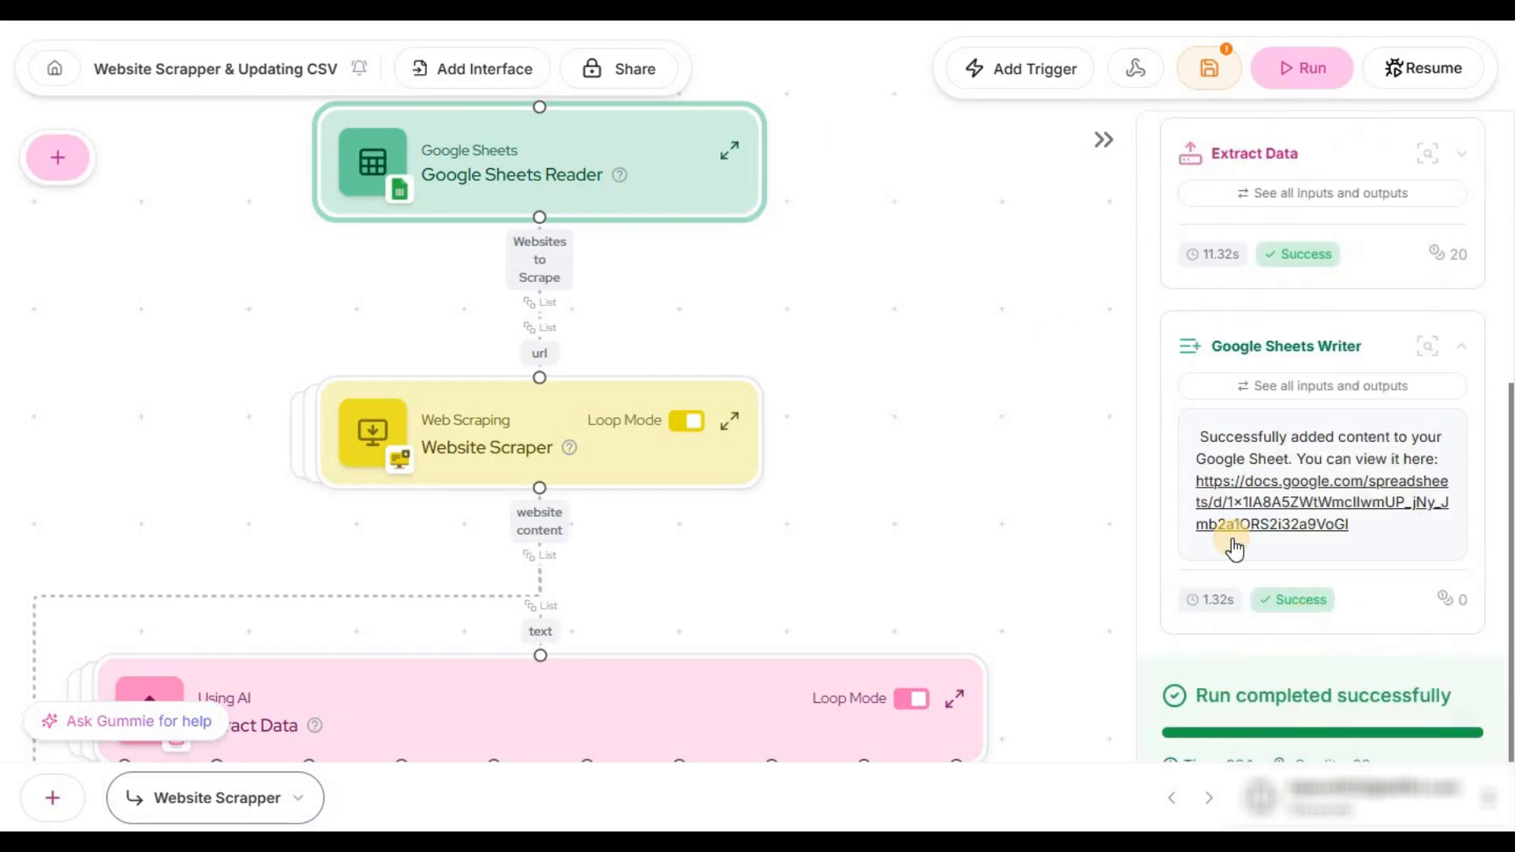
scroll(1303, 404, "up", 1)
scroll(1303, 404, "up", 8)
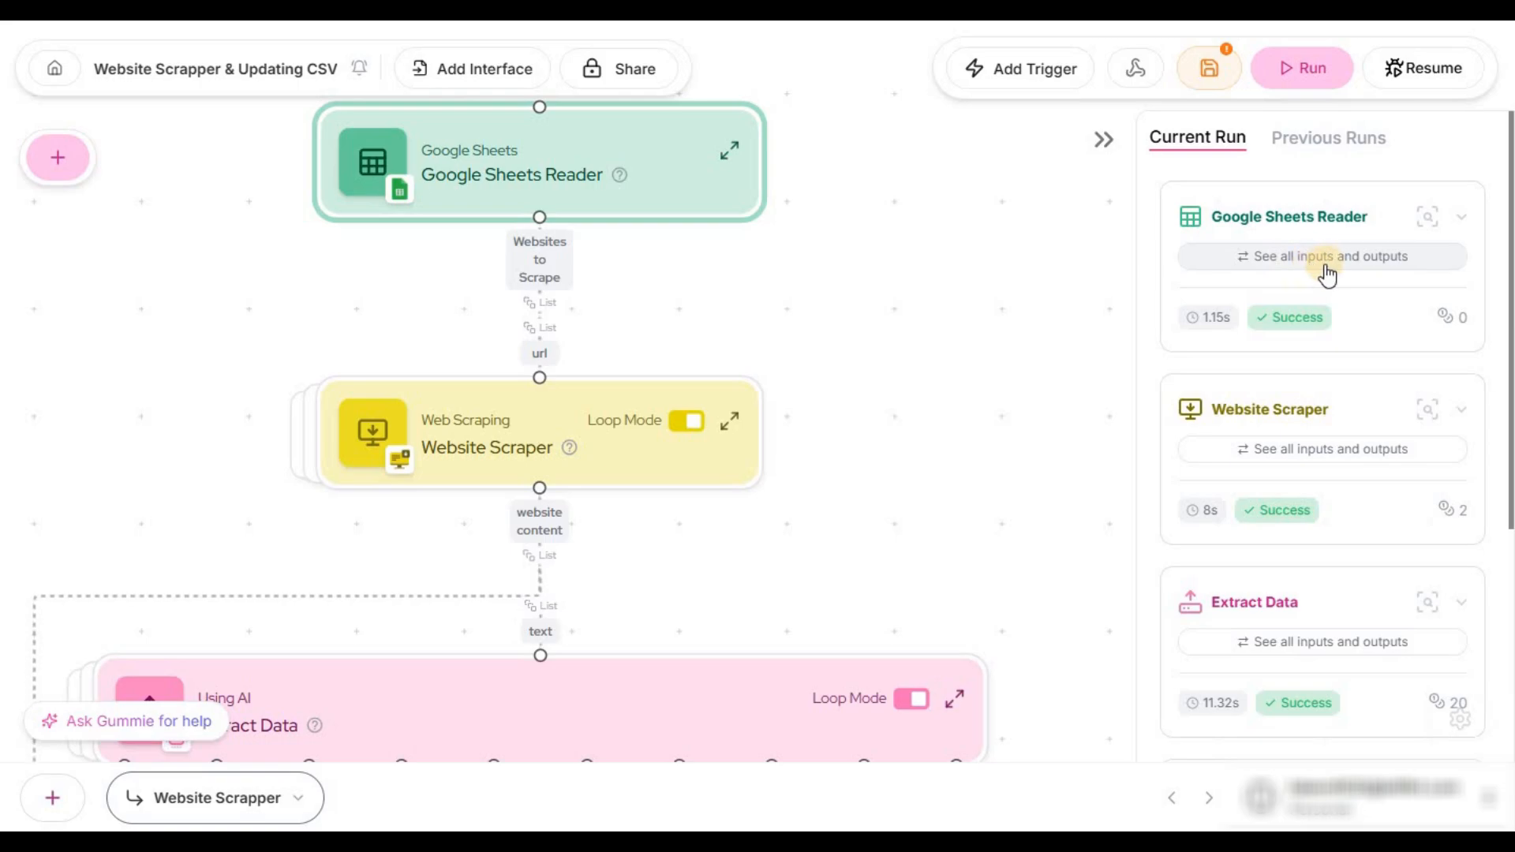
left_click(1274, 257)
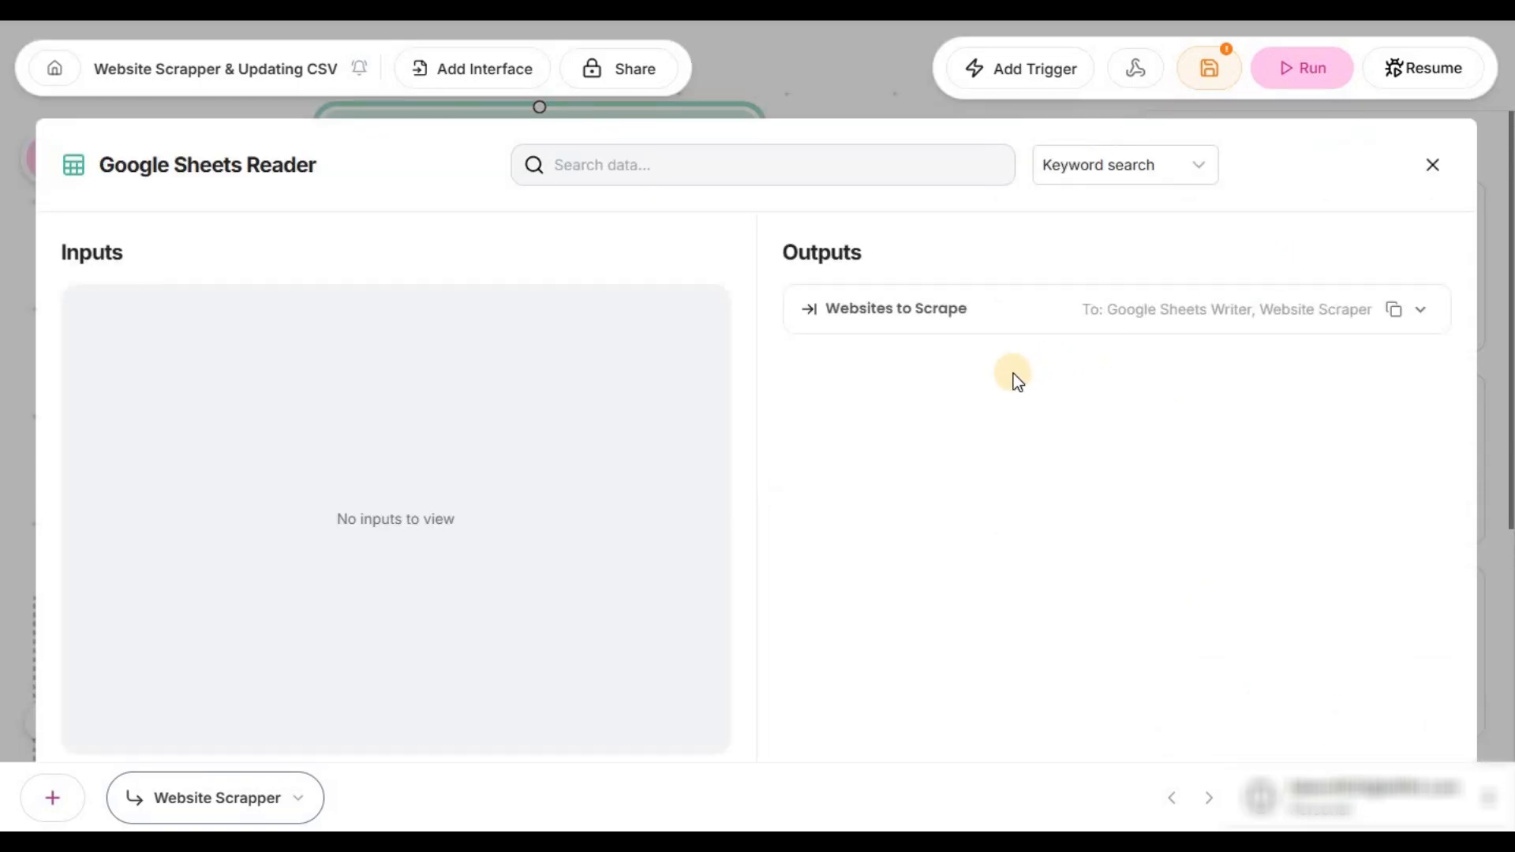
Check the Websites to Scrape output of the Google Sheets Reader, and open all inputs and outputs of the Website Scraper.
left_click(909, 327)
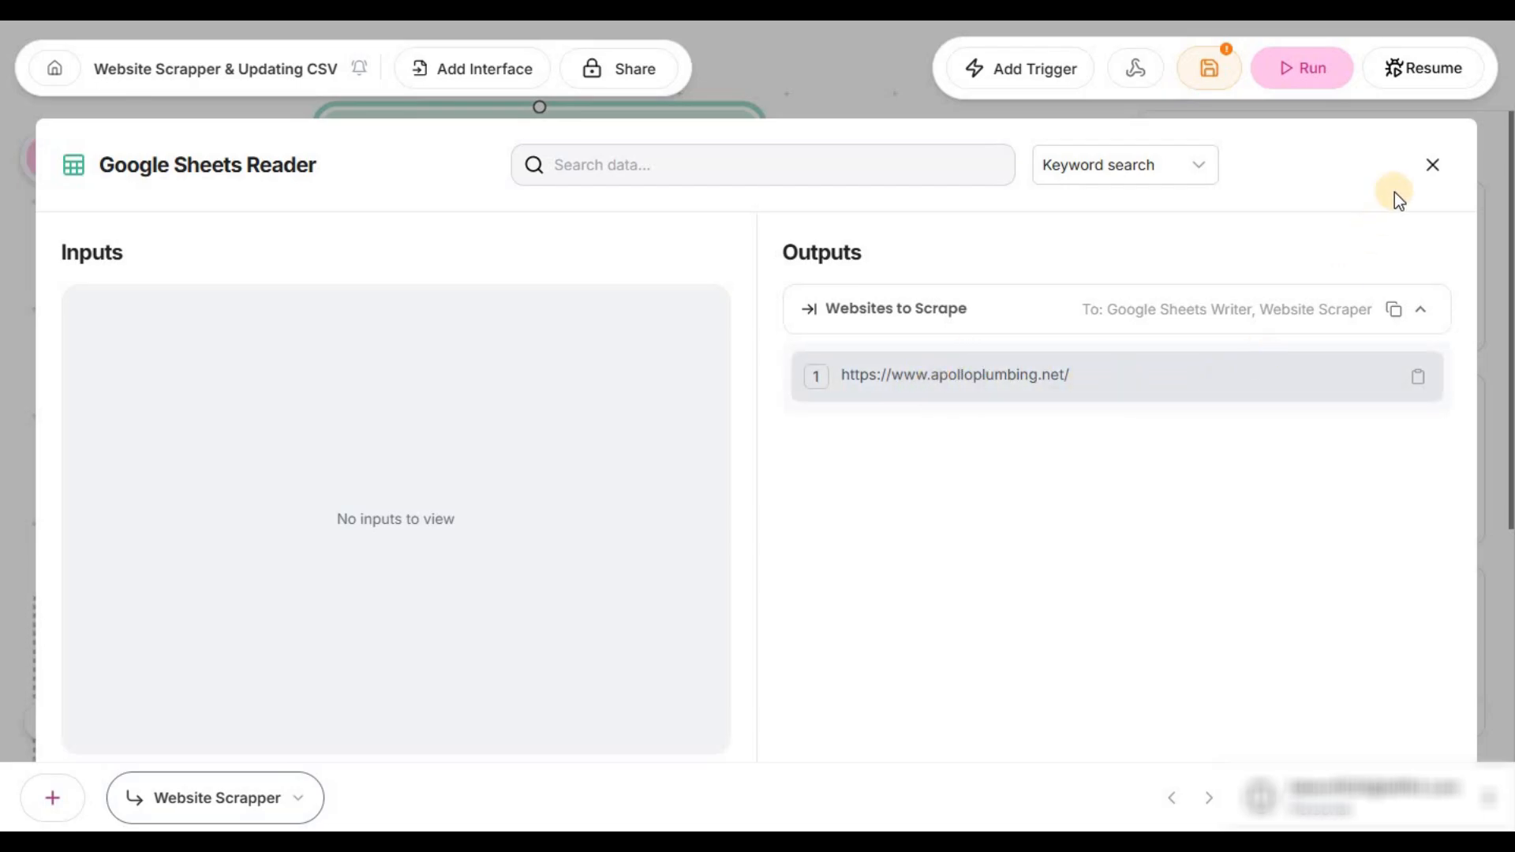
left_click(1433, 167)
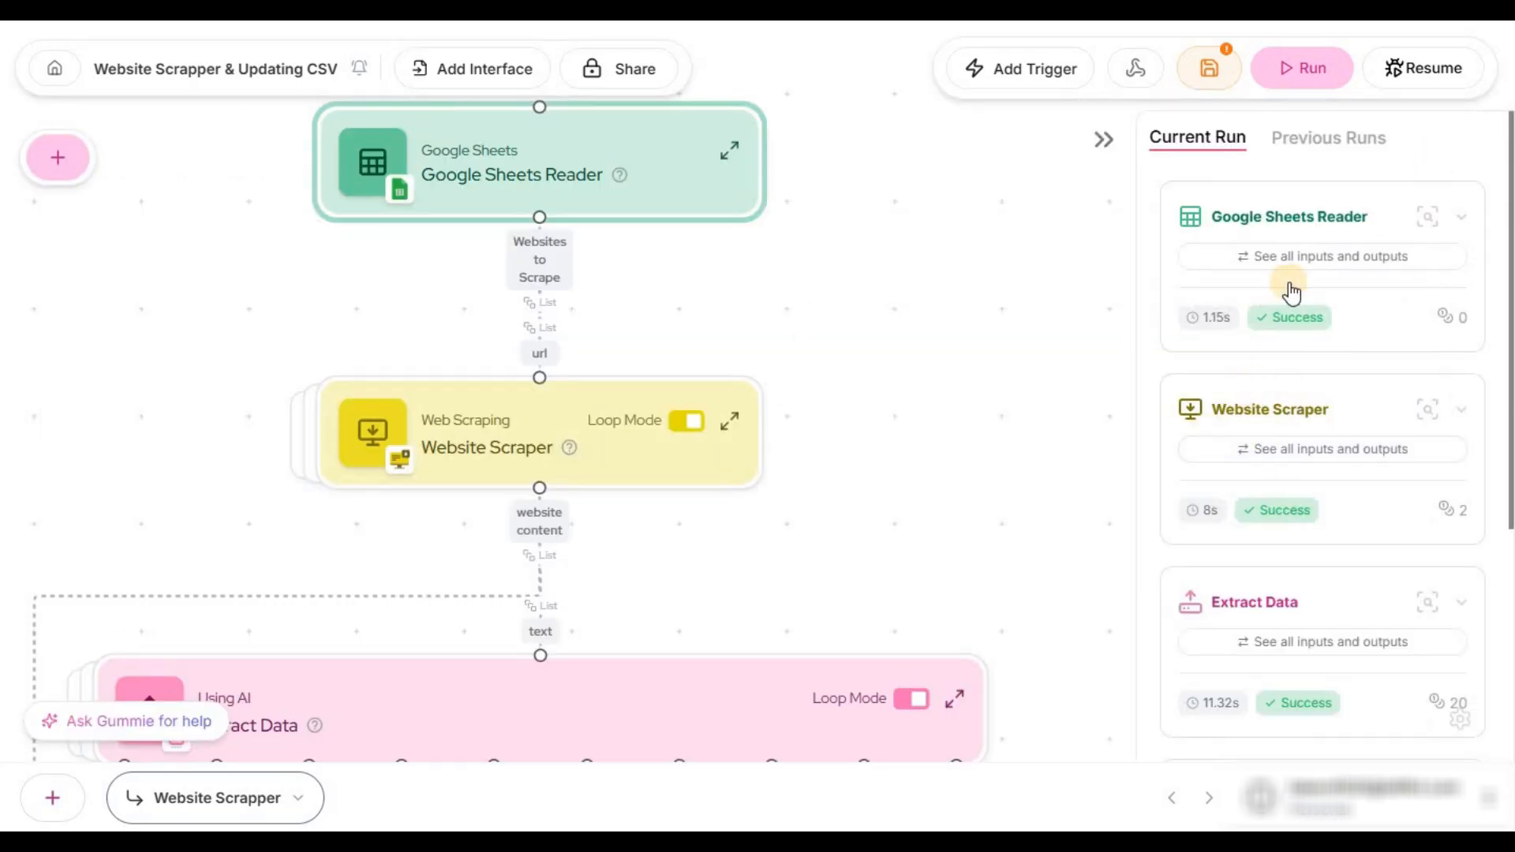
left_click(1328, 453)
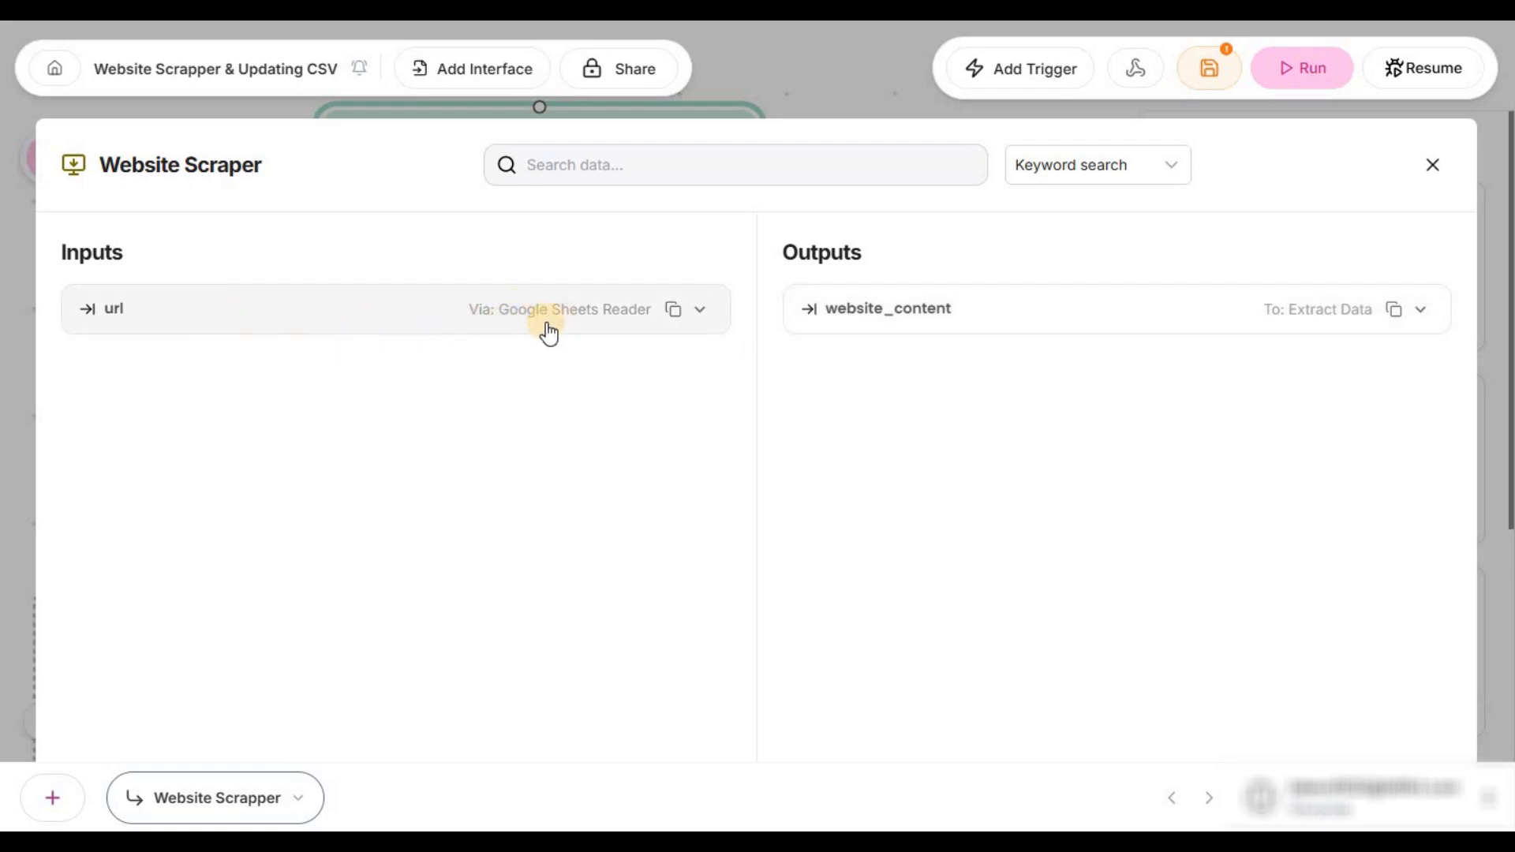
Expand the first website_content item in the Website Scraper outputs and check its business title and phone line.
left_click(993, 325)
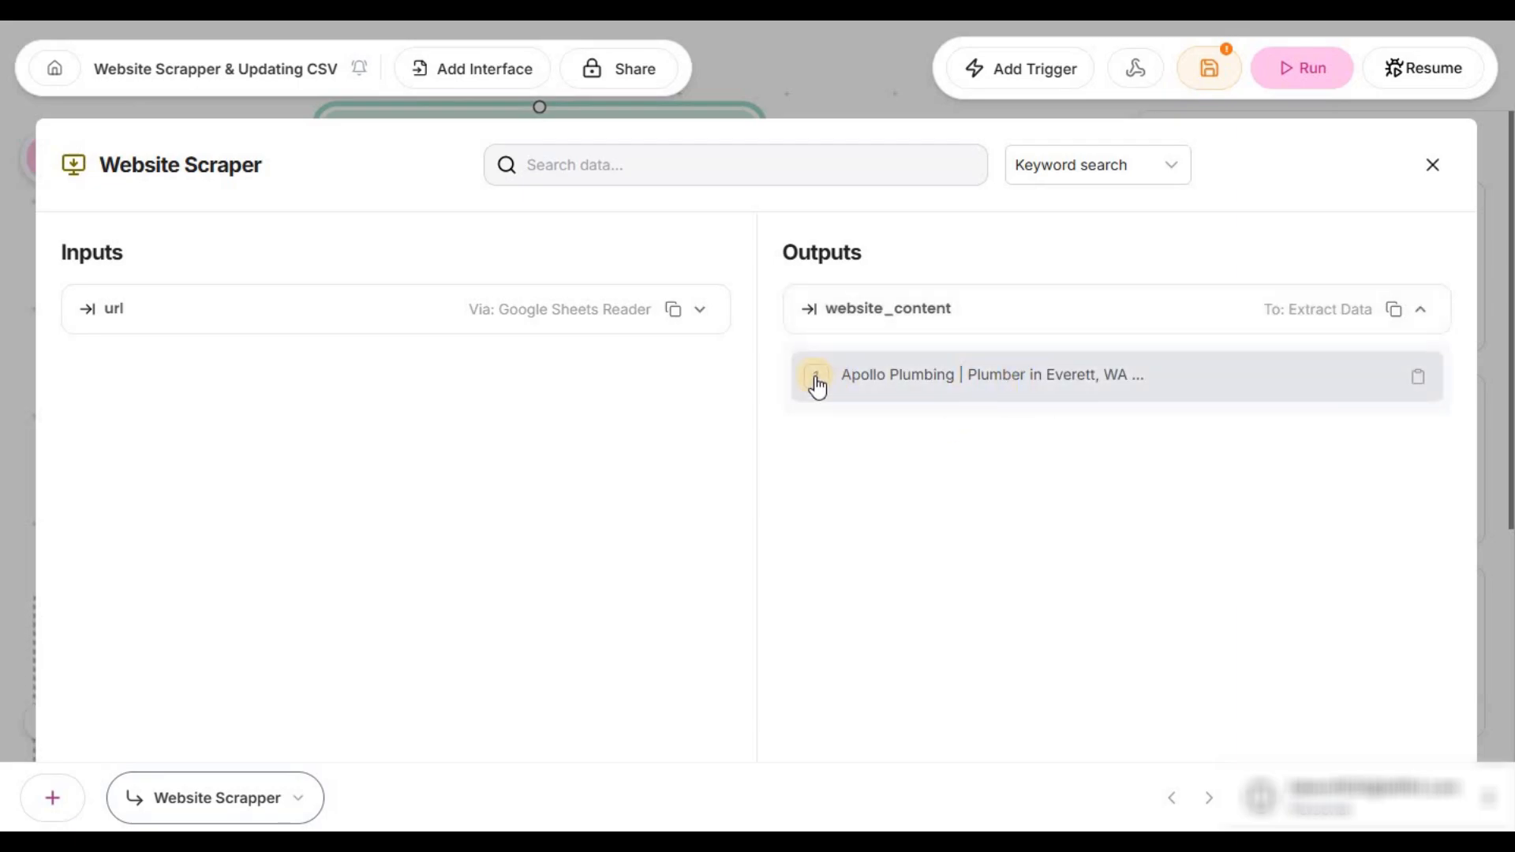
left_click(960, 386)
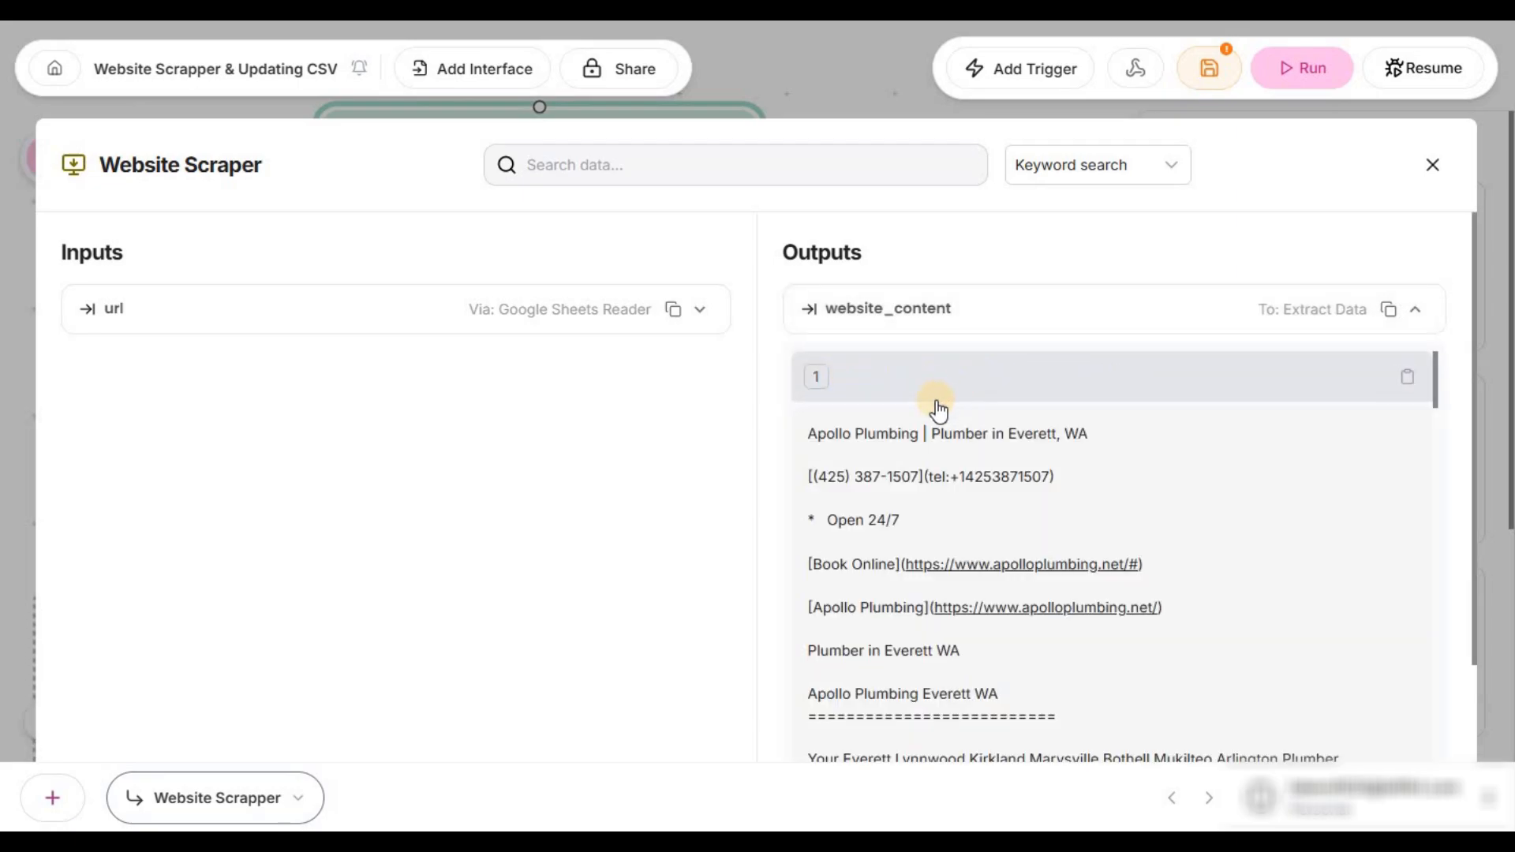
scroll(937, 423, "down", 2)
scroll(907, 430, "up", 2)
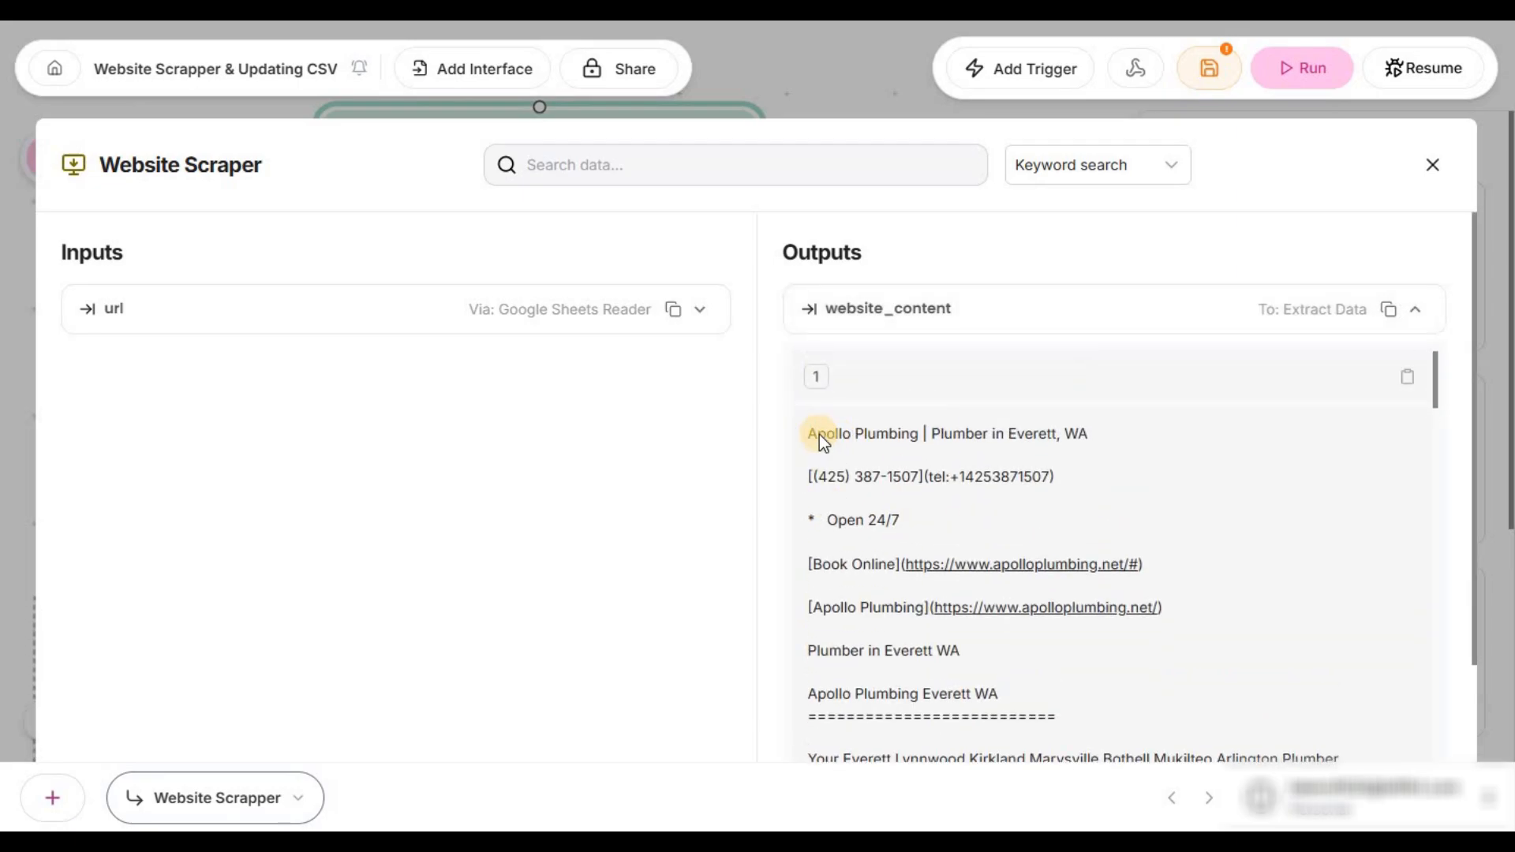
triple_click(1132, 441)
left_click_drag(809, 476, 973, 477)
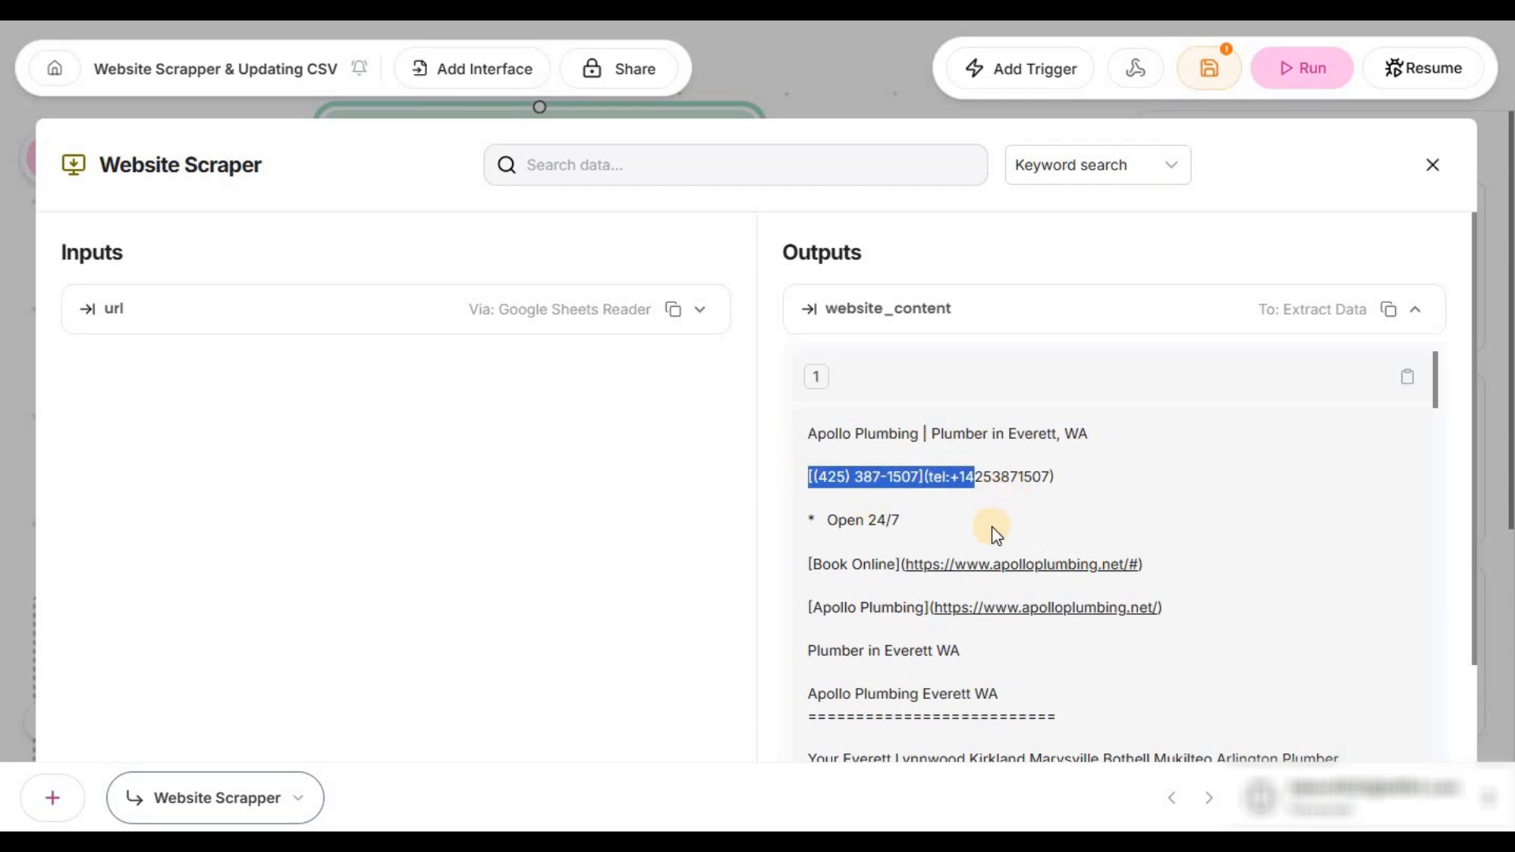
Read through the rest of the scraped website content, including services and service areas, and close the Website Scraper data.
scroll(873, 508, "down", 7)
scroll(892, 527, "down", 10)
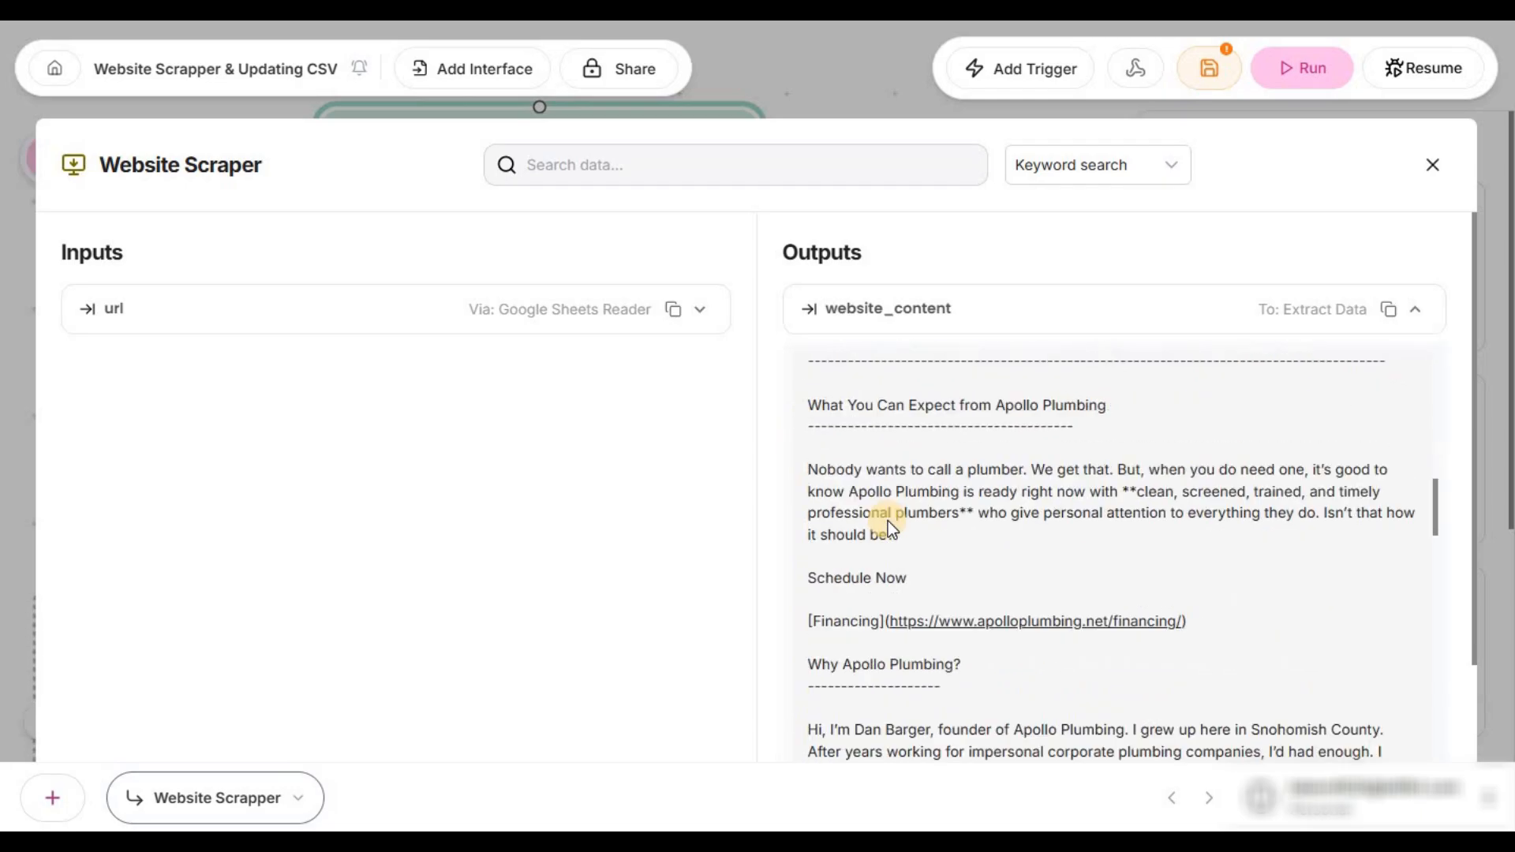
scroll(1010, 531, "down", 15)
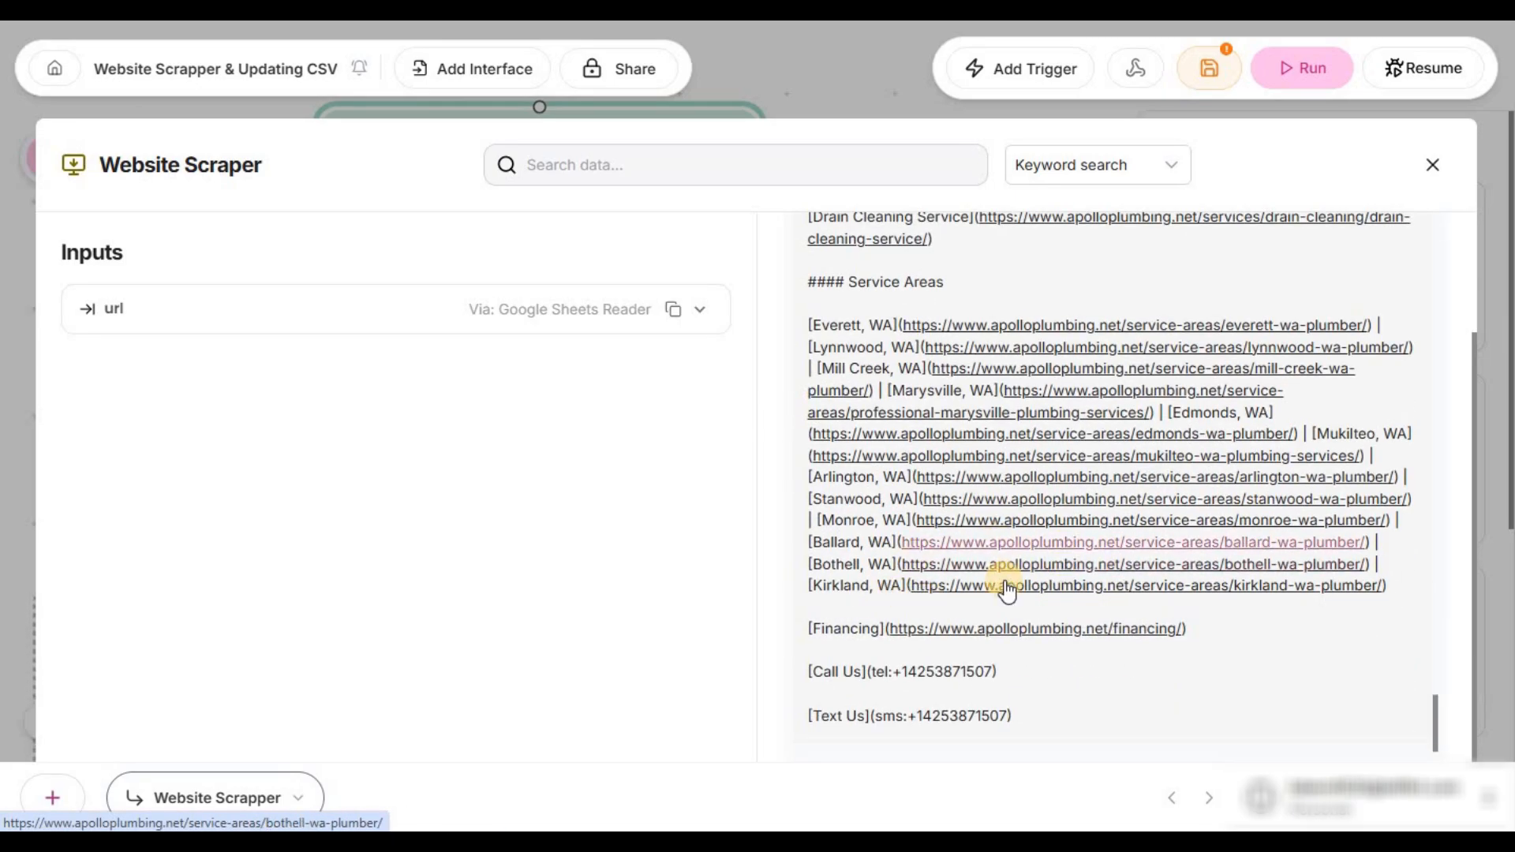
scroll(1014, 470, "up", 1)
scroll(1010, 467, "up", 15)
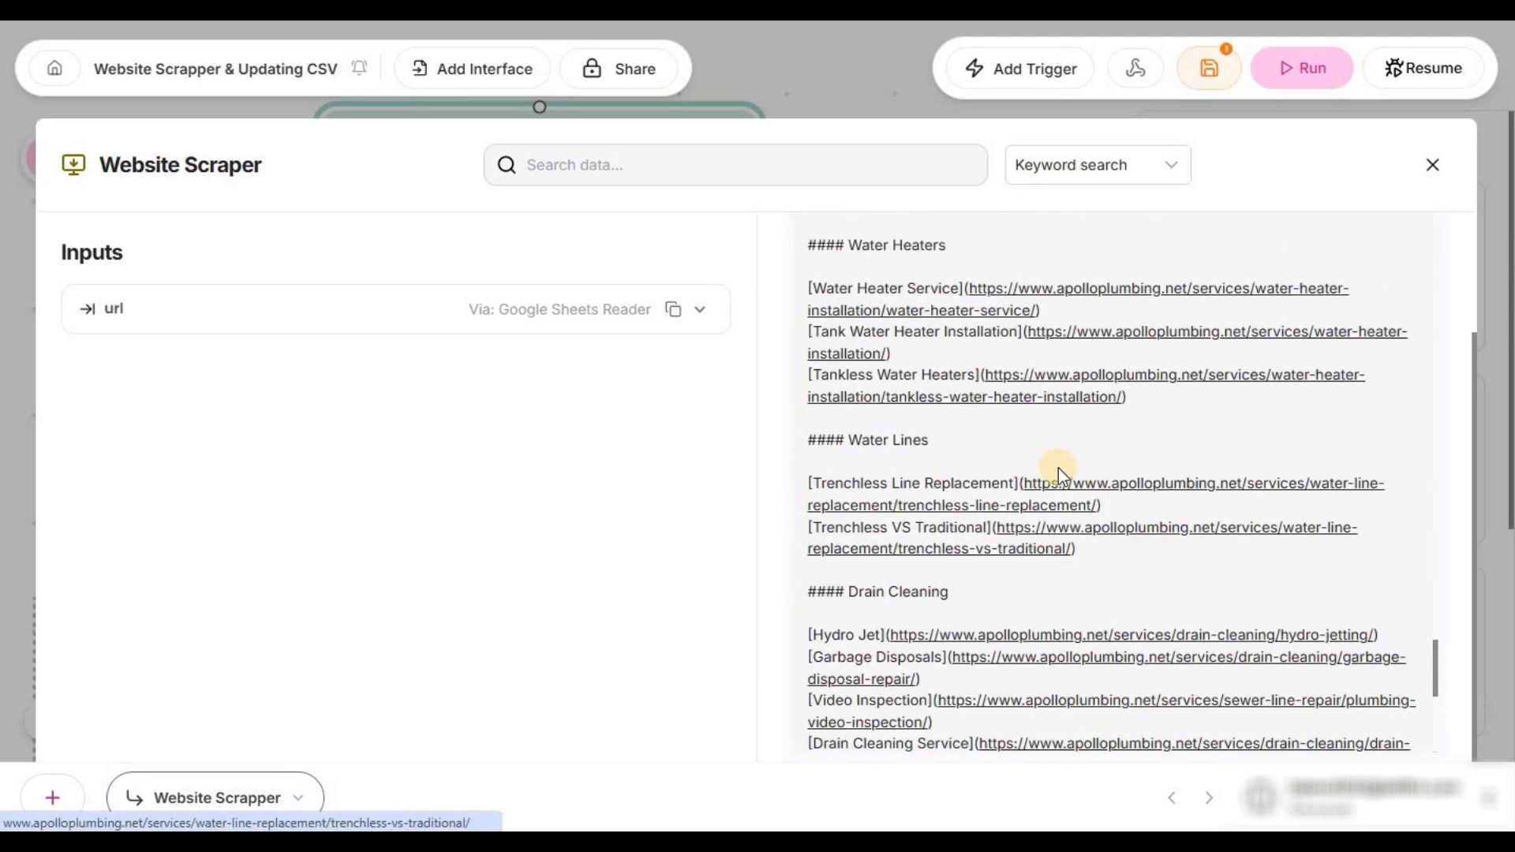
scroll(947, 537, "up", 10)
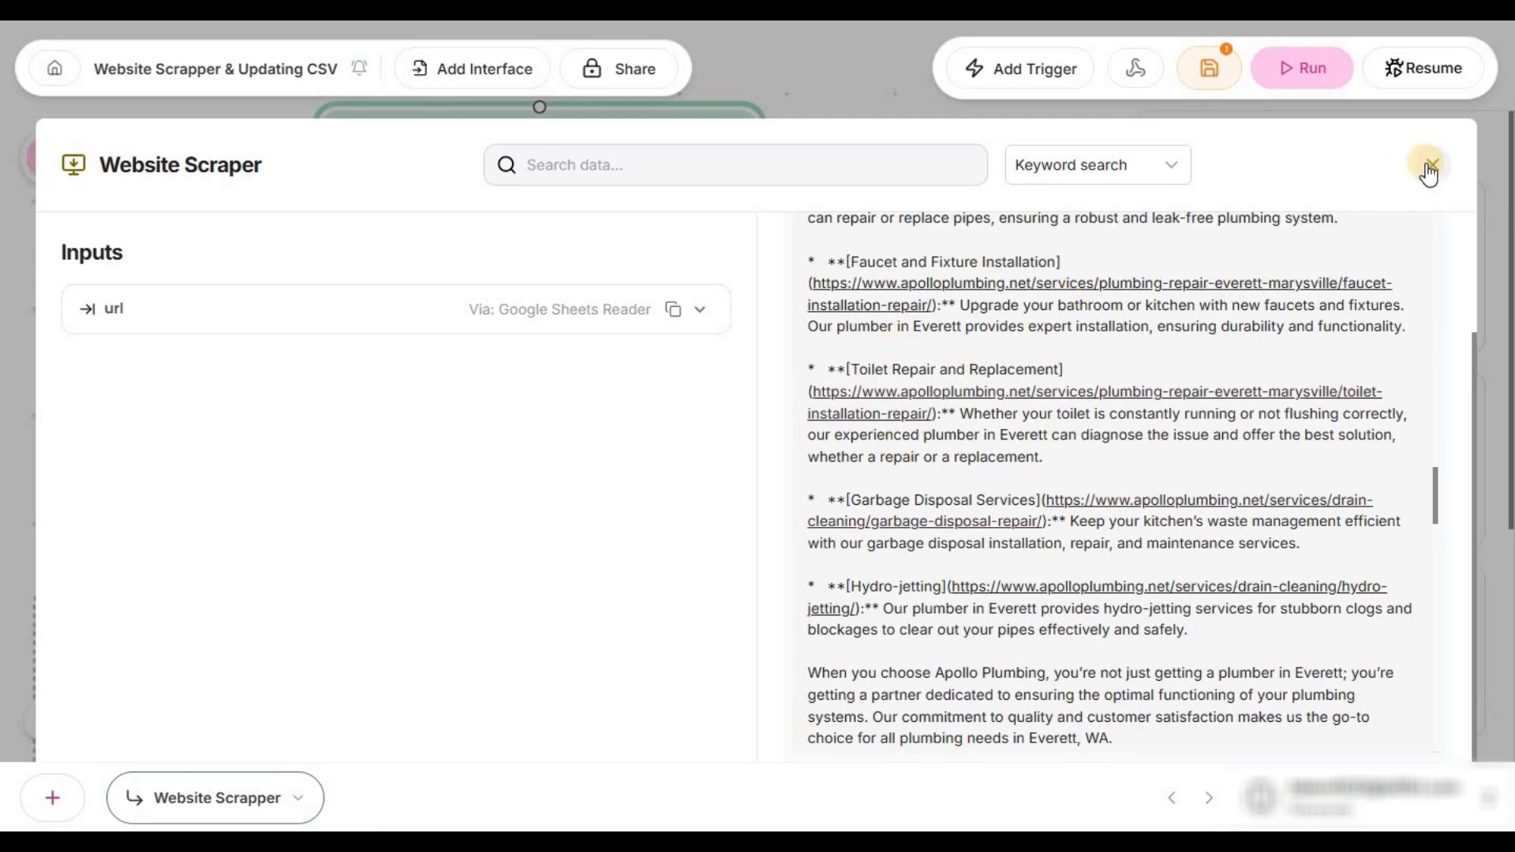
left_click(1430, 167)
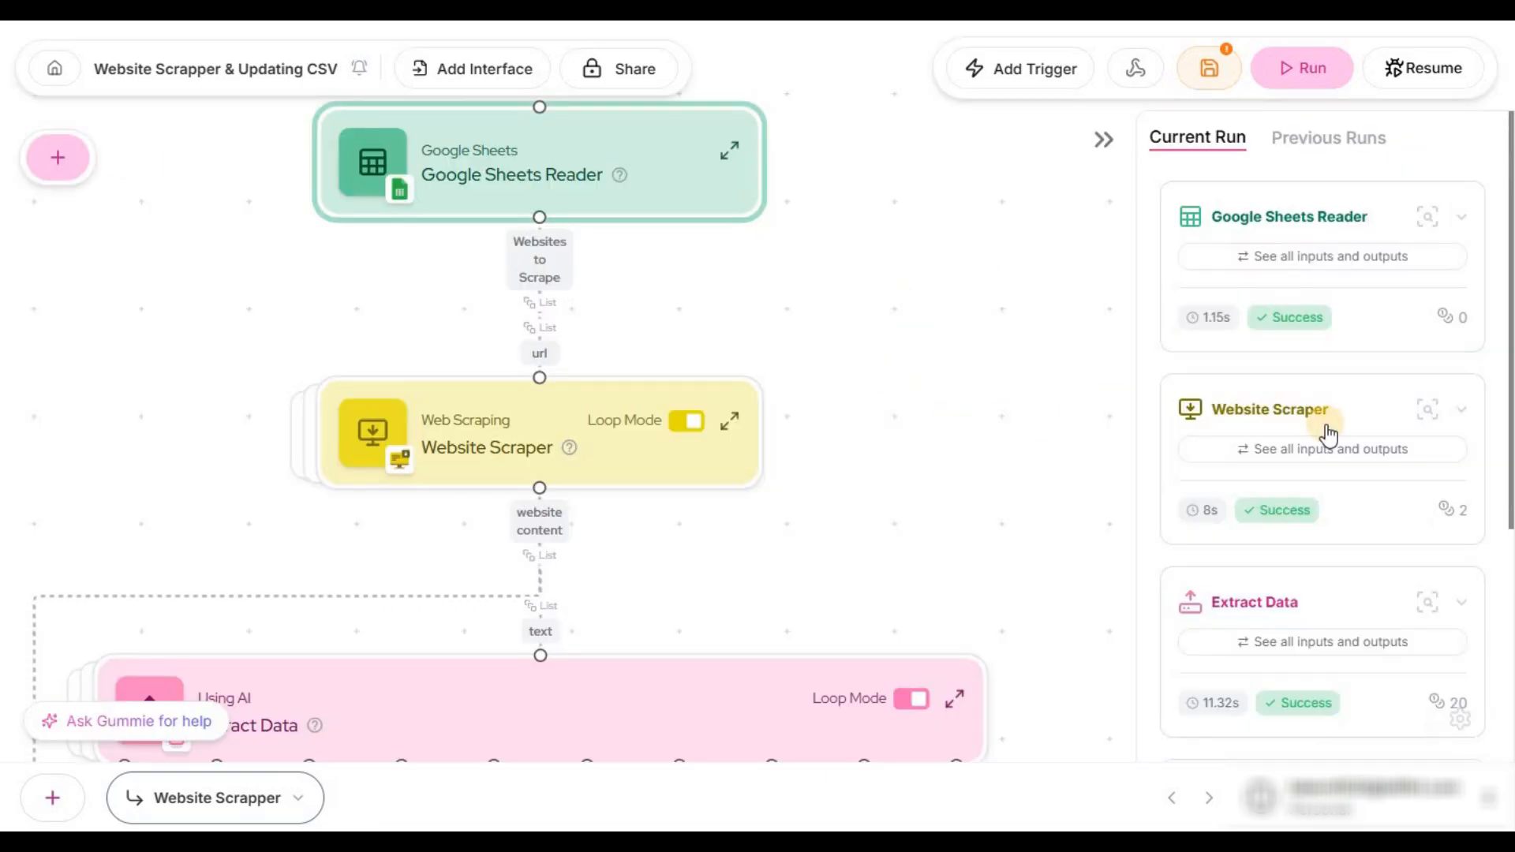
Review the Extract Data and Google Sheets Writer results of the current run.
scroll(1294, 419, "down", 4)
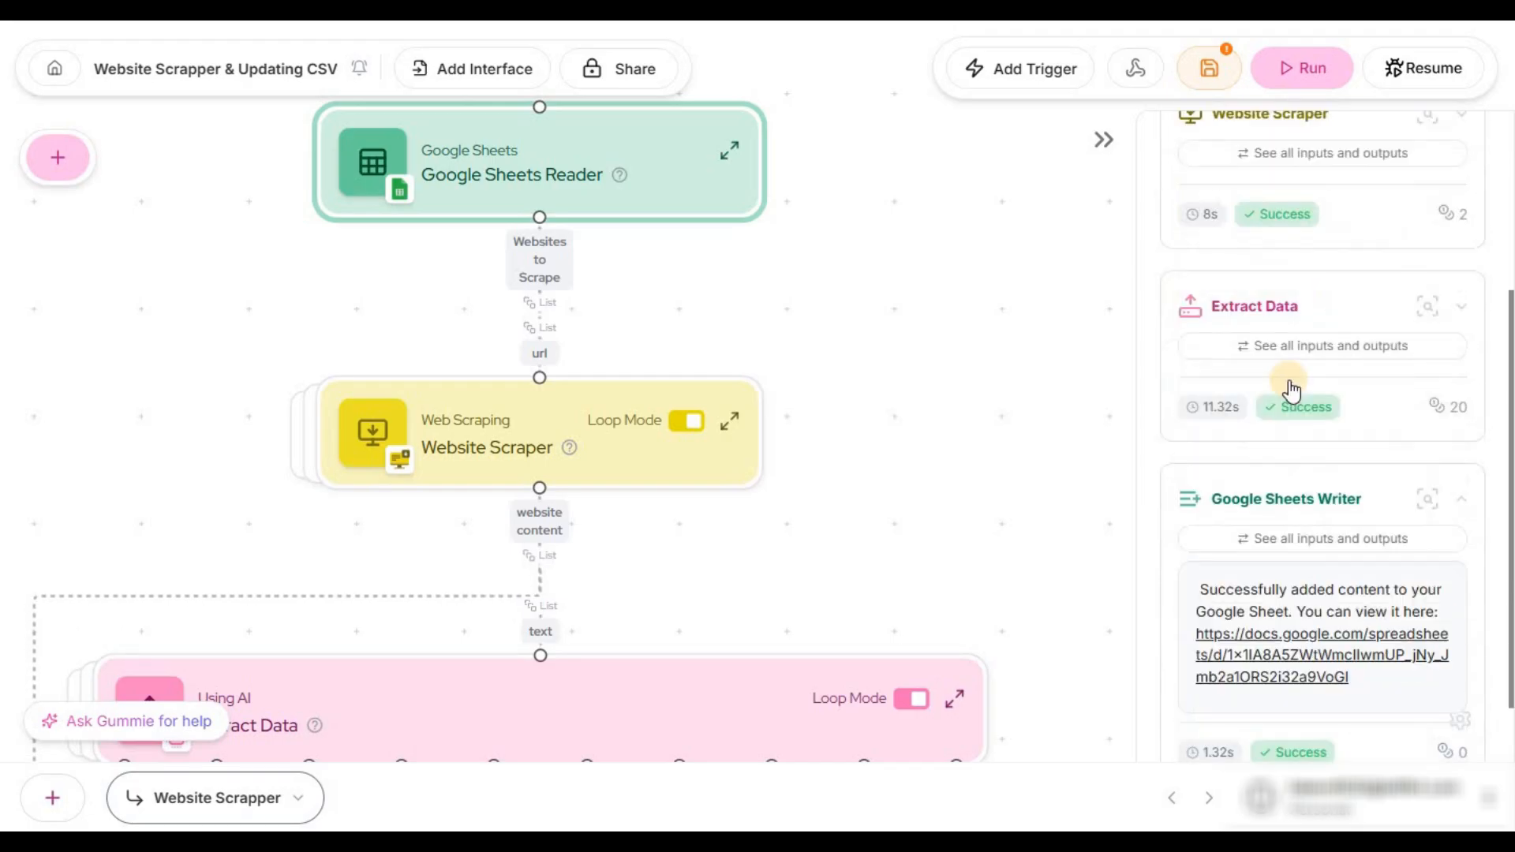
scroll(1292, 391, "down", 2)
scroll(1334, 356, "up", 3)
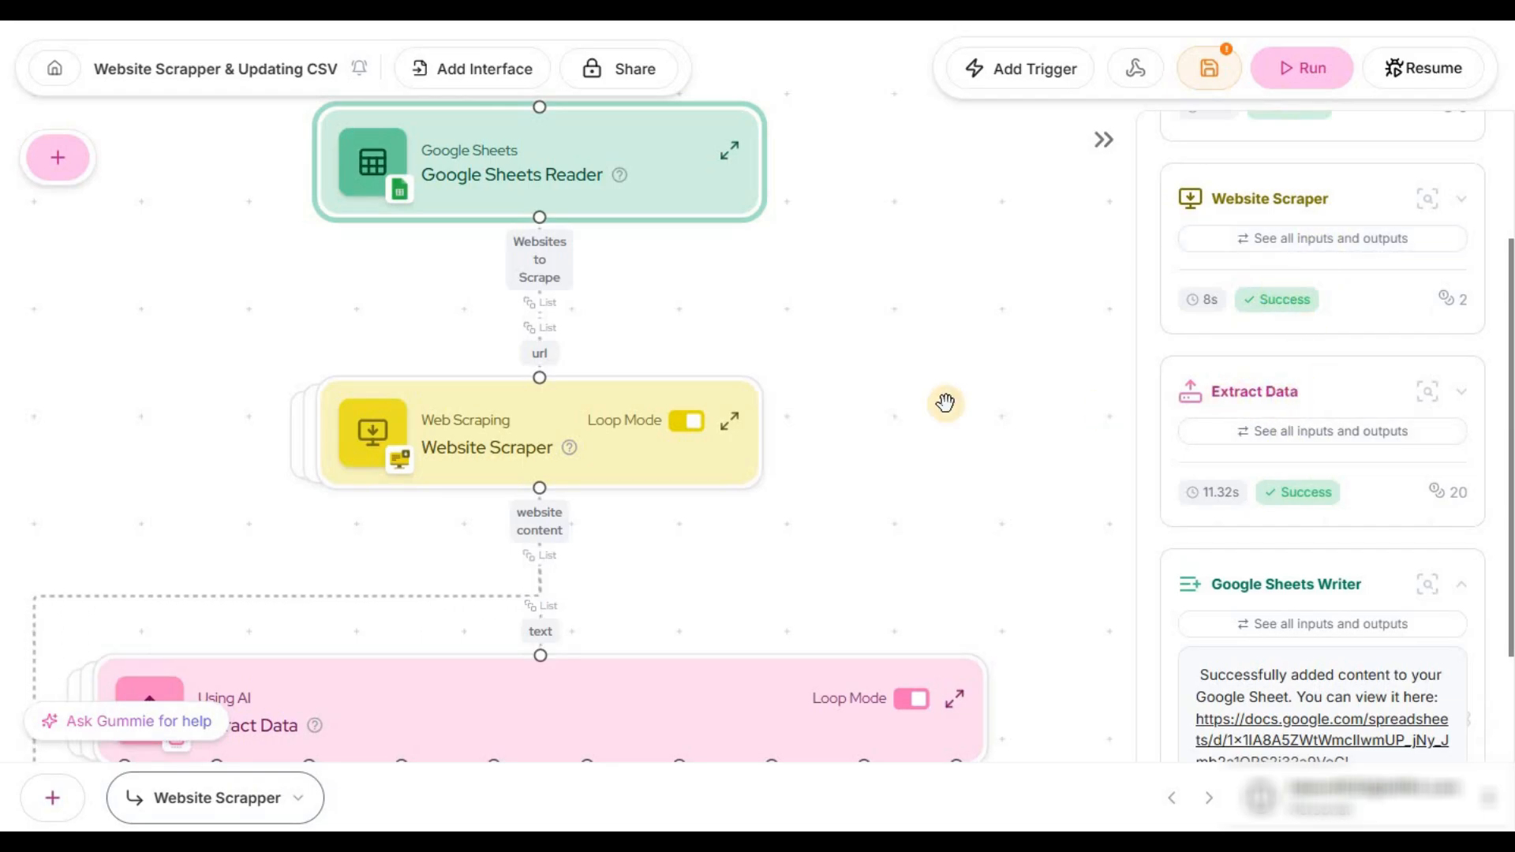
Locate the Extract Data node in the workflow and under Using AI in the node library, and close the library.
scroll(945, 403, "down", 5)
scroll(666, 334, "up", 3)
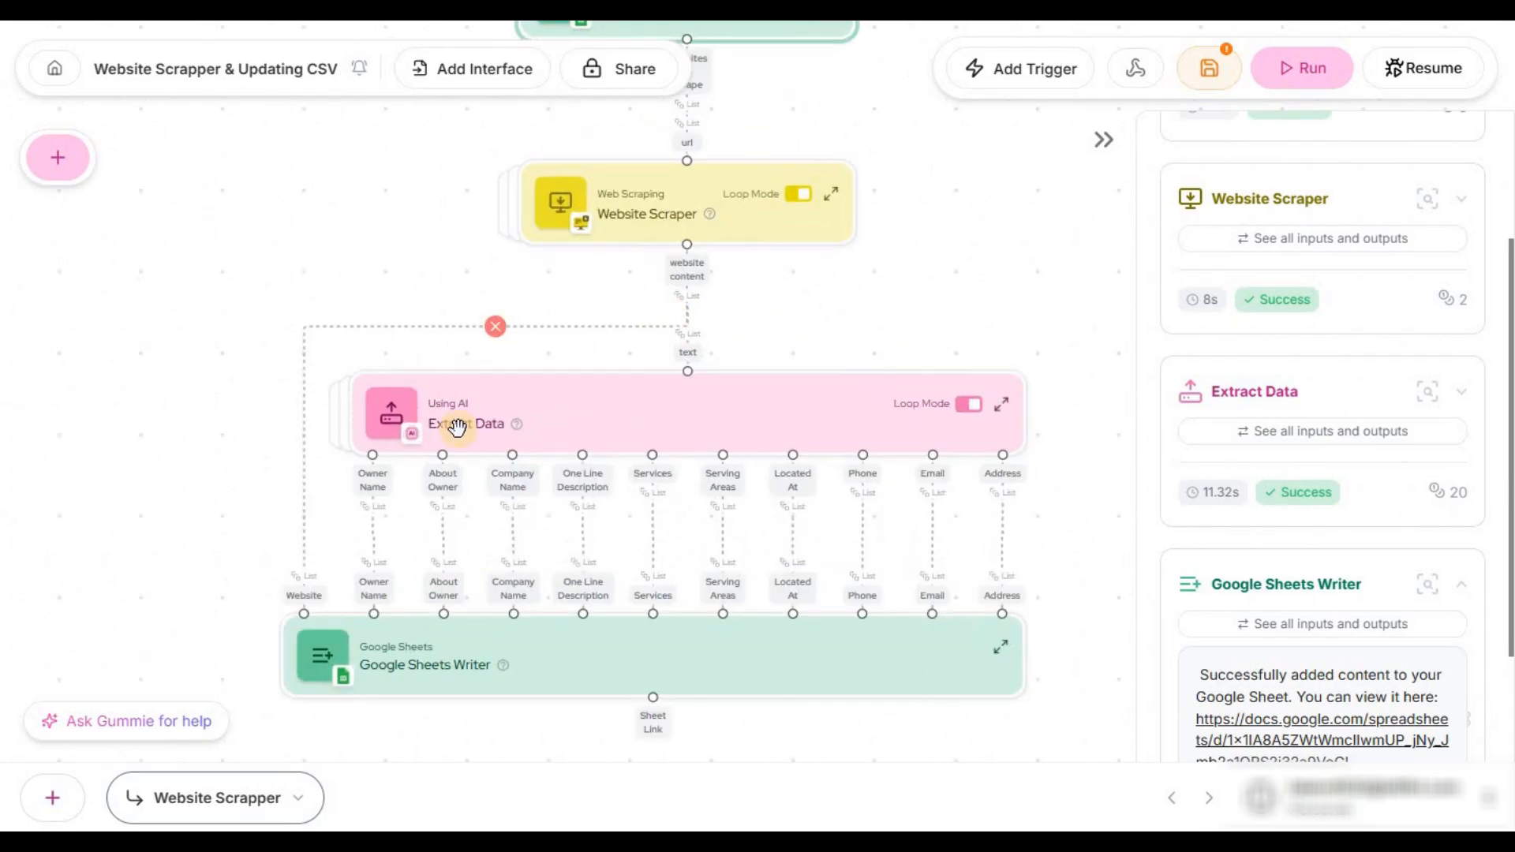
scroll(788, 358, "up", 2)
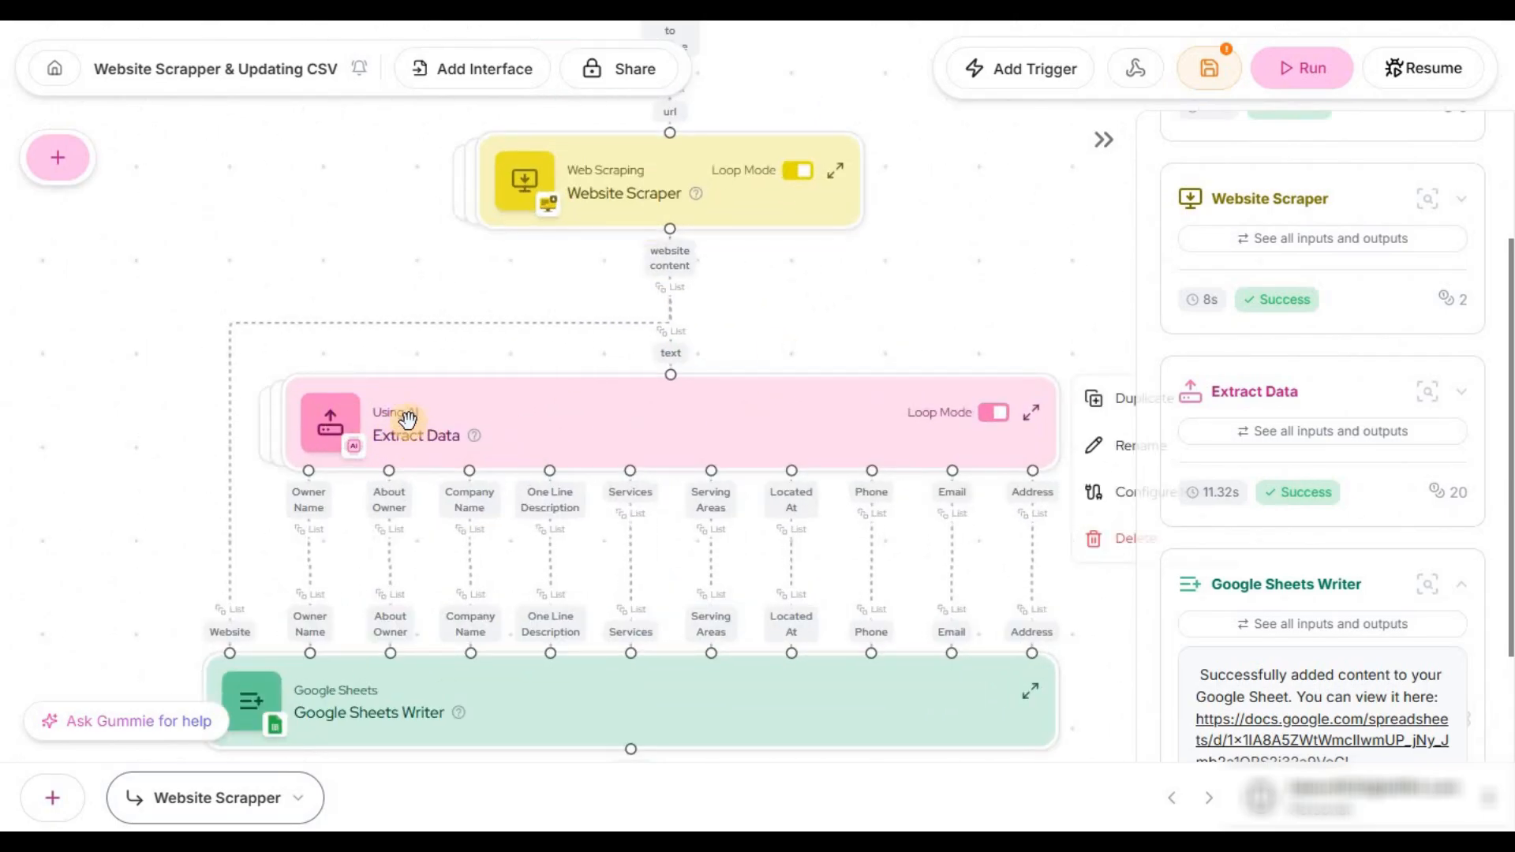
left_click(59, 160)
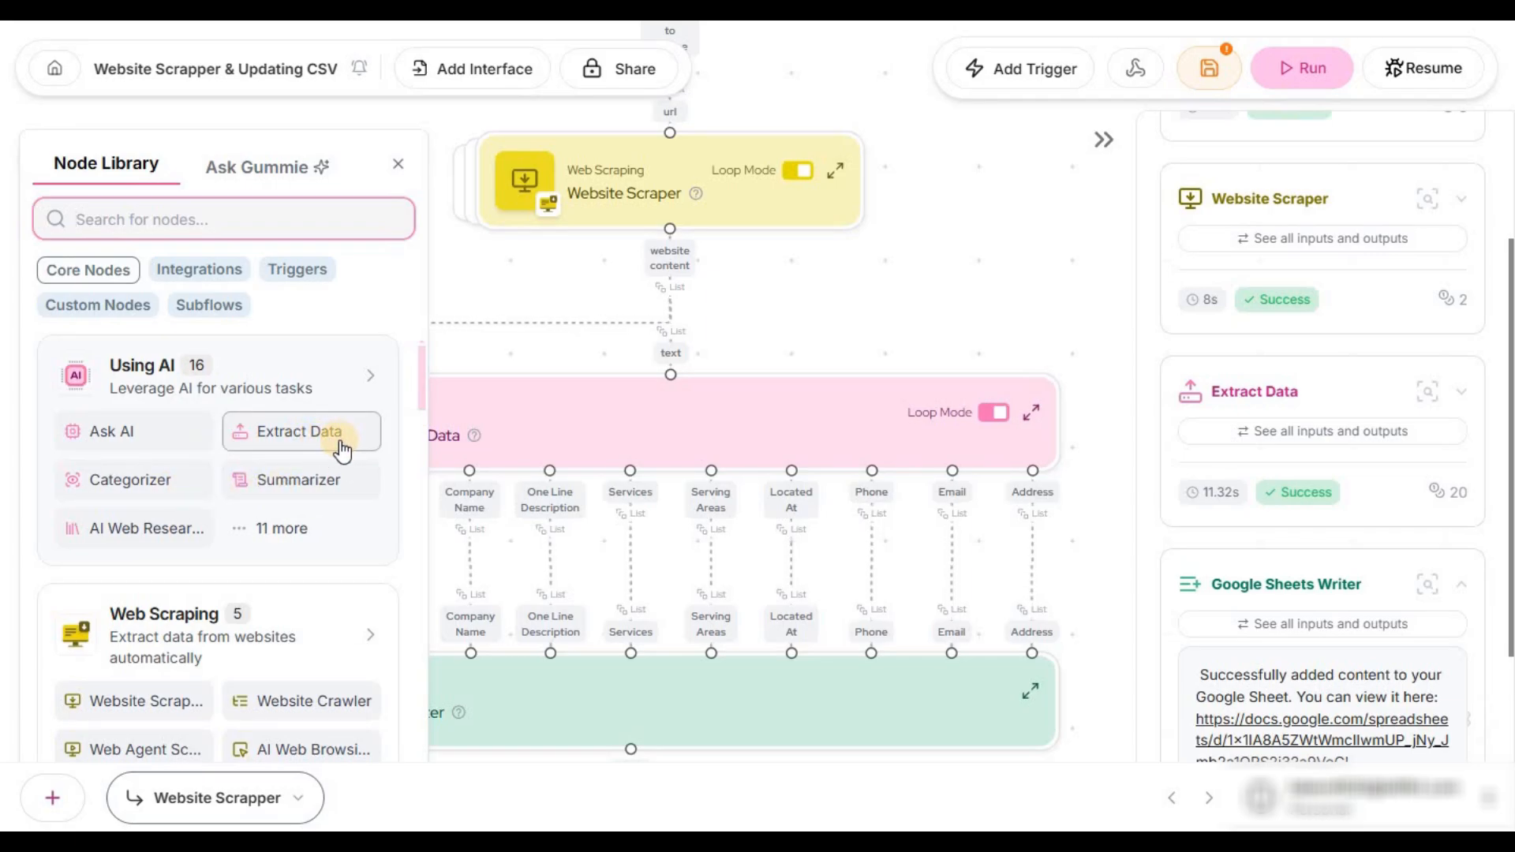
left_click(444, 193)
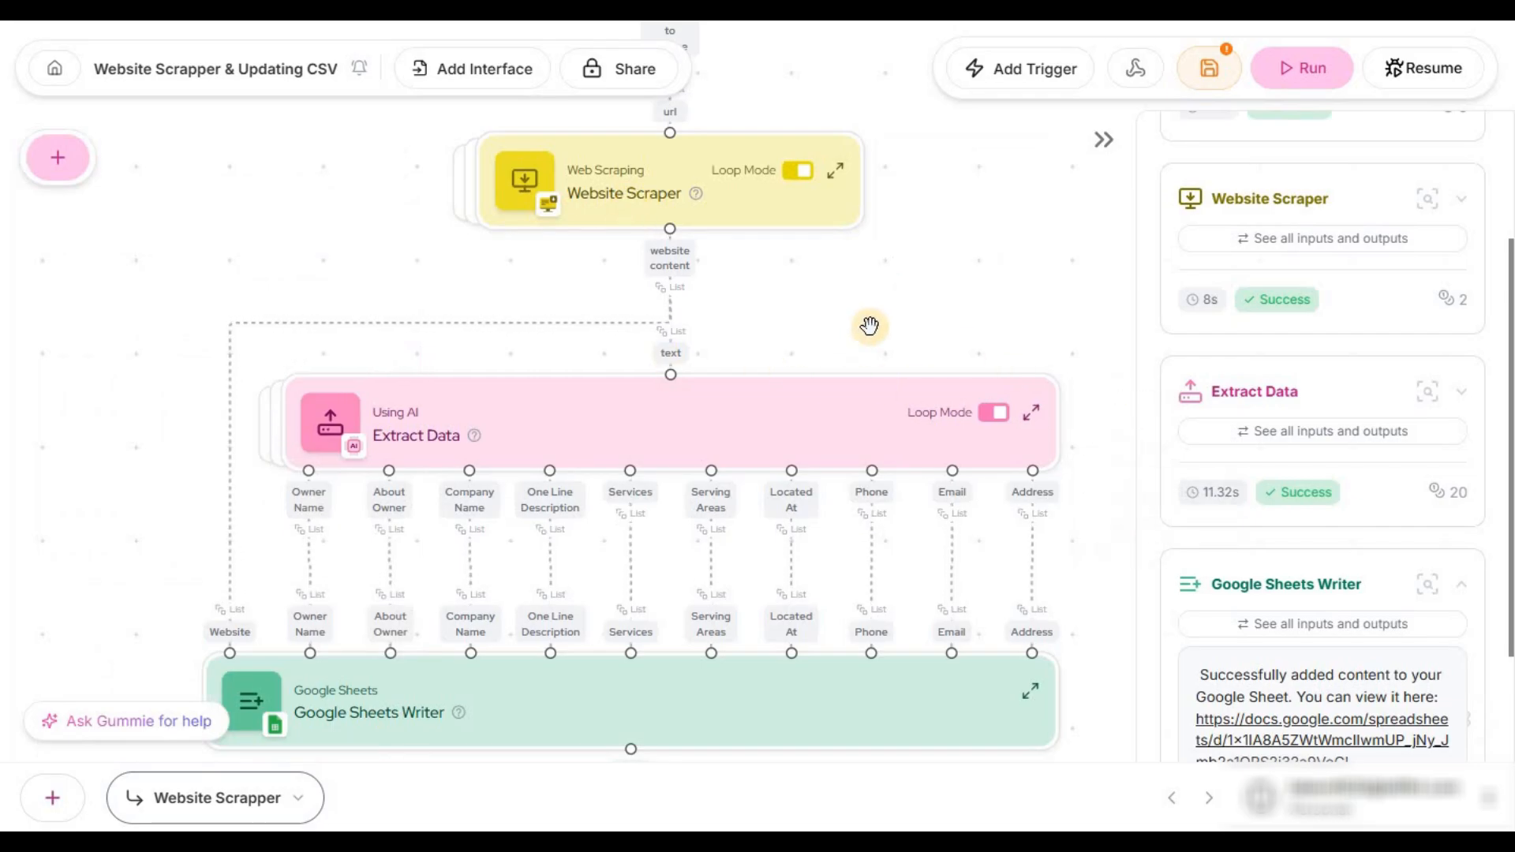
Expand the Extract Data node and review its data fields from Owner Name to Address, additional context and AI model settings.
left_click_drag(870, 326, 852, 240)
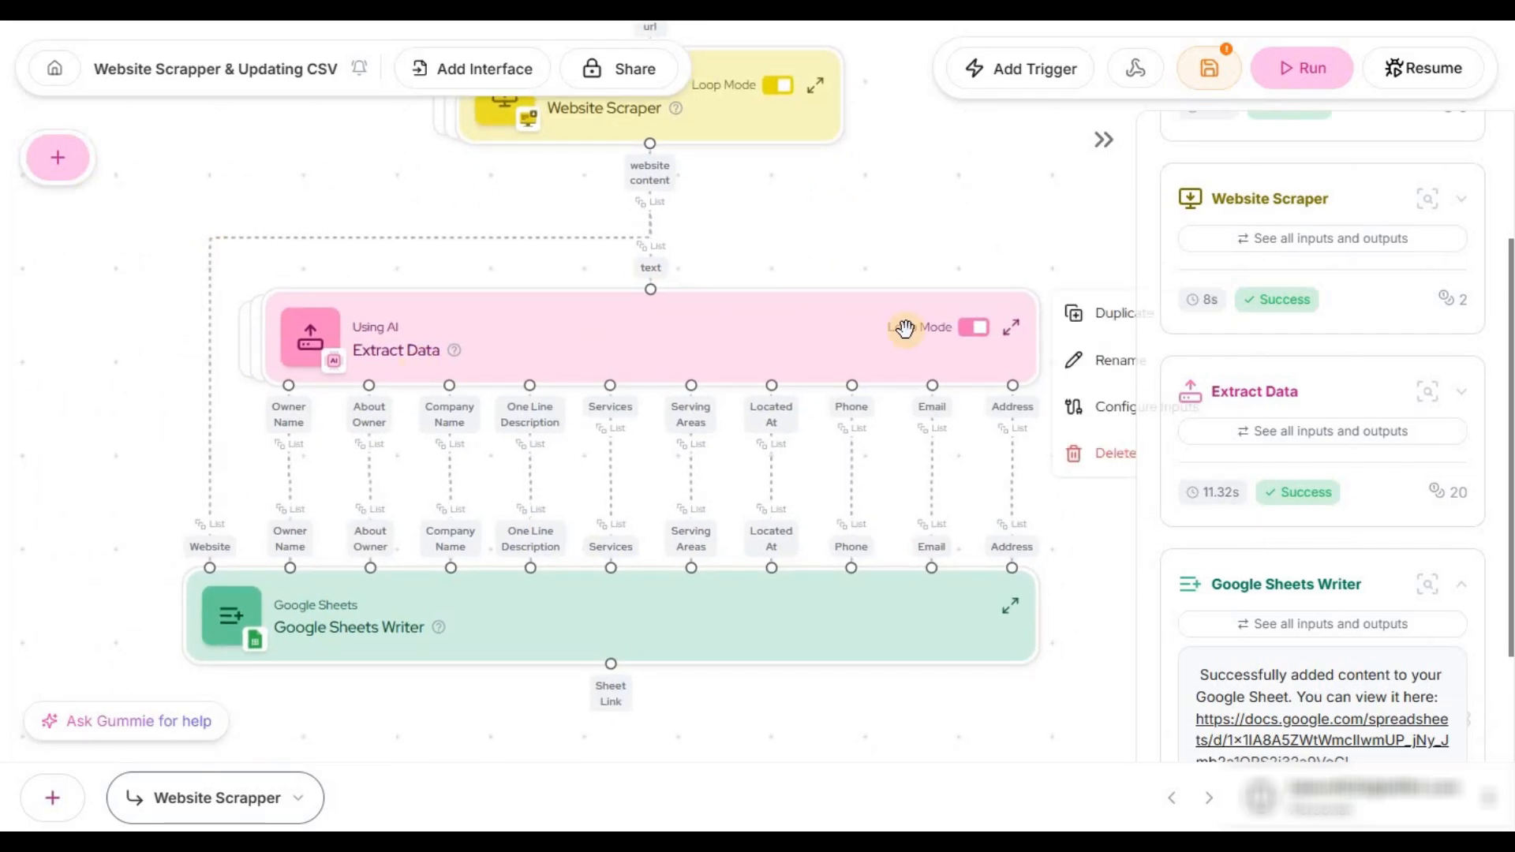
left_click(1011, 328)
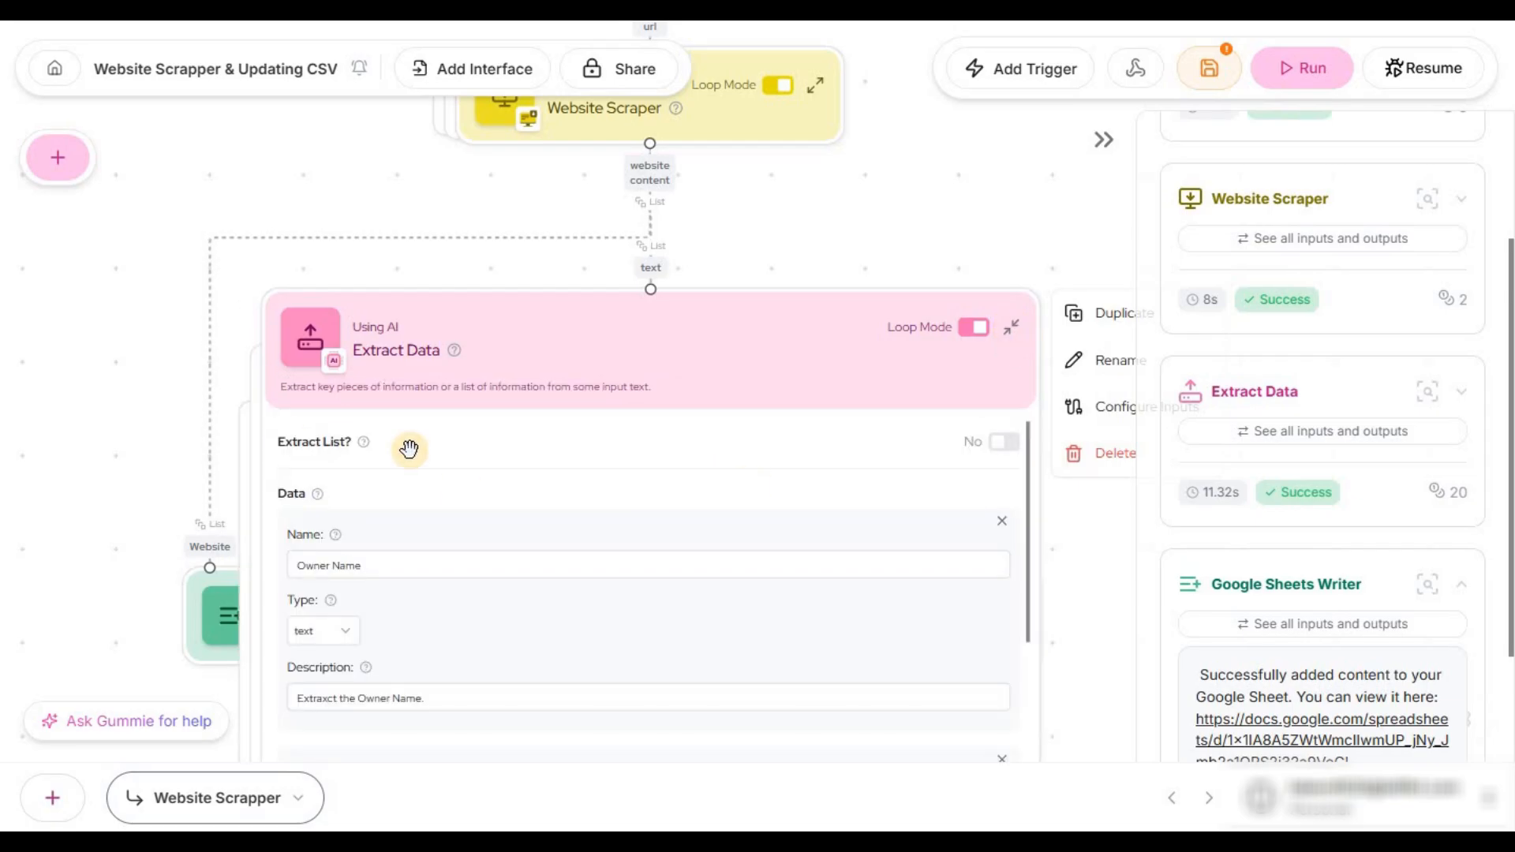
scroll(139, 334, "down", 5)
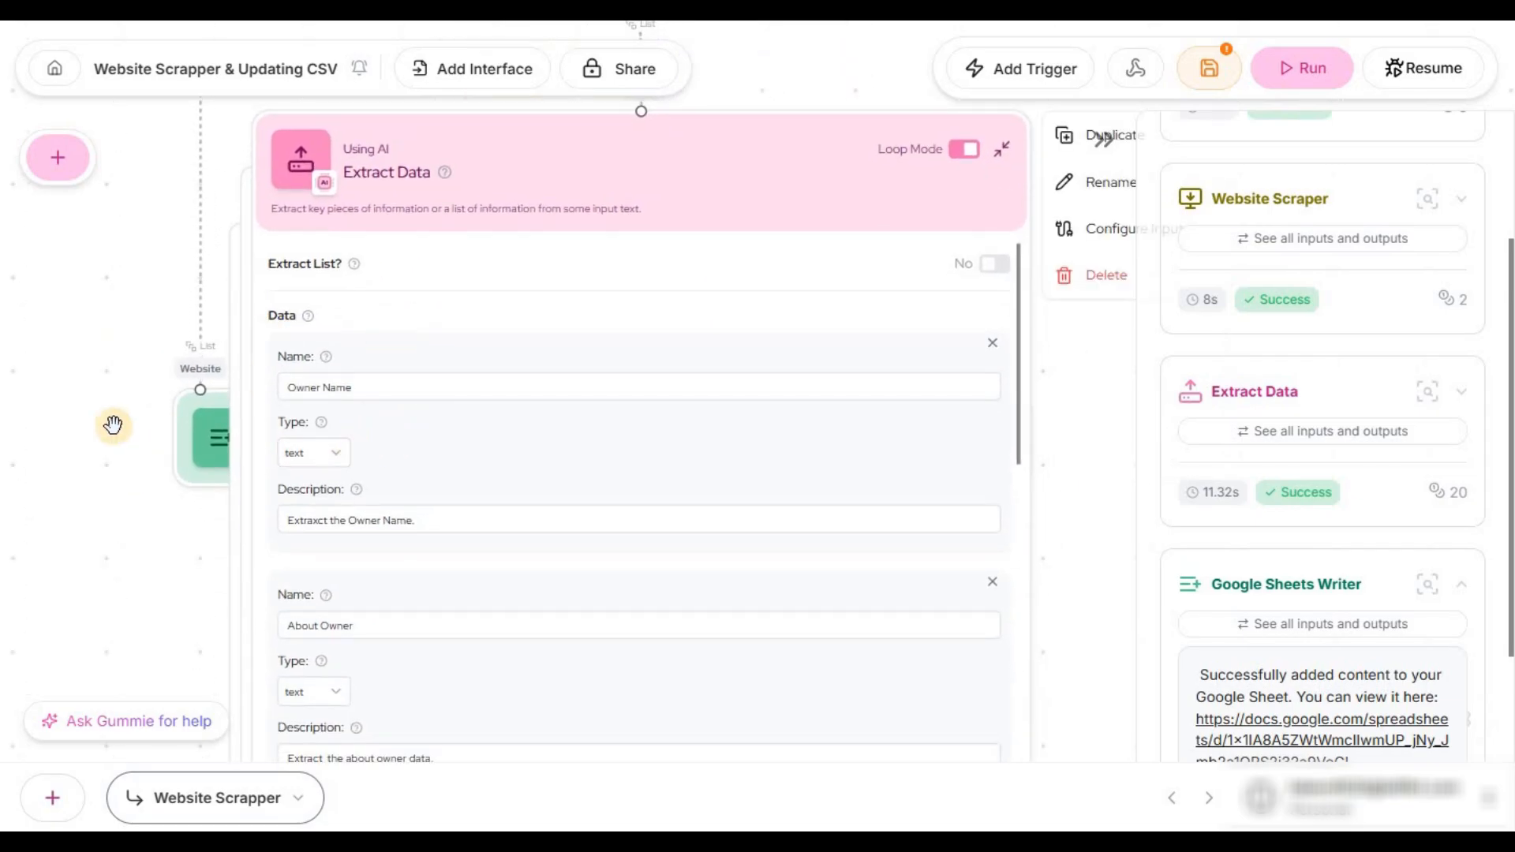
scroll(116, 426, "up", 2)
scroll(452, 441, "down", 20)
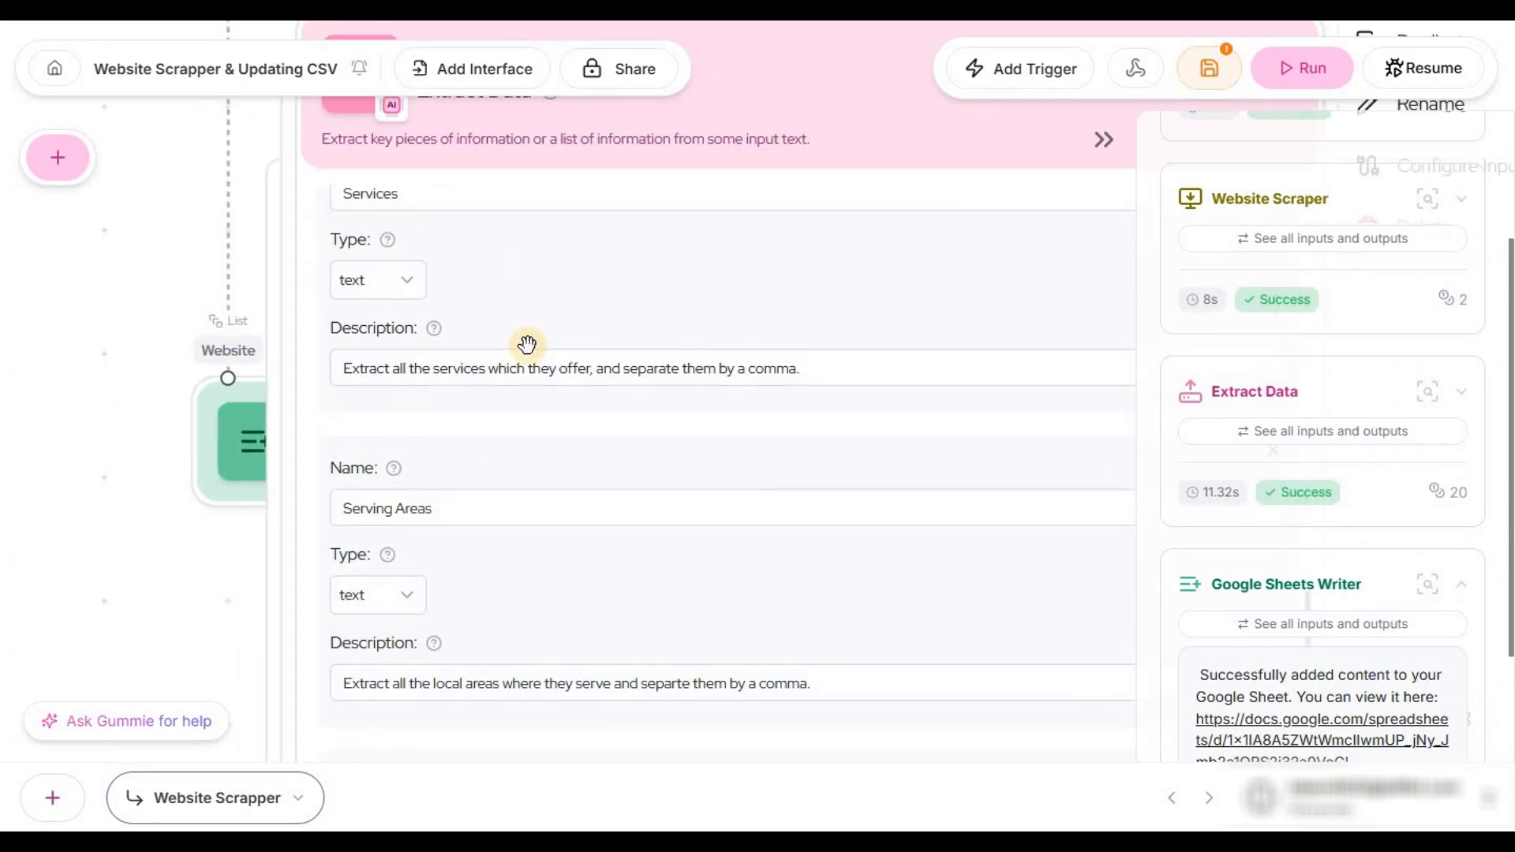
scroll(79, 399, "down", 3)
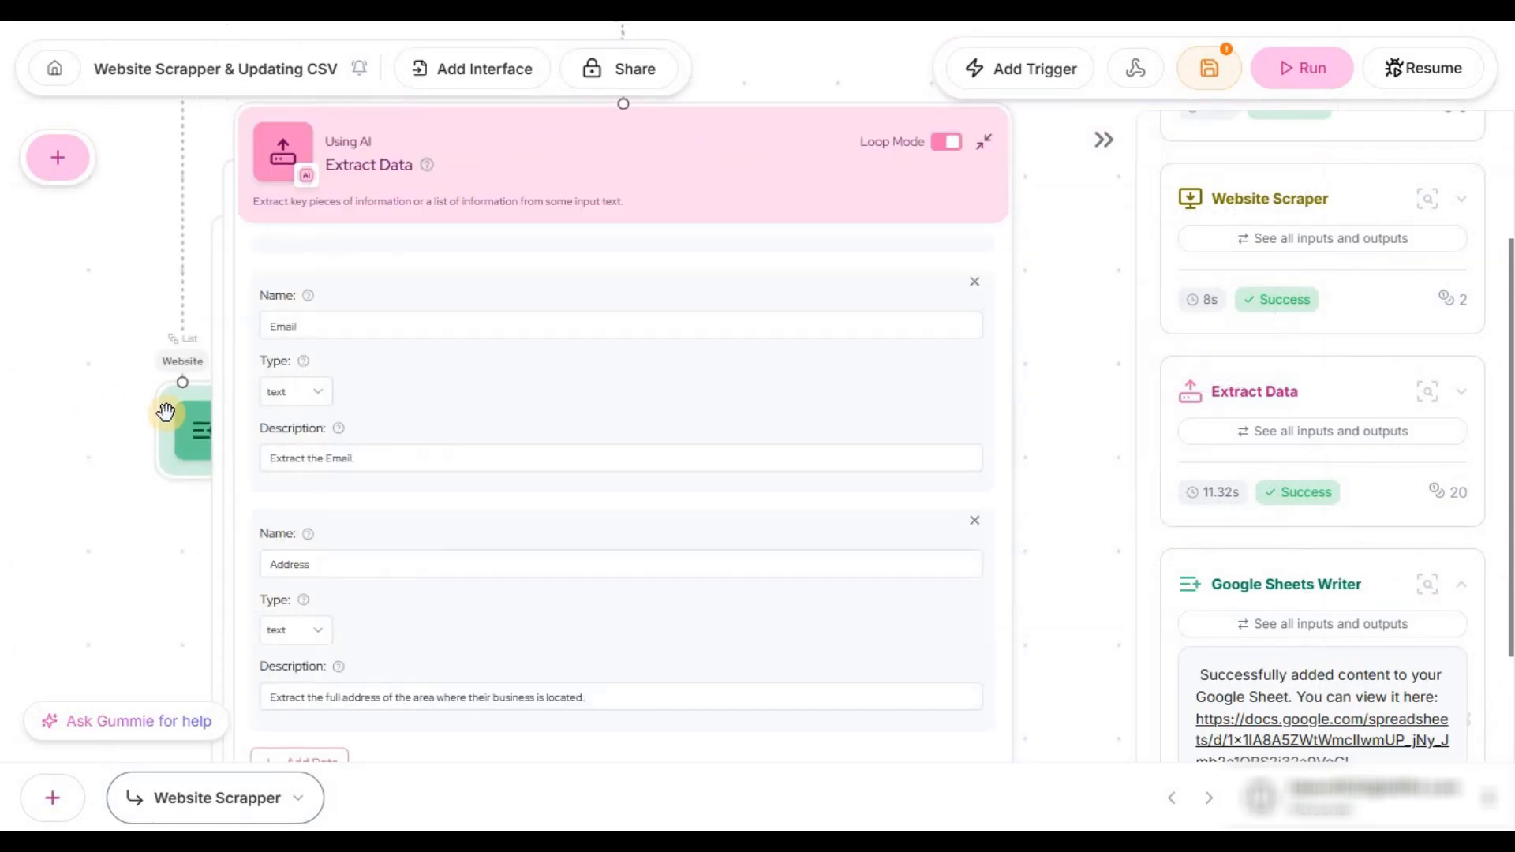
scroll(895, 415, "down", 5)
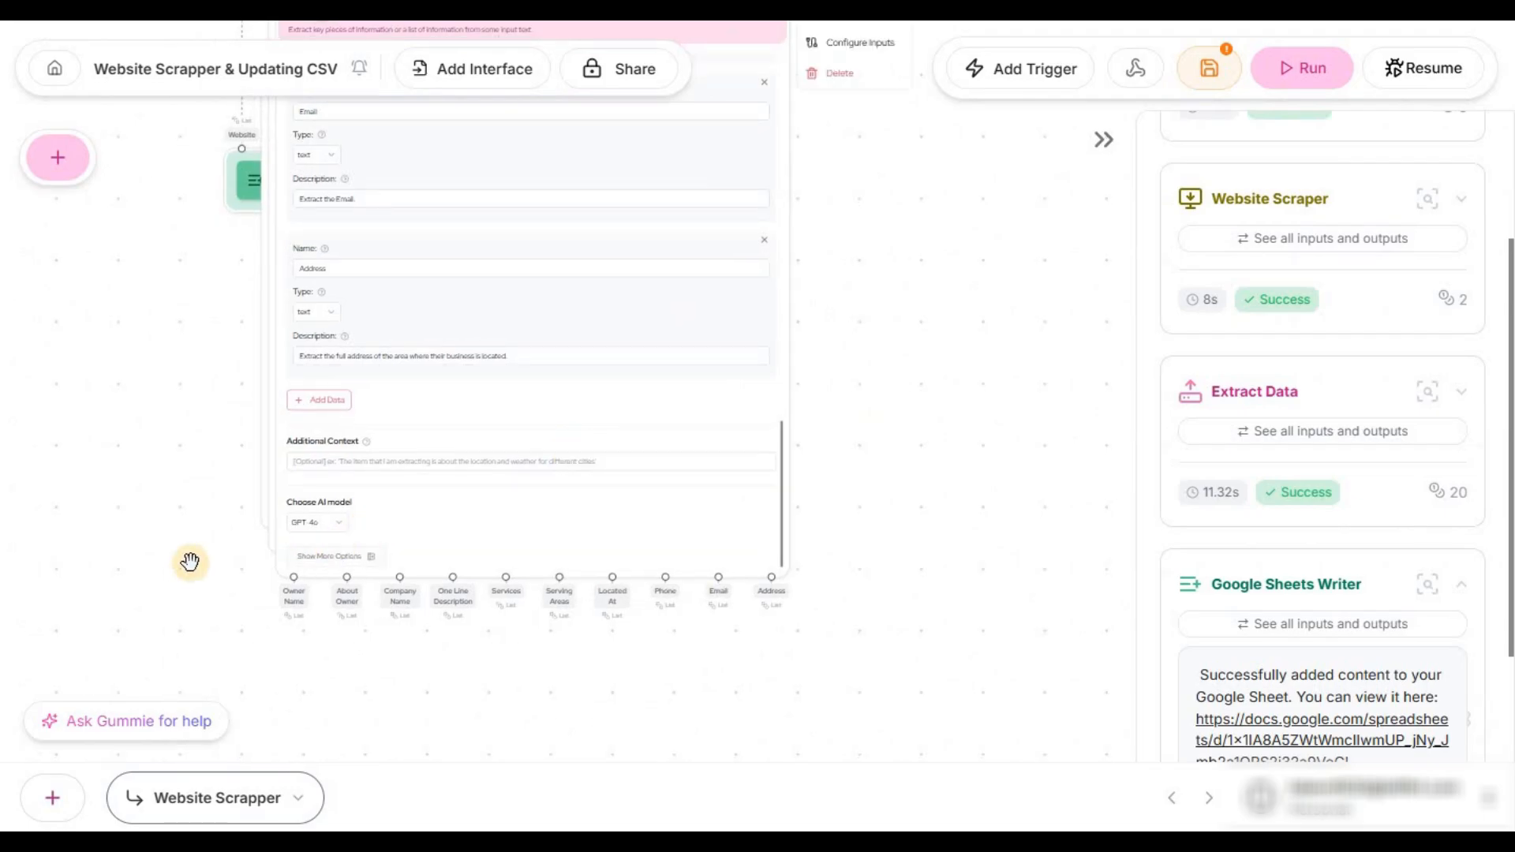
scroll(170, 477, "up", 2)
scroll(233, 311, "up", 3)
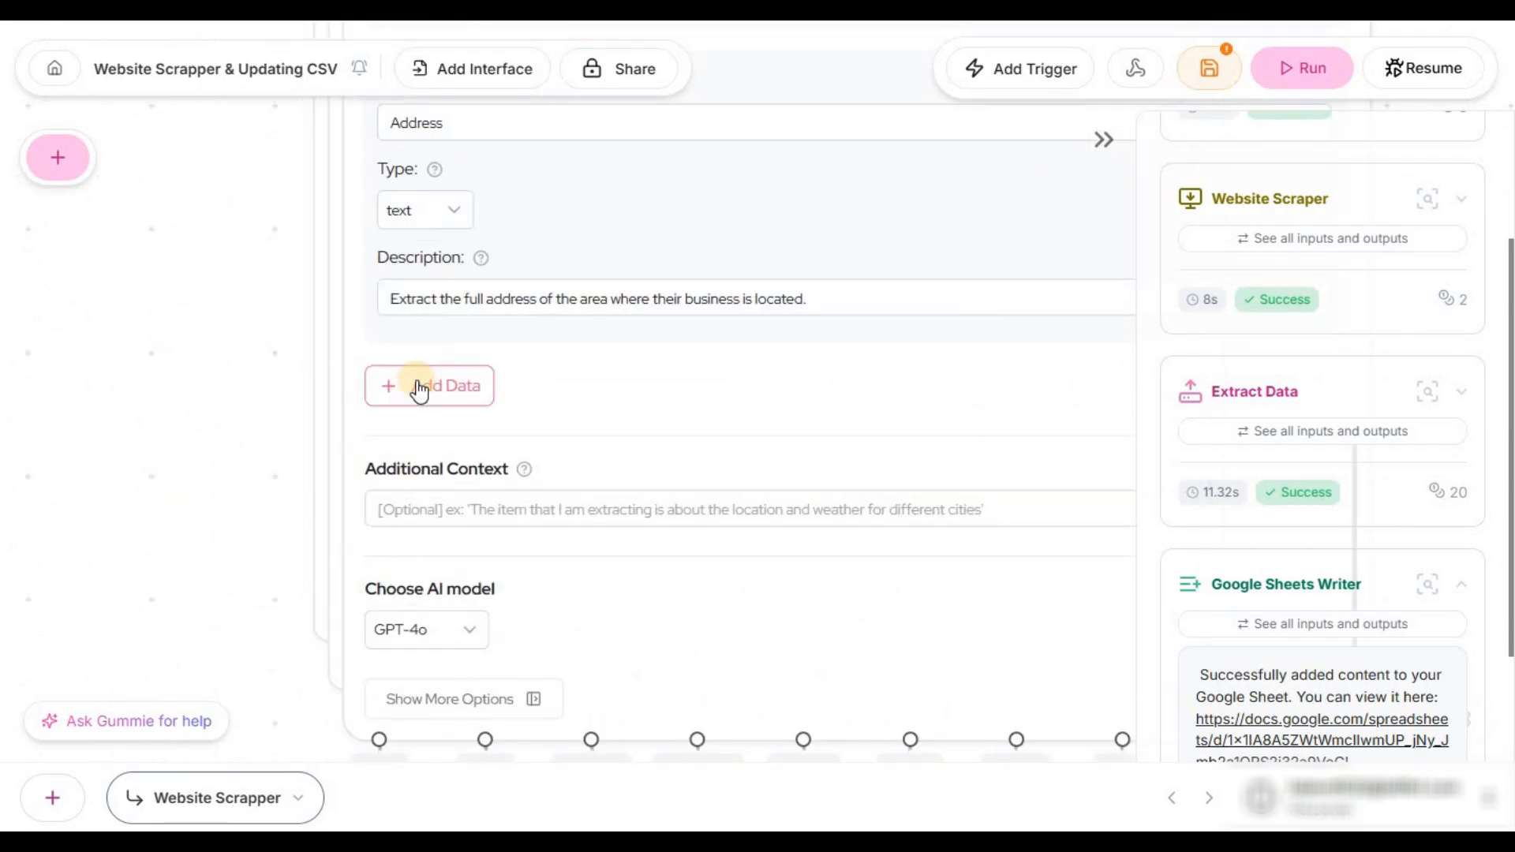
Add a blank data field after Address in the Extract Data node and start editing its name.
left_click(480, 399)
scroll(632, 497, "down", 4)
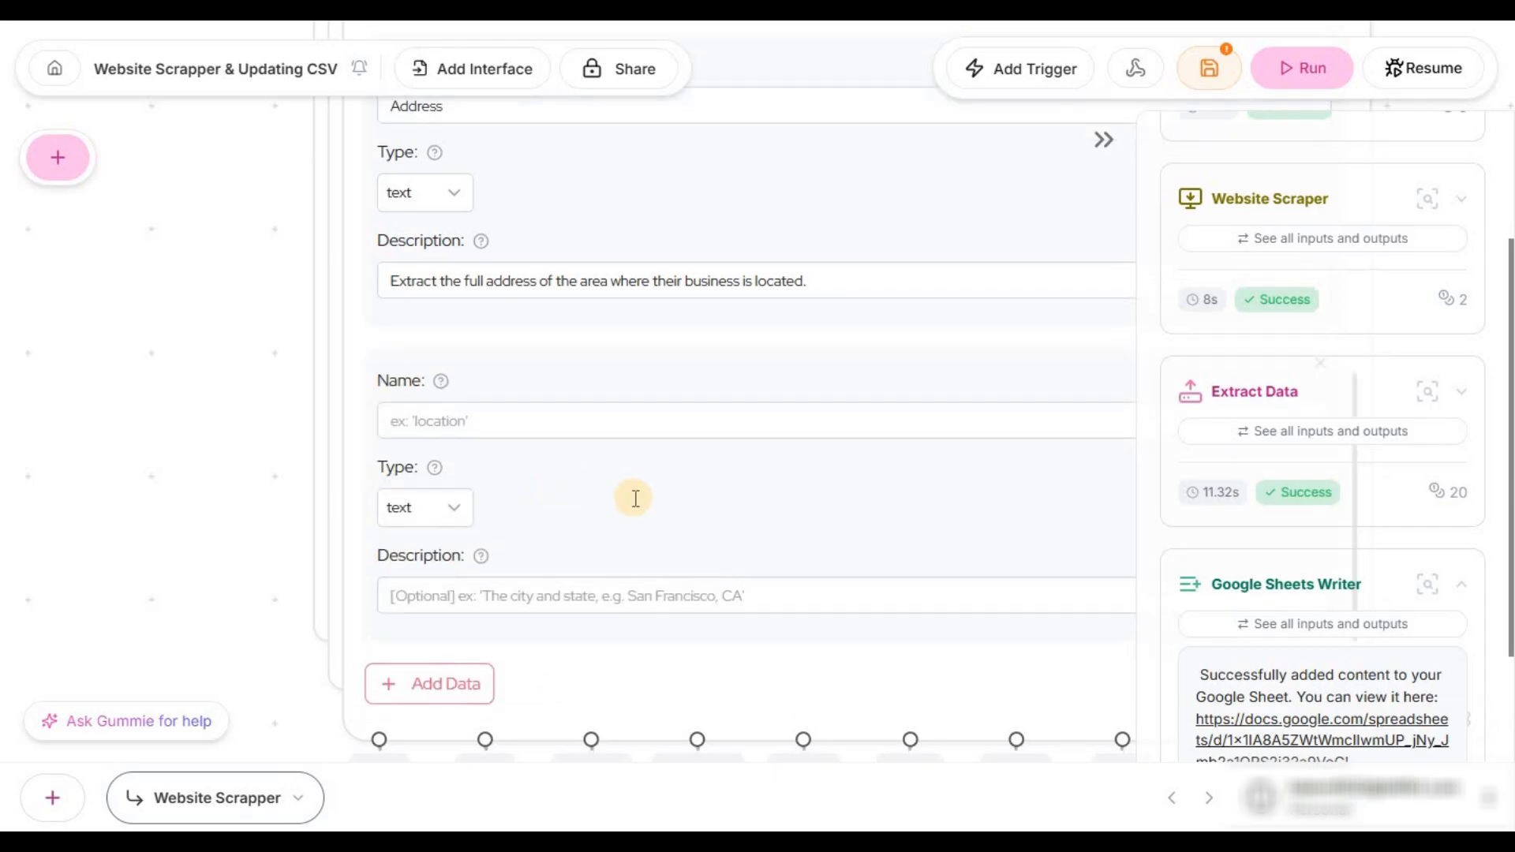
scroll(141, 487, "down", 2)
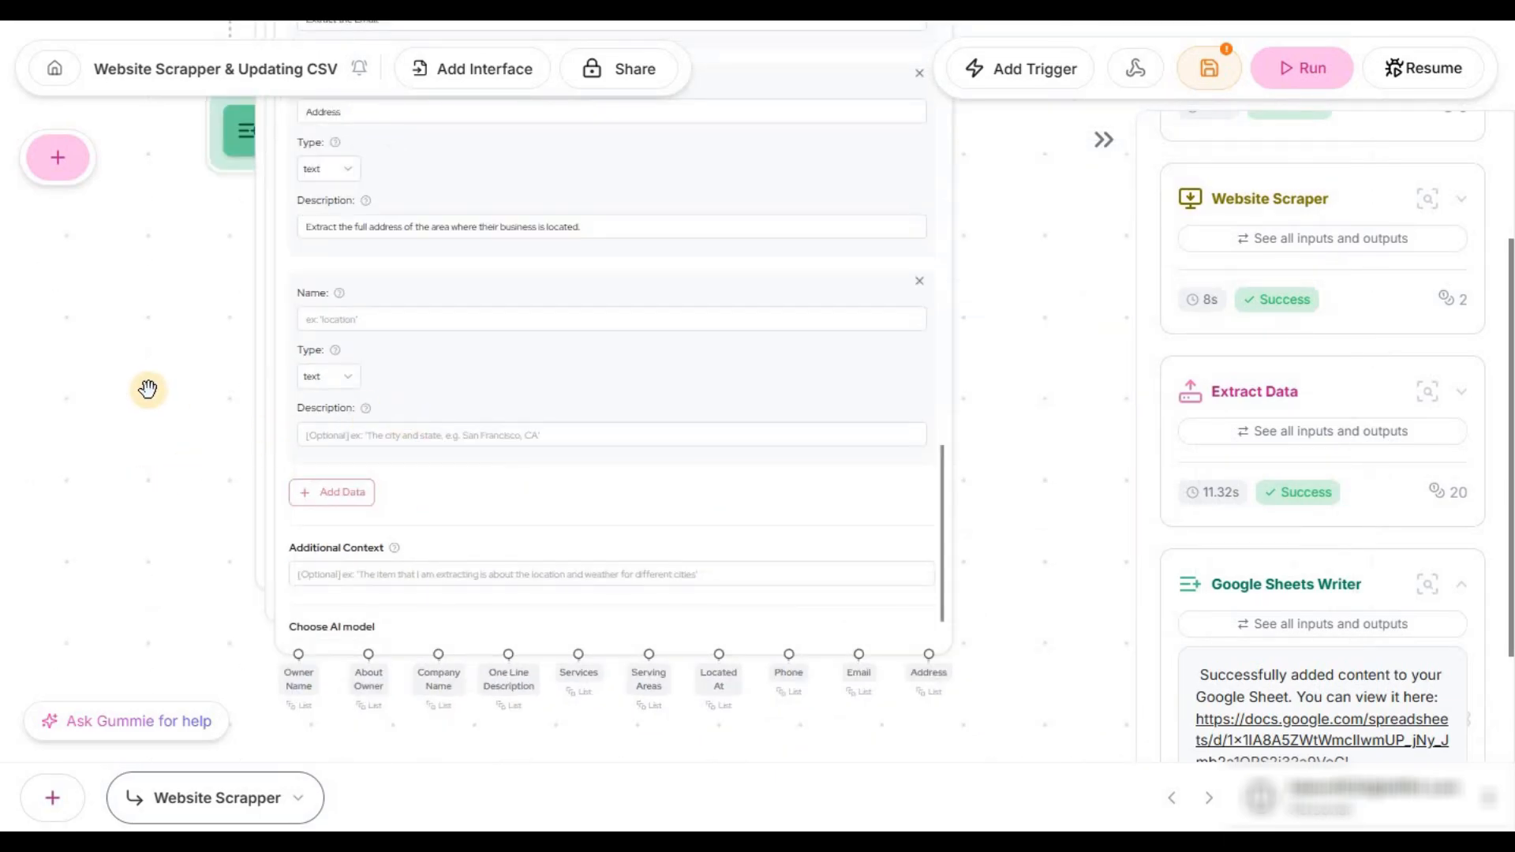
scroll(150, 390, "up", 2)
scroll(225, 388, "down", 2)
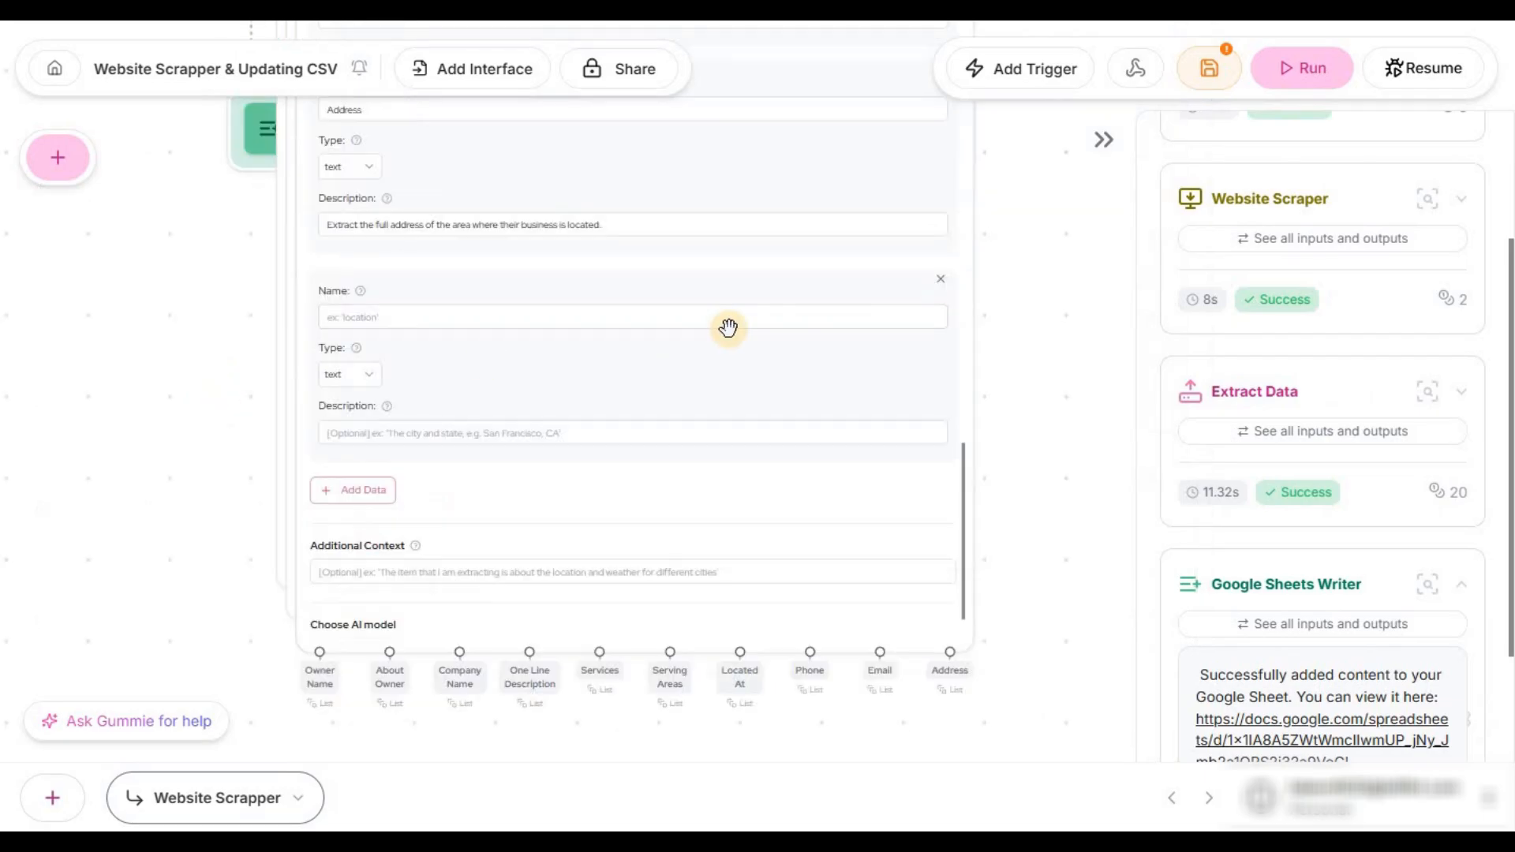
scroll(213, 331, "up", 2)
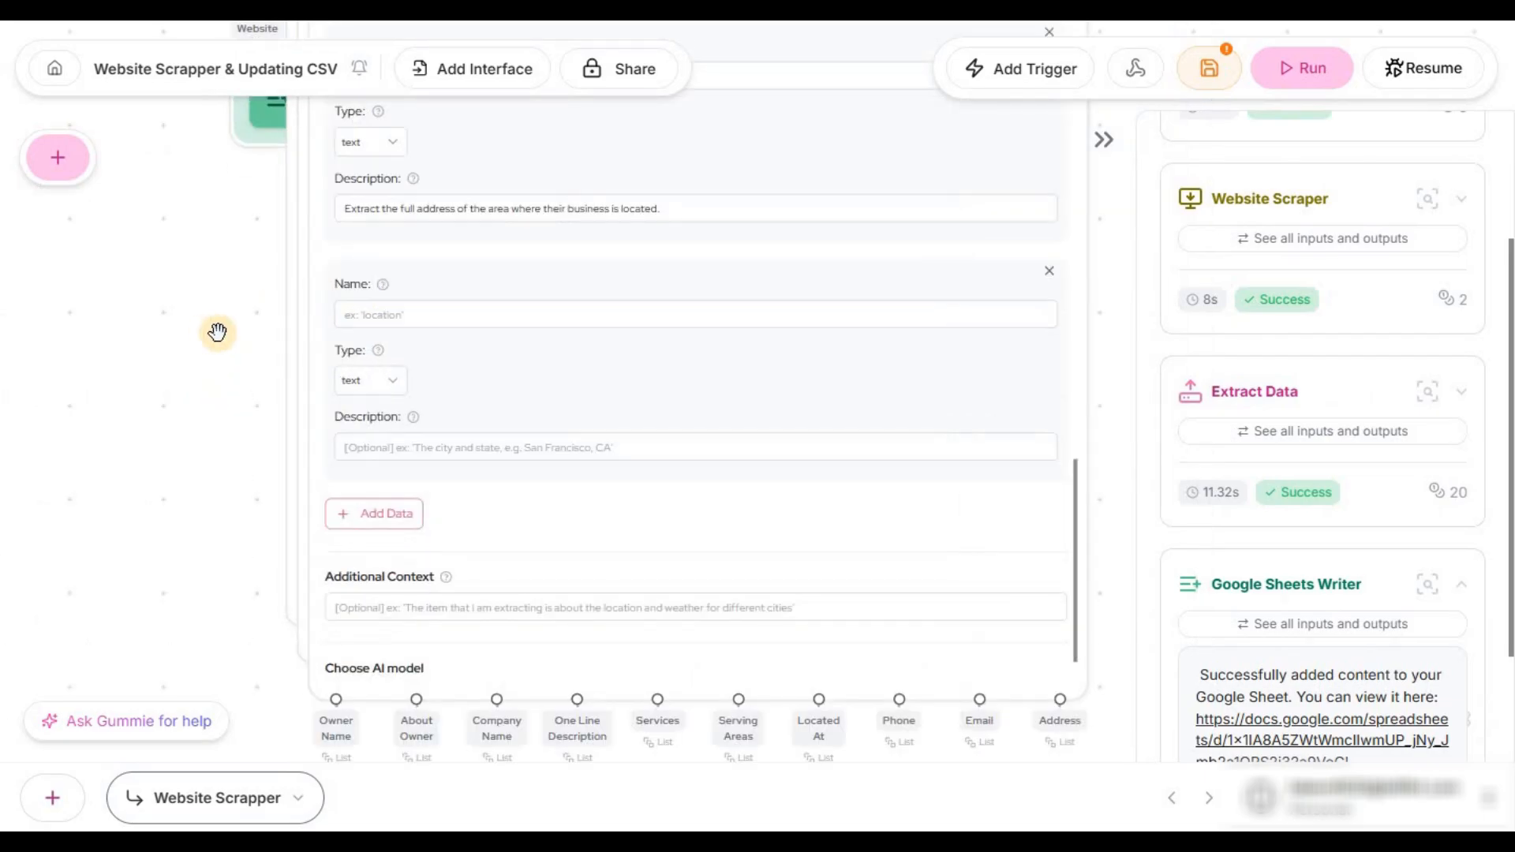
left_click(412, 309)
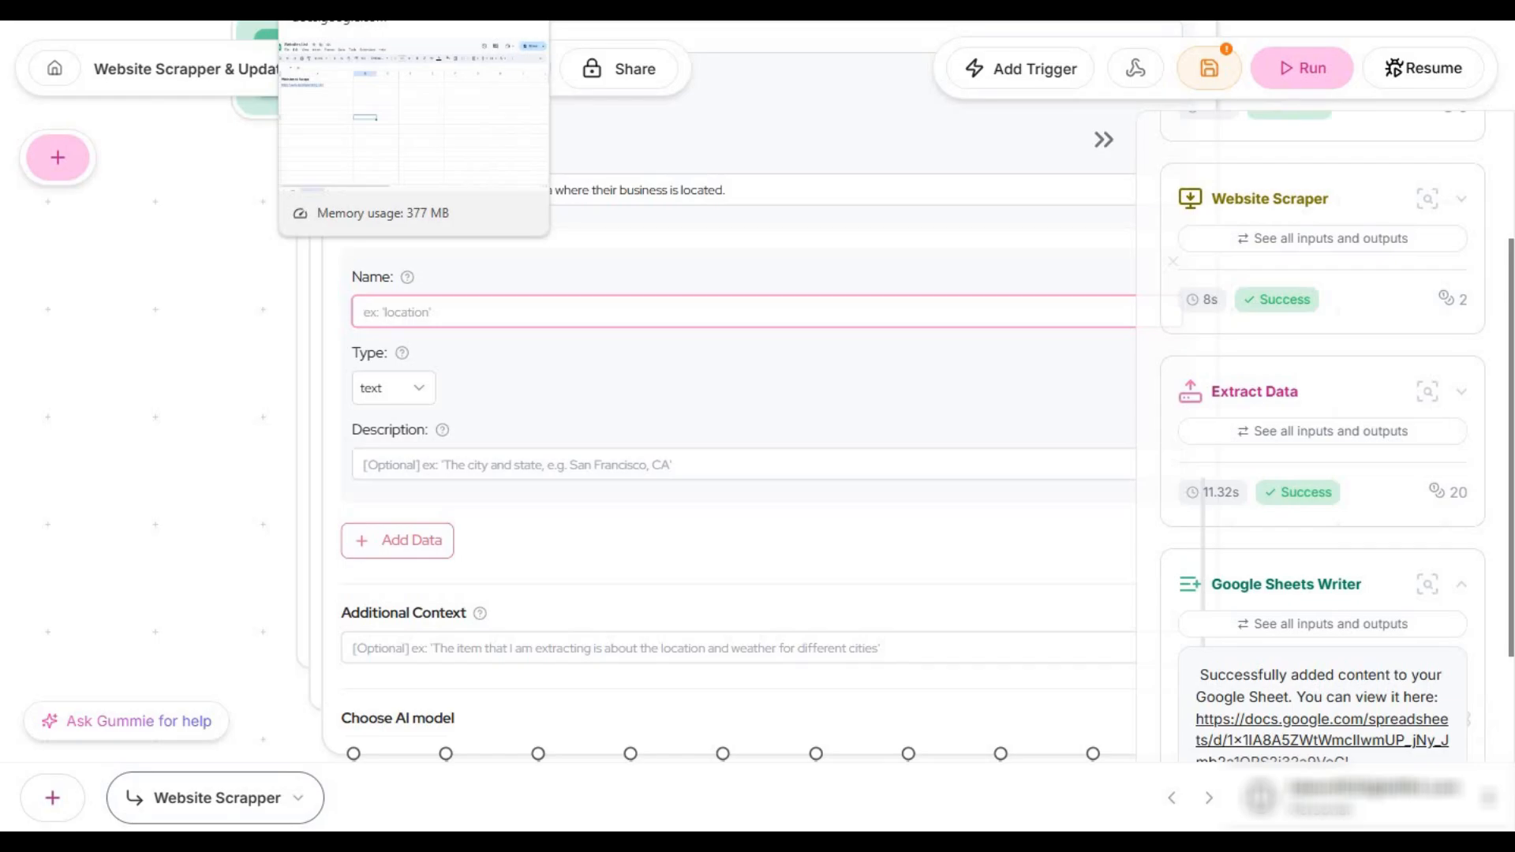
Switch to the Websites List spreadsheet and examine the column headers of the Scrapped Data sheet from Website to Address.
left_click(347, 3)
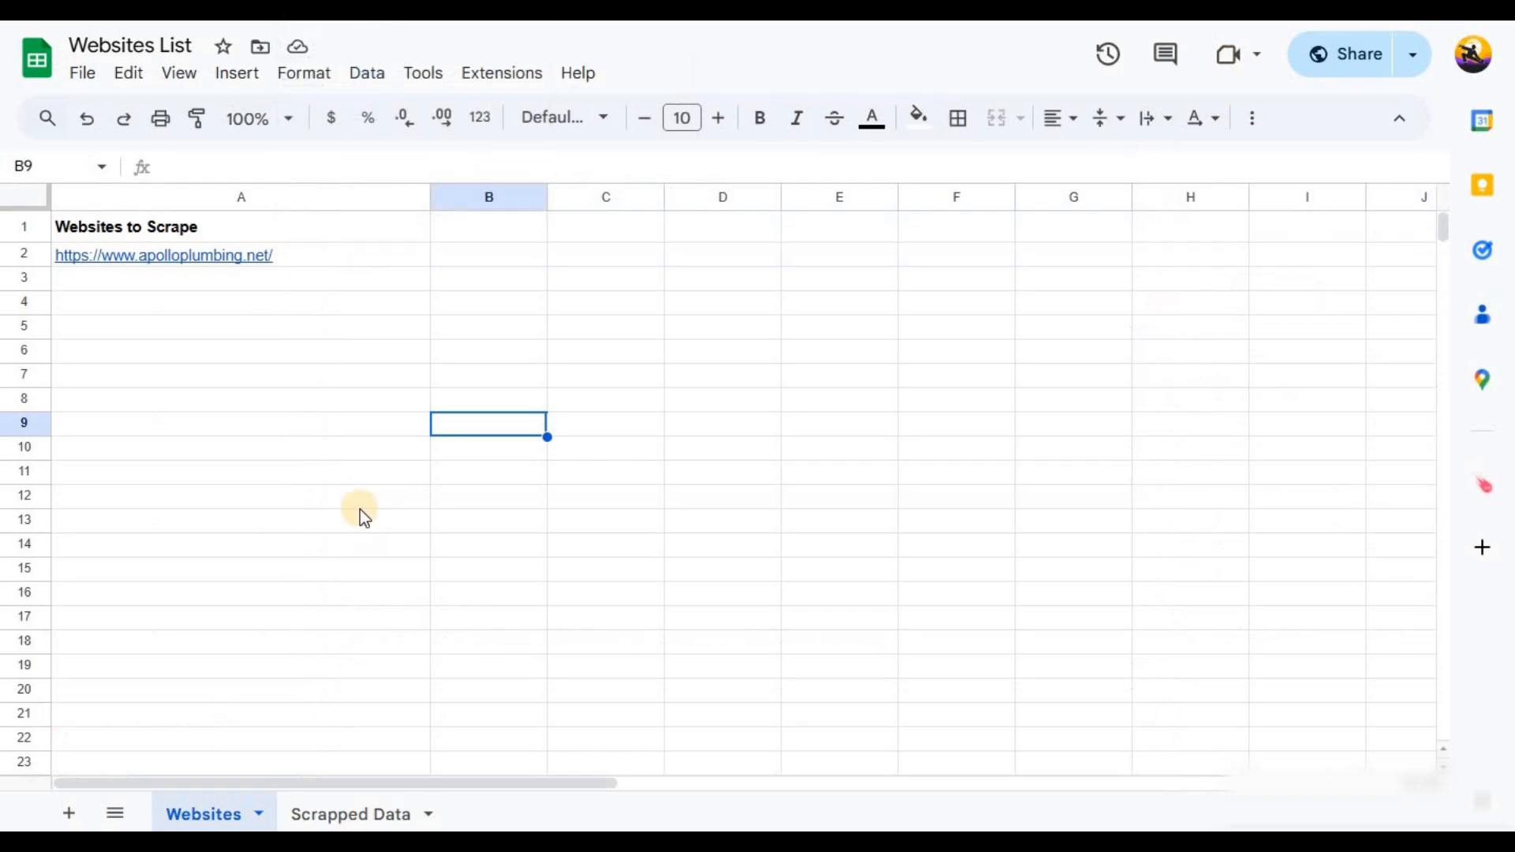
left_click(377, 817)
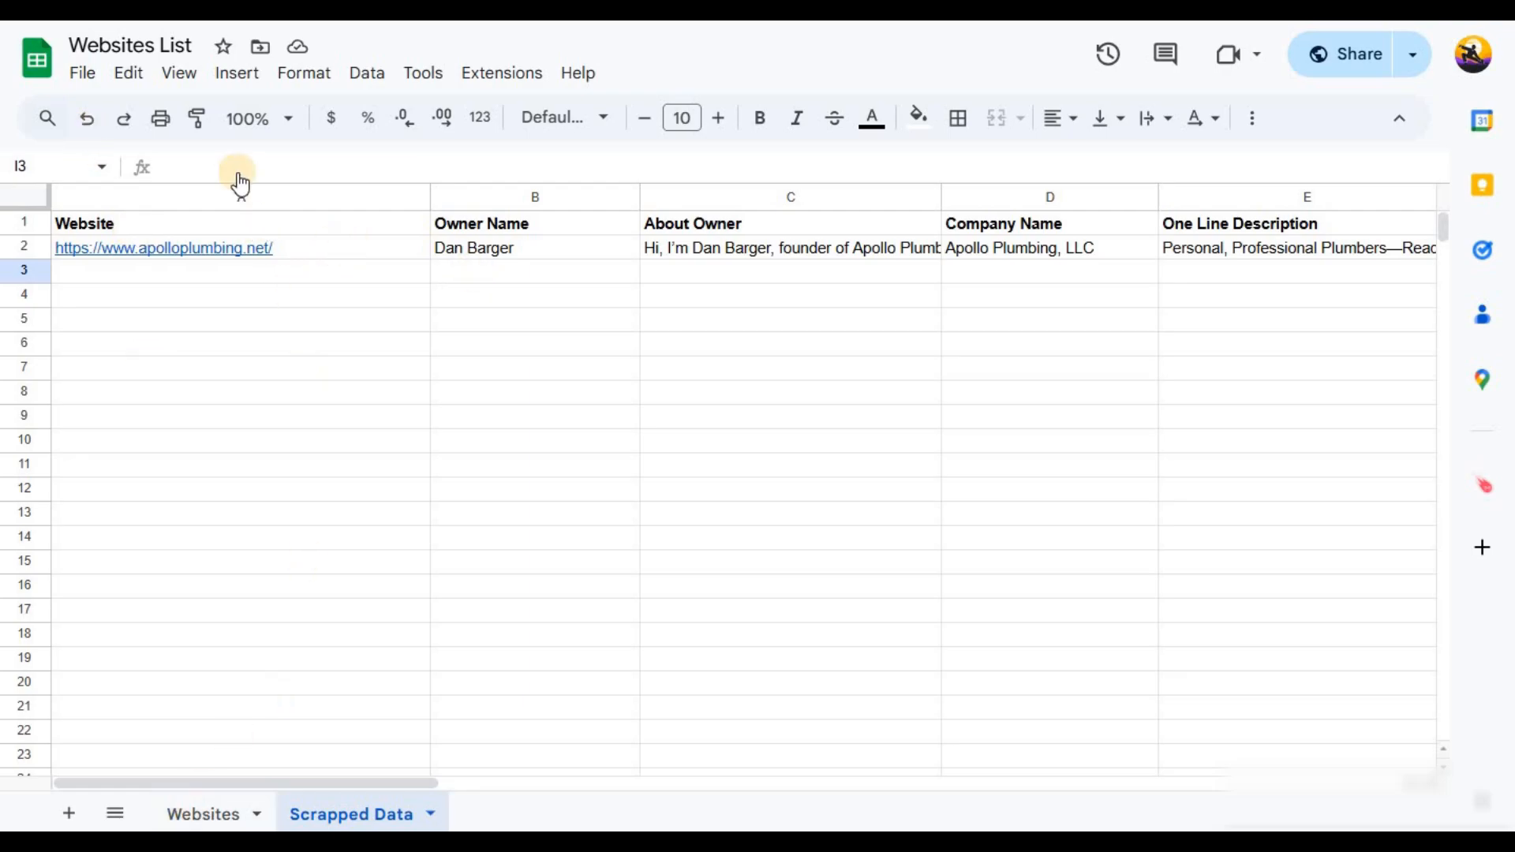
left_click(552, 224)
left_click(797, 230)
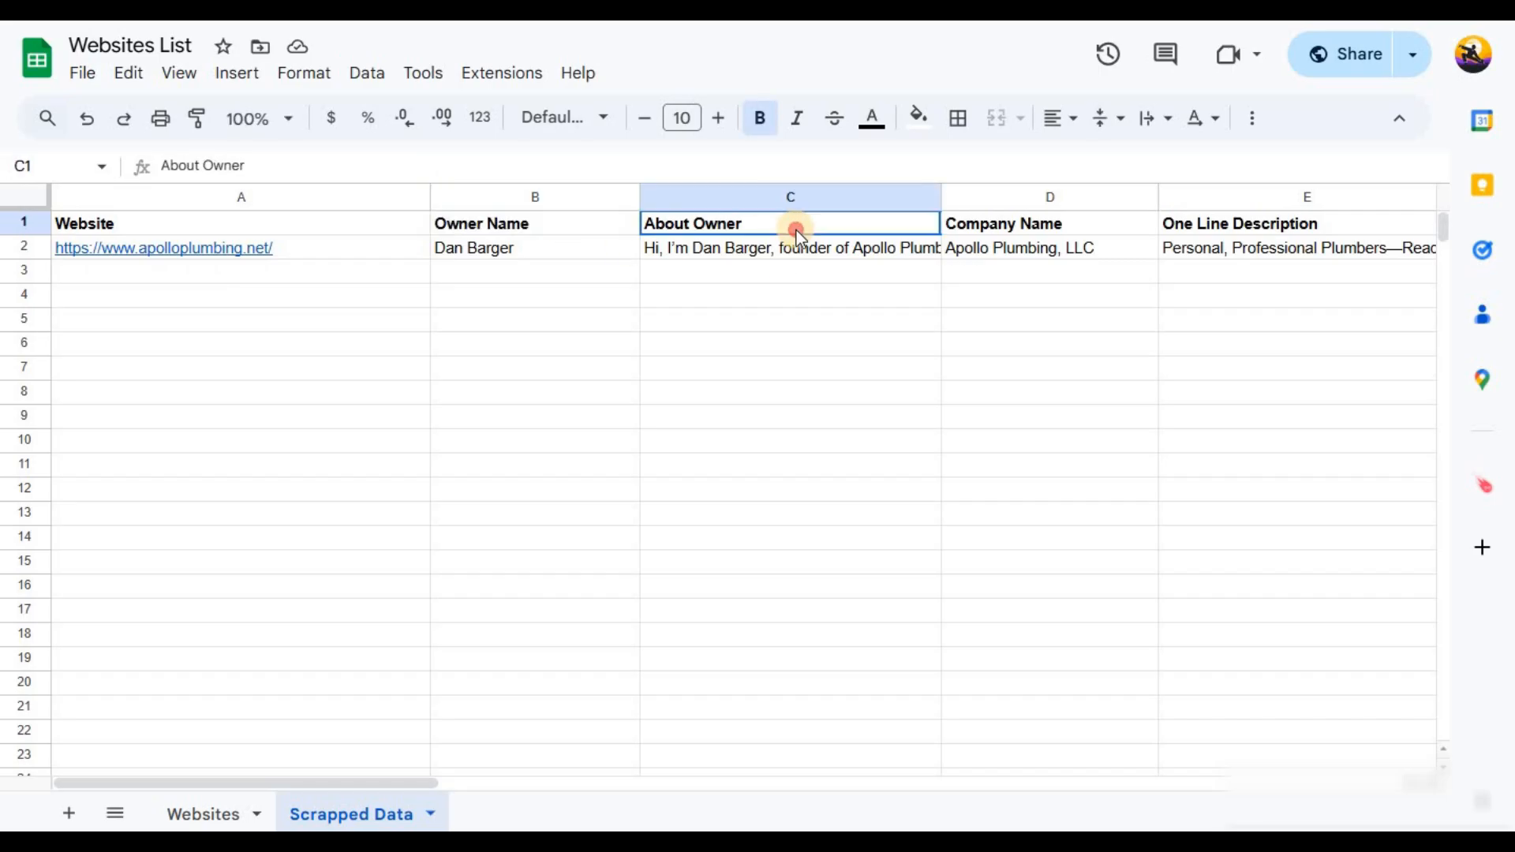
left_click(1064, 229)
left_click(1285, 229)
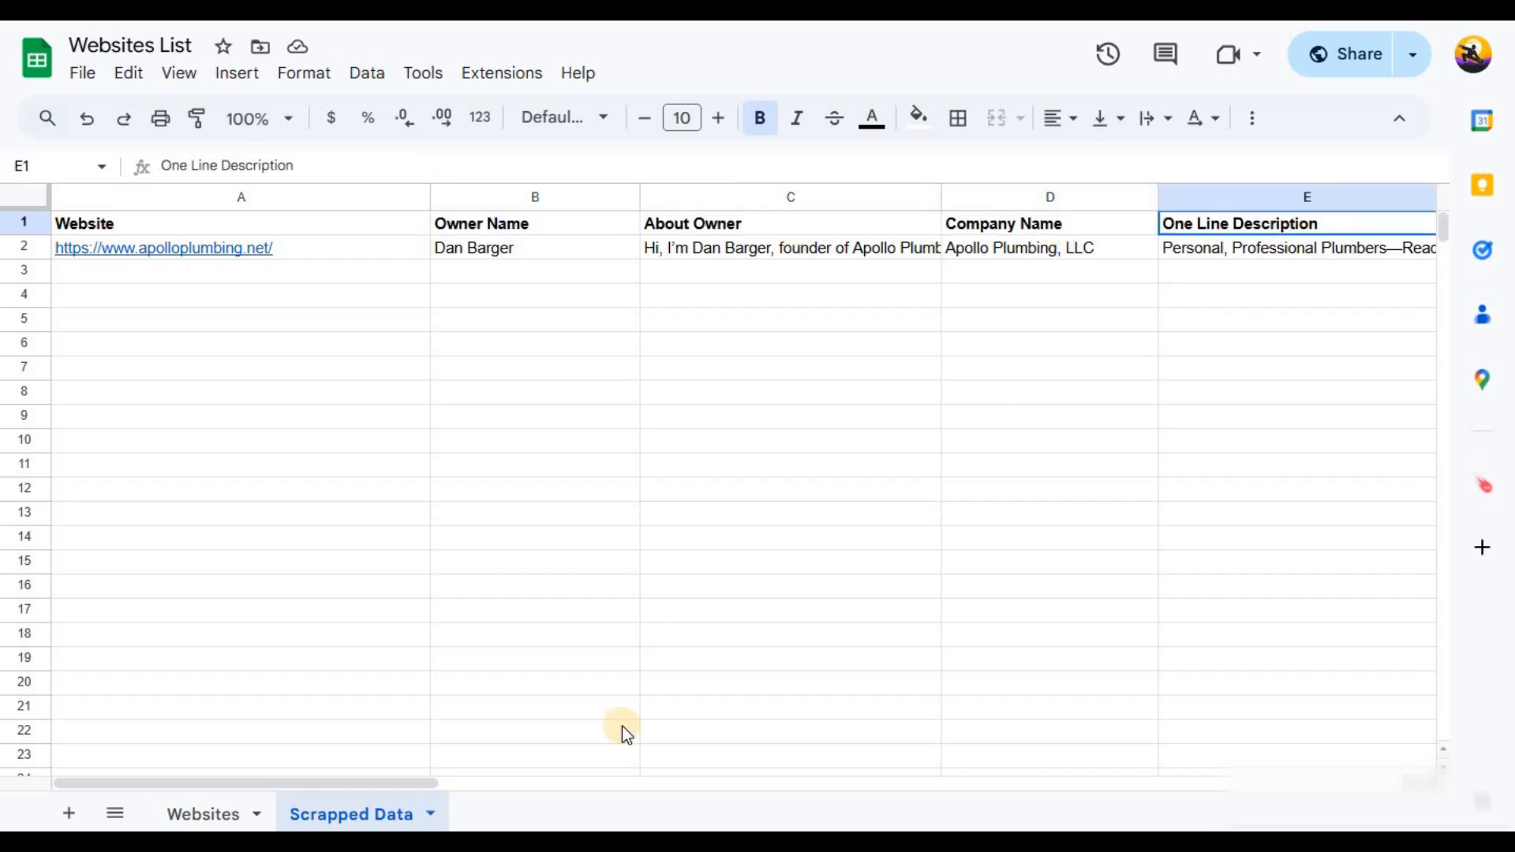
left_click_drag(410, 786, 714, 780)
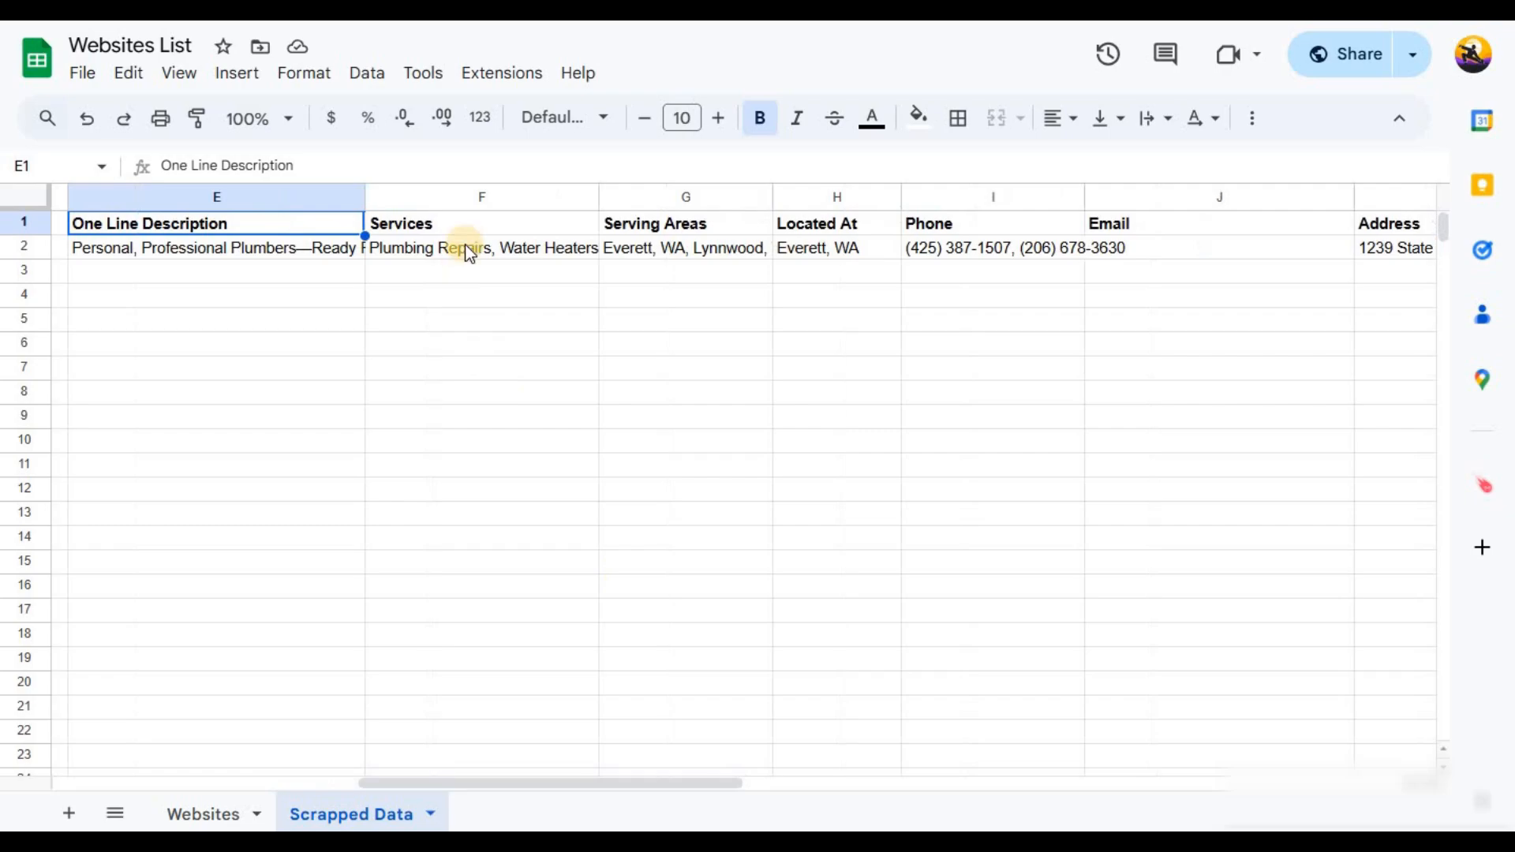
left_click(700, 225)
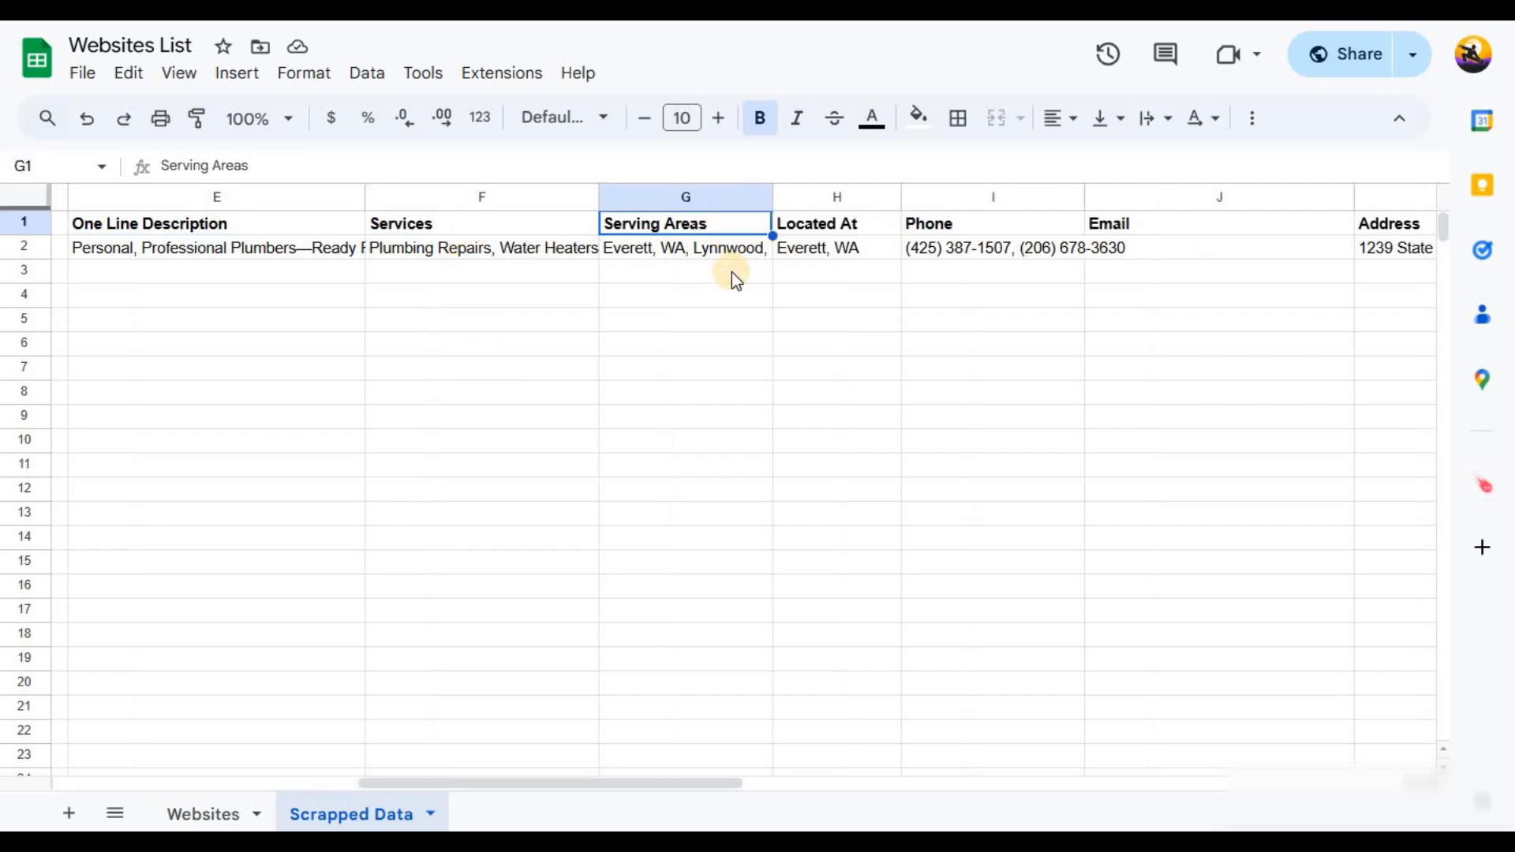
left_click(860, 225)
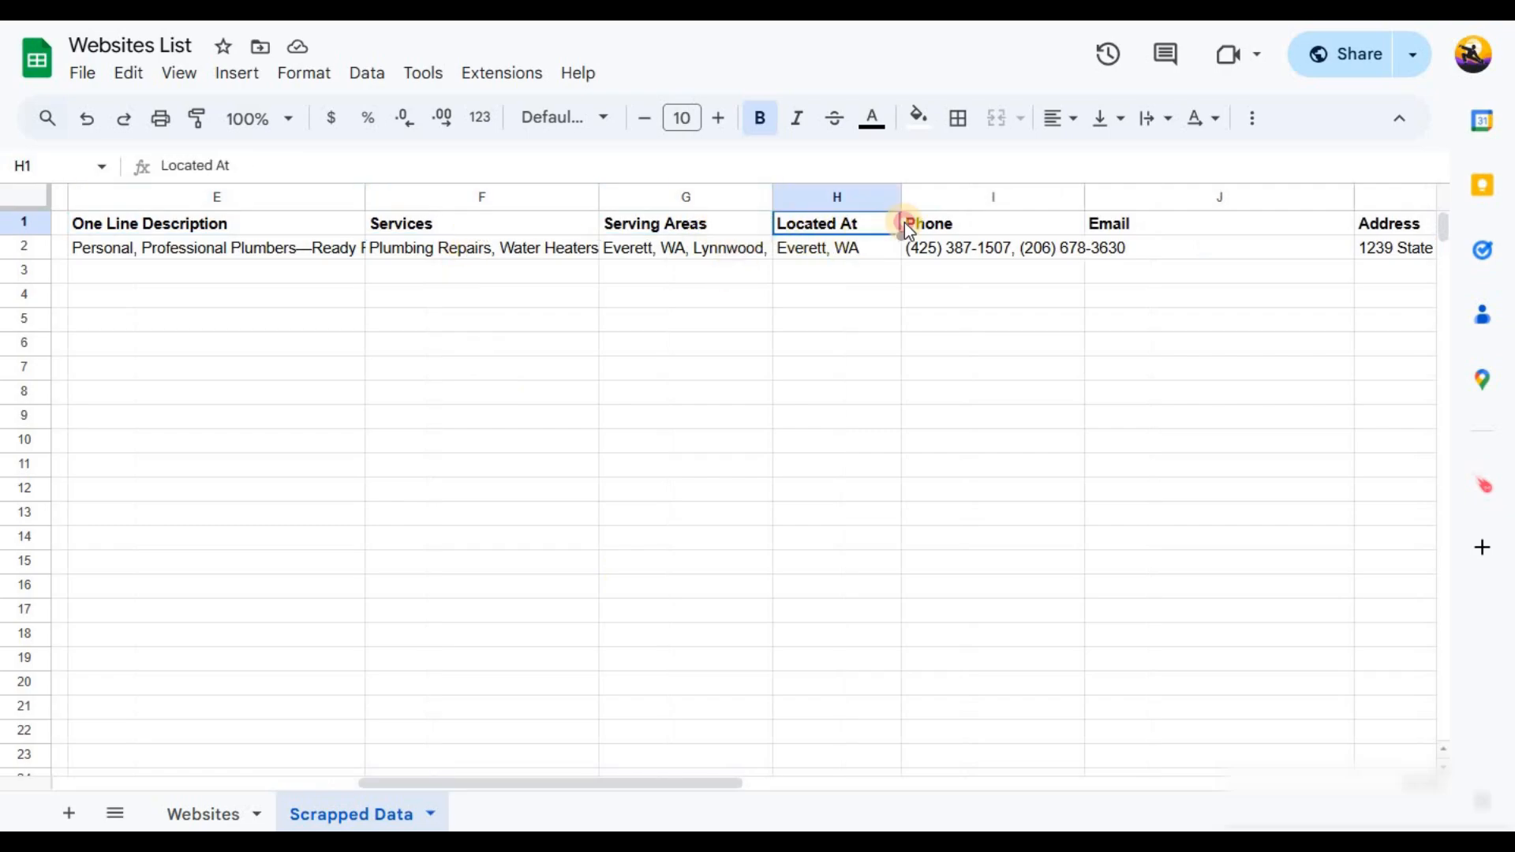
left_click(1043, 221)
left_click_drag(581, 780, 182, 735)
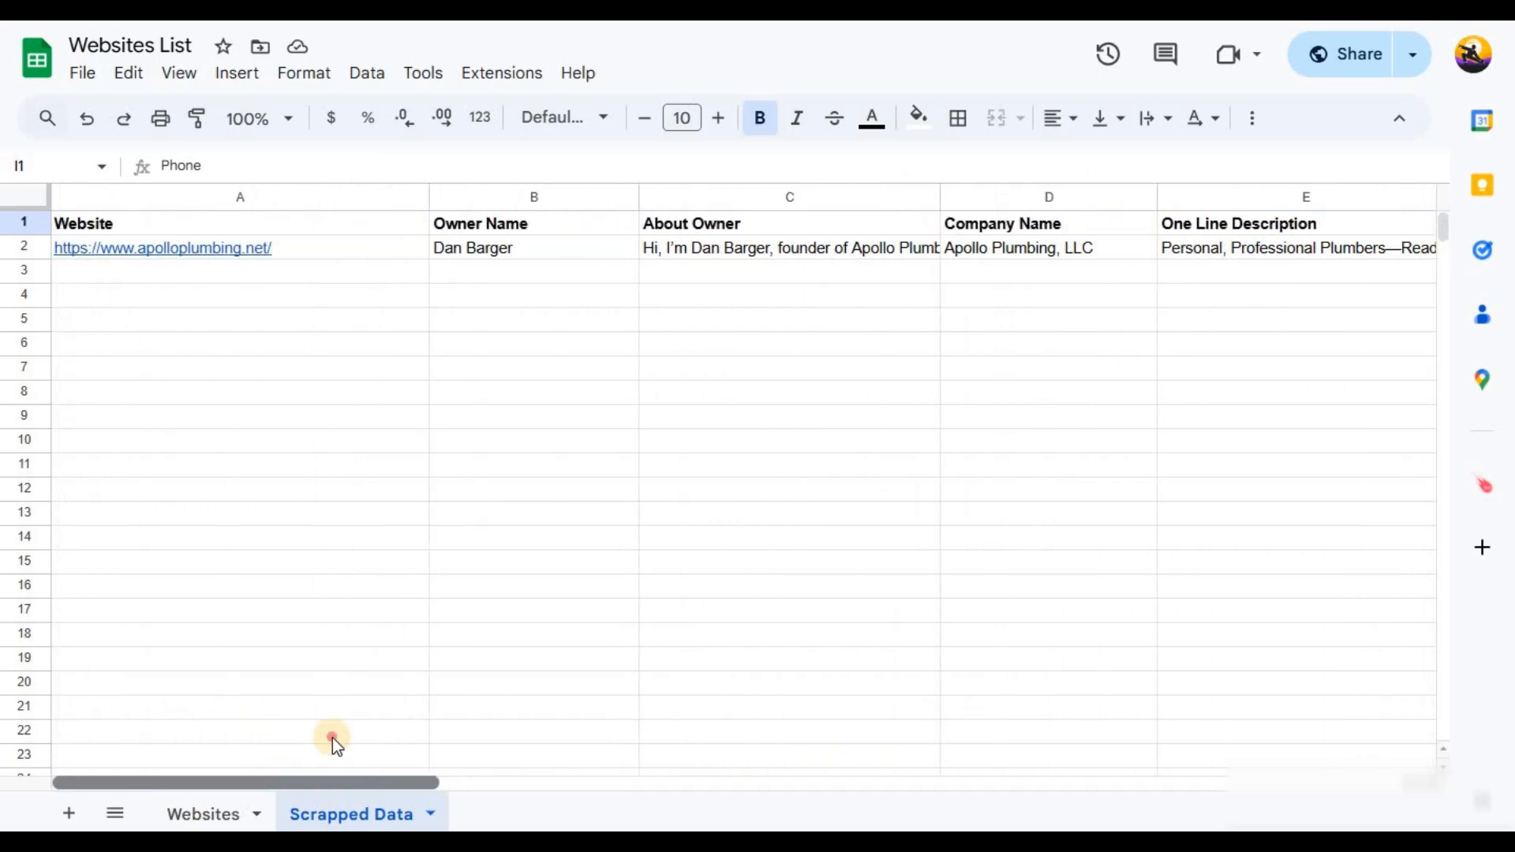
left_click_drag(333, 737, 116, 697)
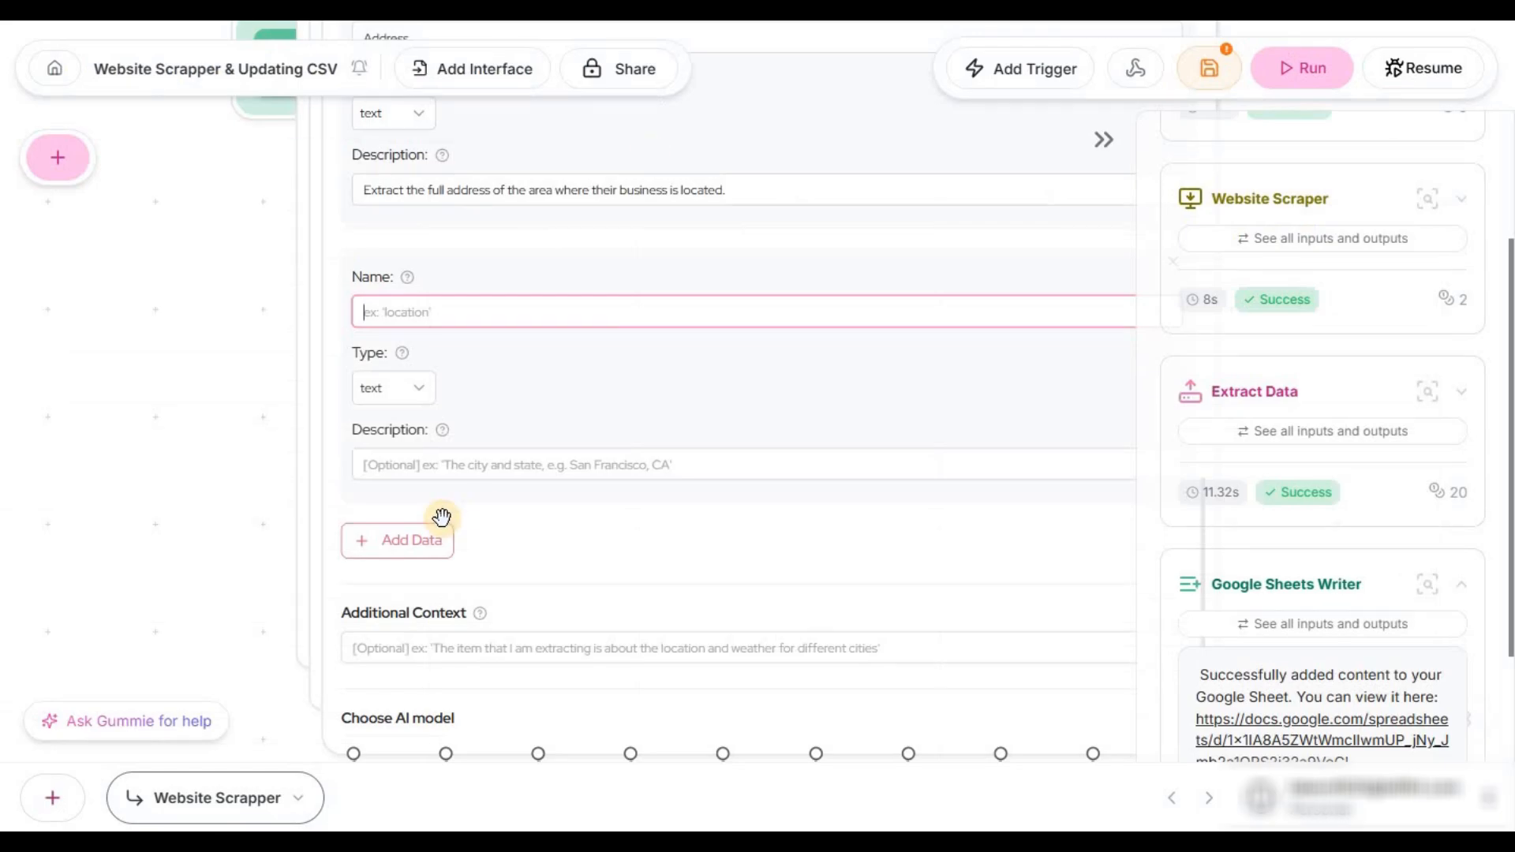
Return to the Gumloop workflow and delete the blank data field after Address in the Extract Data node.
left_click(456, 301)
left_click(382, 464)
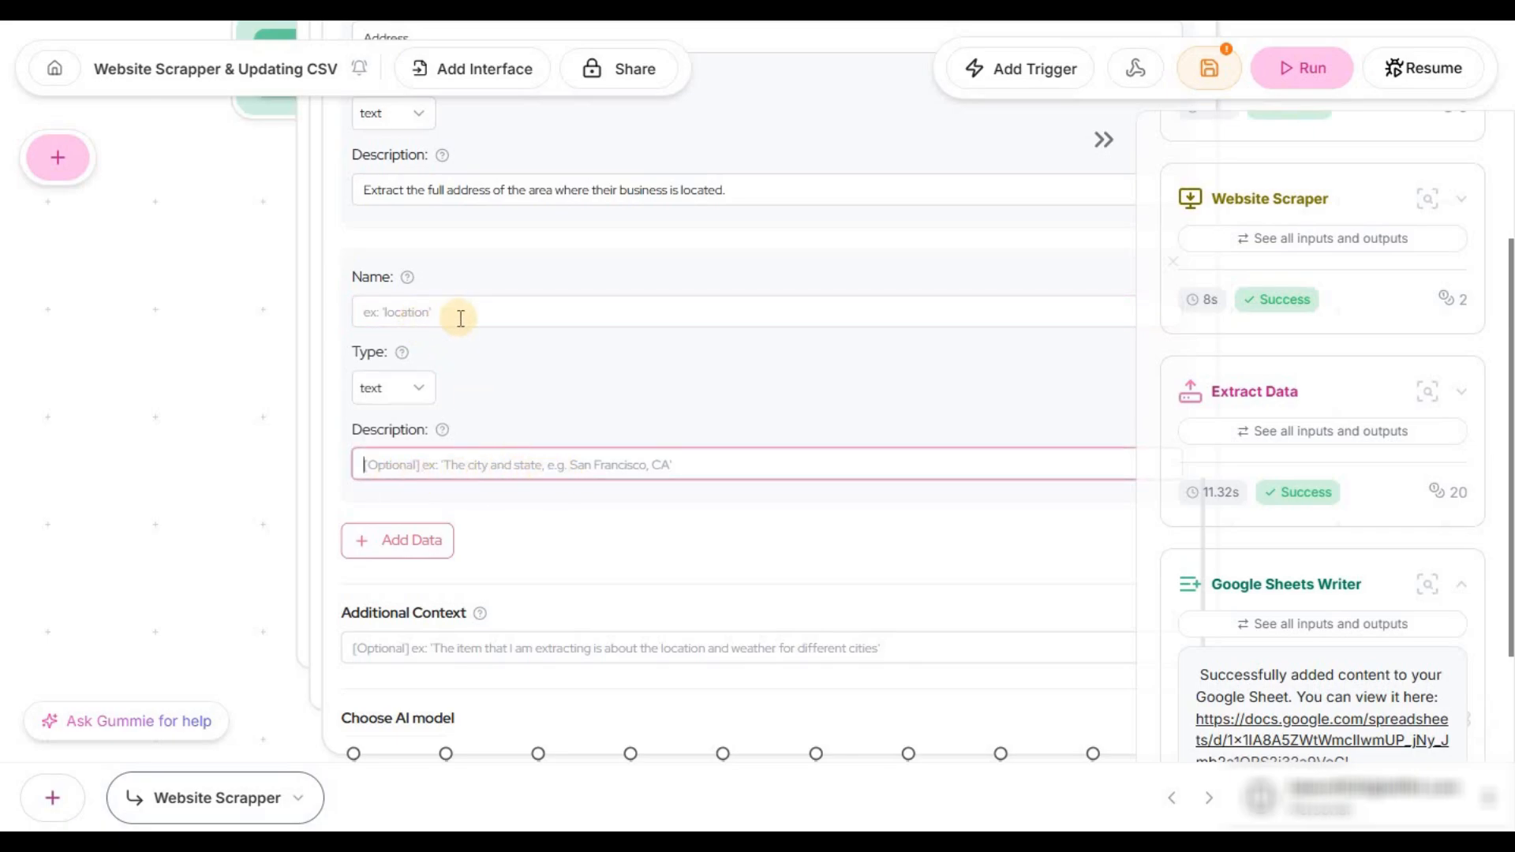
left_click(390, 314)
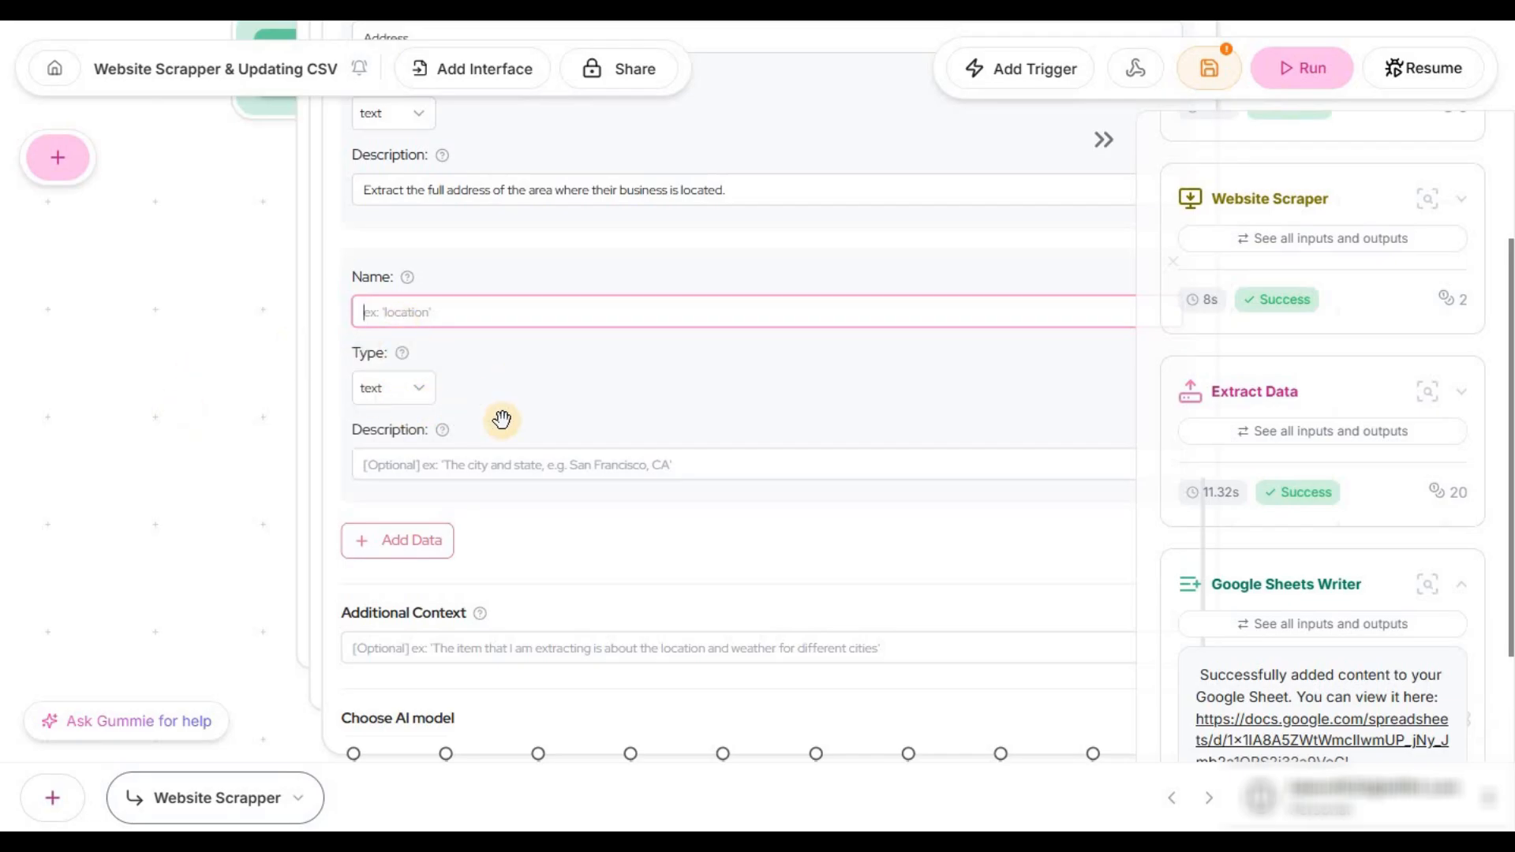
scroll(113, 387, "down", 2)
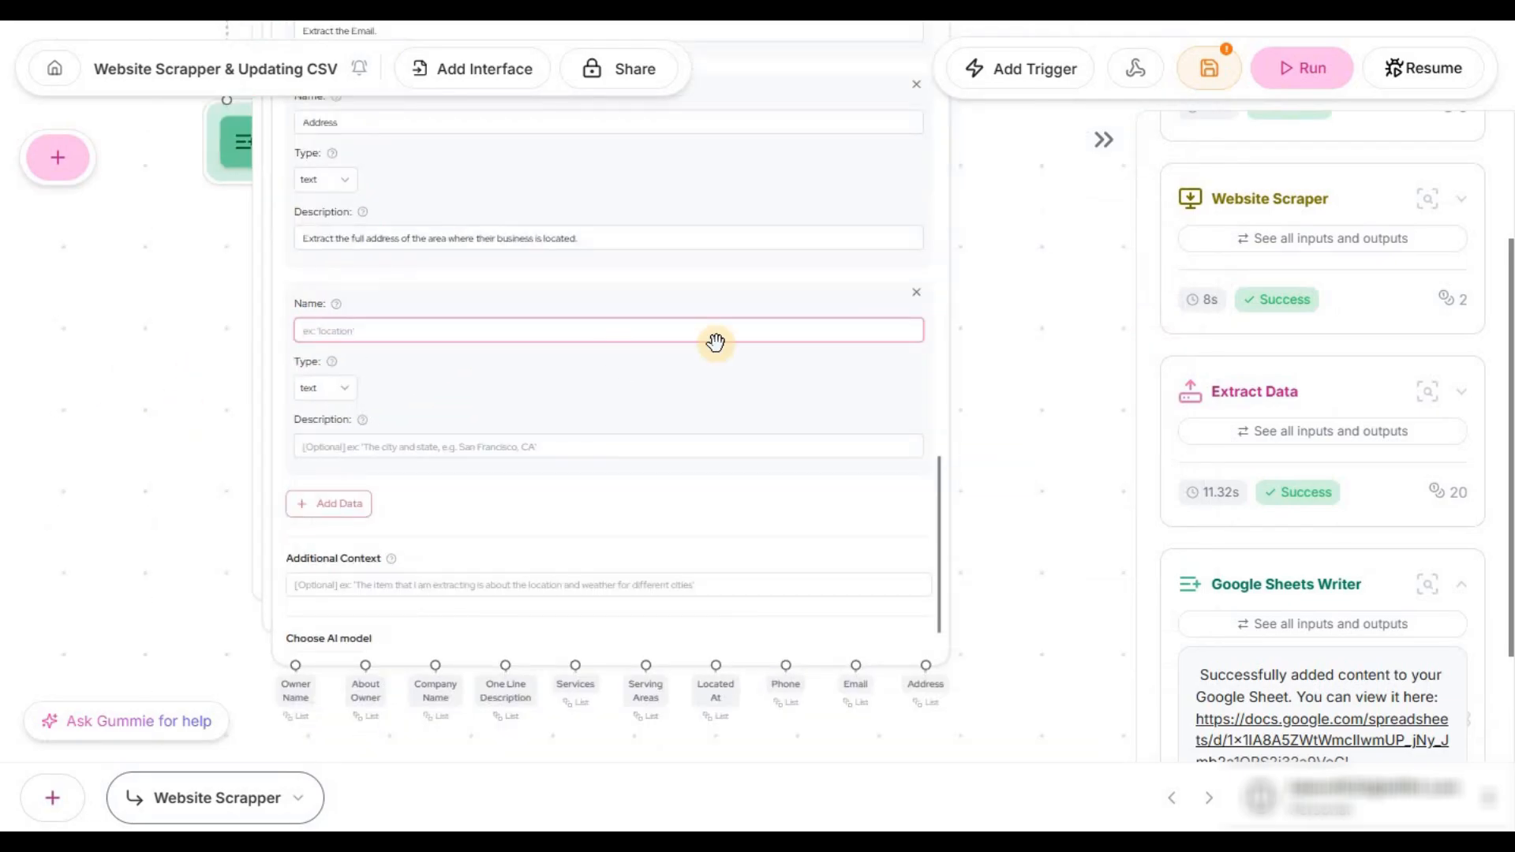
left_click(918, 292)
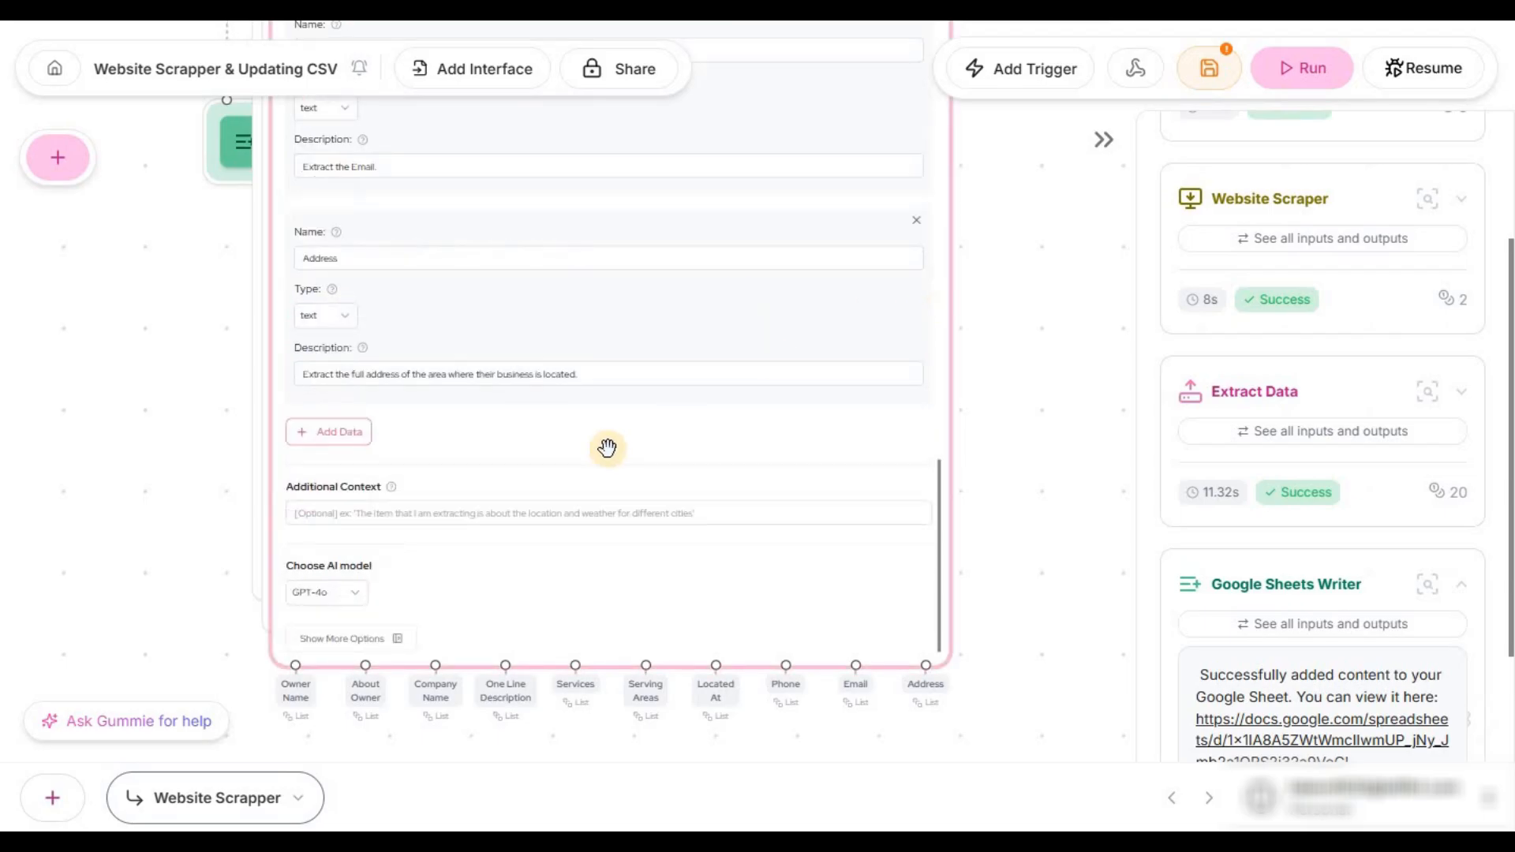
Review the names, types and descriptions of the Owner Name, About Owner, Company Name and One Line Description fields in the Extract Data node.
scroll(609, 447, "up", 4)
scroll(607, 447, "up", 10)
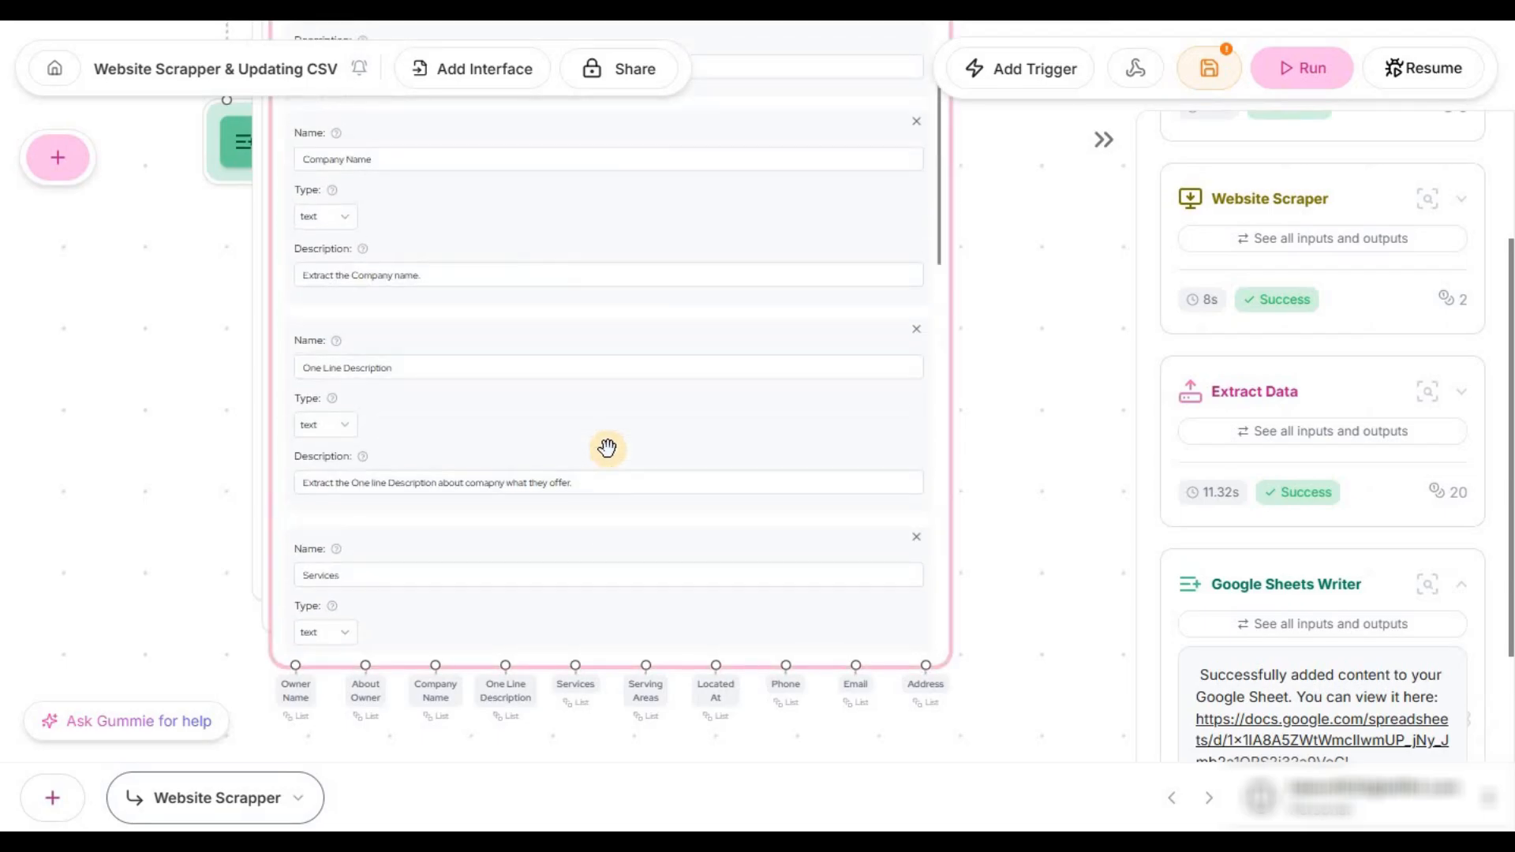
scroll(607, 448, "up", 1)
scroll(1028, 396, "down", 2)
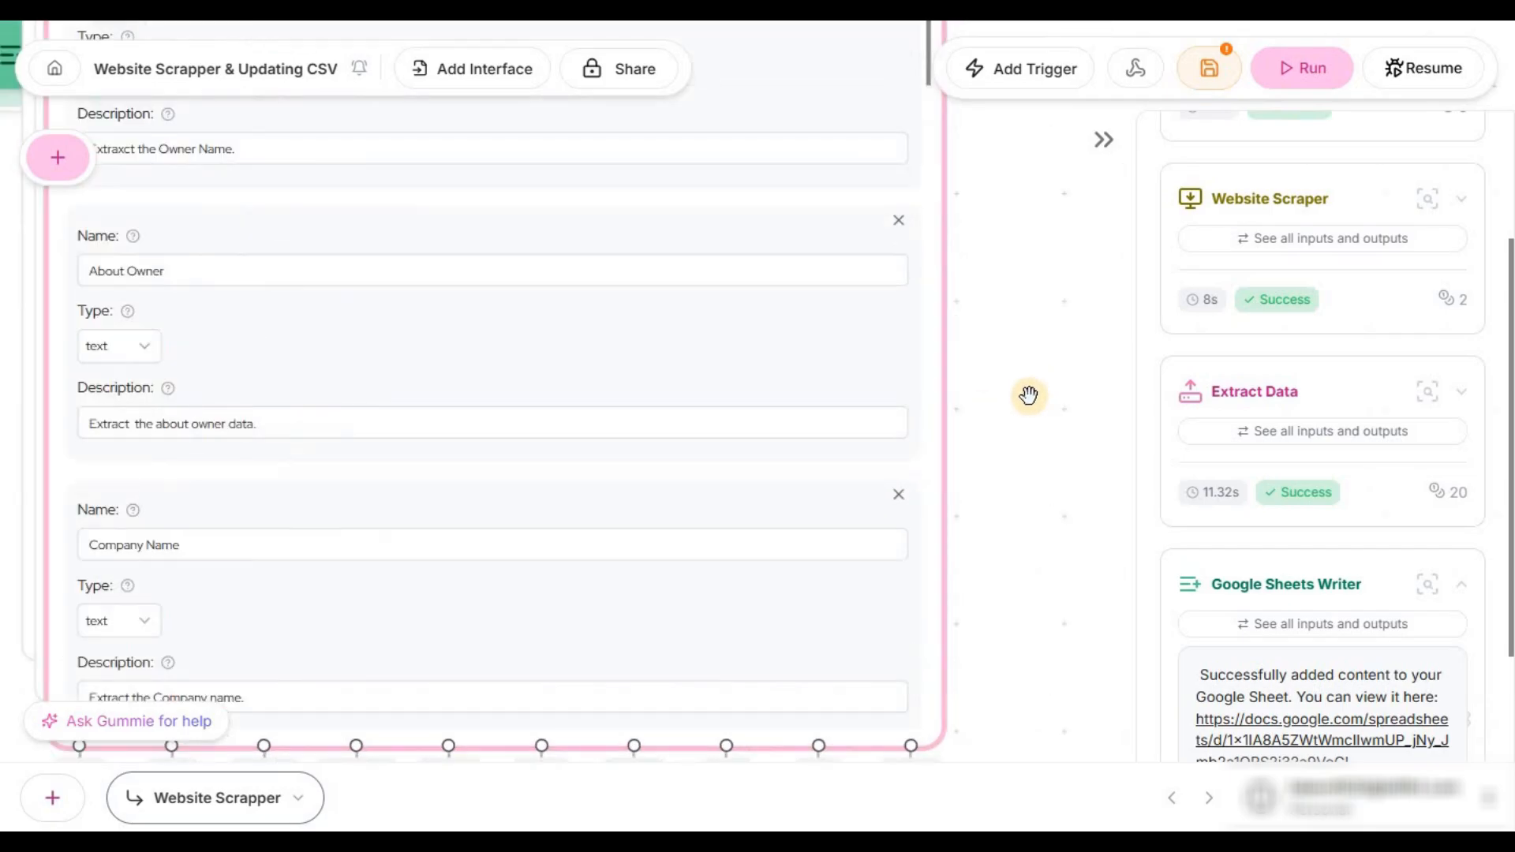
scroll(1028, 274, "down", 5)
scroll(907, 222, "up", 2)
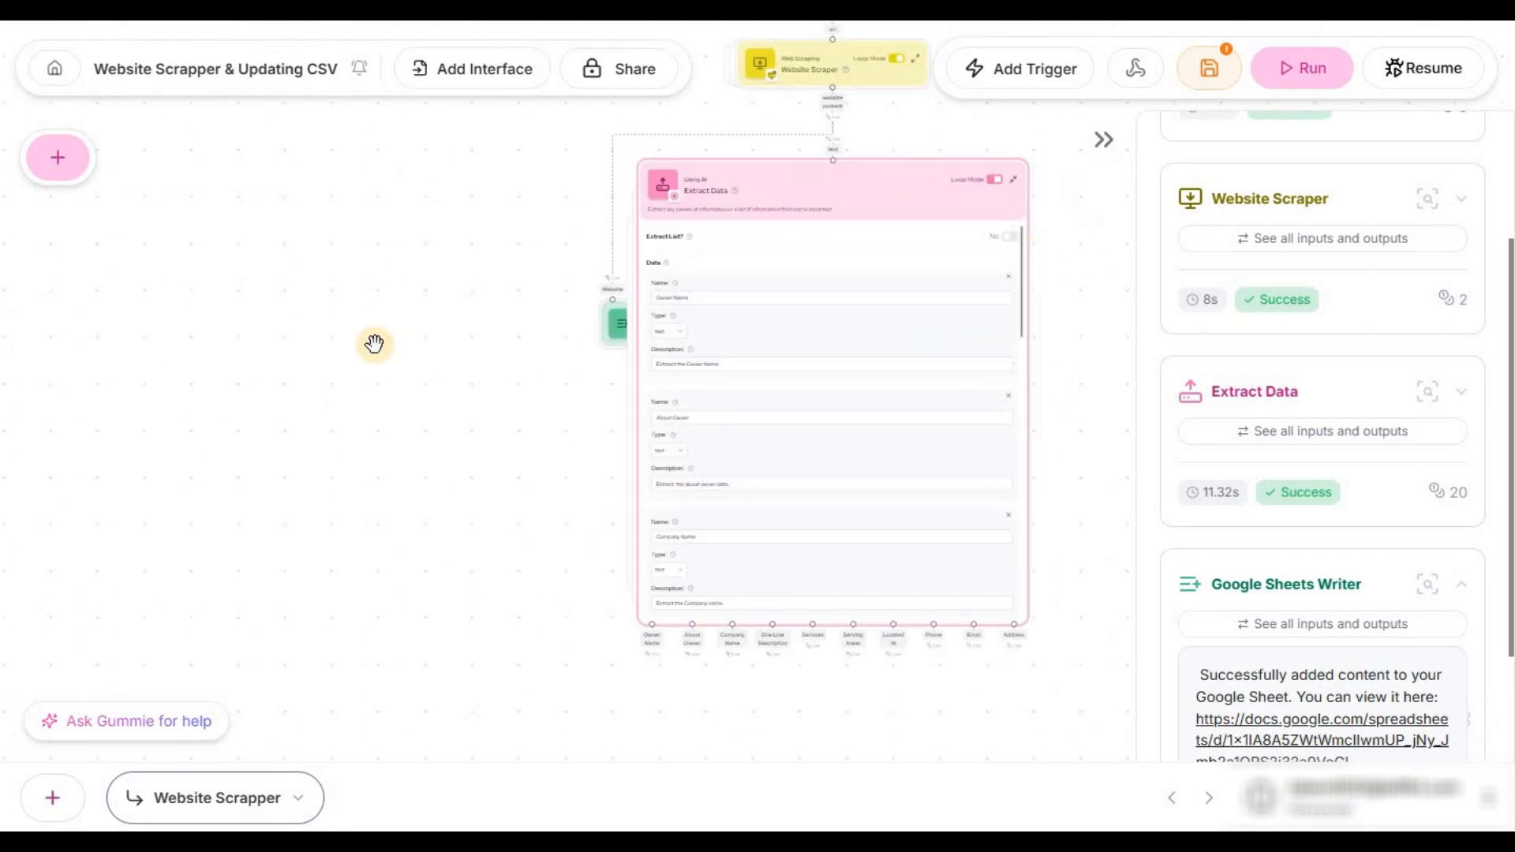
scroll(374, 343, "up", 5)
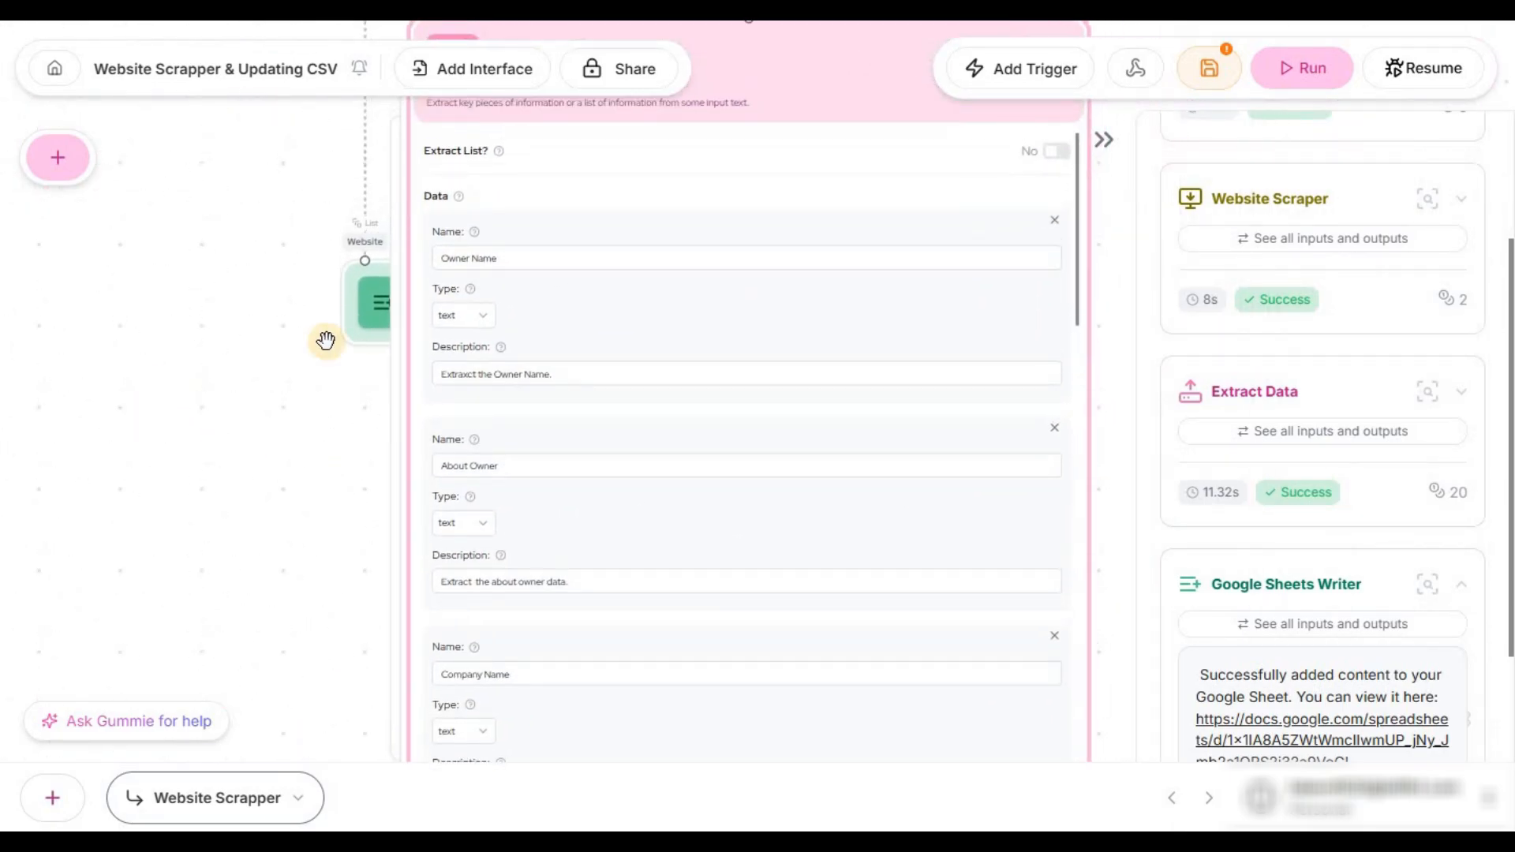
scroll(505, 247, "up", 4)
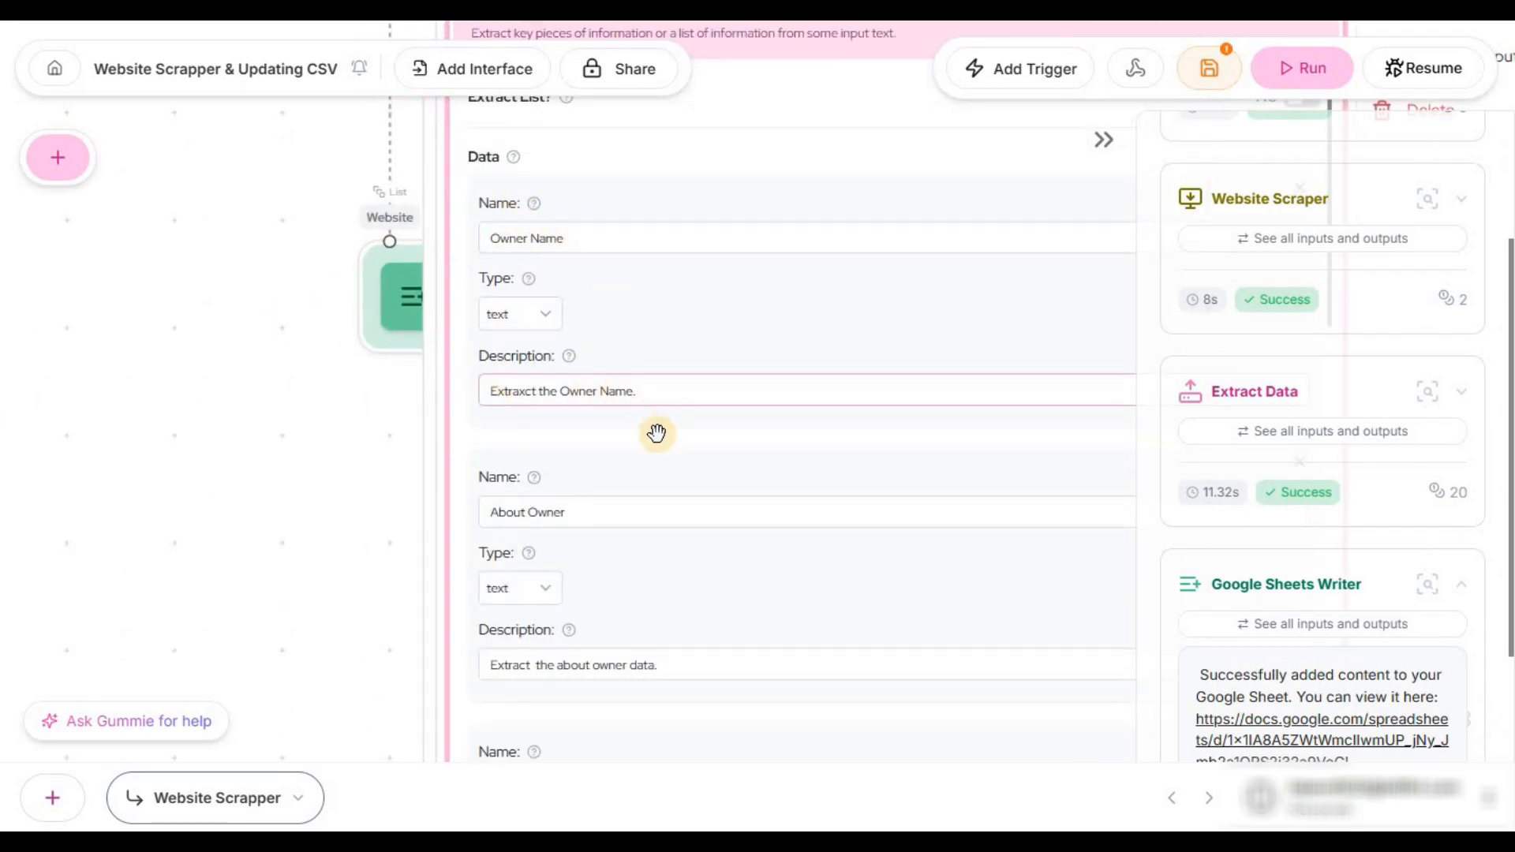
scroll(601, 312, "down", 1)
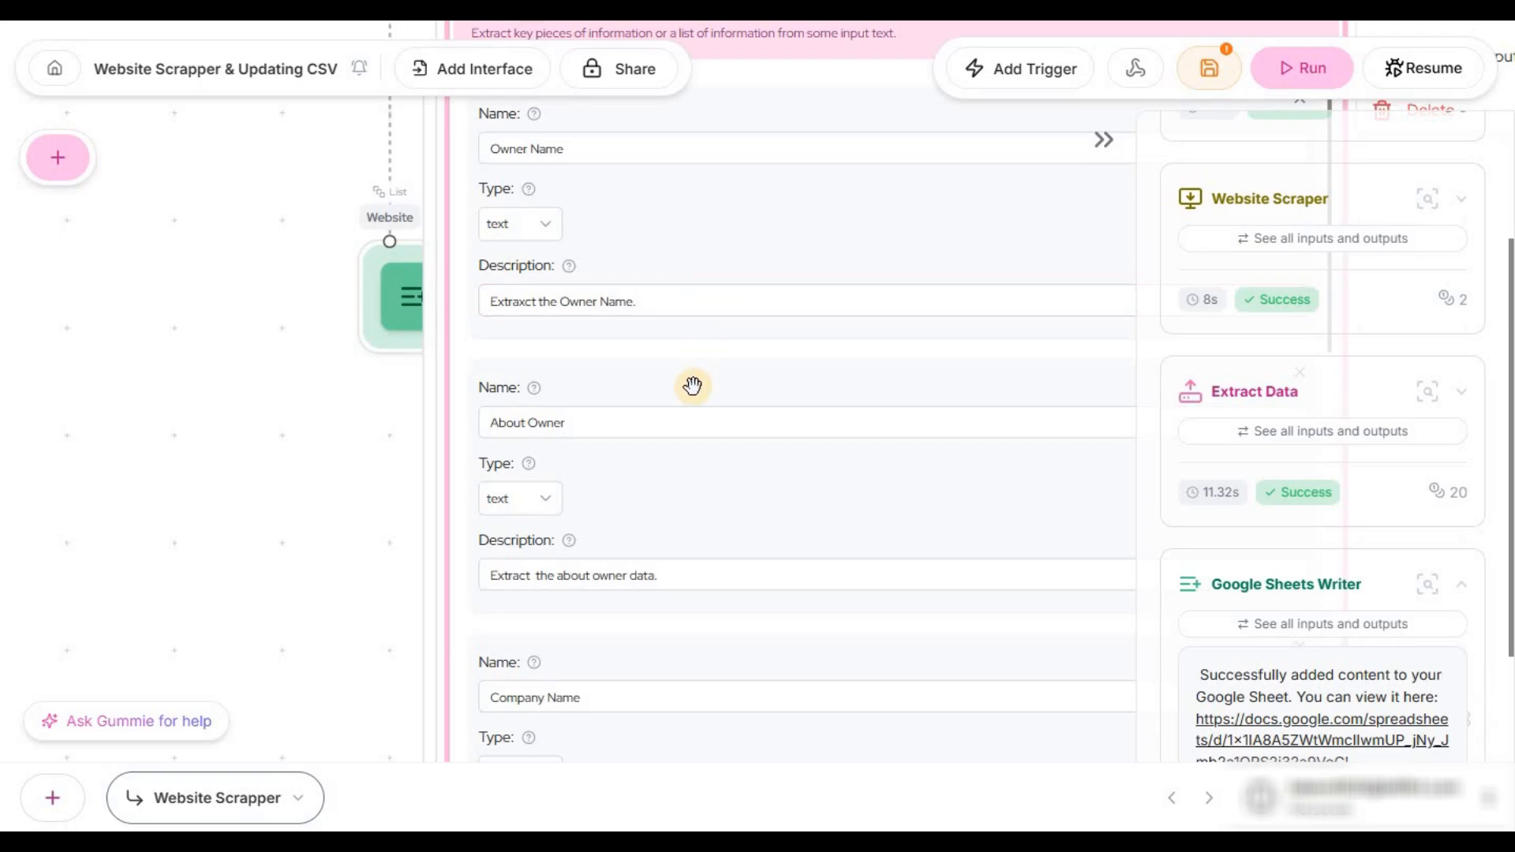
scroll(671, 340, "down", 1)
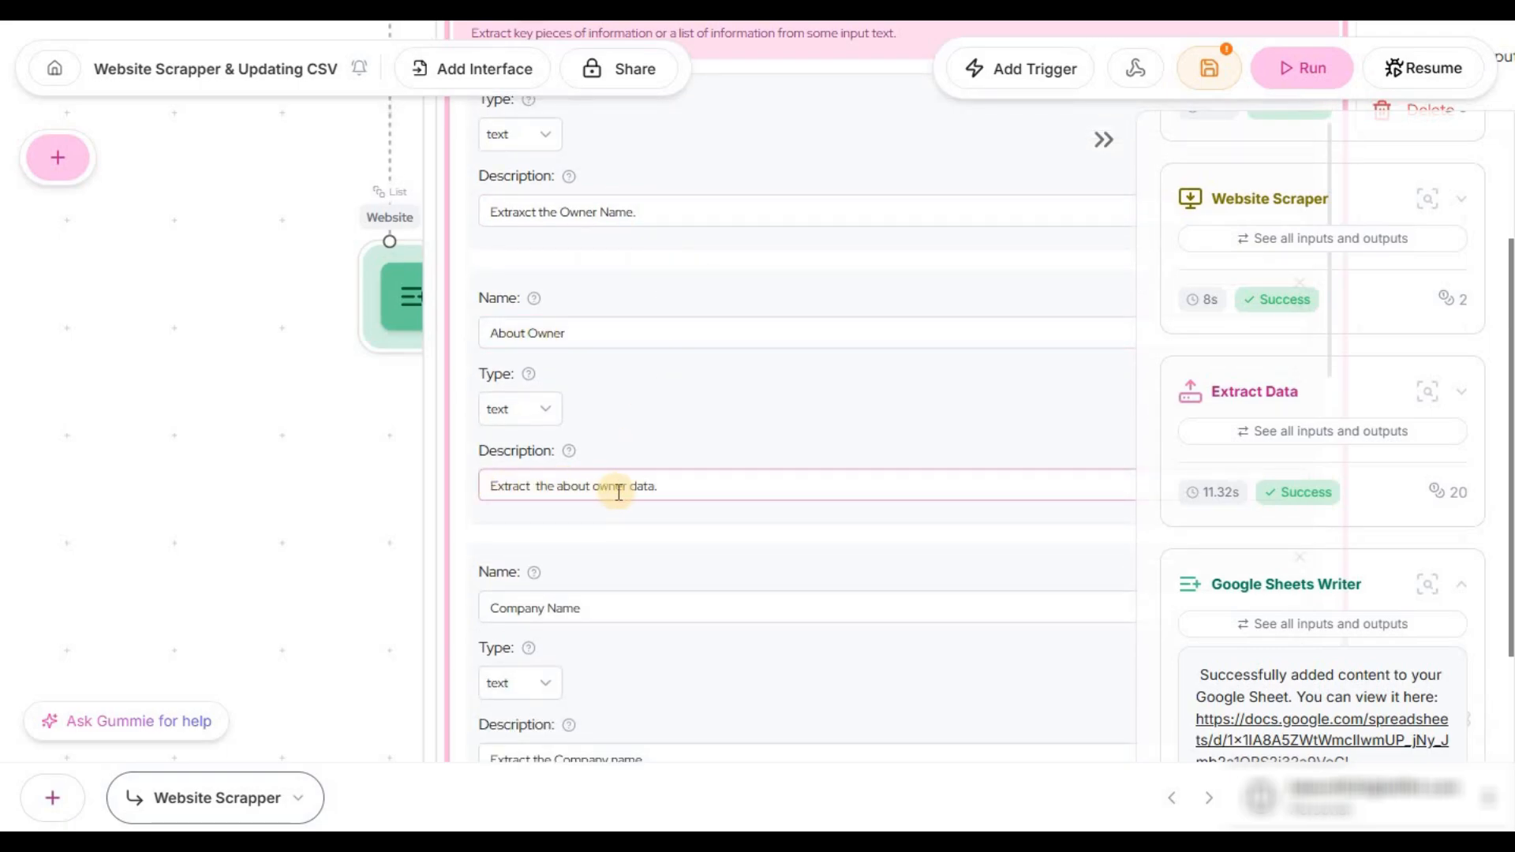
scroll(535, 508, "down", 4)
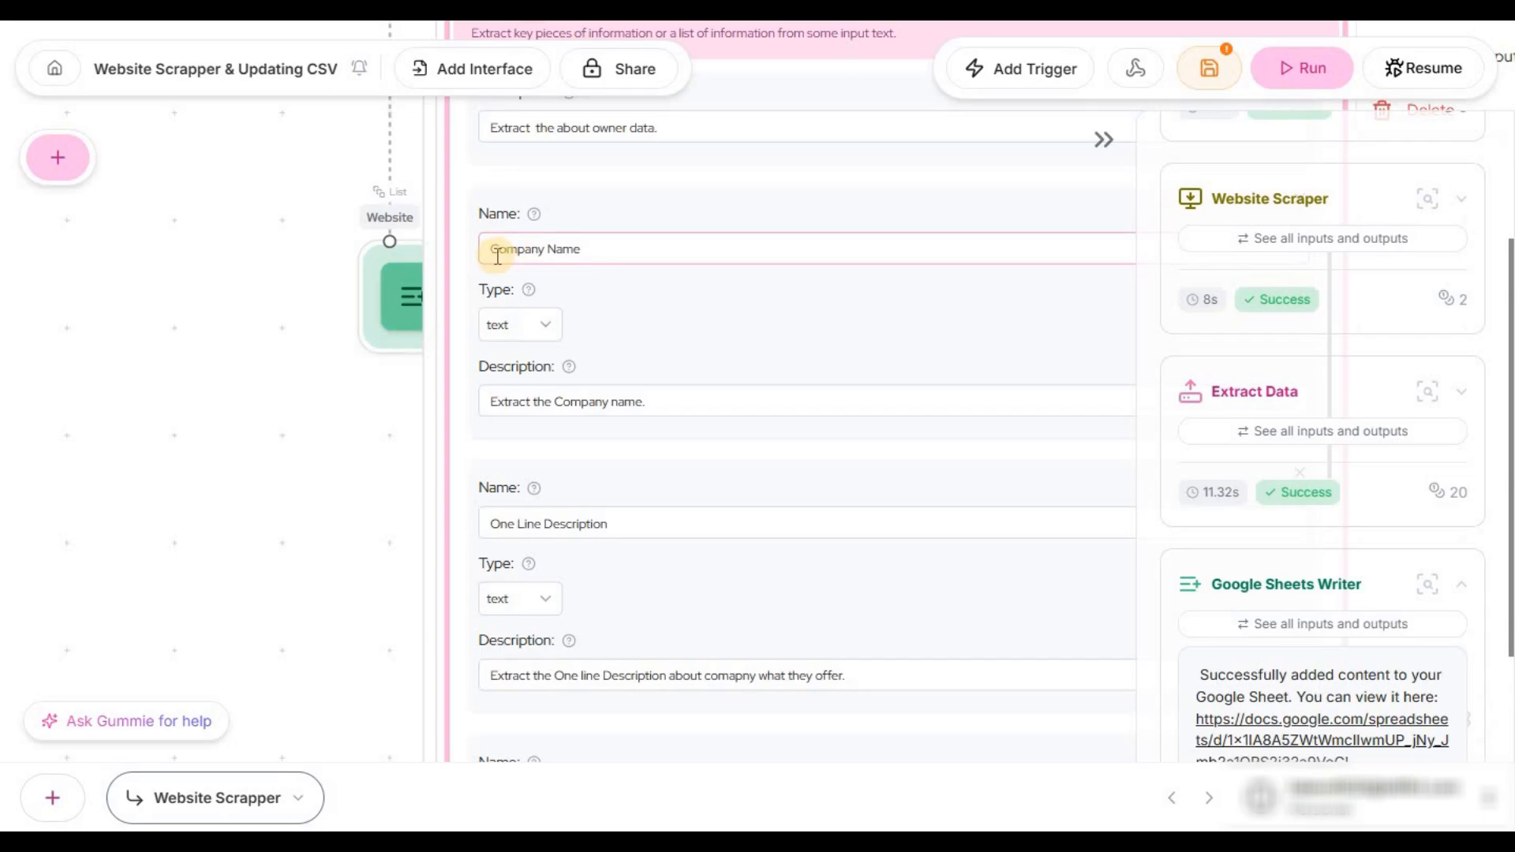
scroll(626, 500, "down", 3)
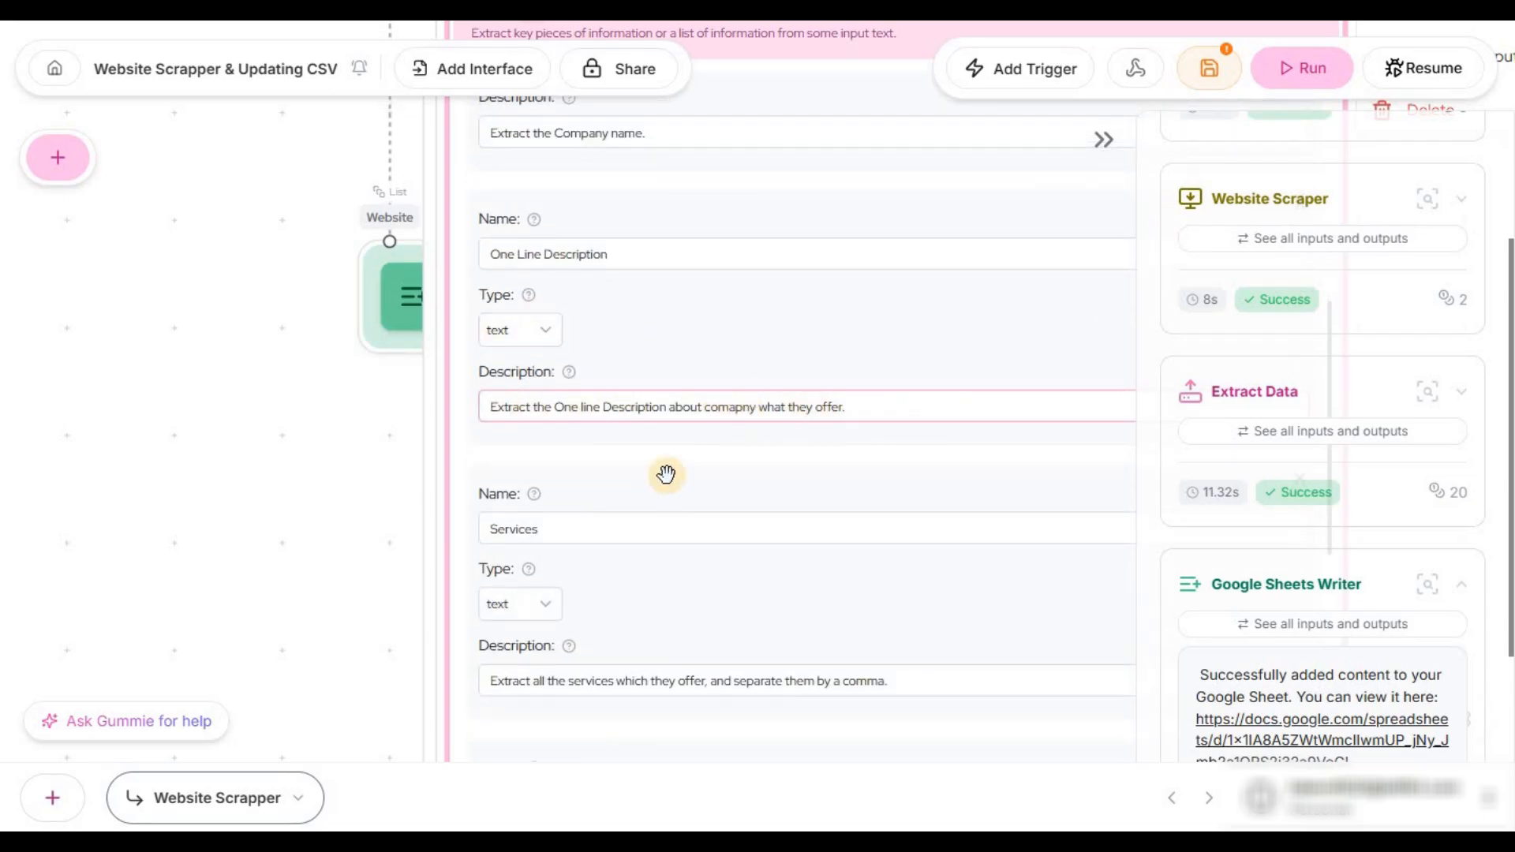
Review the extraction descriptions of the Services, Serving Areas and Located At fields.
scroll(555, 467, "down", 3)
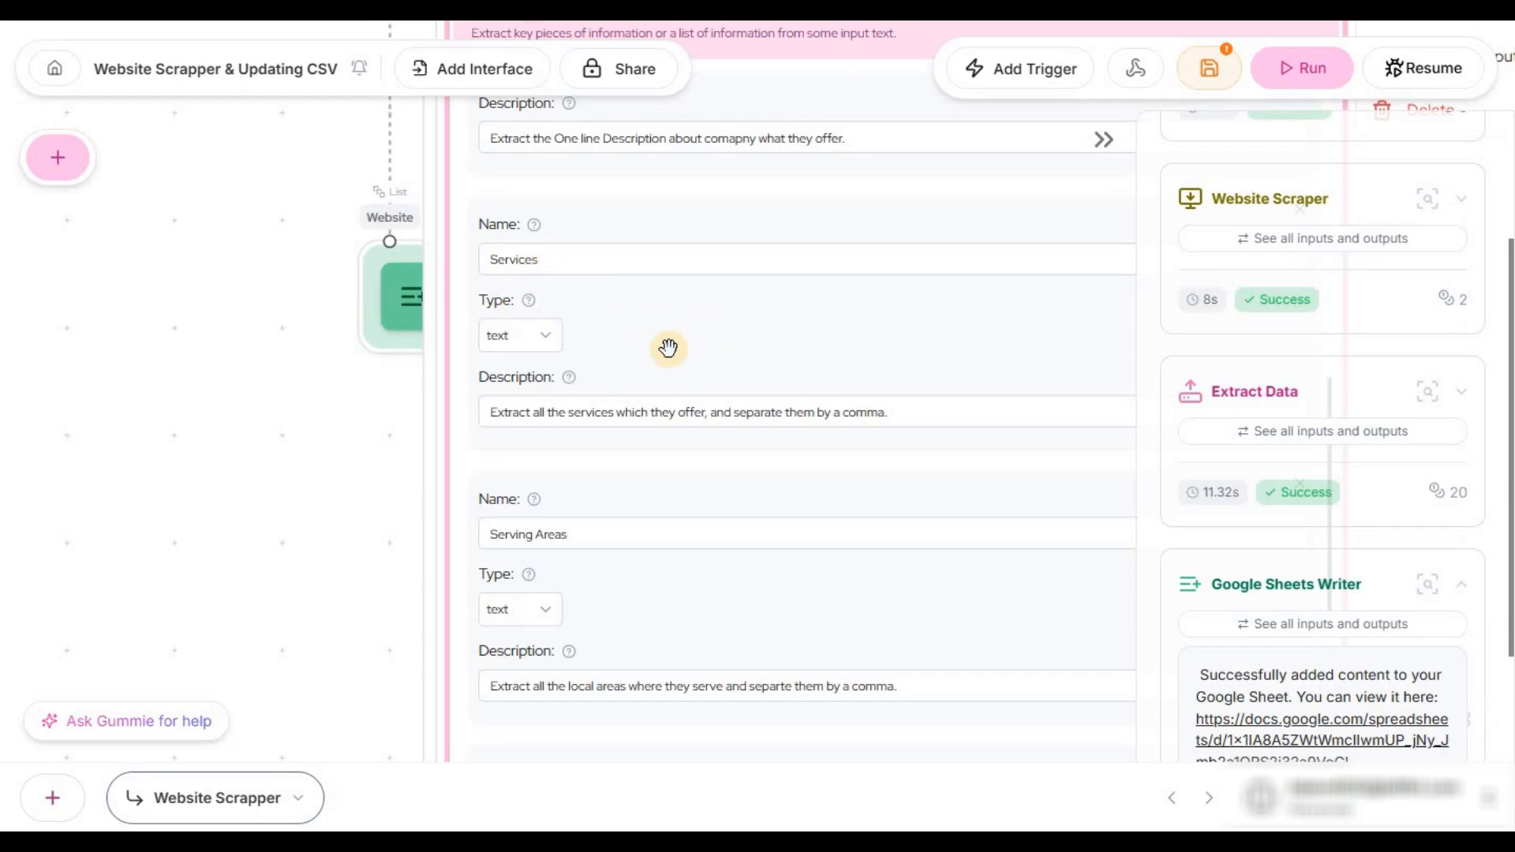
scroll(602, 354, "down", 1)
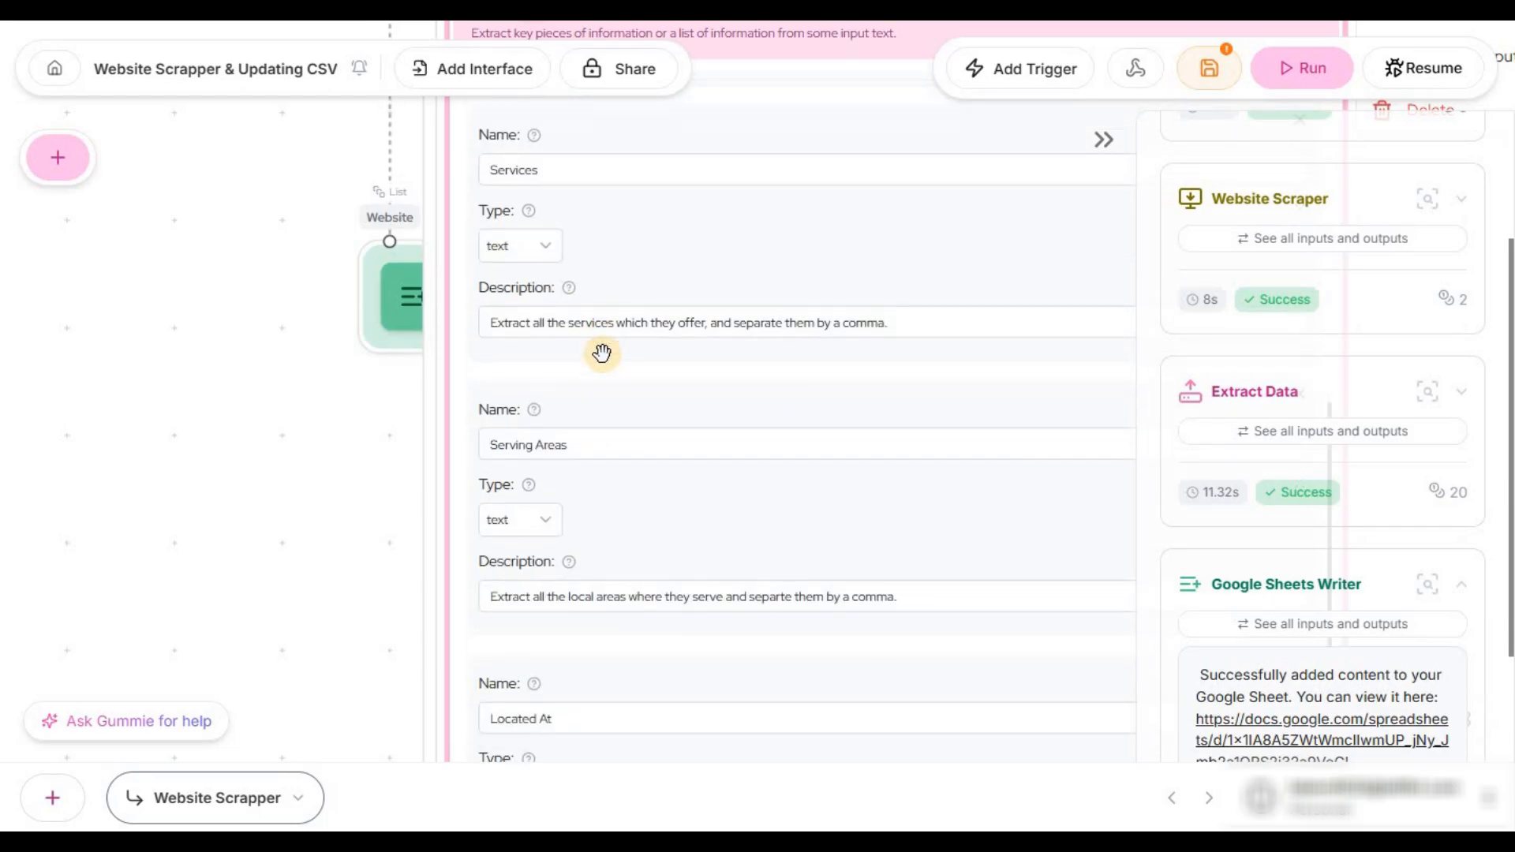
scroll(609, 397, "down", 2)
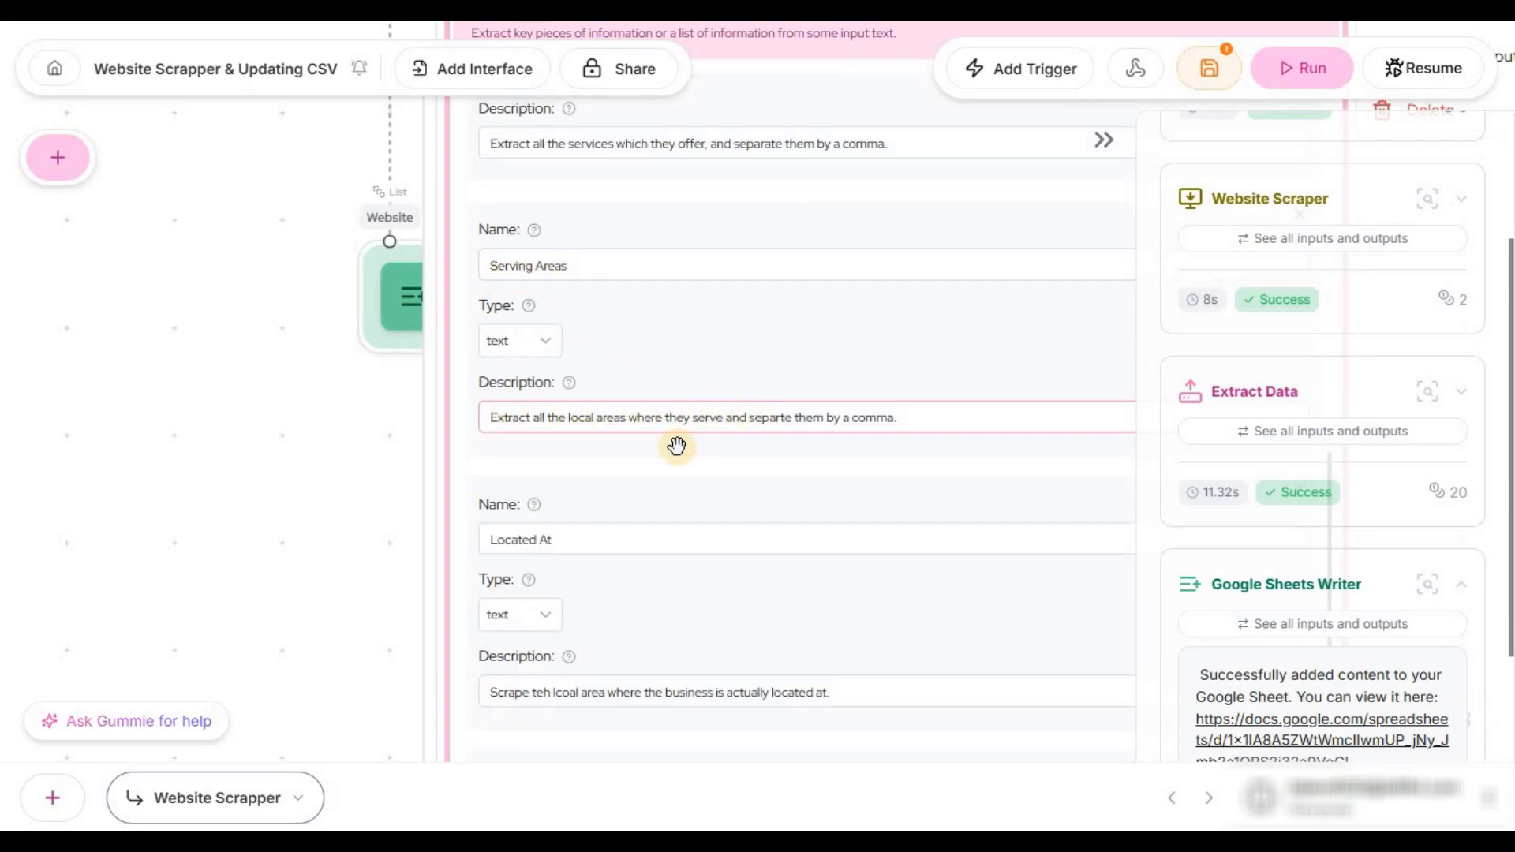
scroll(607, 453, "down", 2)
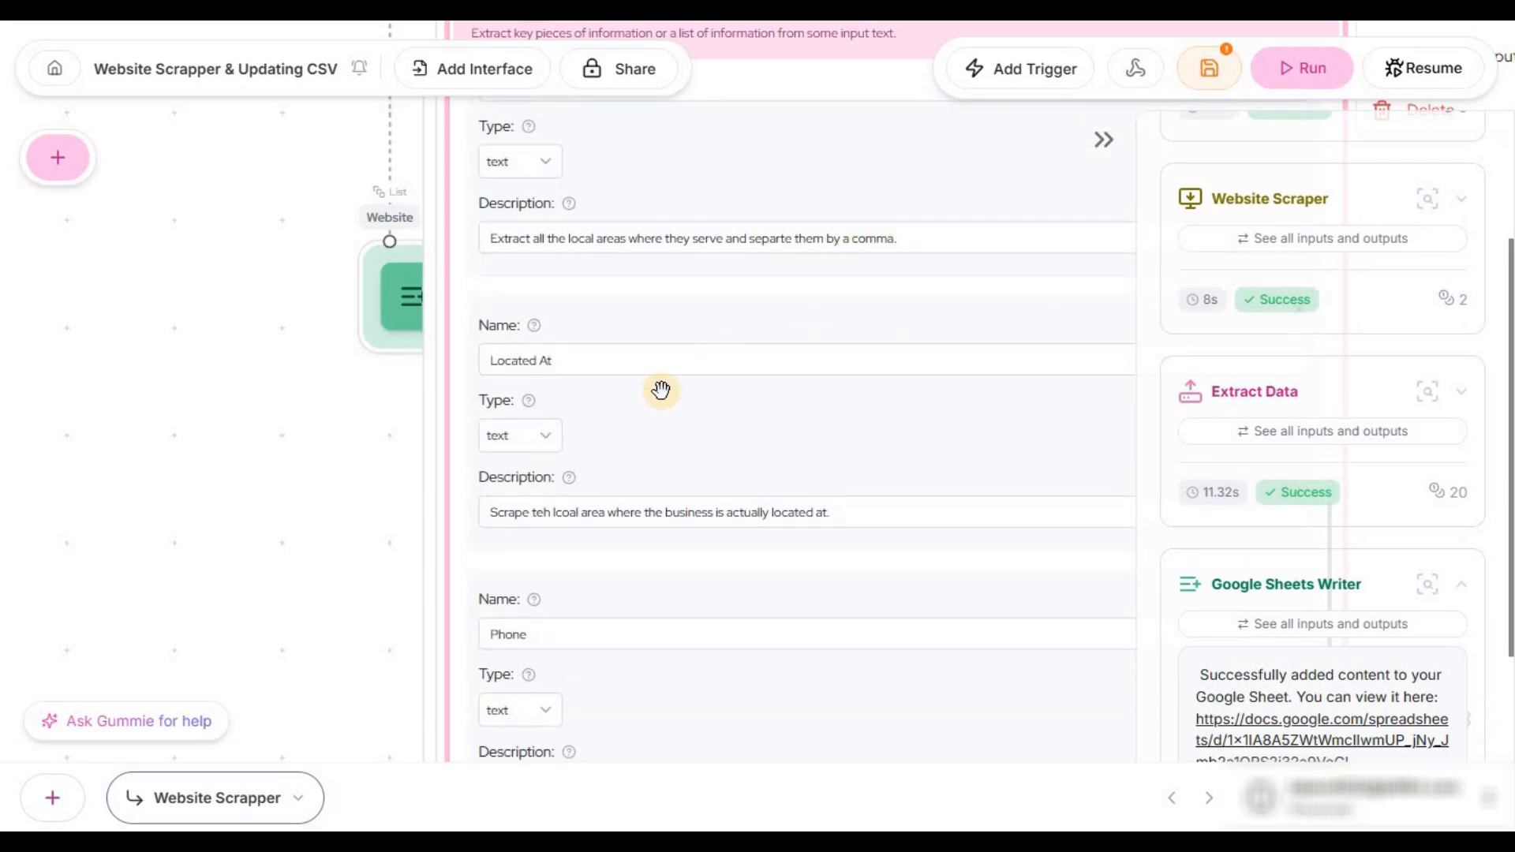
scroll(662, 390, "down", 1)
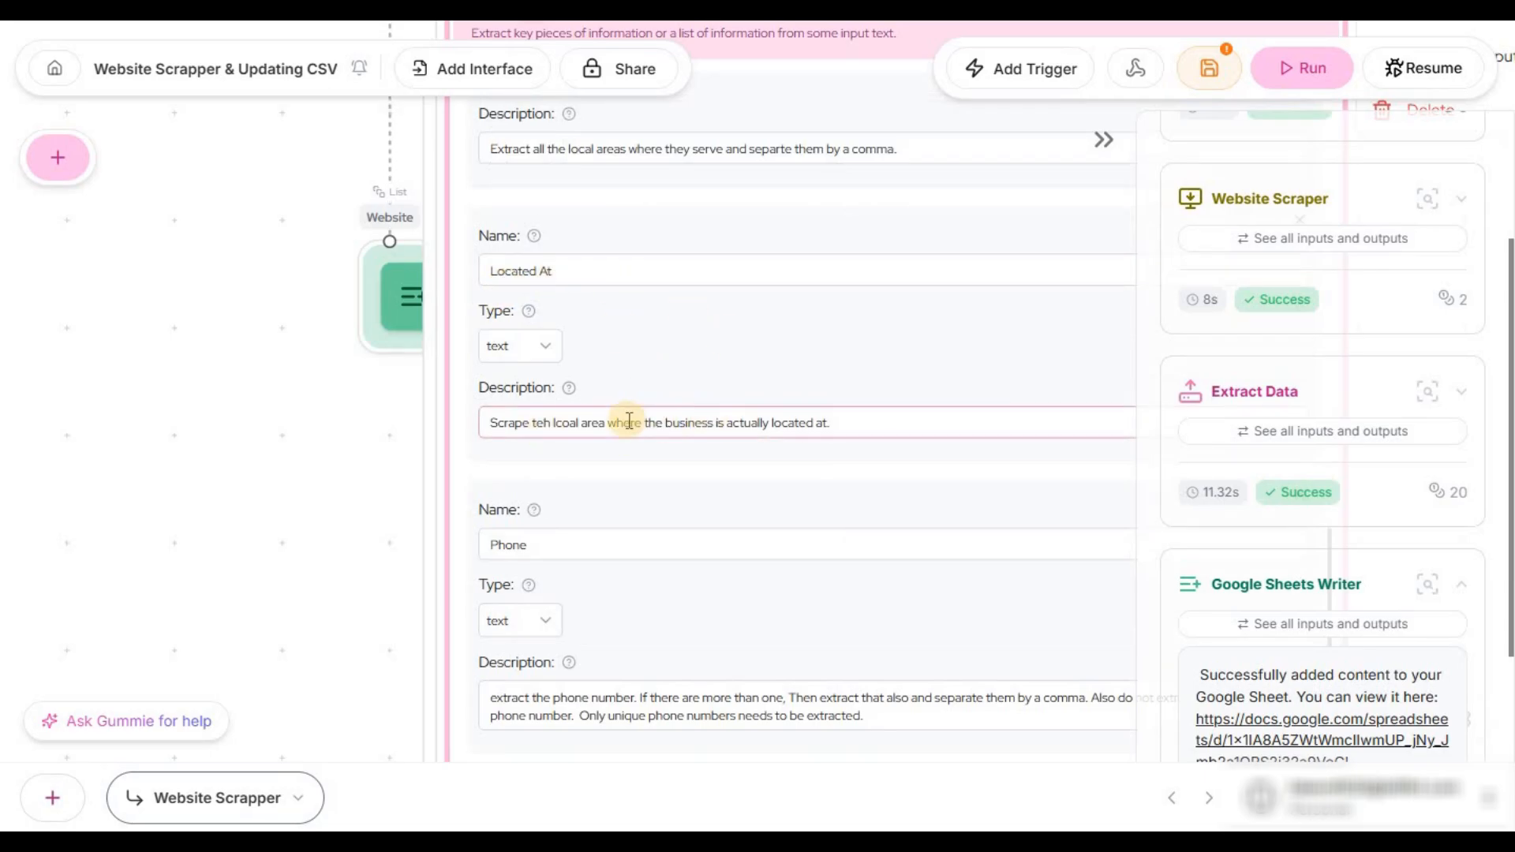
Examine the Phone field's multiple-number and duplicate instructions, plus the Email and Address field descriptions.
scroll(676, 481, "down", 3)
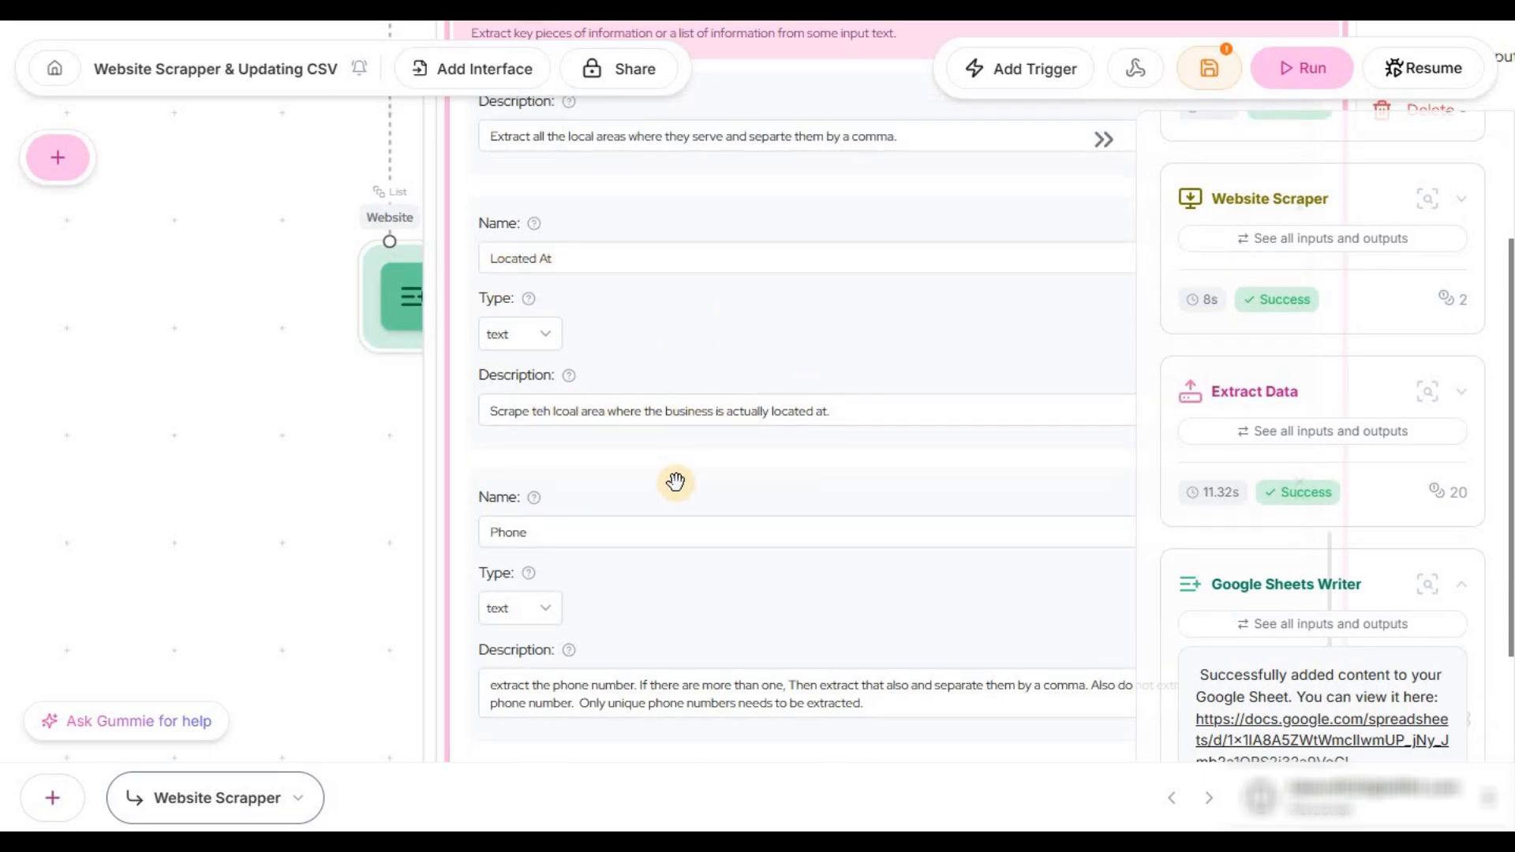
scroll(639, 454, "down", 2)
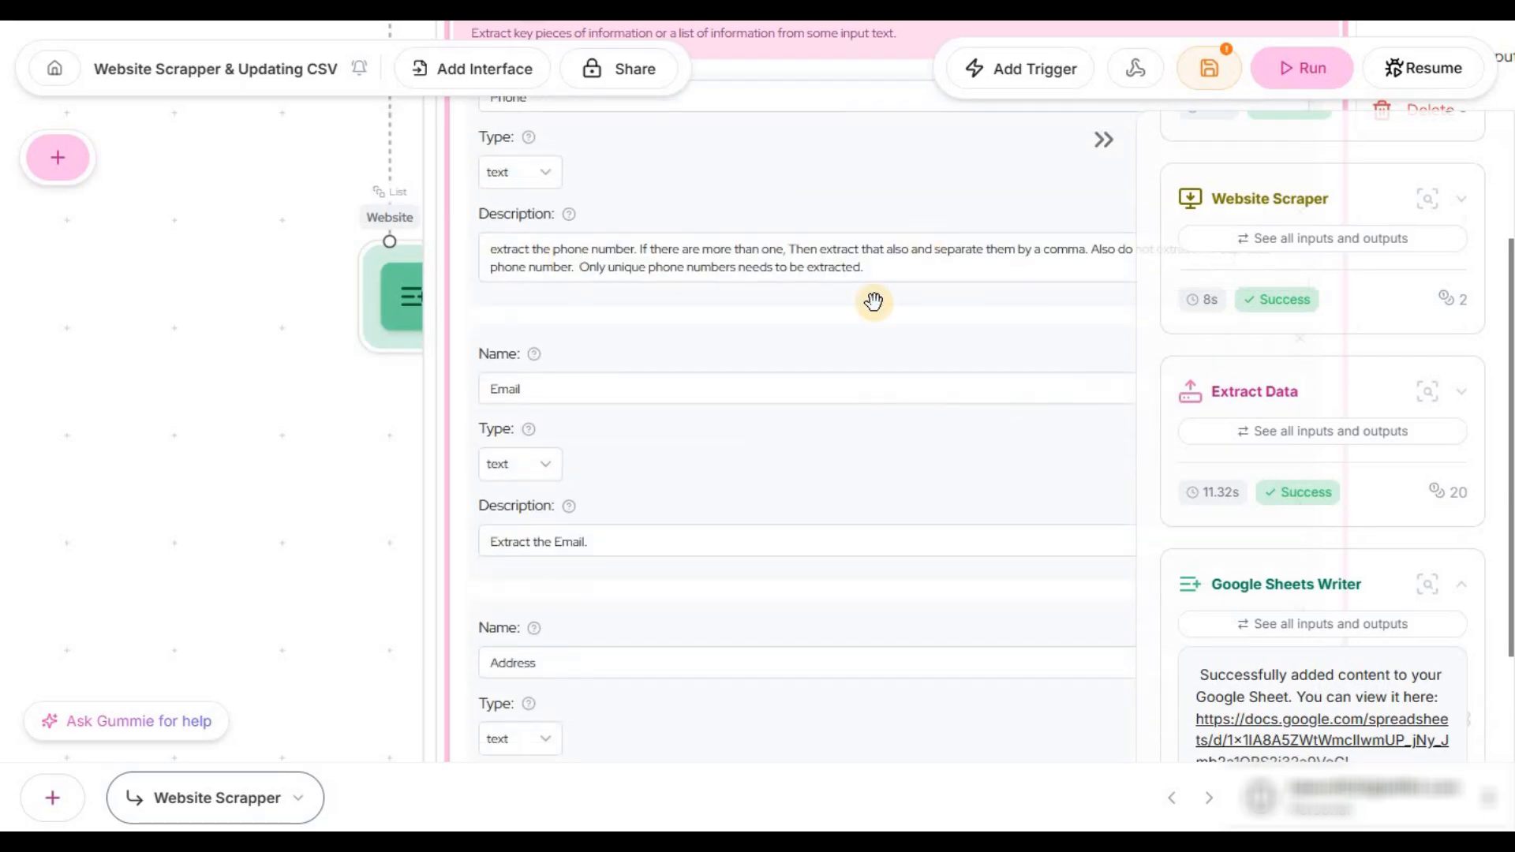
left_click_drag(314, 450, 95, 475)
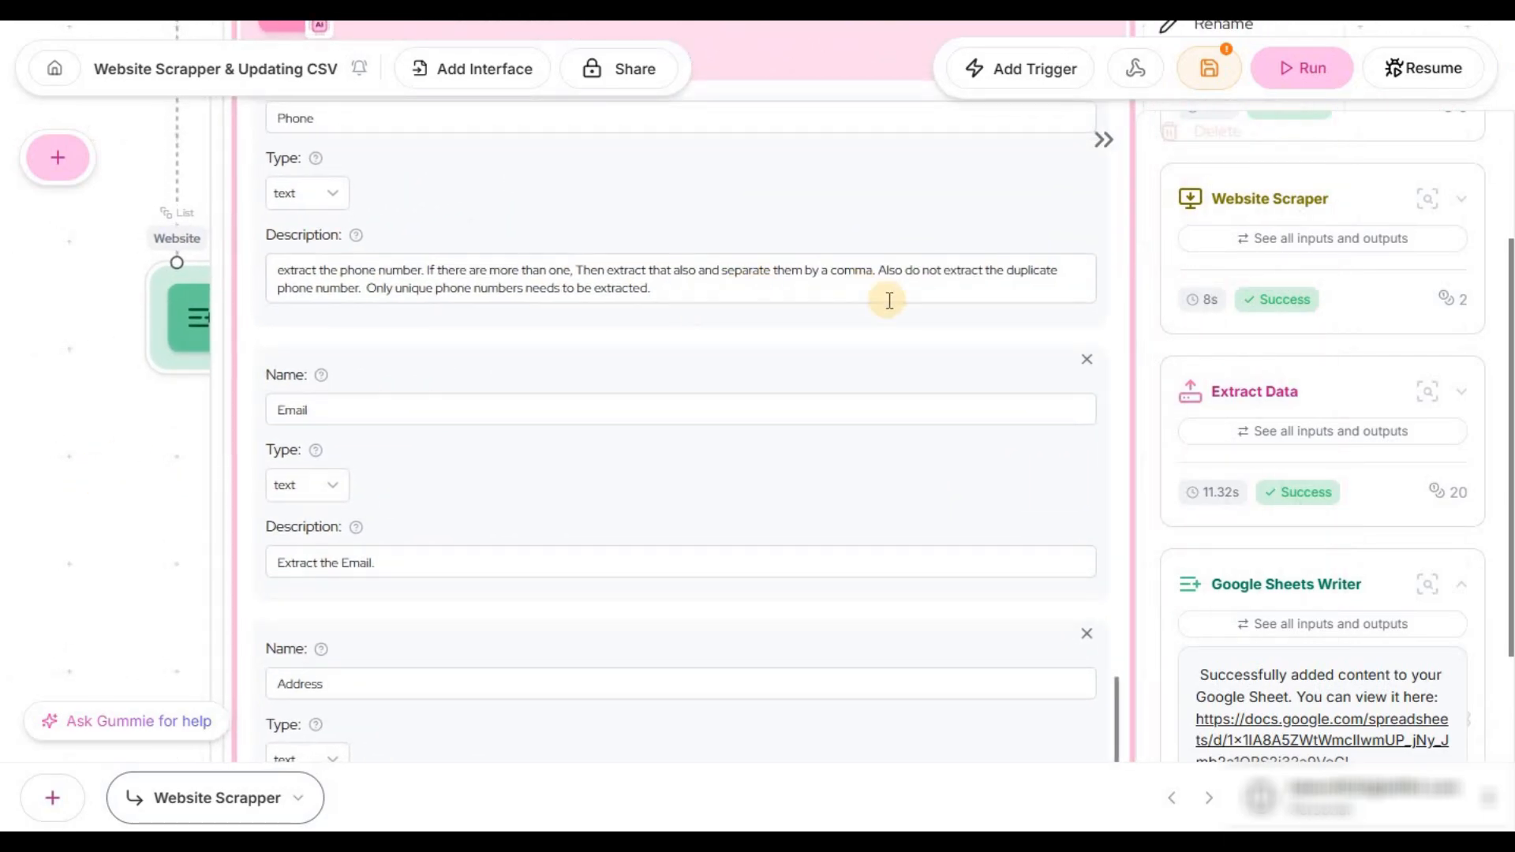
left_click(949, 289)
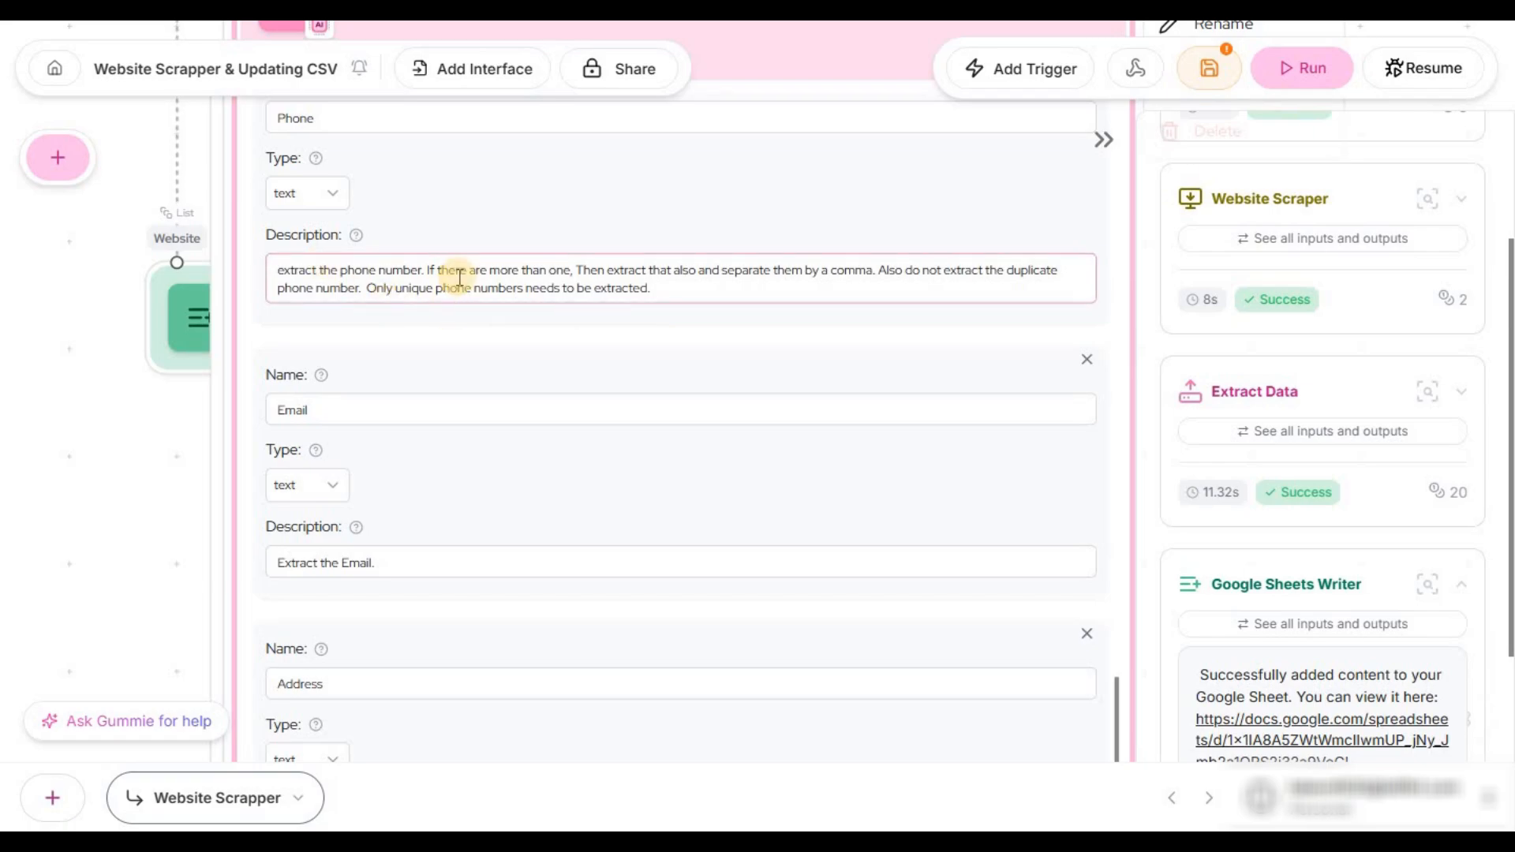
left_click(569, 337)
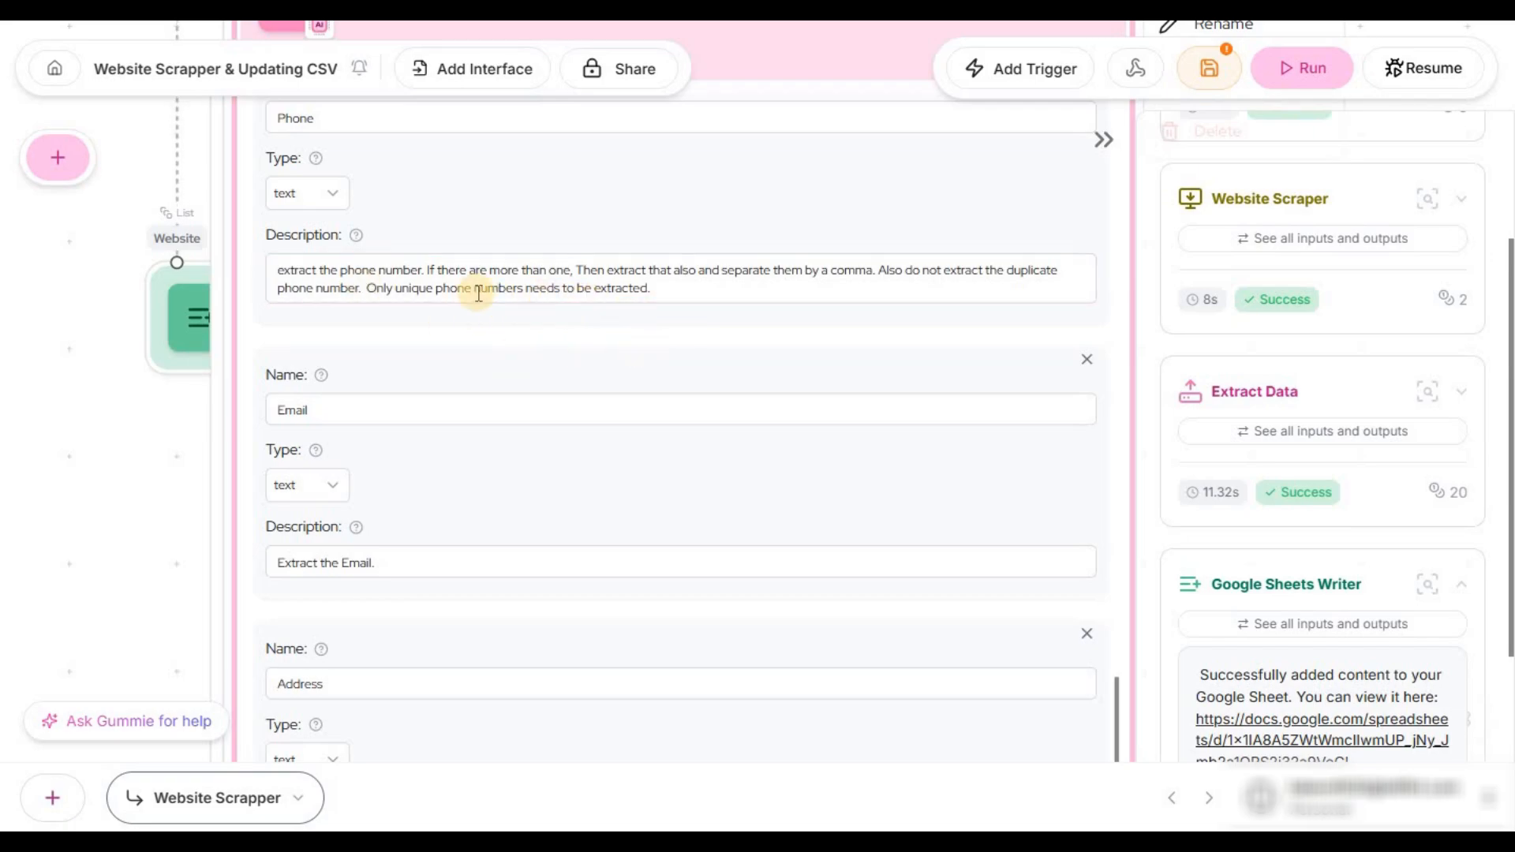
scroll(651, 405, "down", 2)
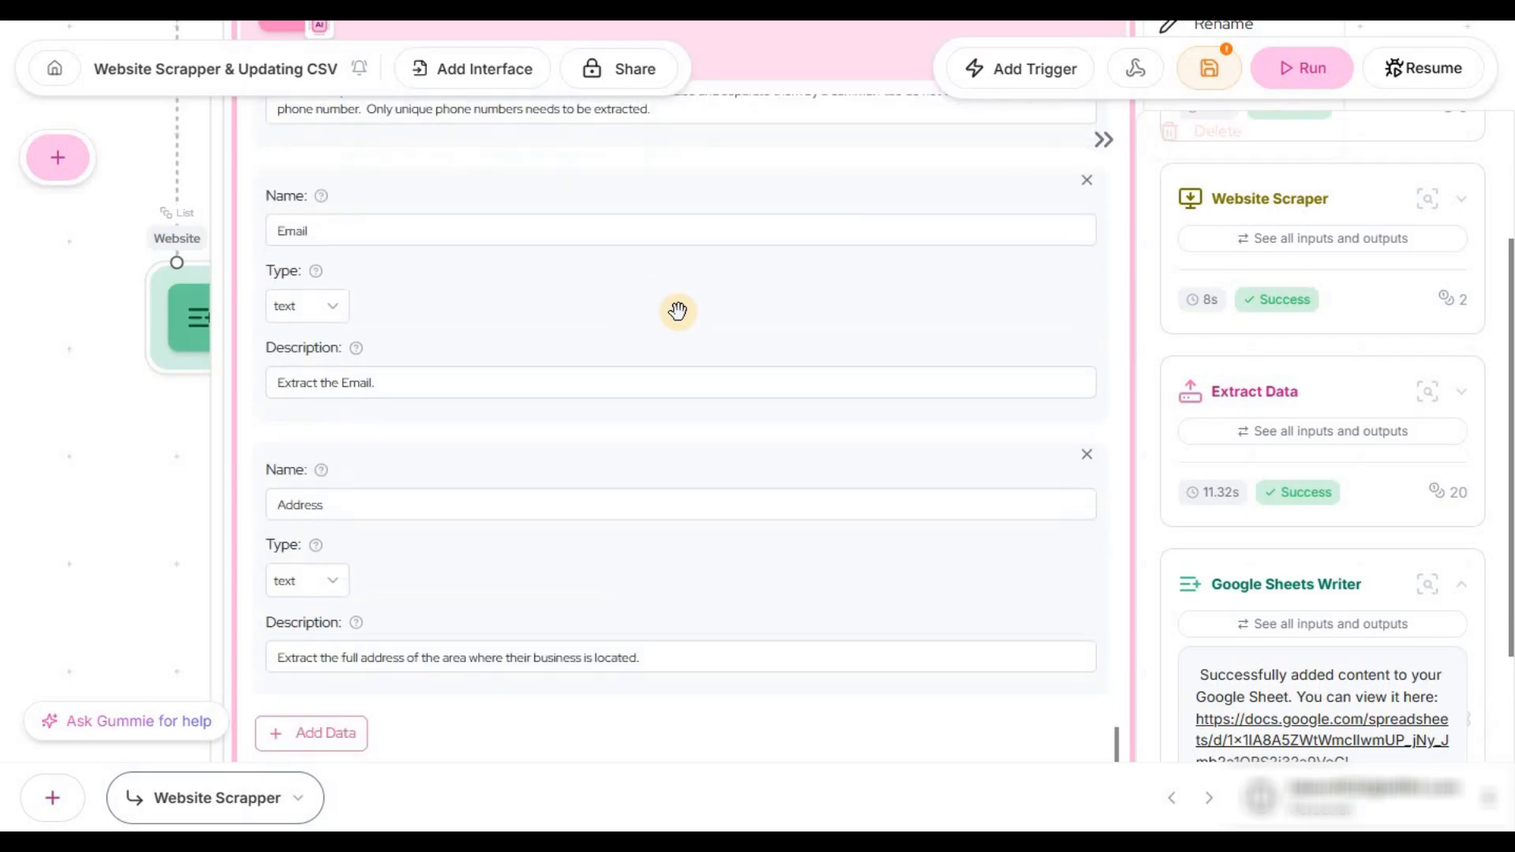
scroll(545, 276, "up", 1)
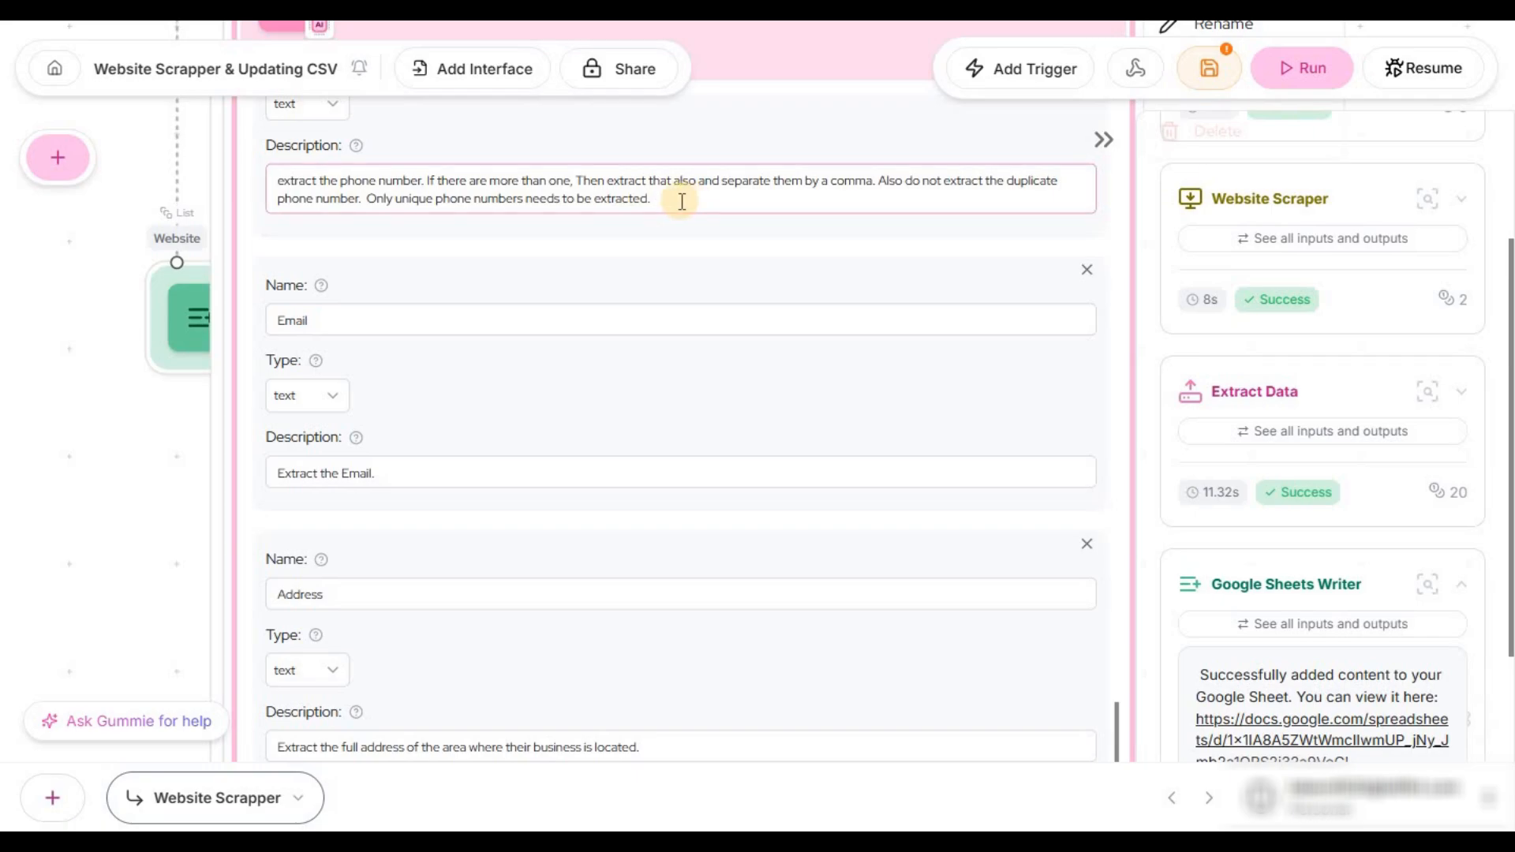
left_click(477, 374)
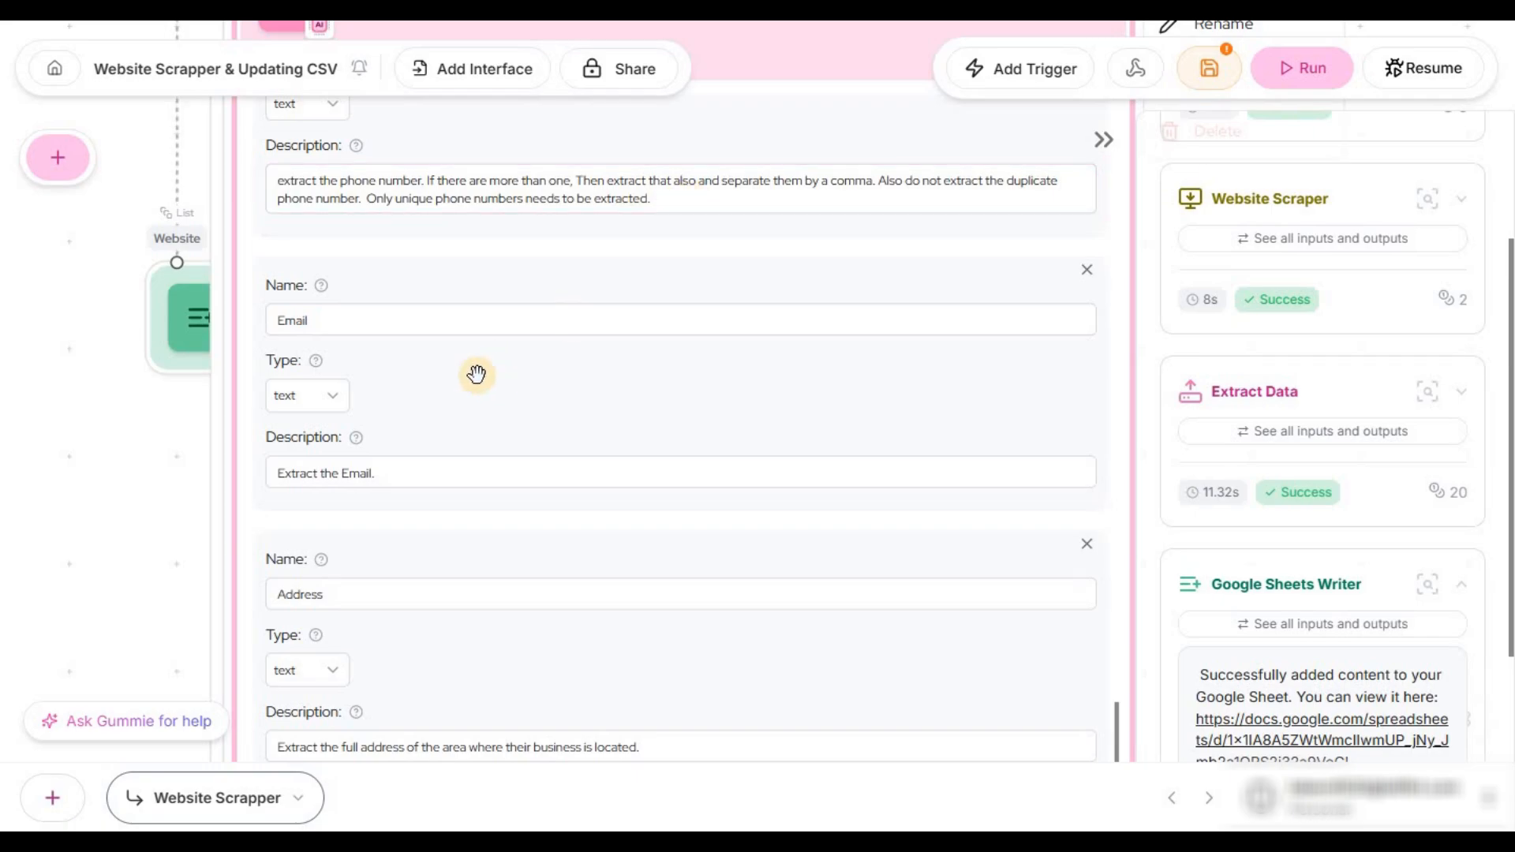
Examine the Email and Address field settings, the additional context setting and the AI model setting in the Extract Data node.
scroll(477, 564, "down", 1)
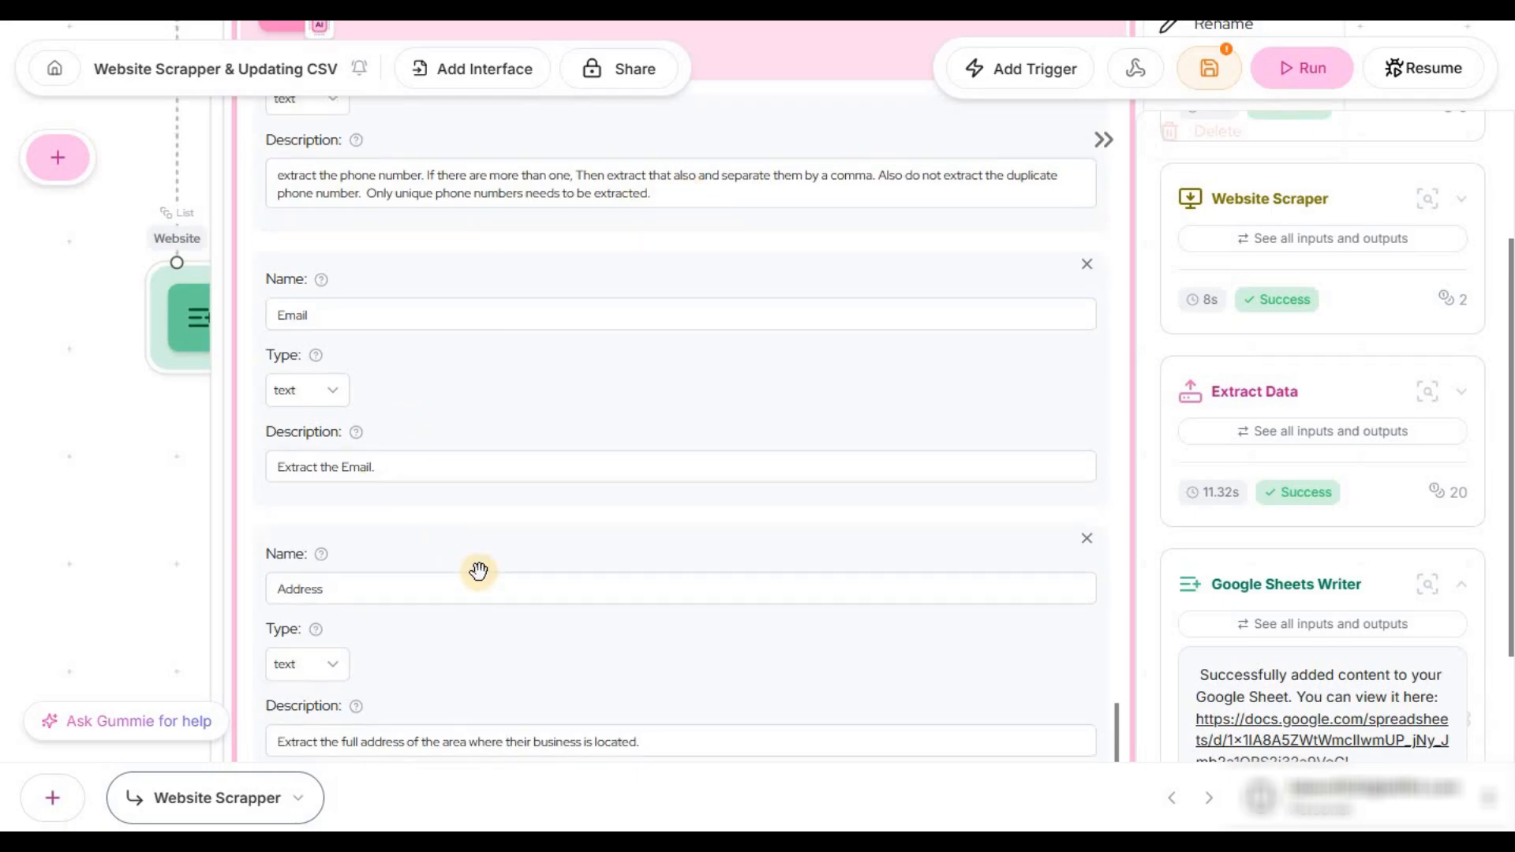
left_click(322, 512)
left_click(446, 667)
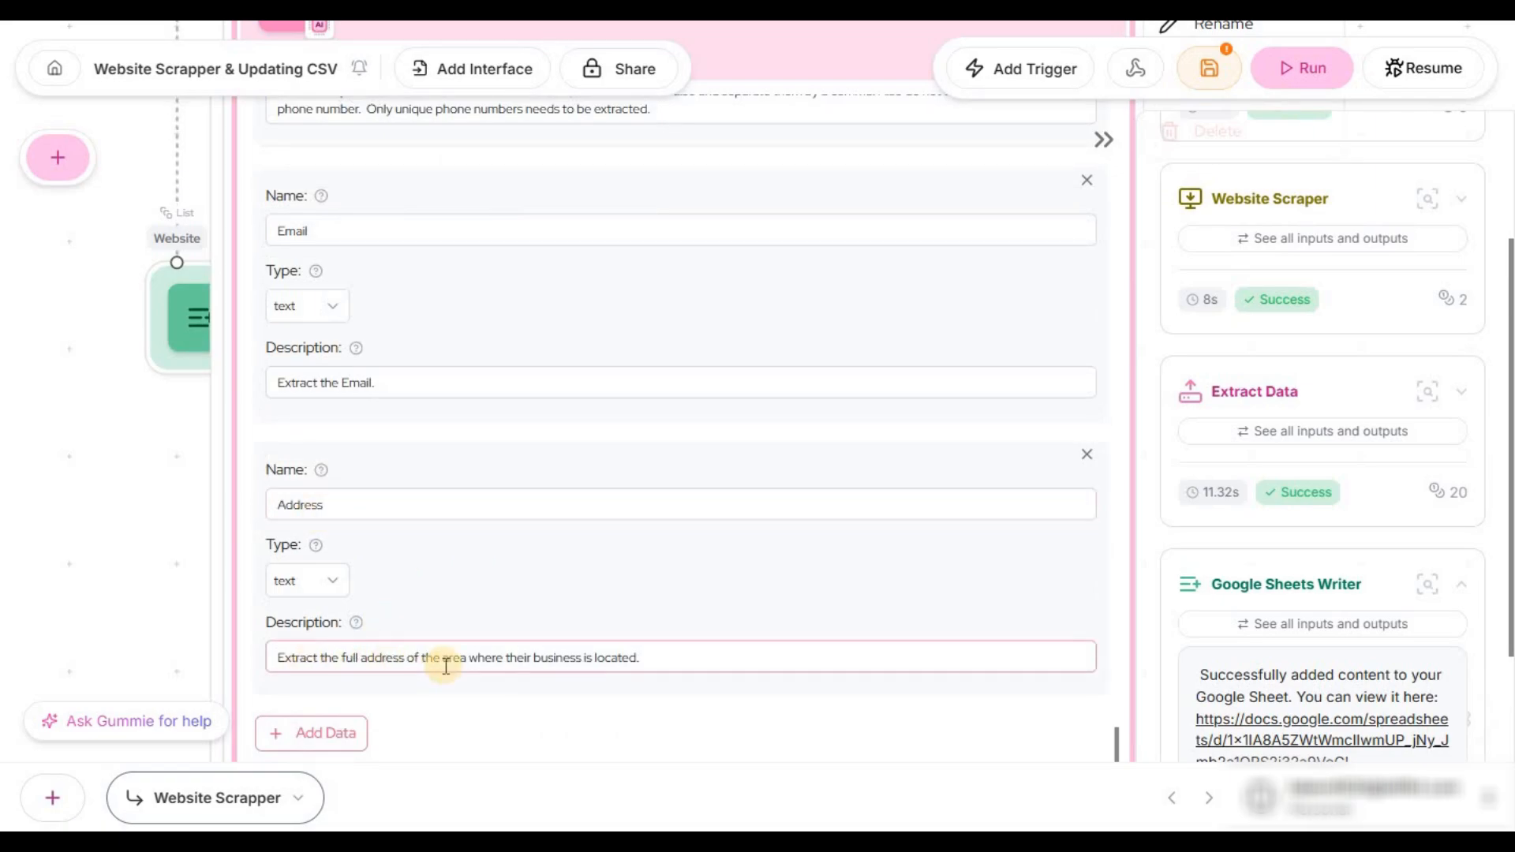
scroll(555, 677, "down", 1)
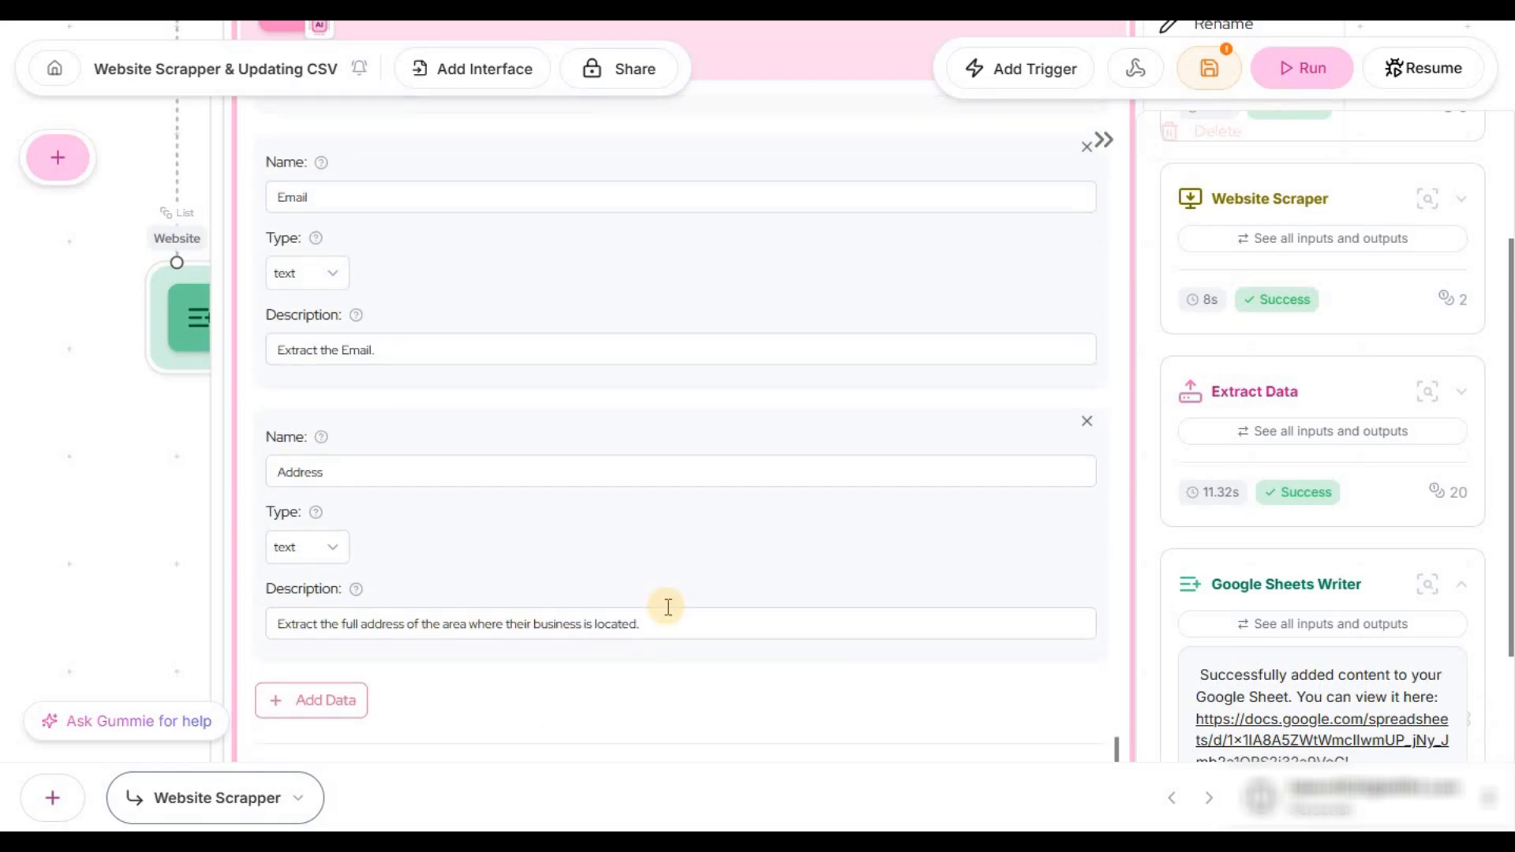
scroll(101, 497, "down", 5)
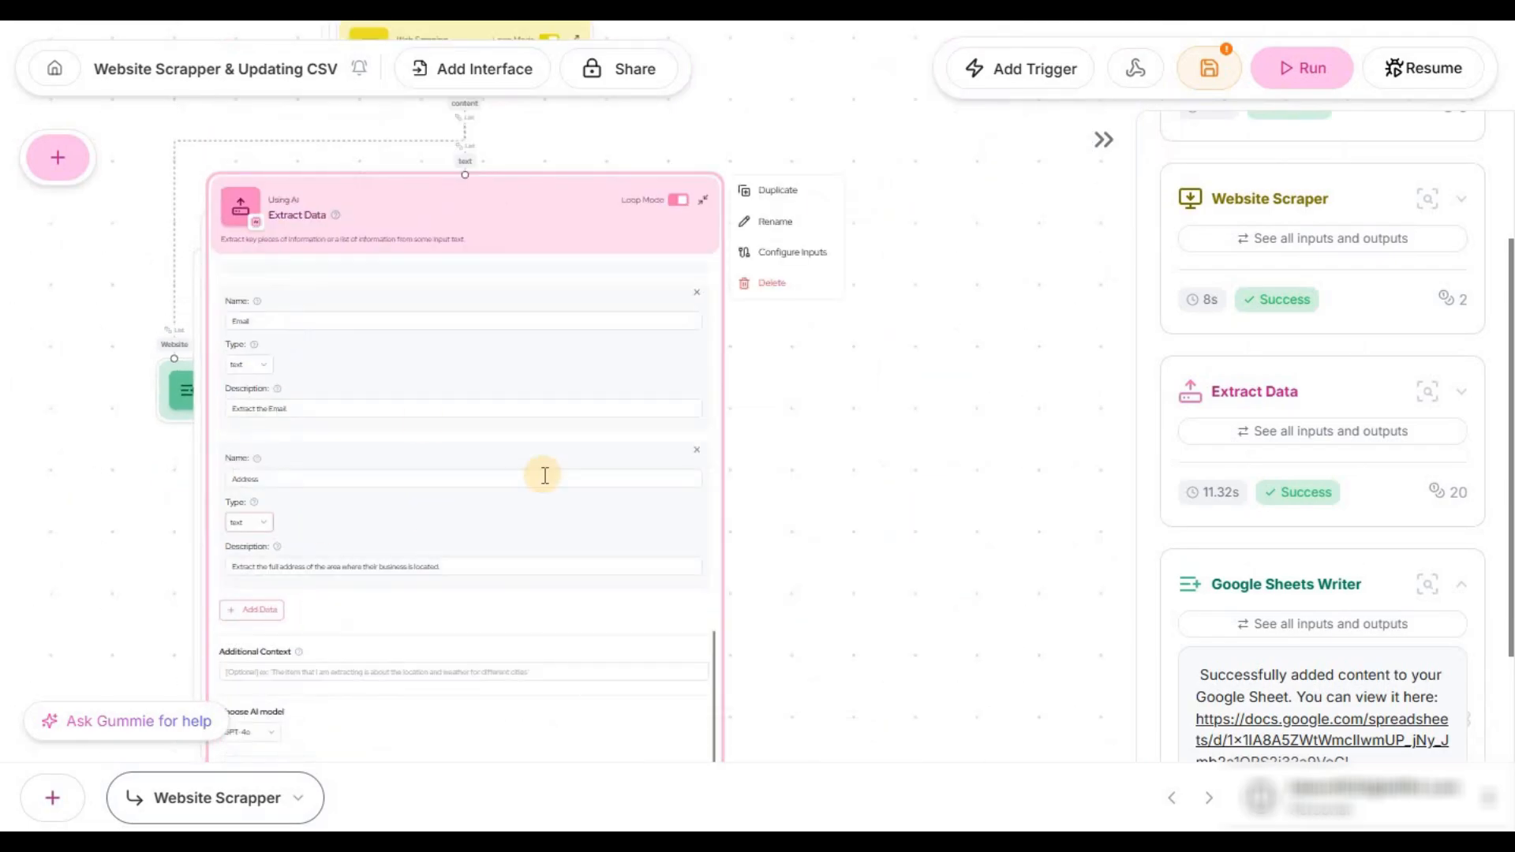
left_click_drag(100, 587, 190, 345)
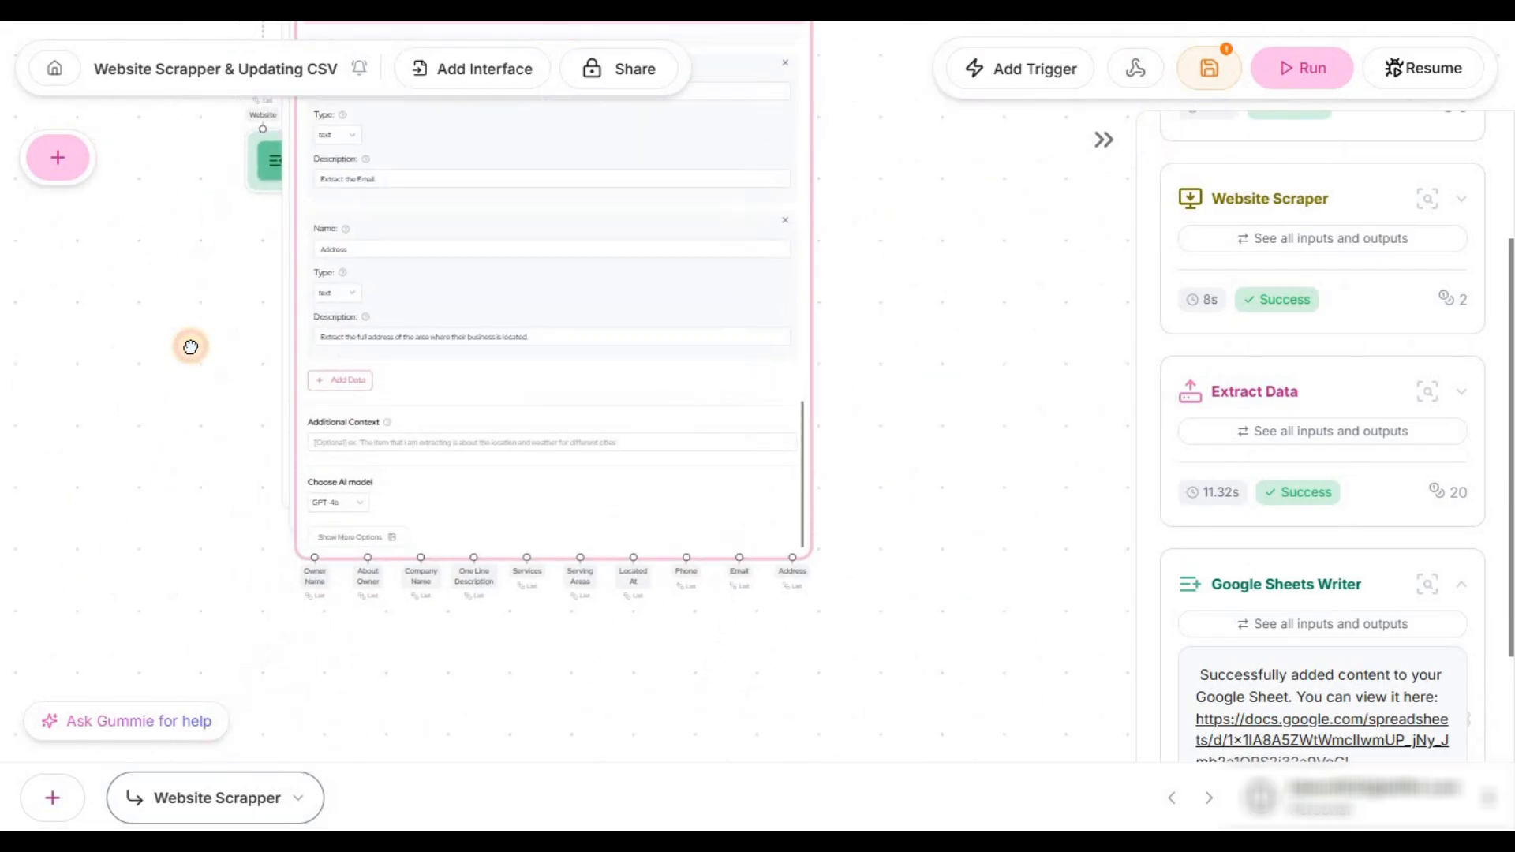
scroll(342, 550, "up", 2)
scroll(322, 534, "up", 2)
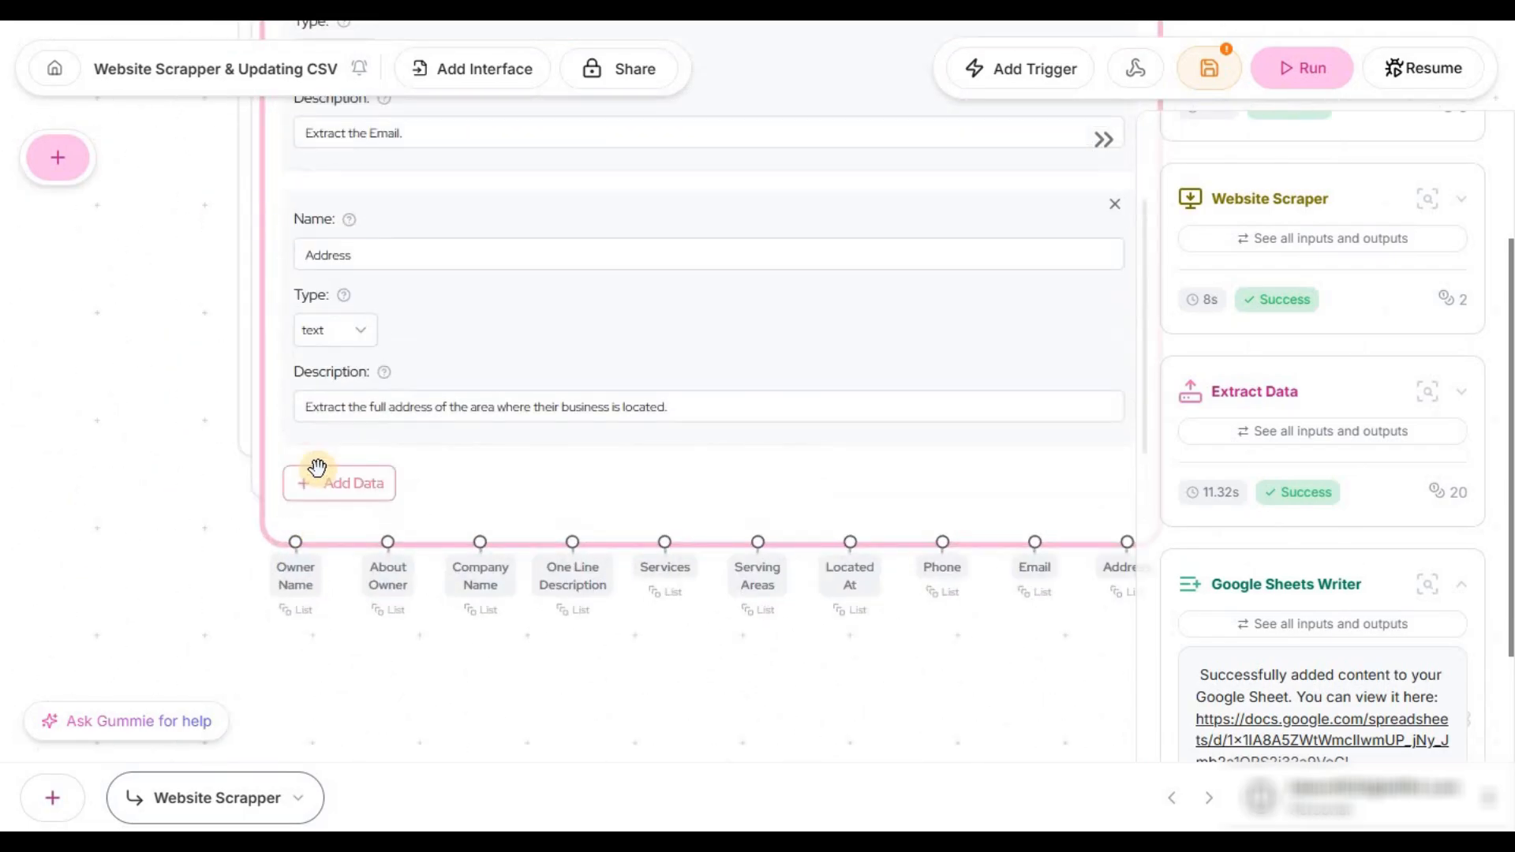
scroll(176, 474, "up", 2)
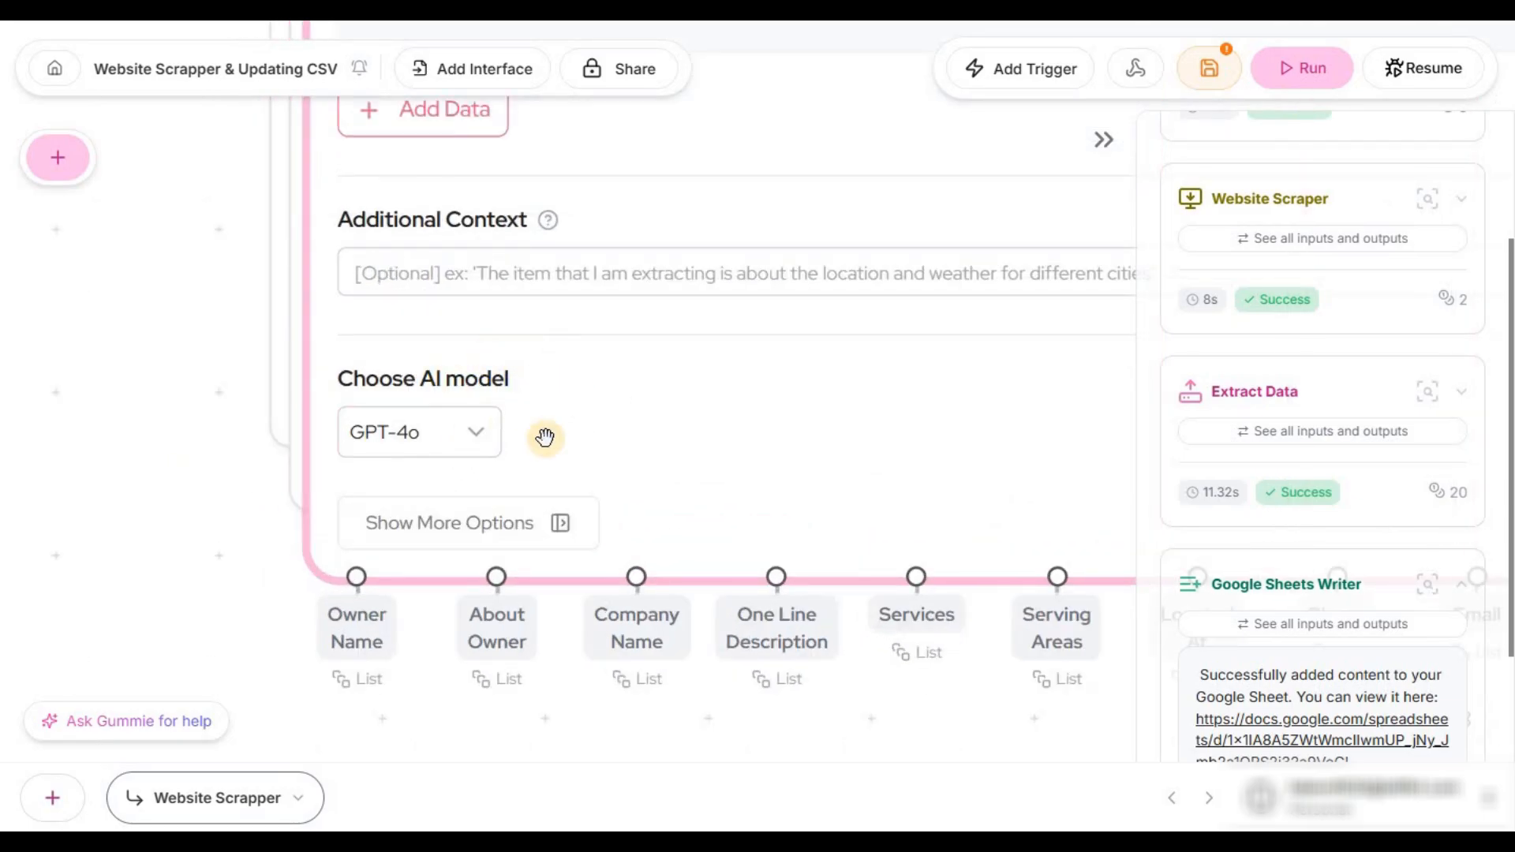
Browse the AI models available for the Extract Data node, from OpenAI through Auto-Select, and keep GPT-4o.
left_click(498, 426)
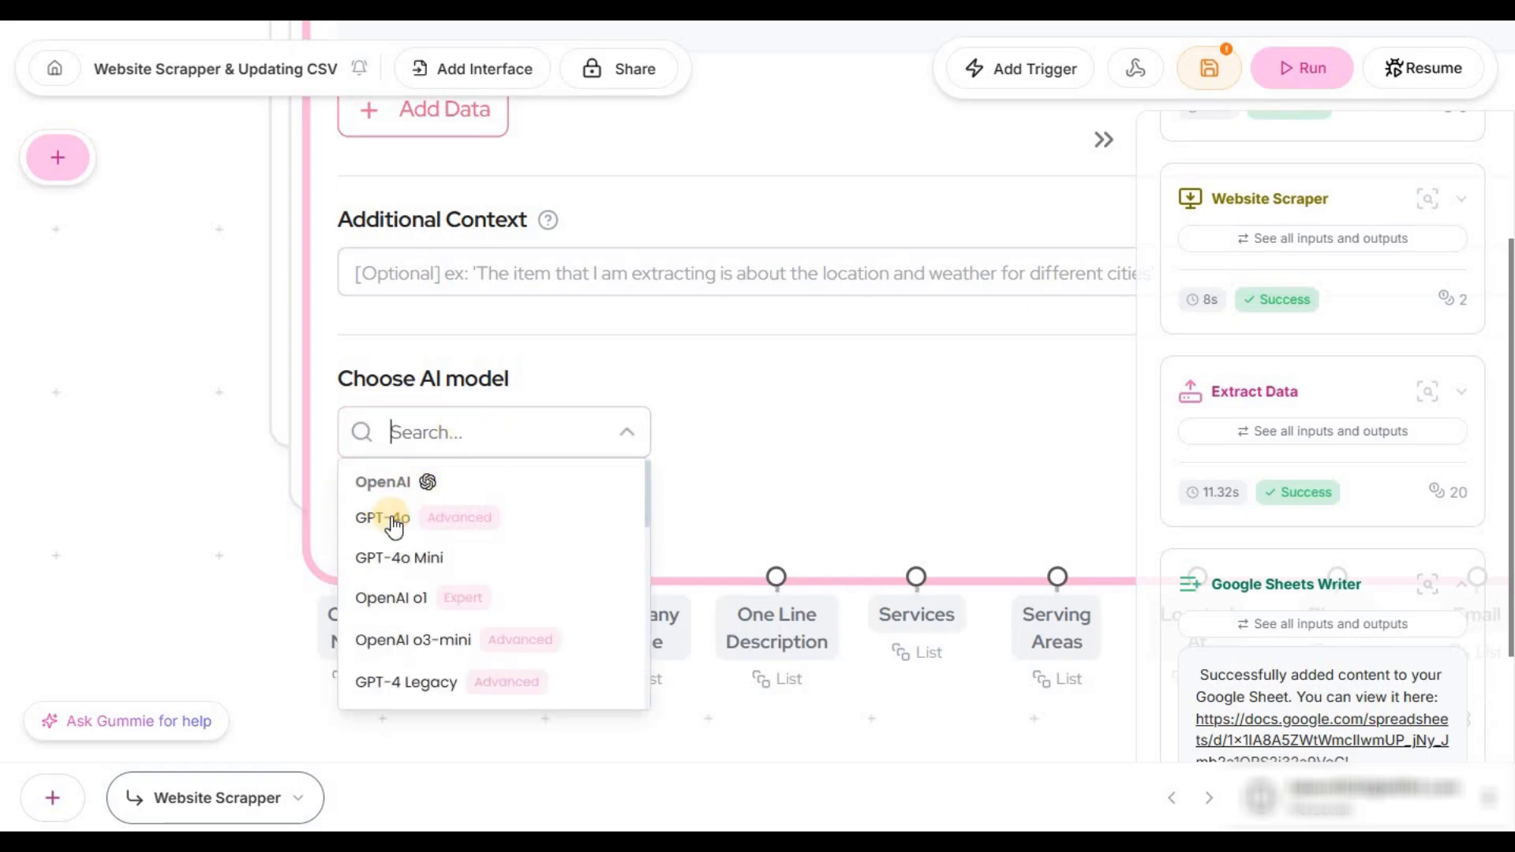
scroll(427, 564, "down", 10)
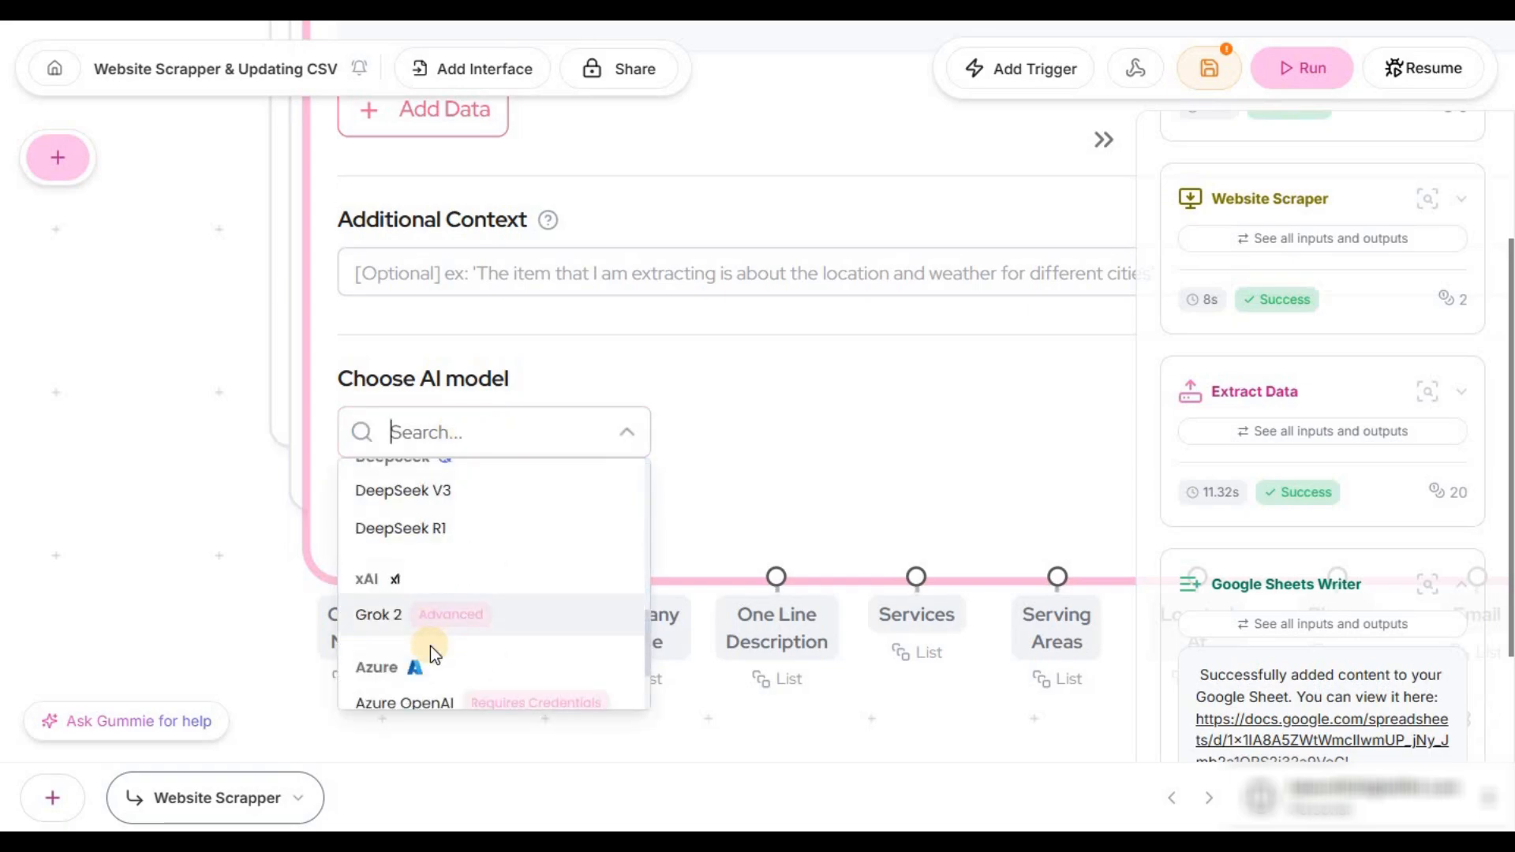
scroll(386, 525, "down", 3)
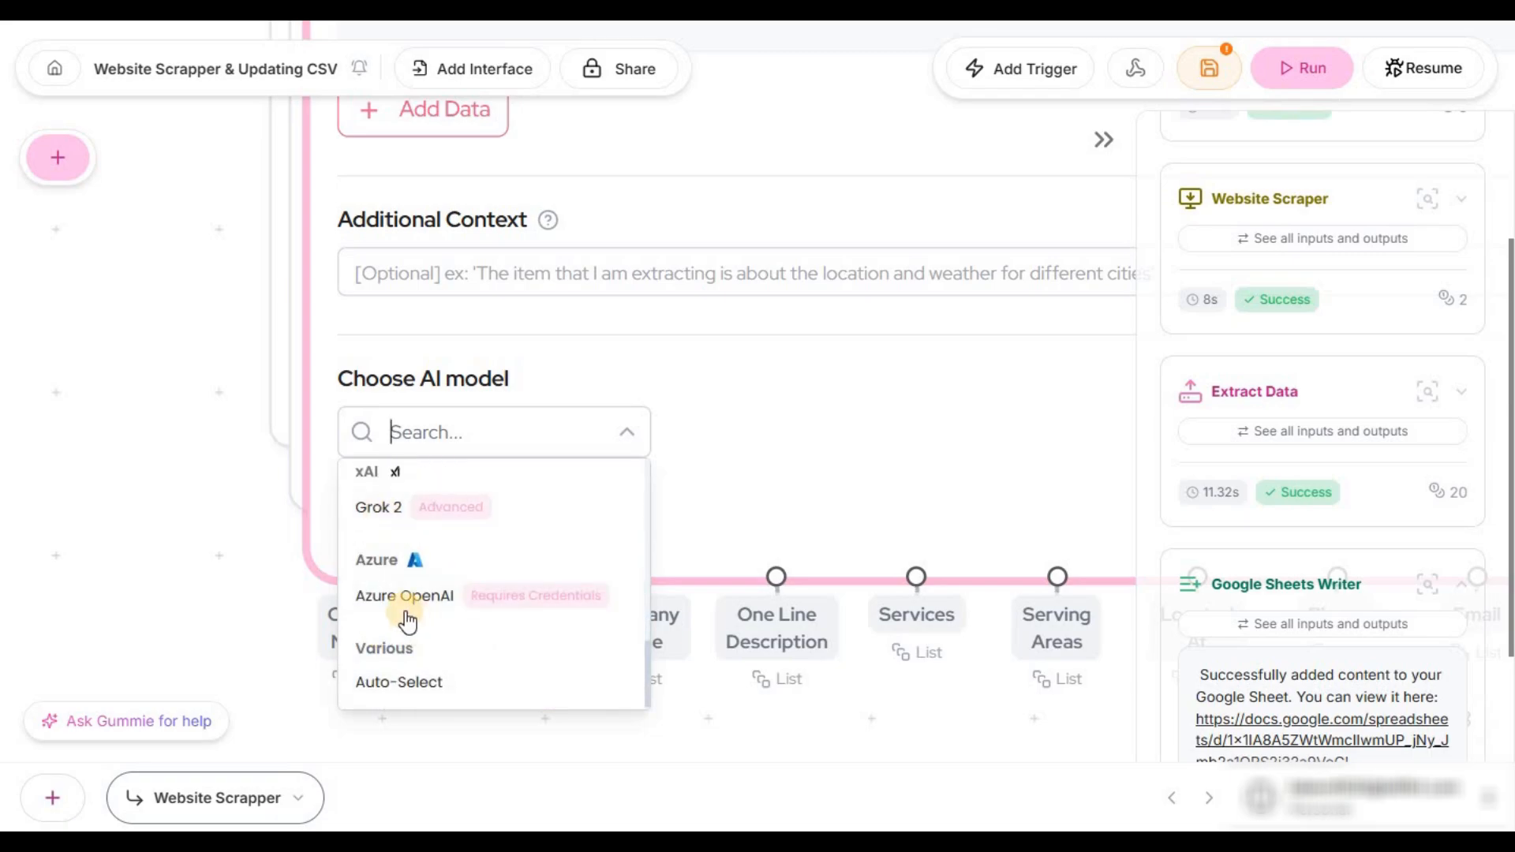
scroll(403, 614, "up", 5)
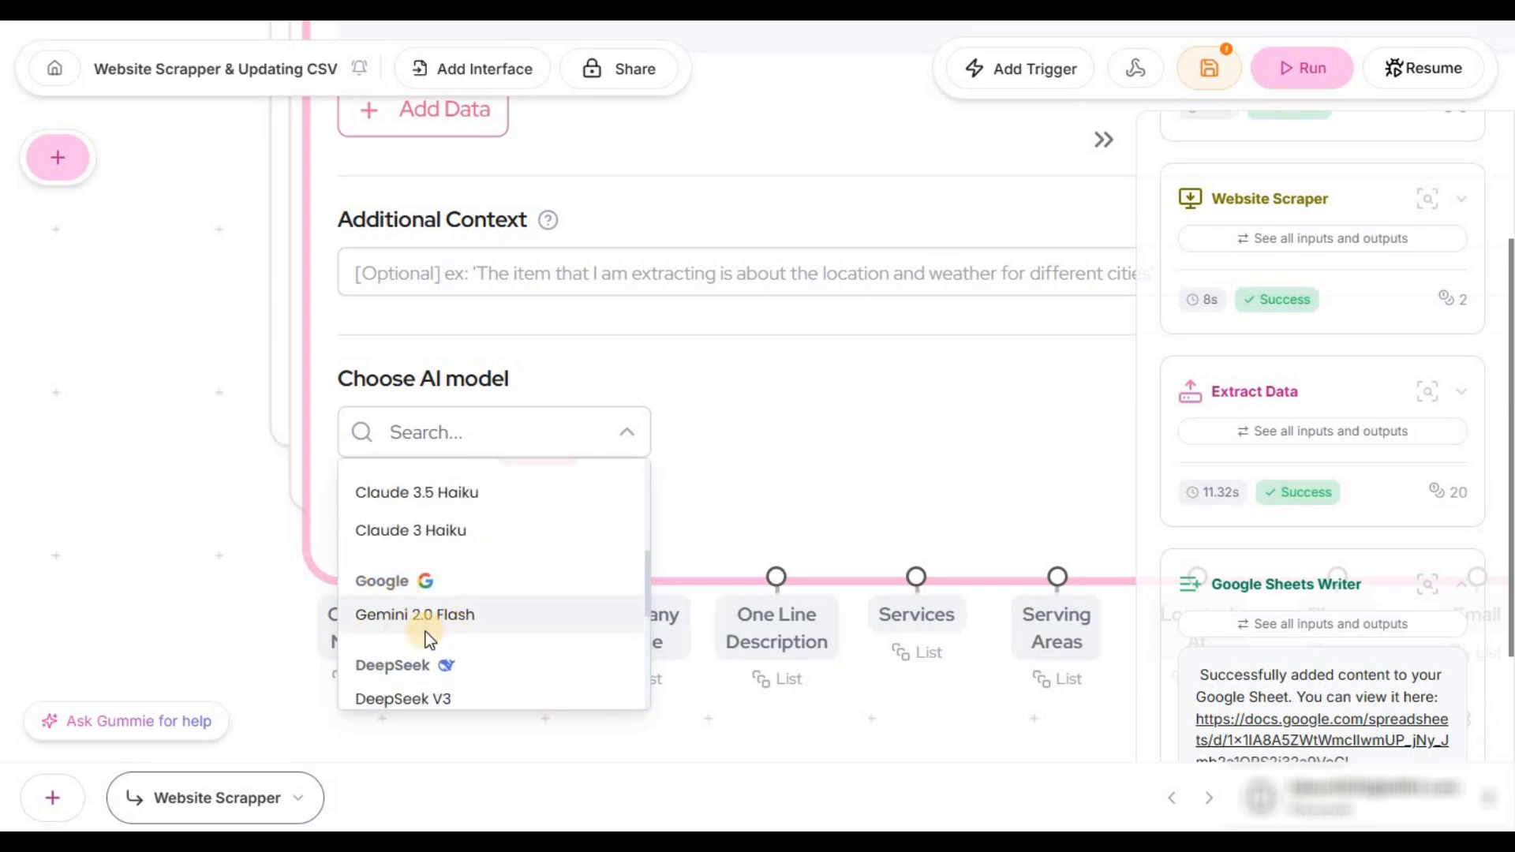
scroll(395, 568, "down", 1)
scroll(429, 585, "down", 1)
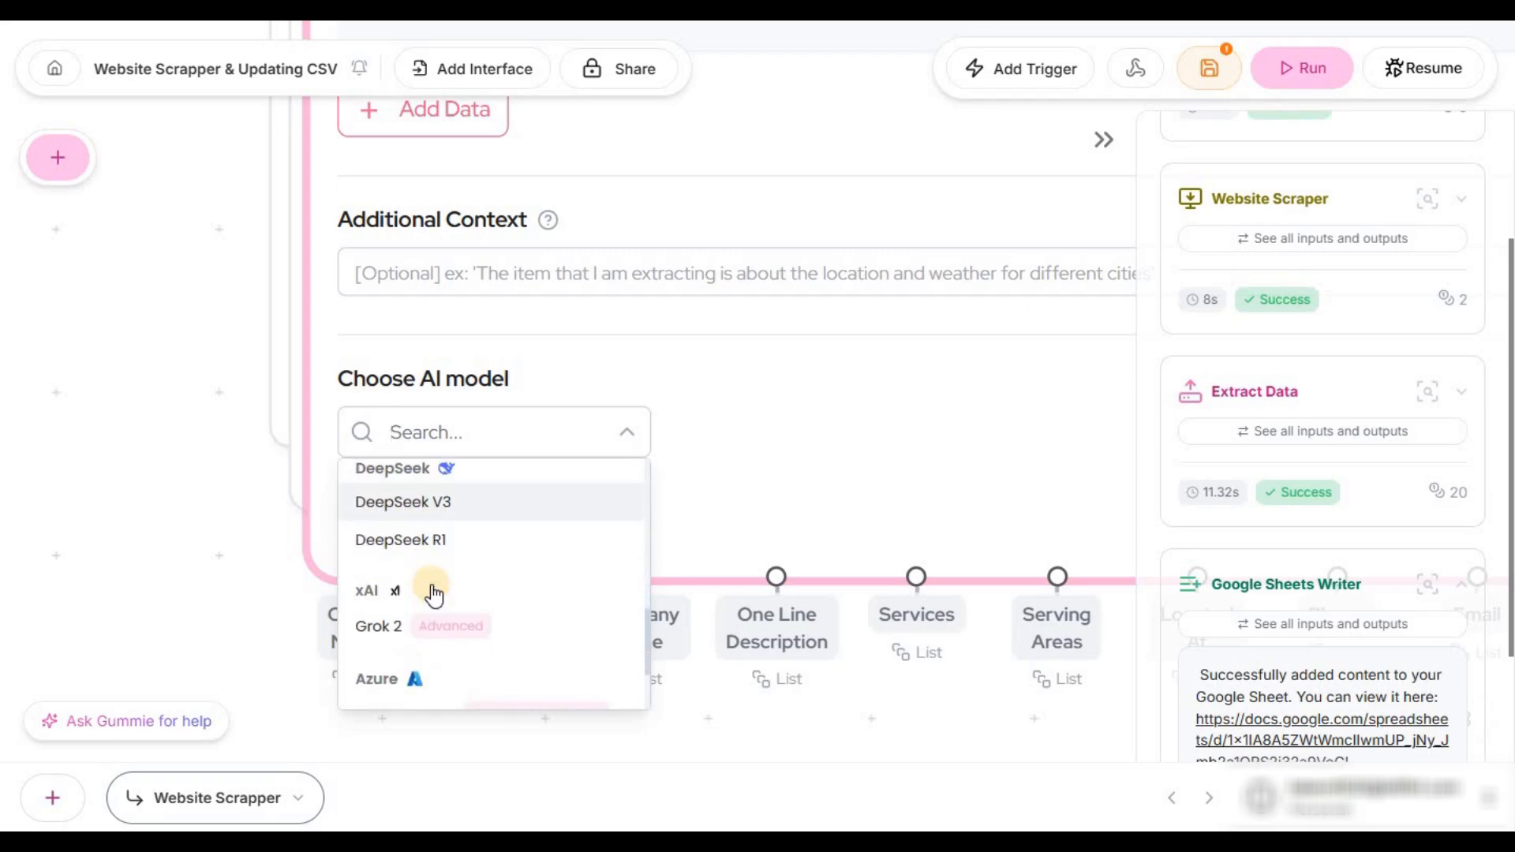
scroll(397, 631, "up", 3)
scroll(398, 631, "up", 1)
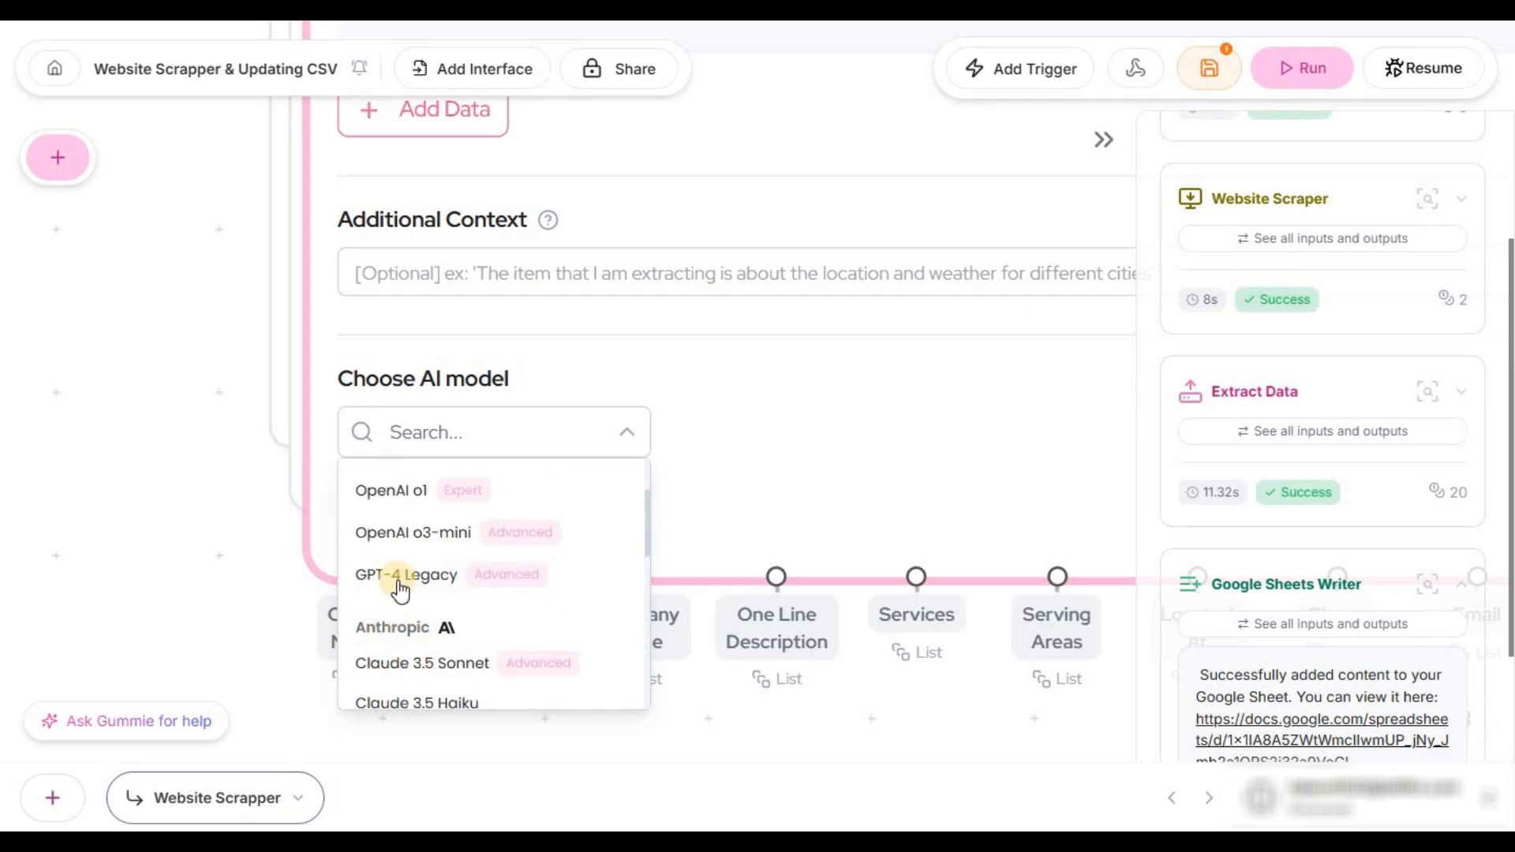
scroll(406, 512, "up", 1)
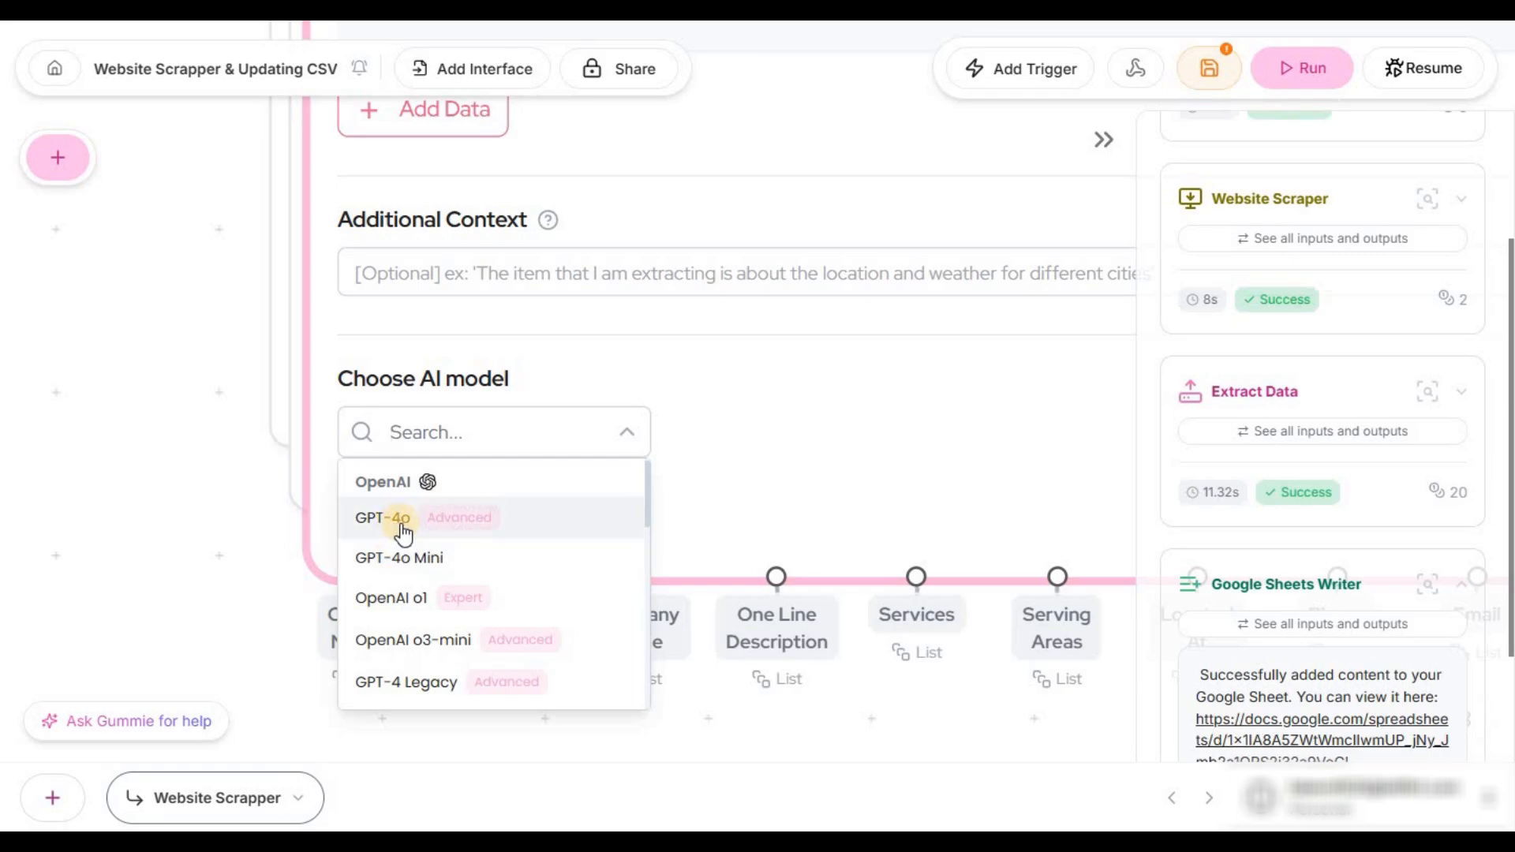
left_click(595, 534)
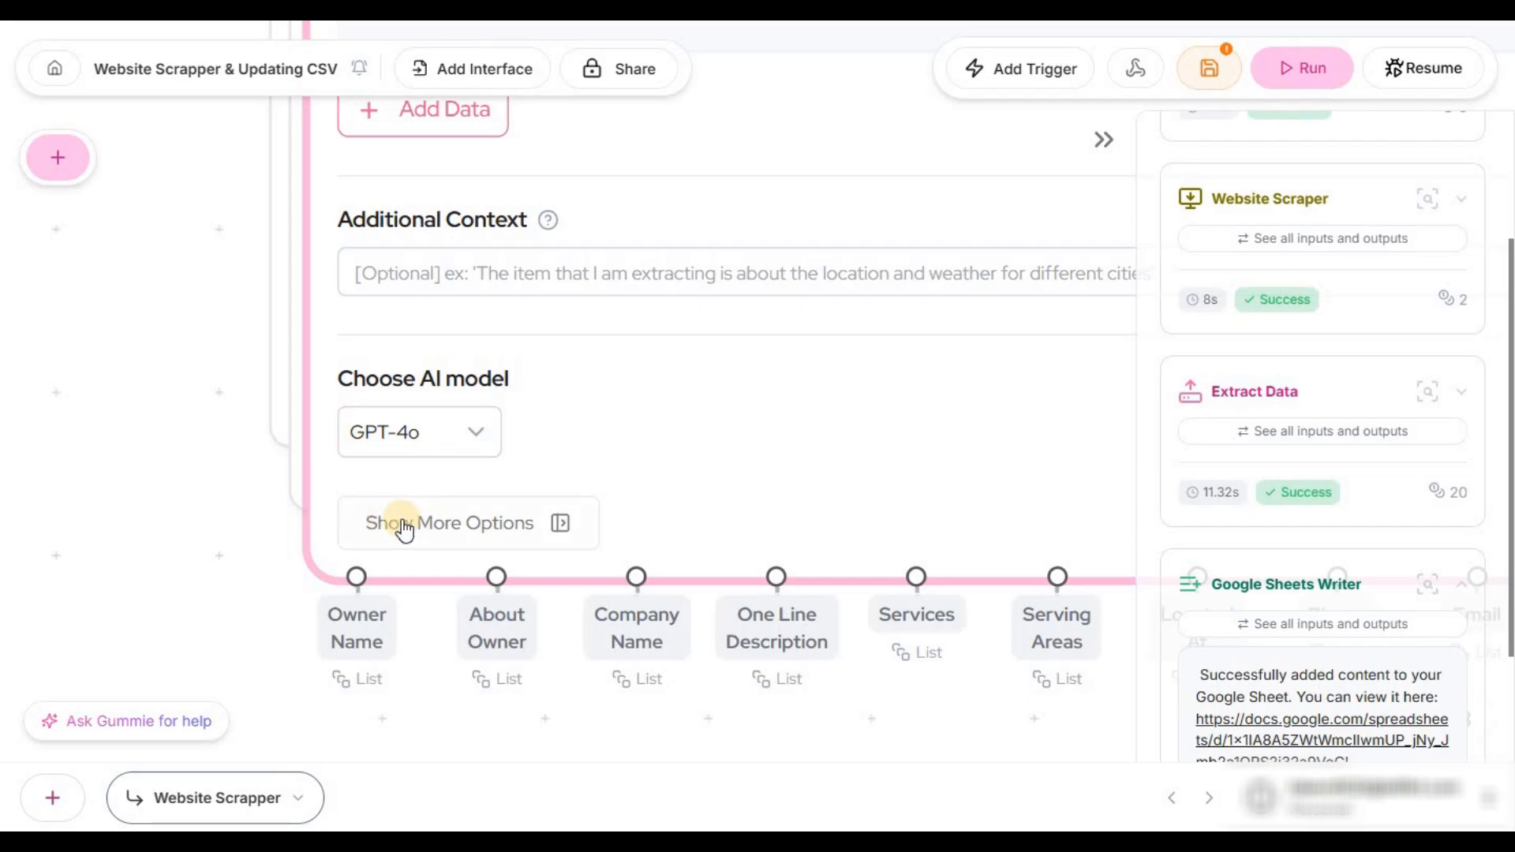
Collapse the expanded Extract Data node on the workflow canvas.
scroll(215, 471, "down", 5)
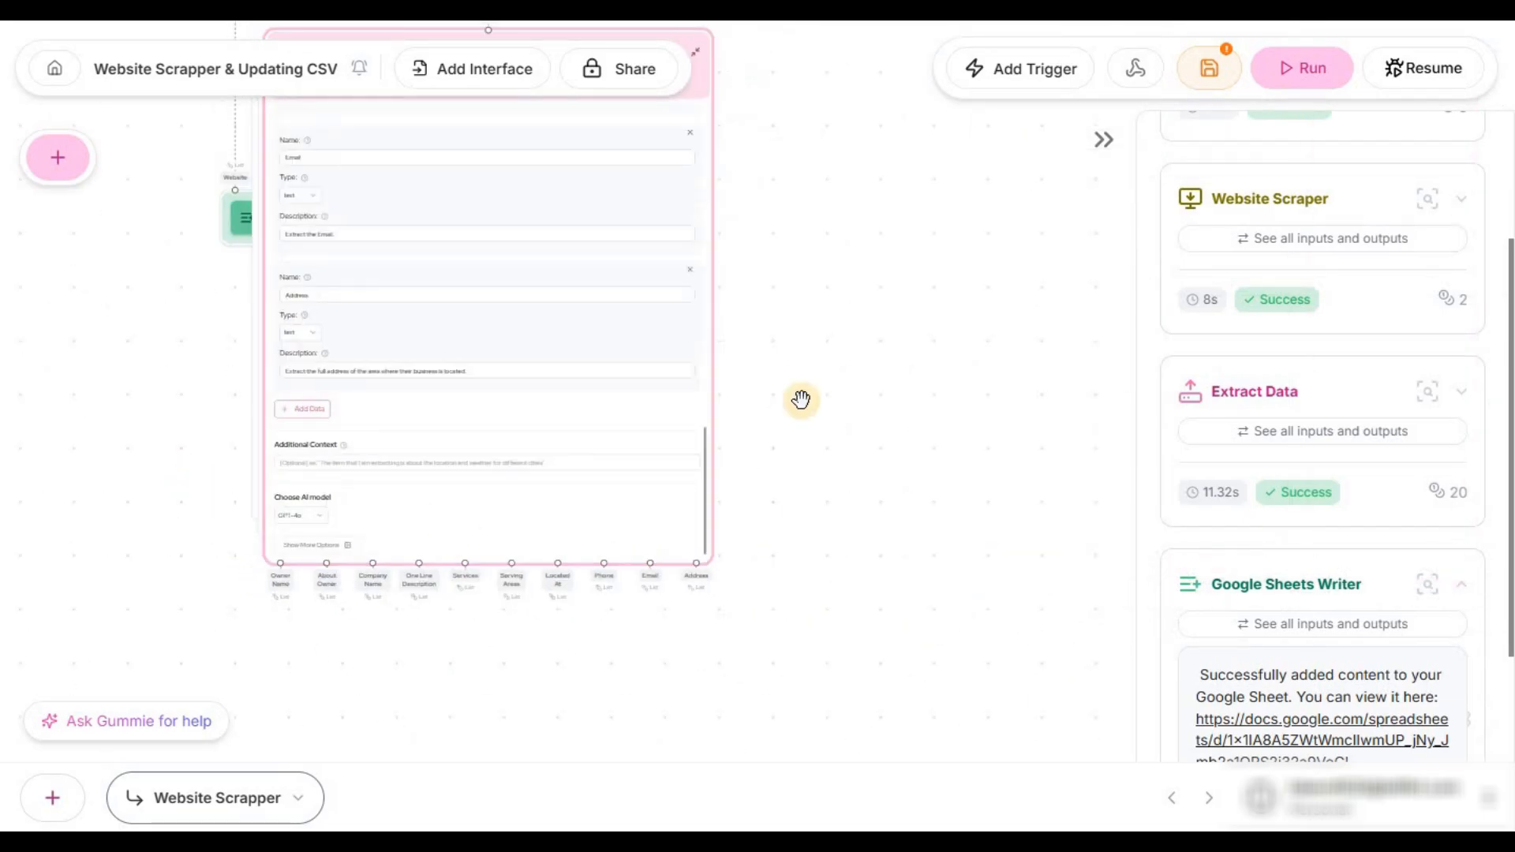
left_click_drag(829, 292, 882, 578)
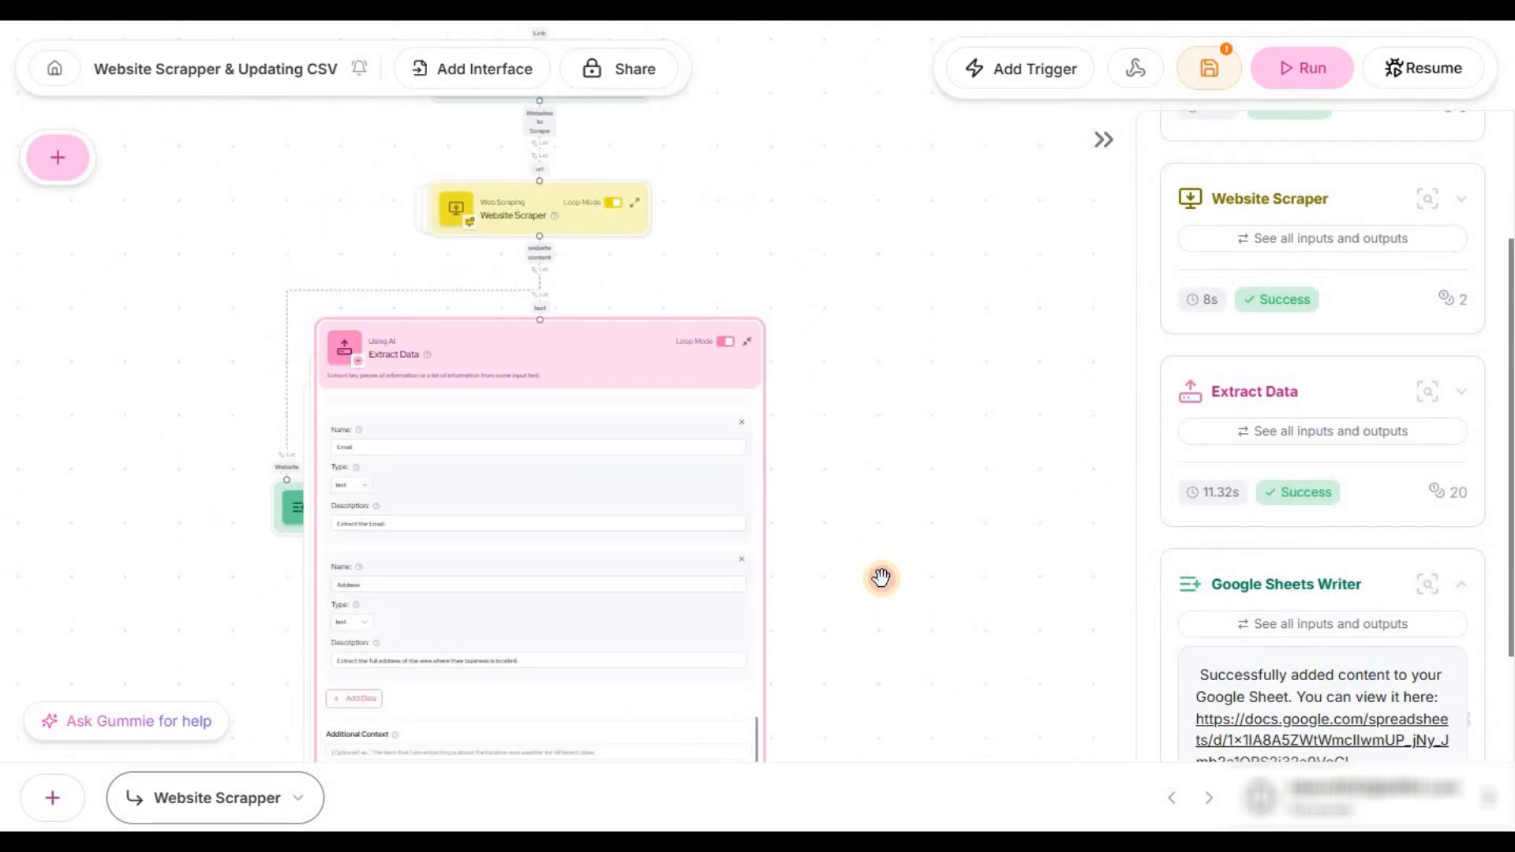
right_click(752, 352)
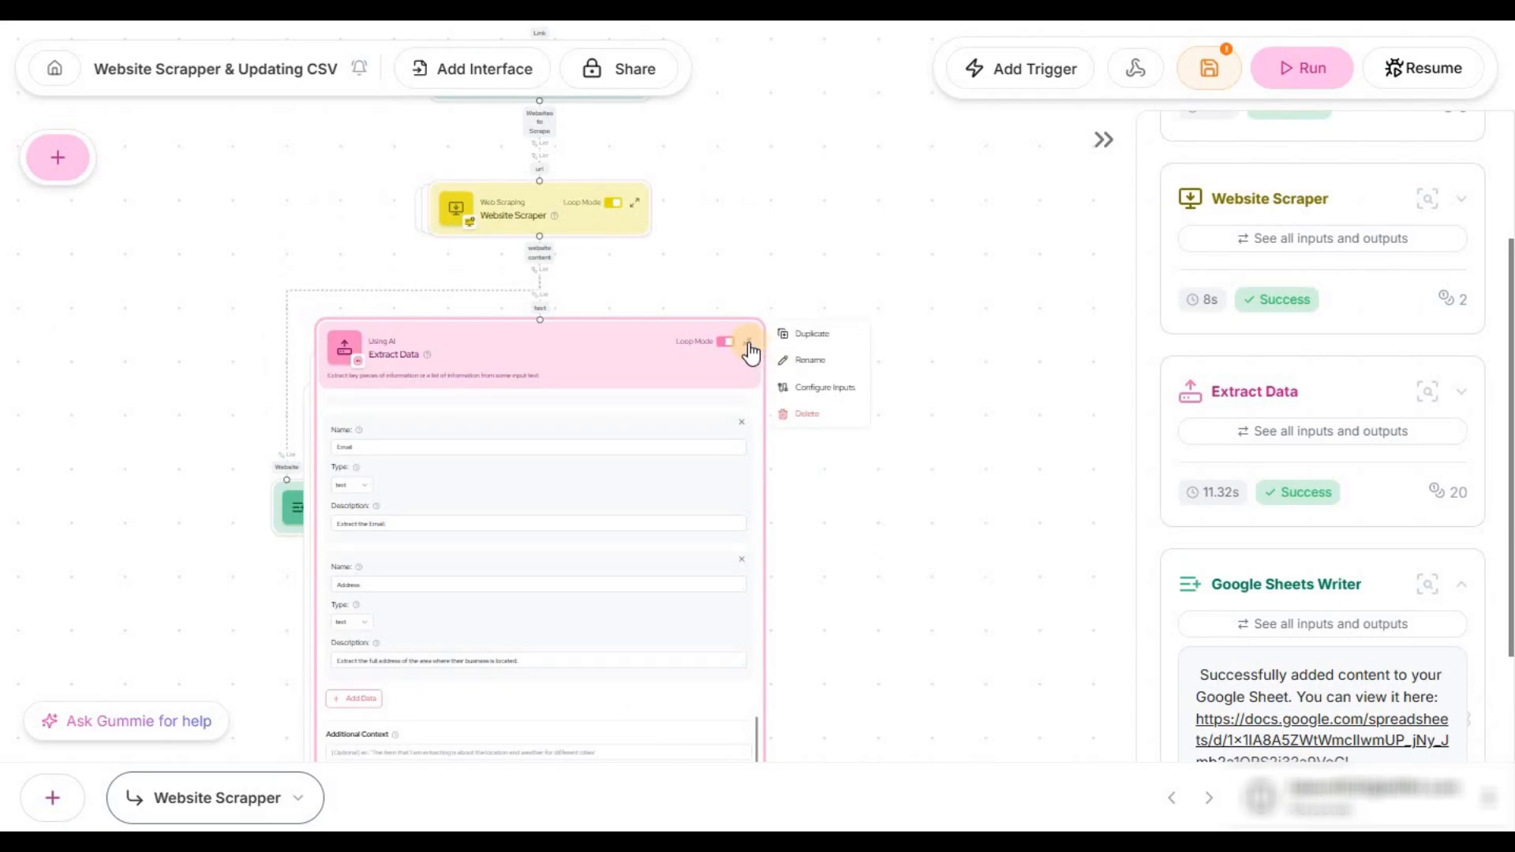
left_click(747, 344)
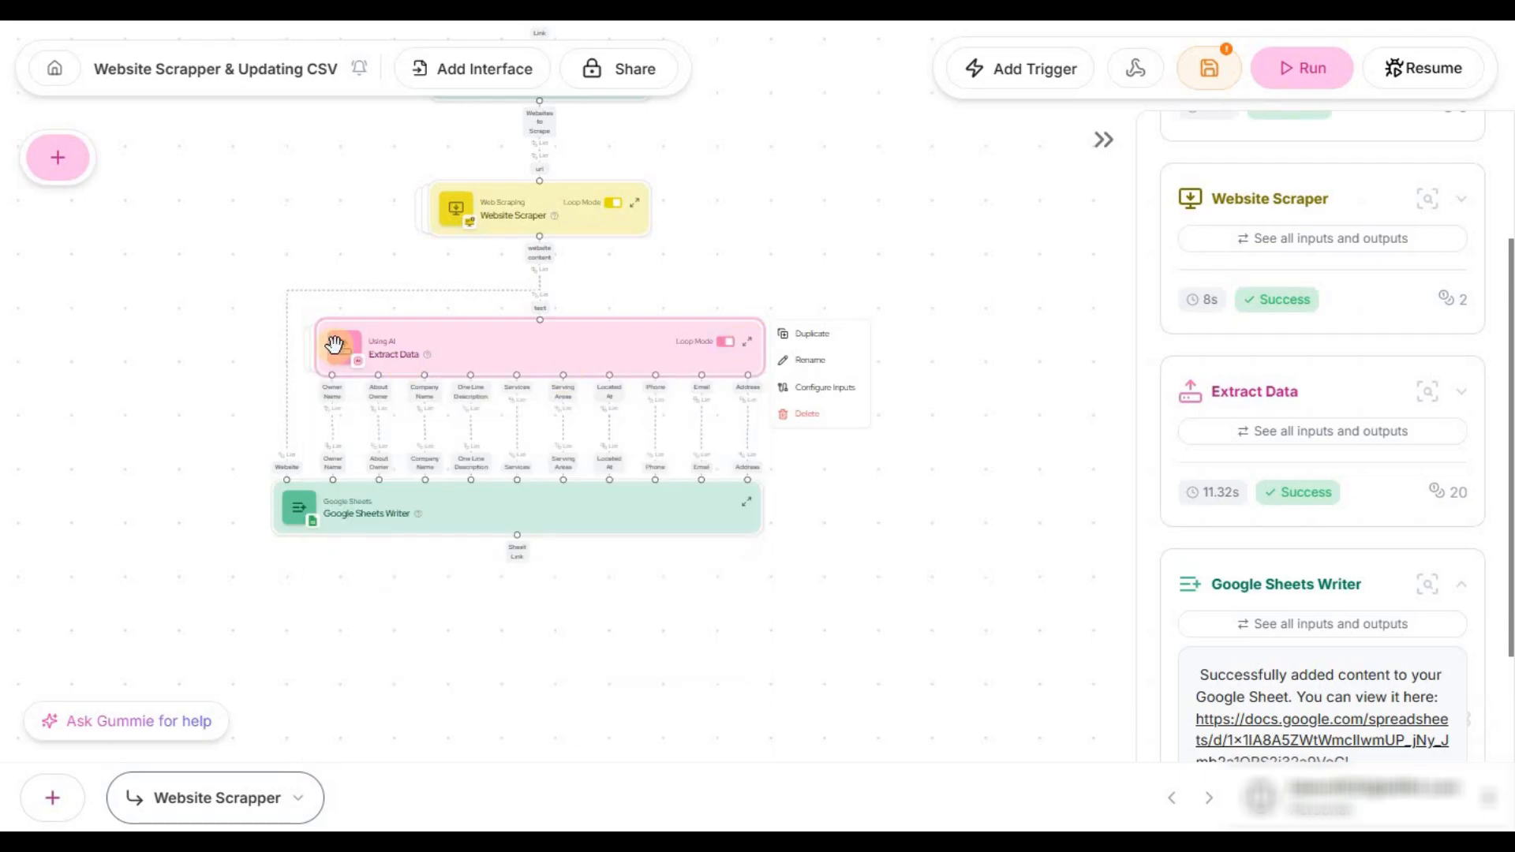
Examine how the Extract Data outputs and the website link connect to the Google Sheets Writer inputs, along with the upstream Website Scraper node.
scroll(604, 341, "up", 5)
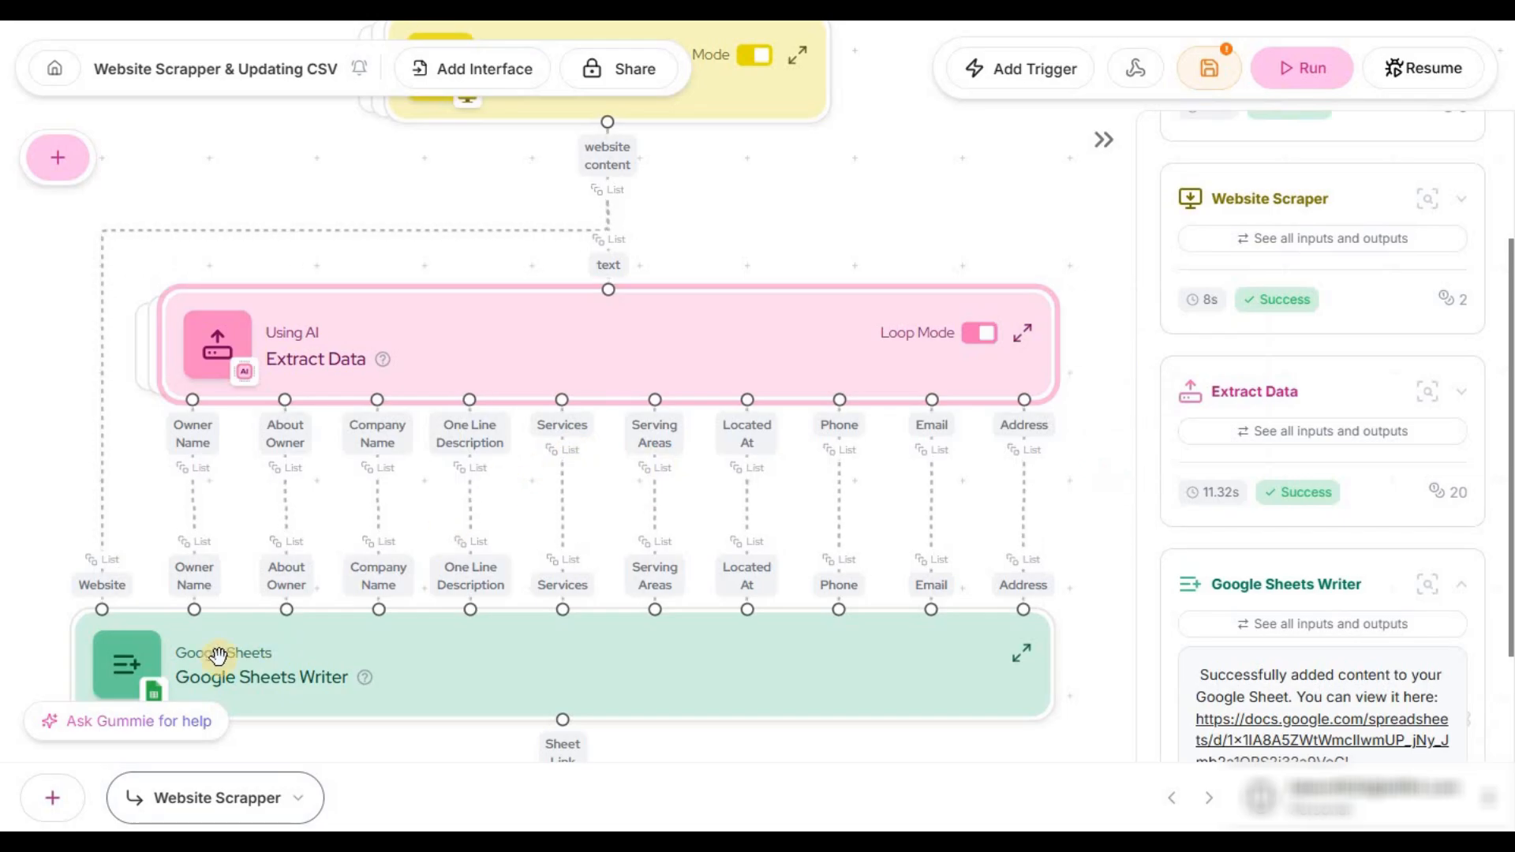
scroll(604, 417, "down", 3)
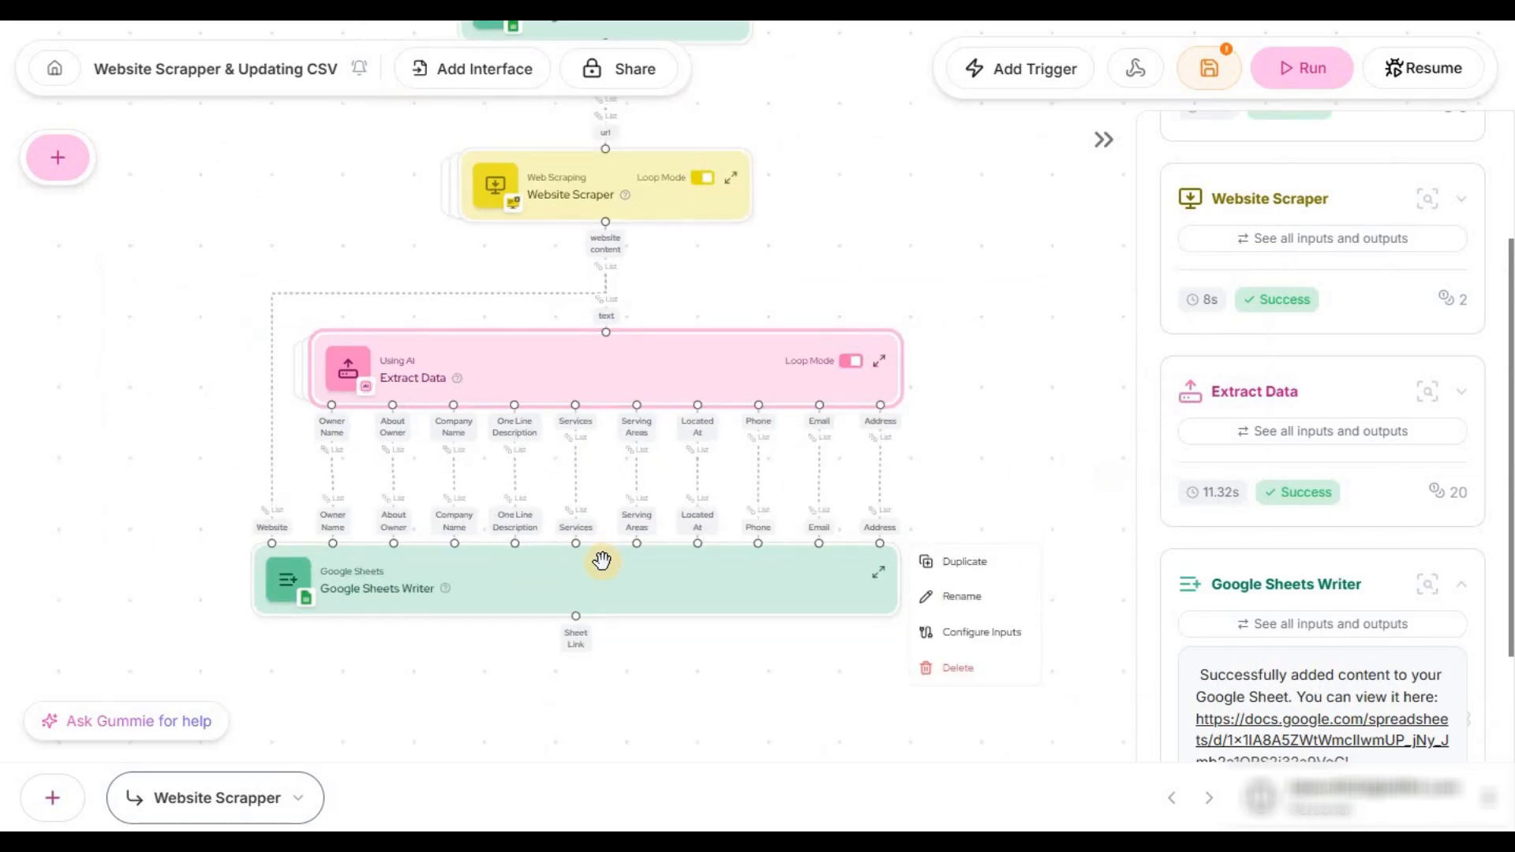
scroll(601, 561, "up", 4)
scroll(434, 555, "down", 2)
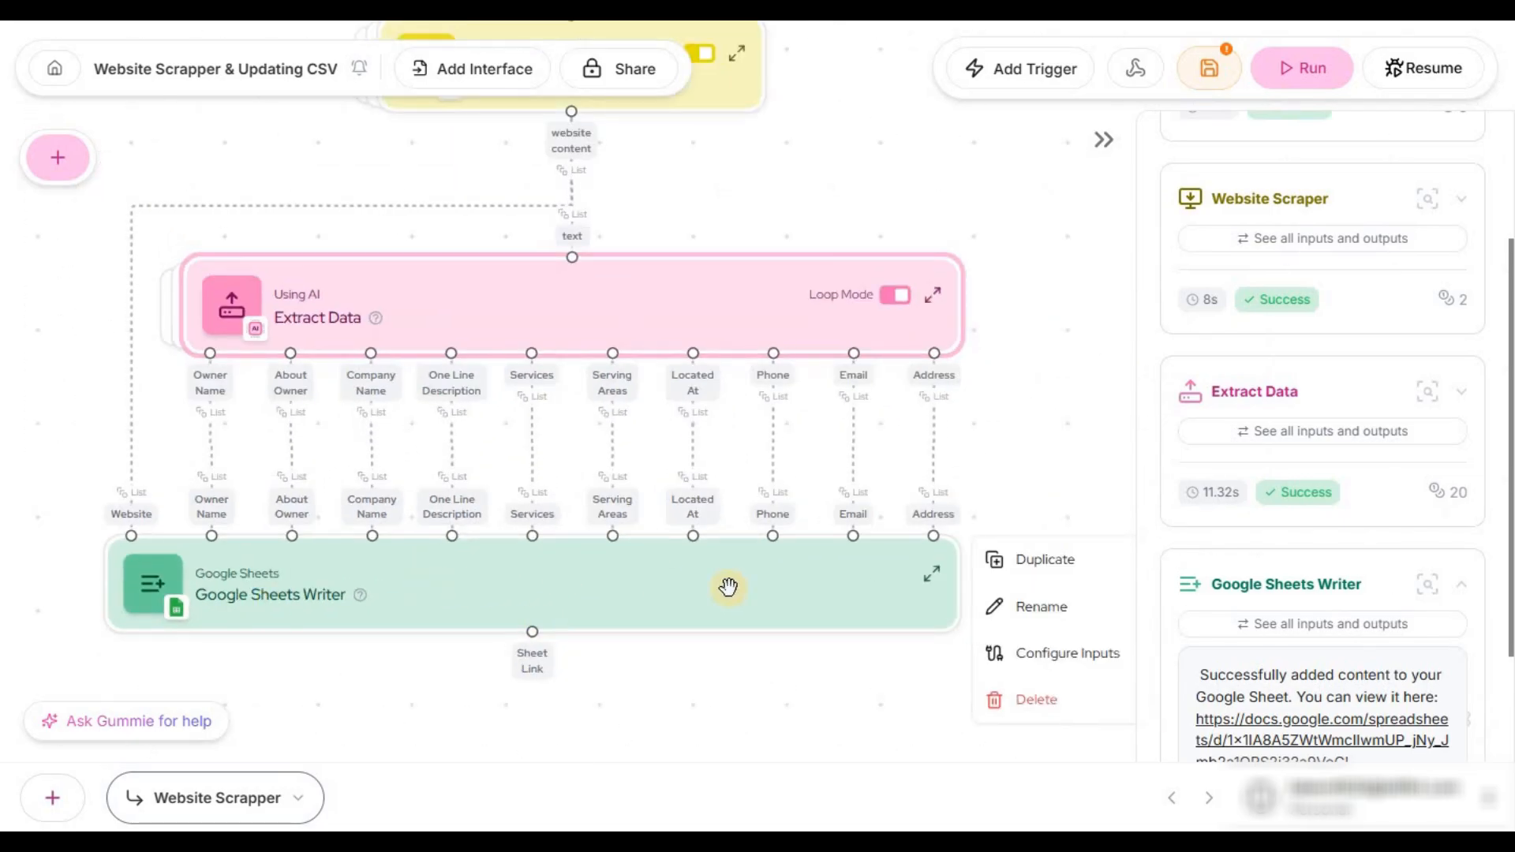
scroll(874, 626, "down", 2)
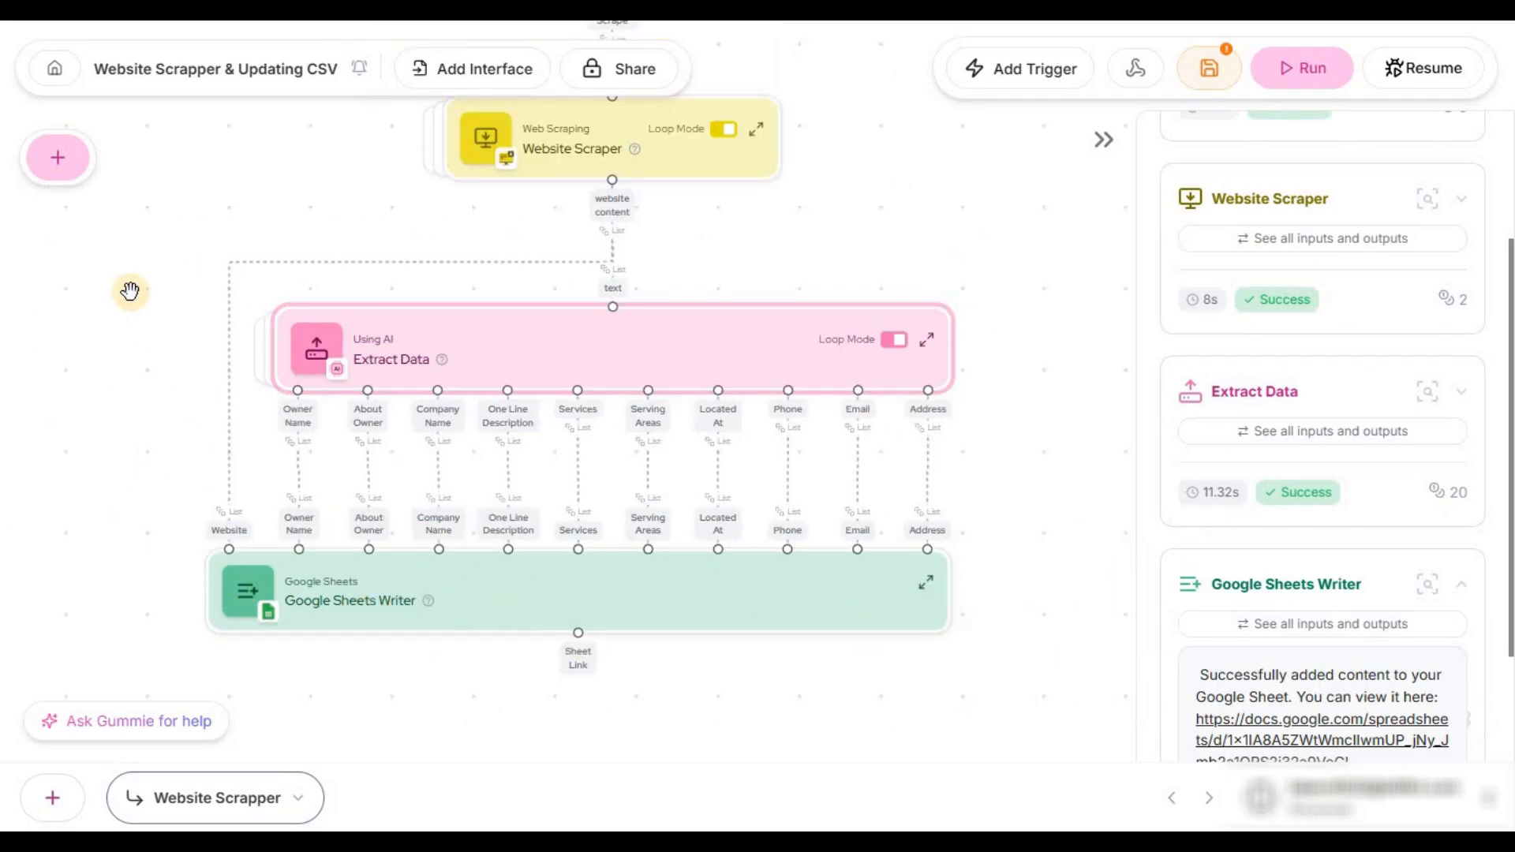
left_click_drag(130, 293, 139, 431)
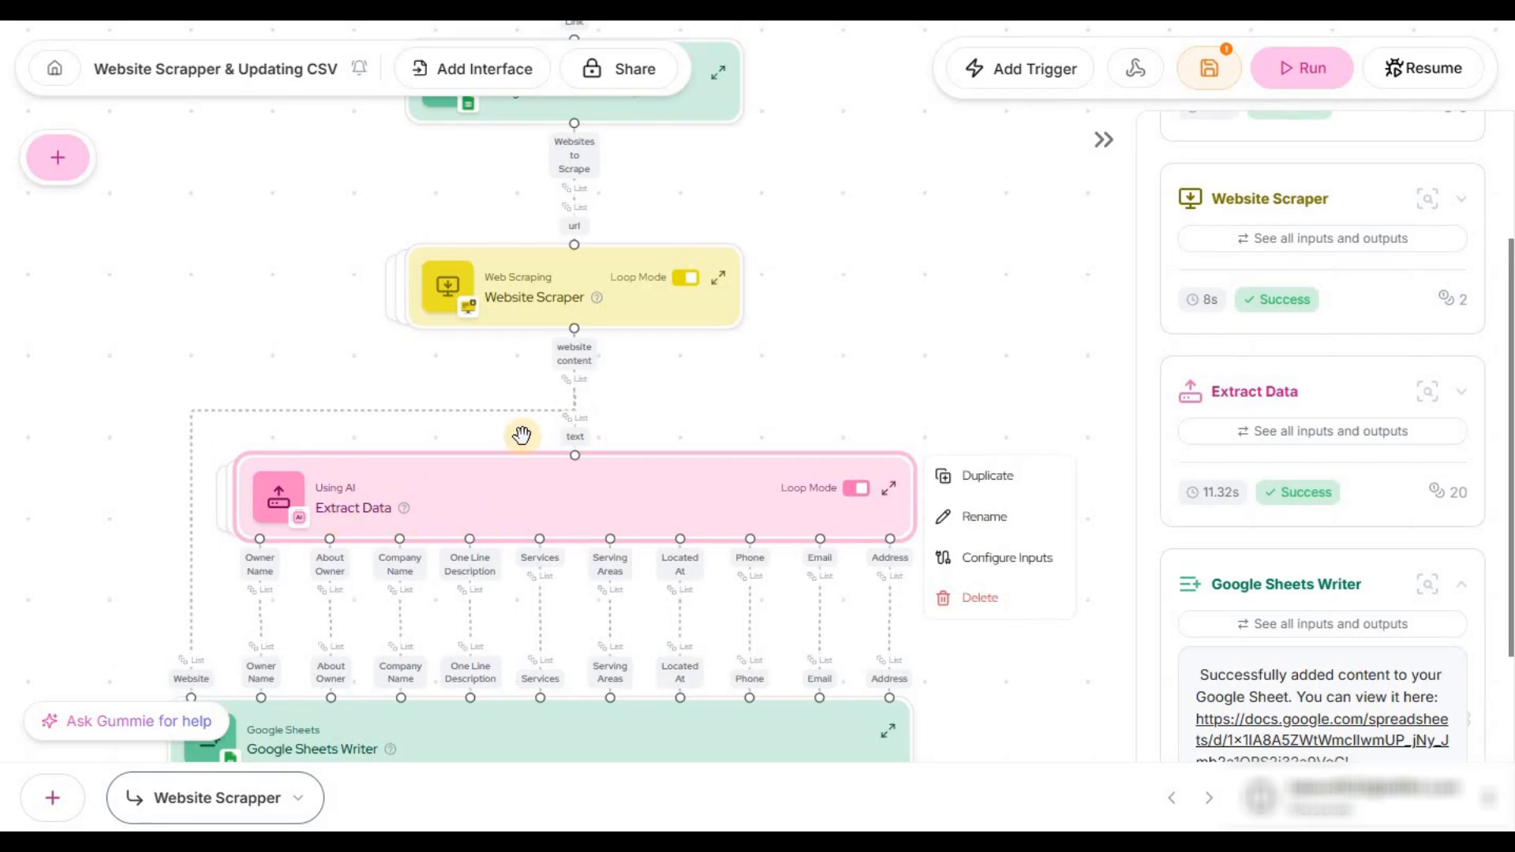
mouse_move(413, 299)
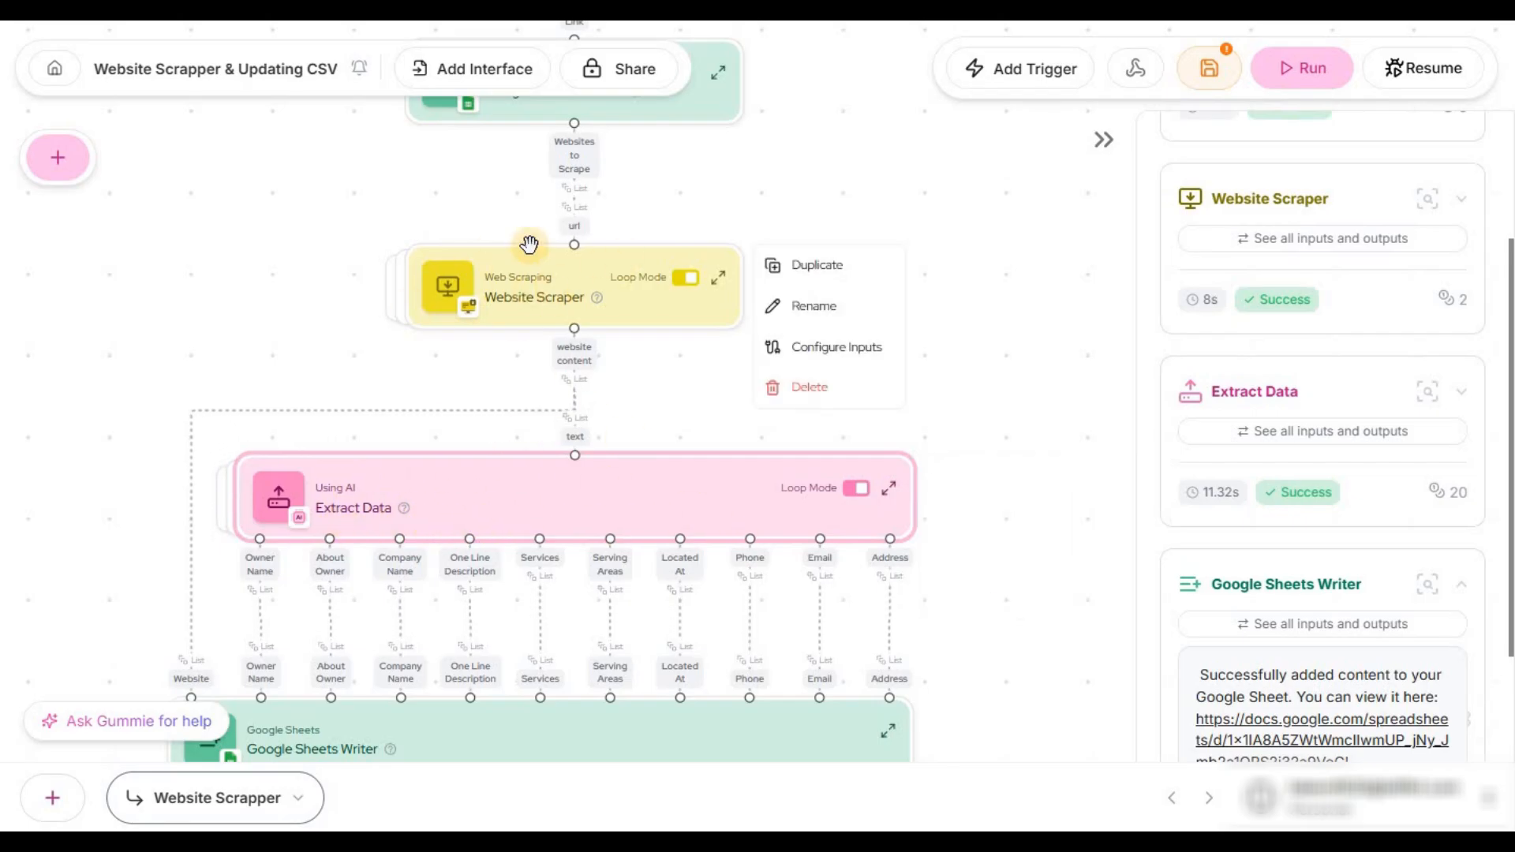
scroll(1020, 497, "down", 3)
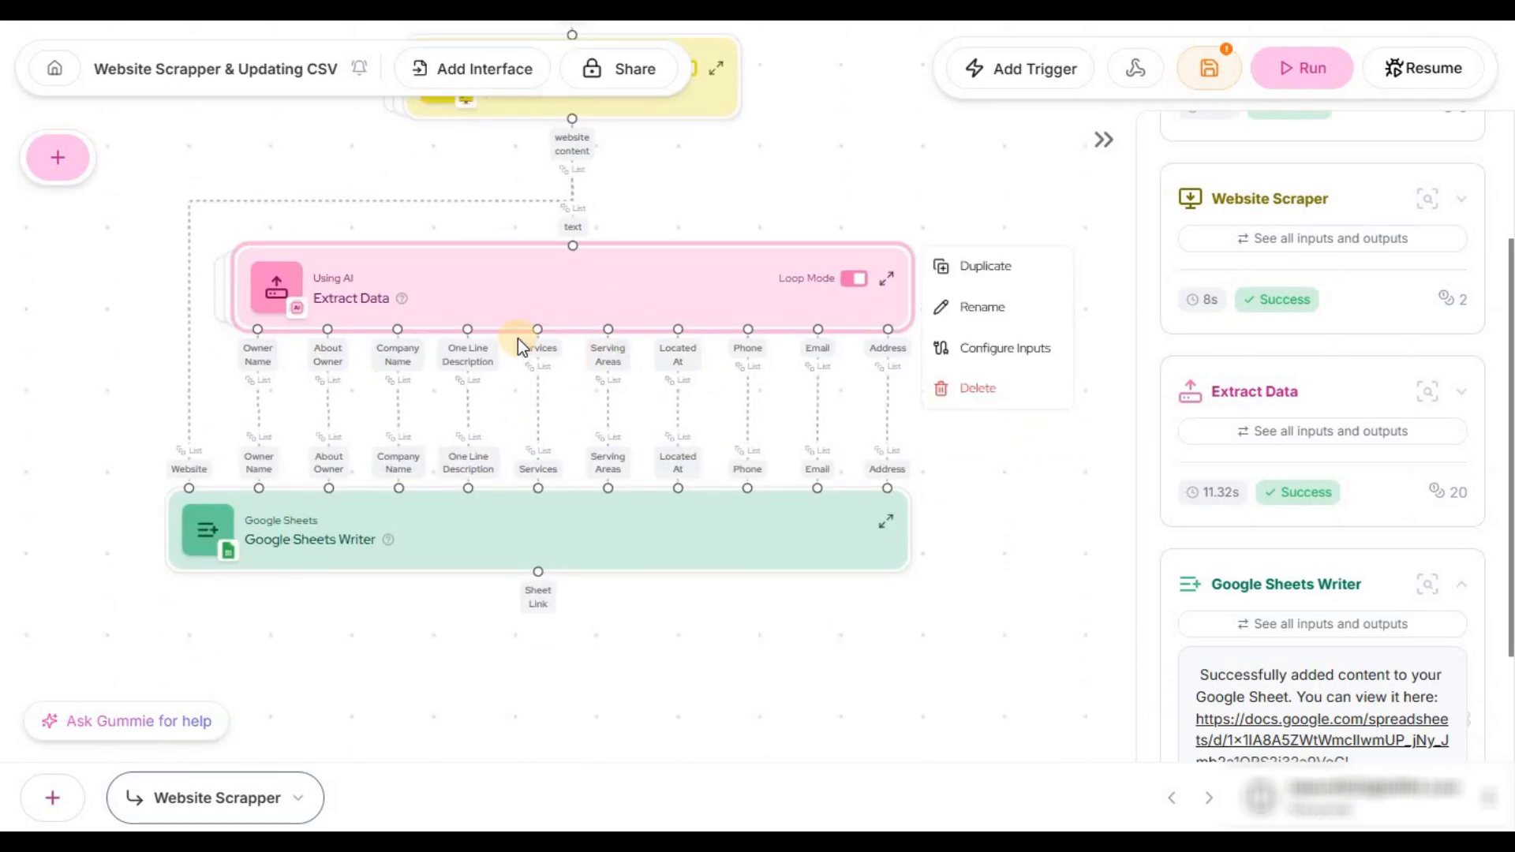
Open the Extract Data run's inputs and outputs and read through the scraped website text passed in from Website Scraper.
scroll(1283, 458, "down", 2)
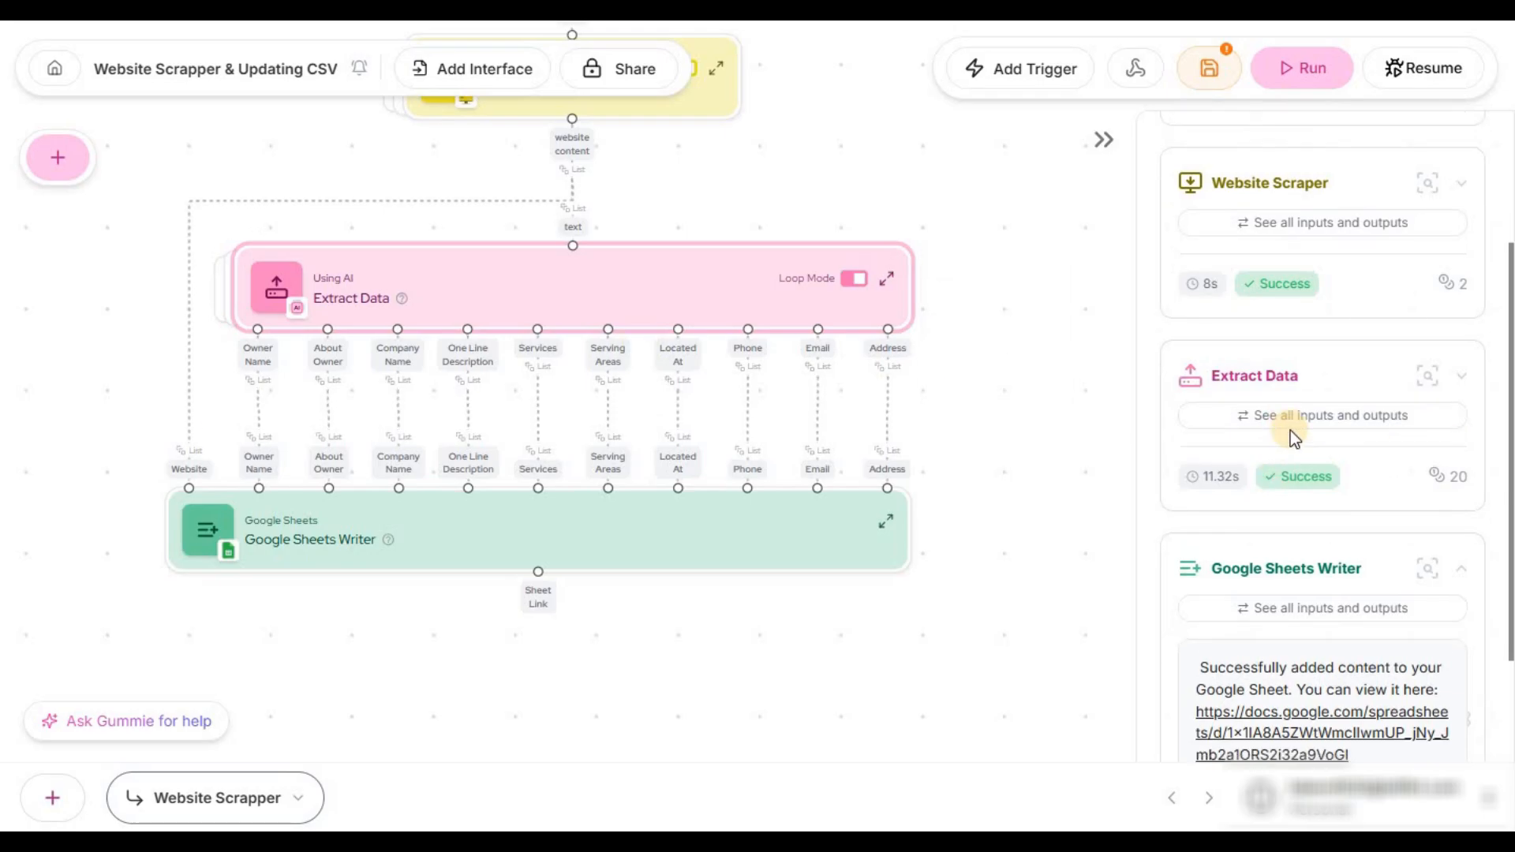
scroll(1273, 341, "up", 3)
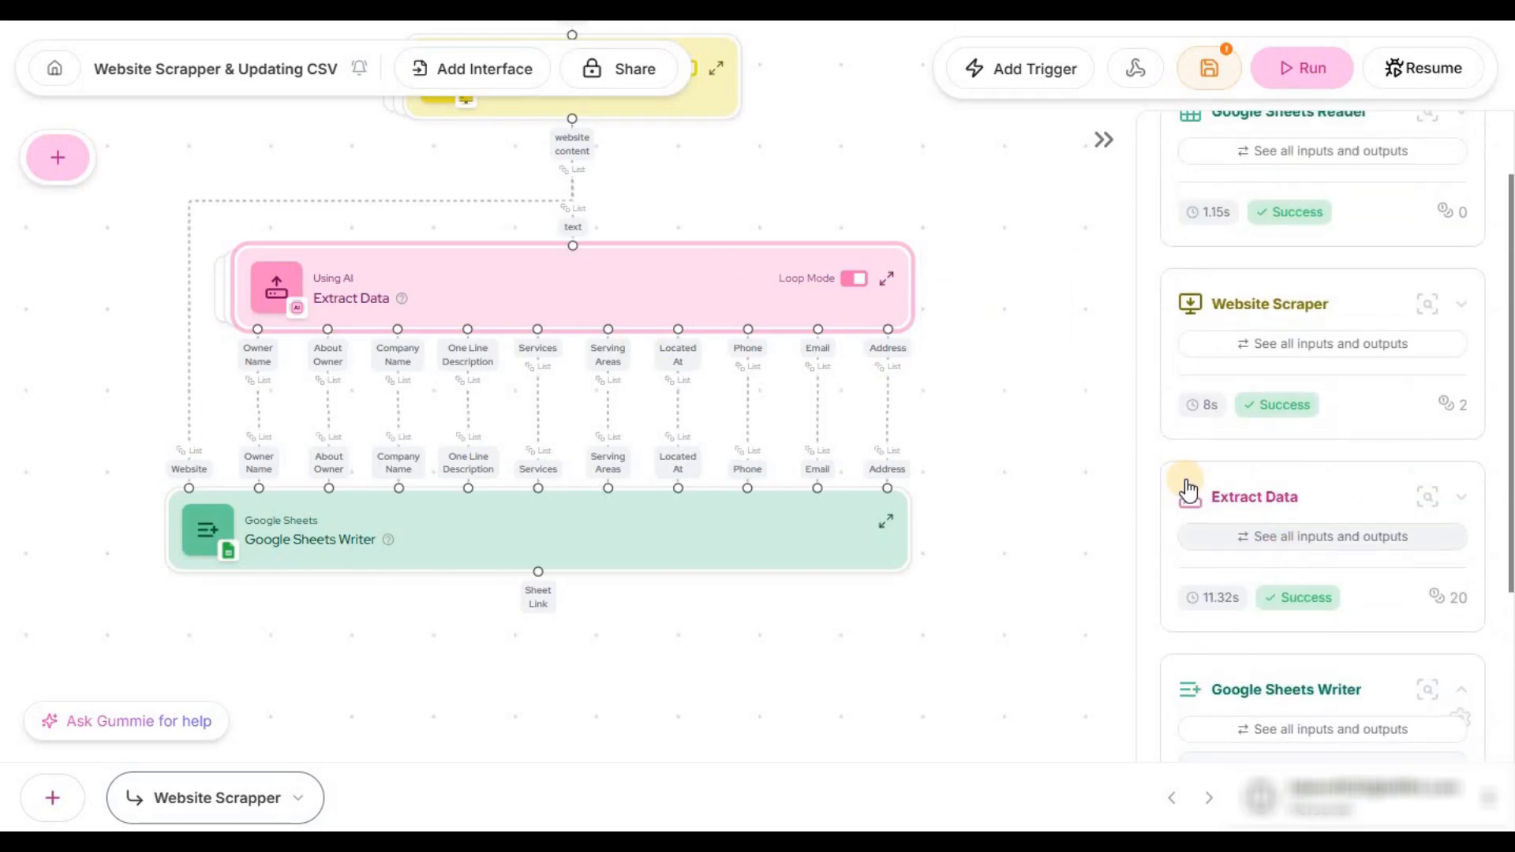
left_click(1311, 539)
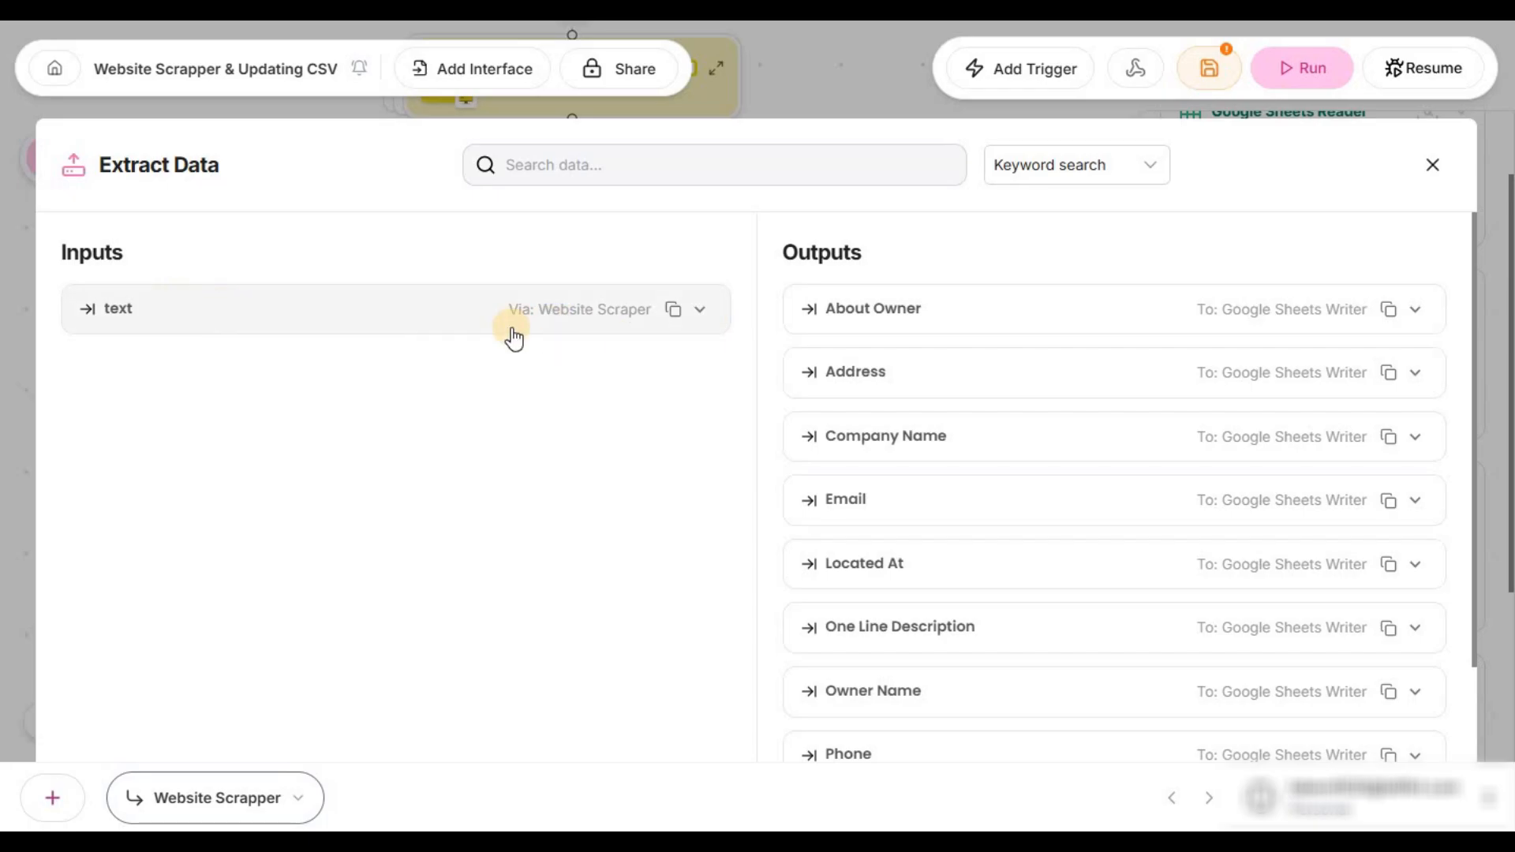
left_click(324, 320)
left_click(374, 382)
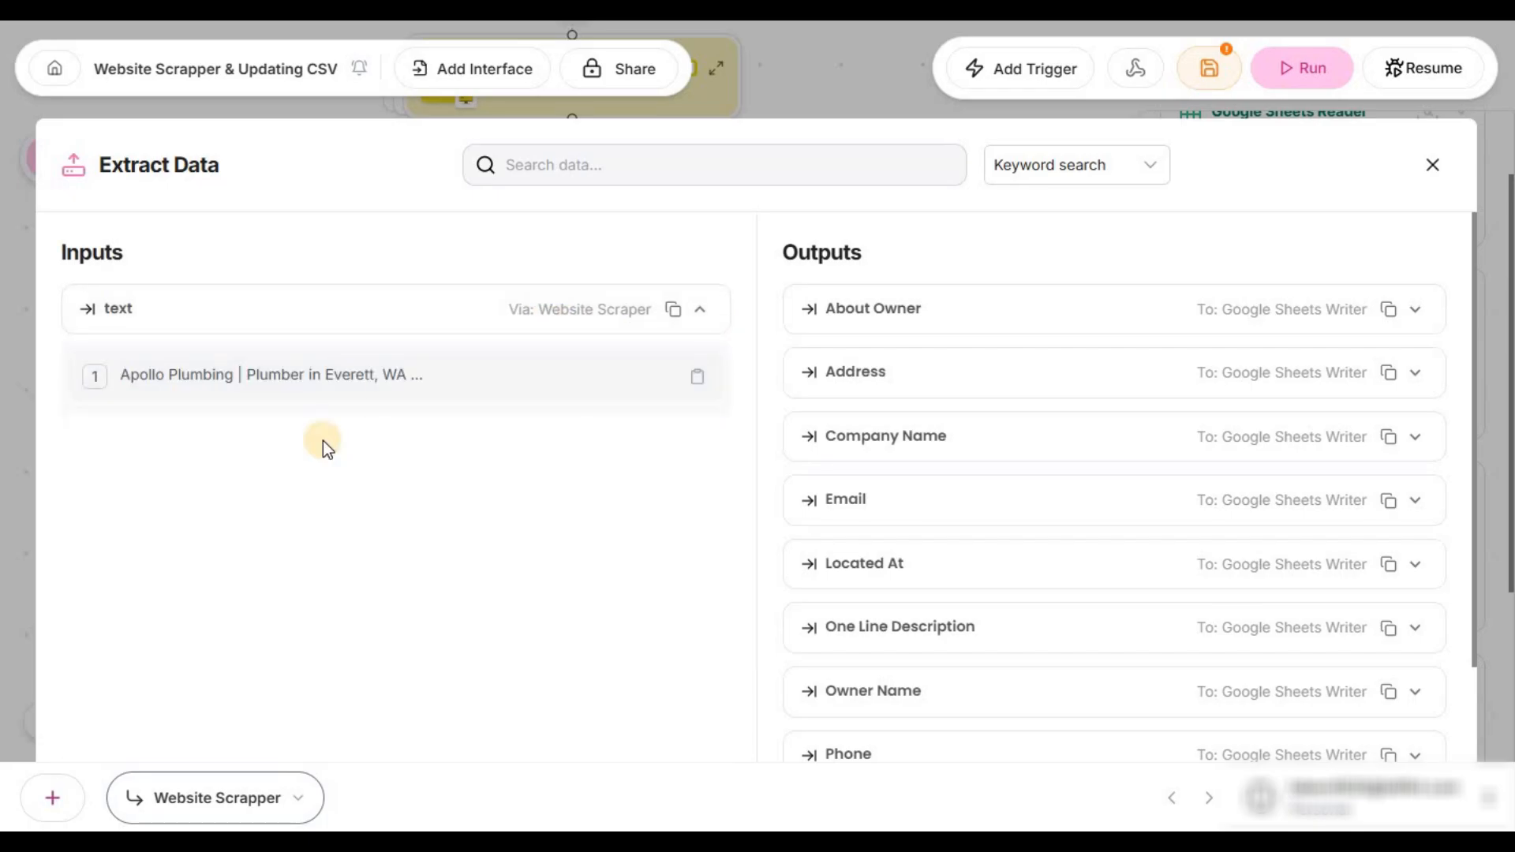
scroll(552, 552, "down", 3)
scroll(473, 513, "down", 8)
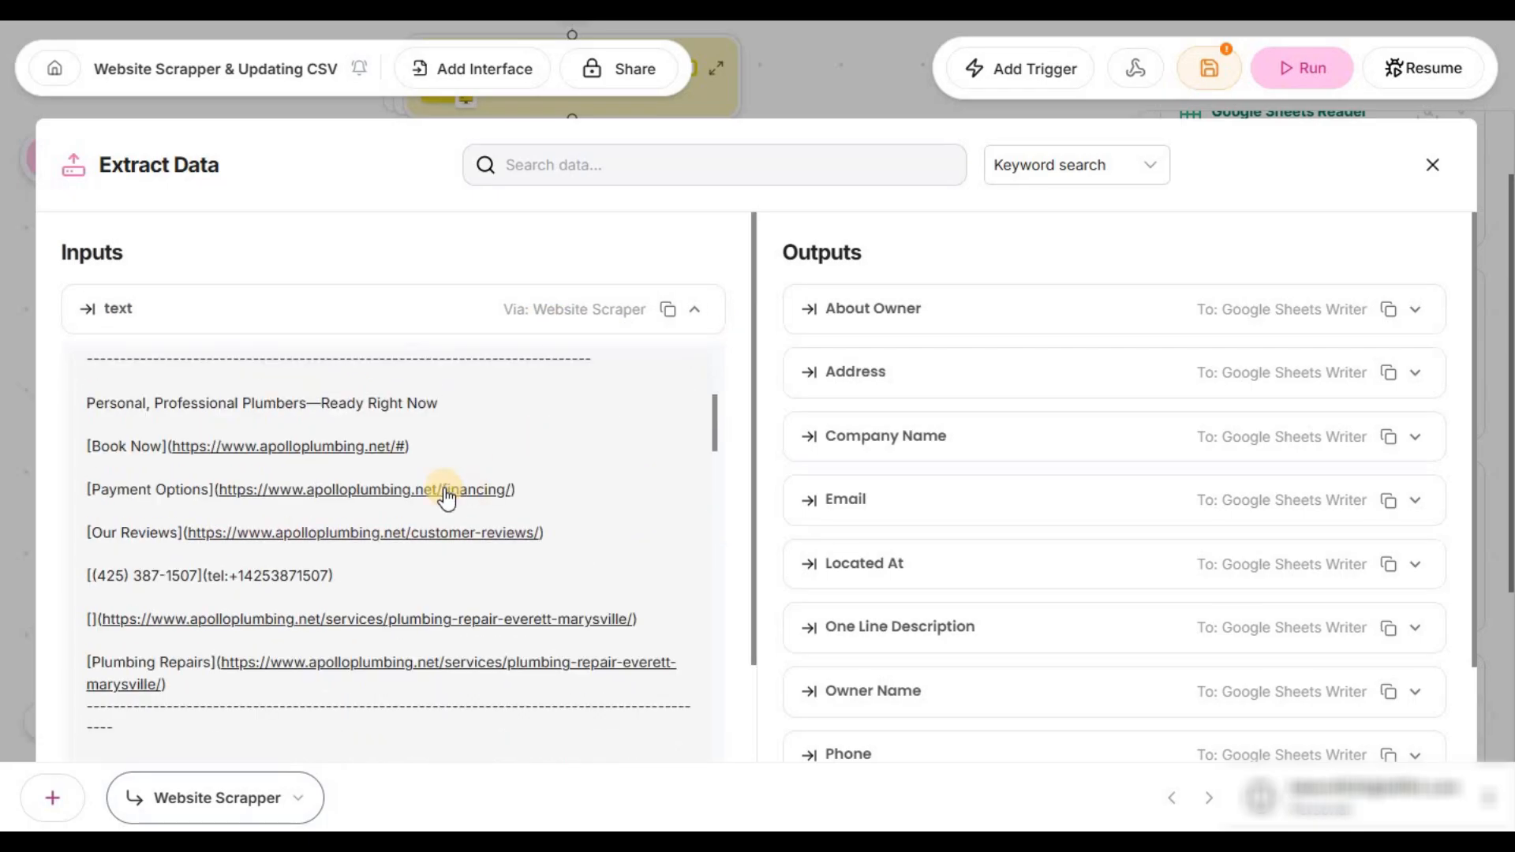
scroll(631, 545, "up", 12)
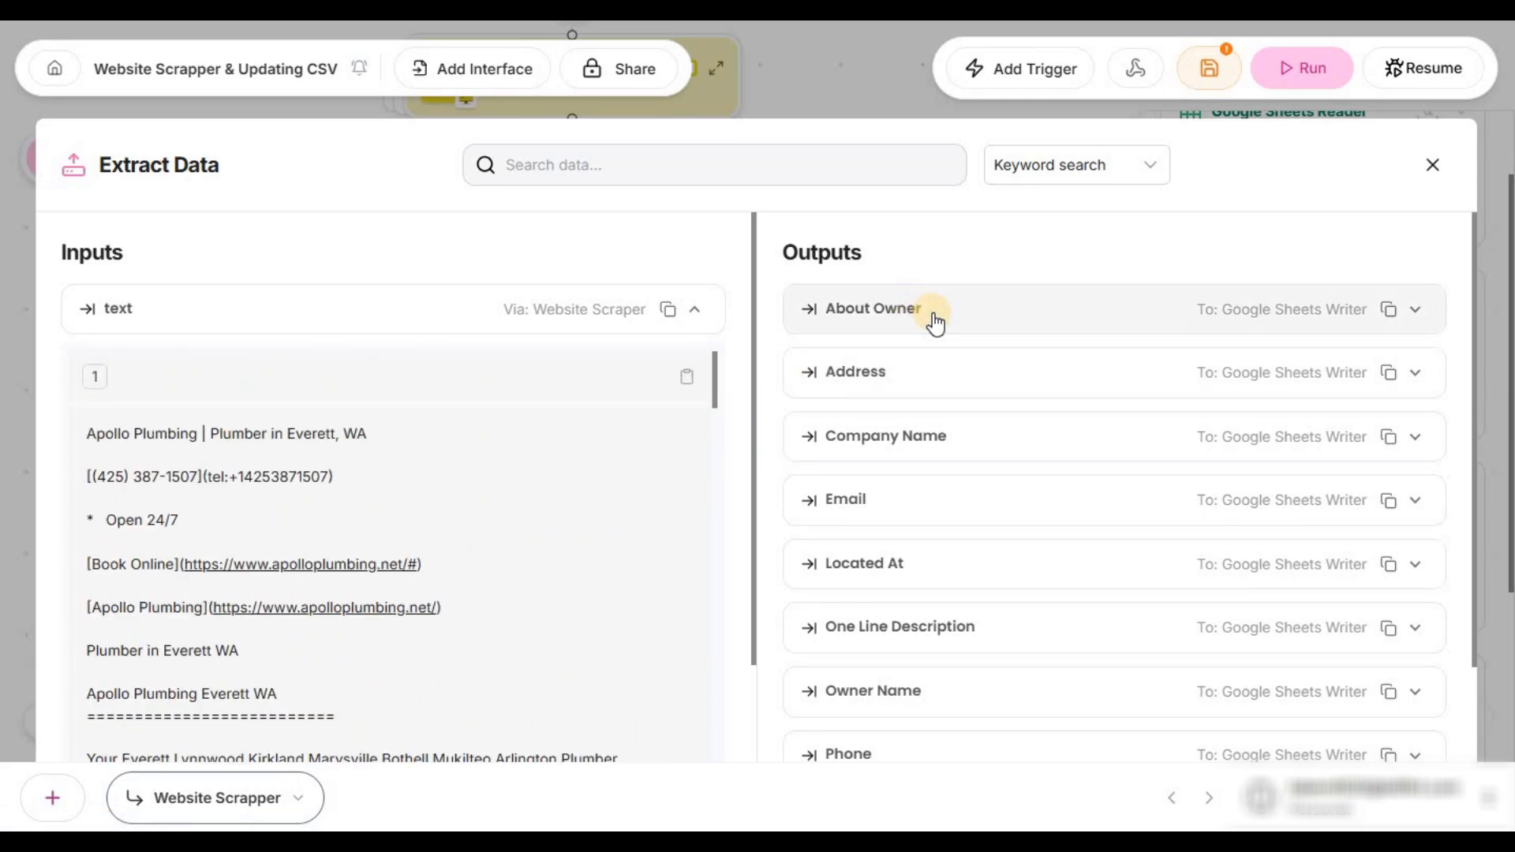
Expand the About Owner output of the Extract Data run, read its full text, and collapse it.
left_click(971, 324)
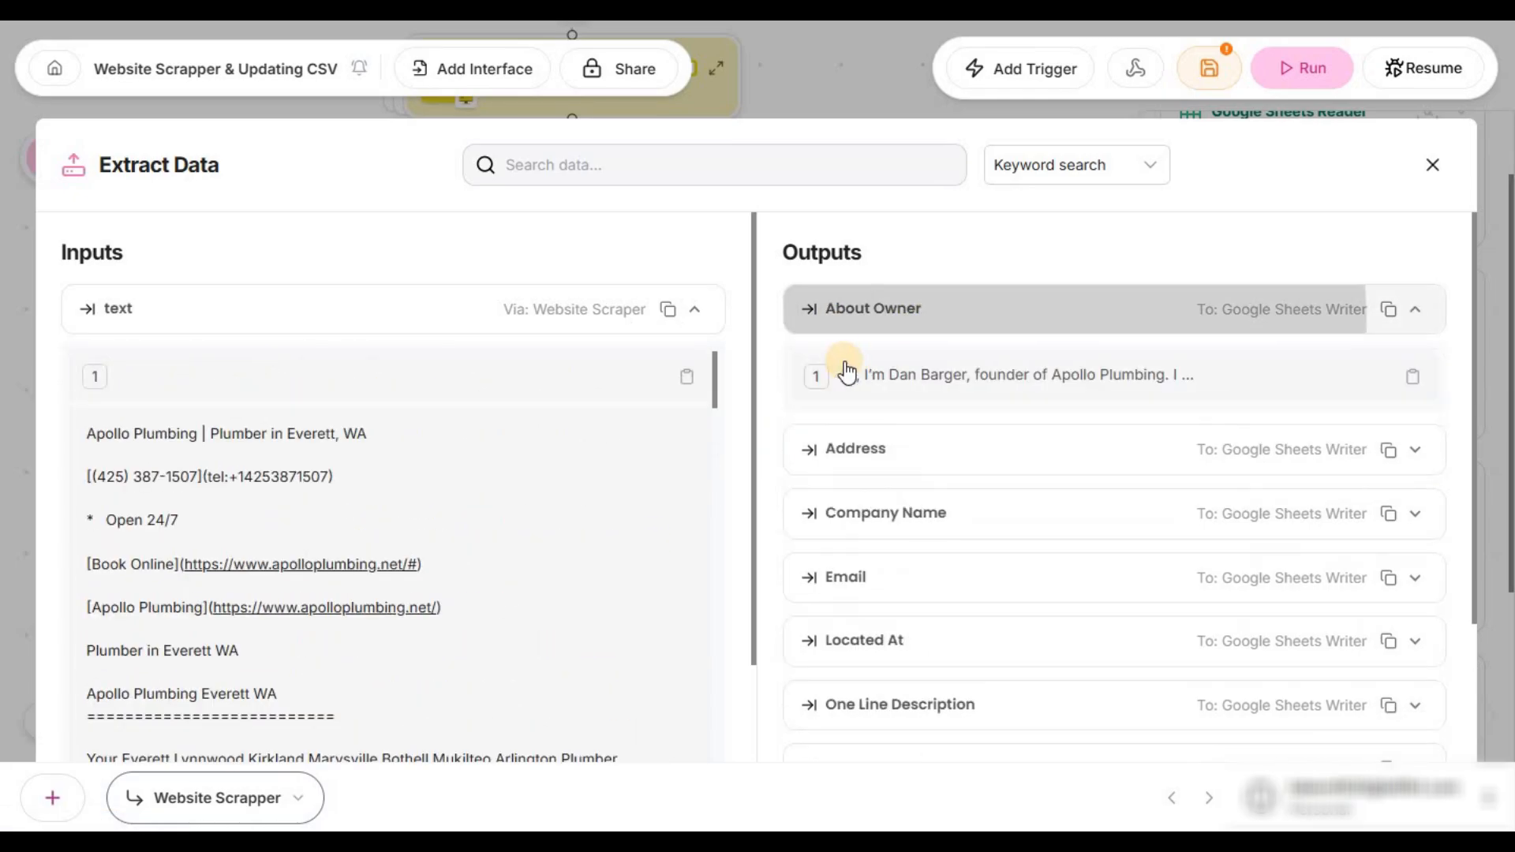
left_click(996, 392)
left_click_drag(818, 433, 1094, 586)
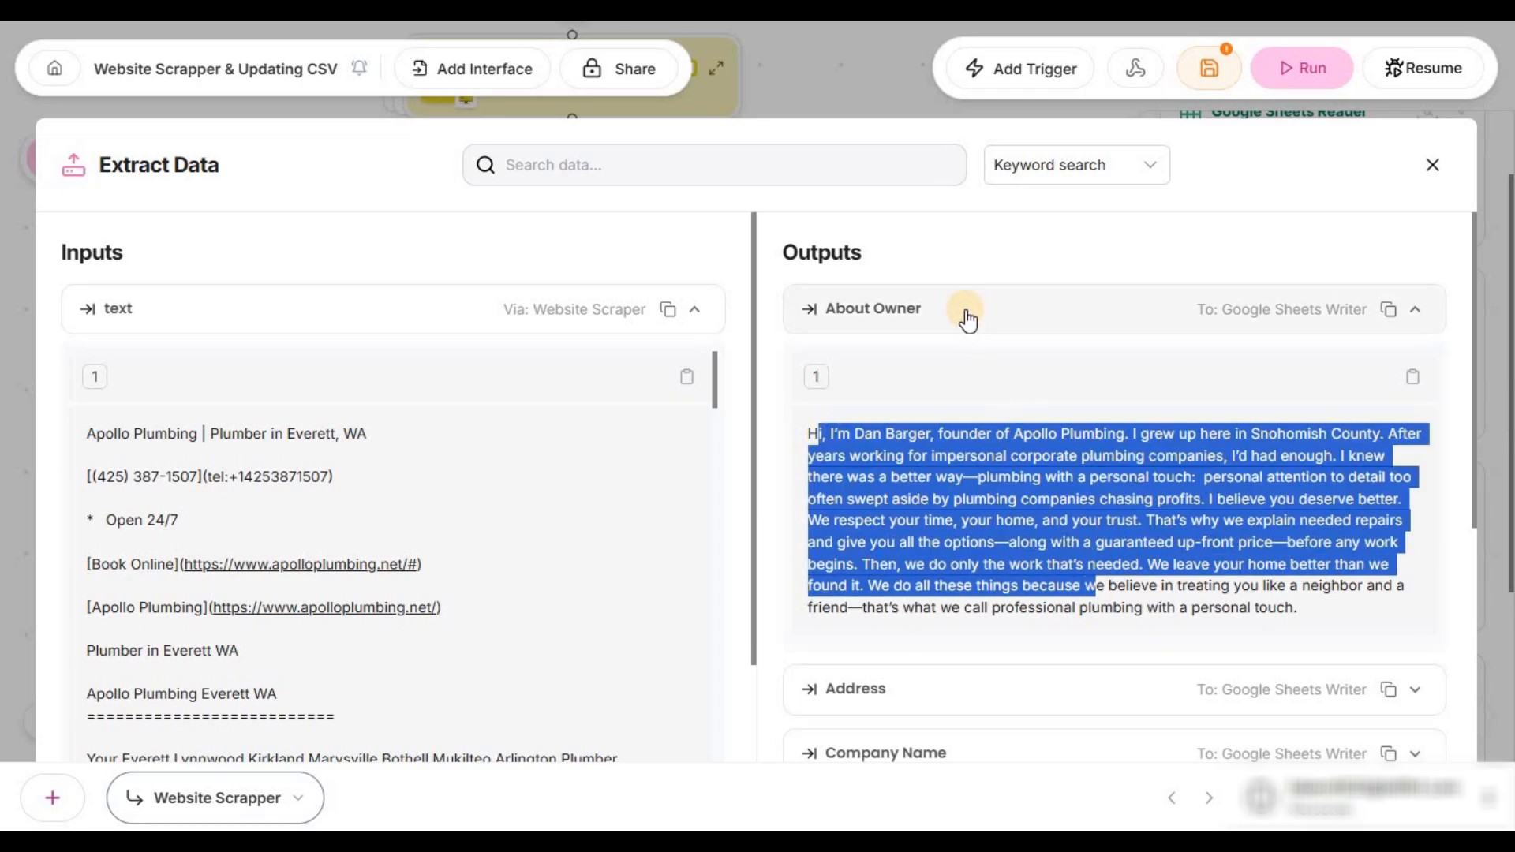
left_click(967, 315)
Check the Address, Company Name and Email outputs of the Extract Data run in turn, collapsing each one.
left_click(907, 371)
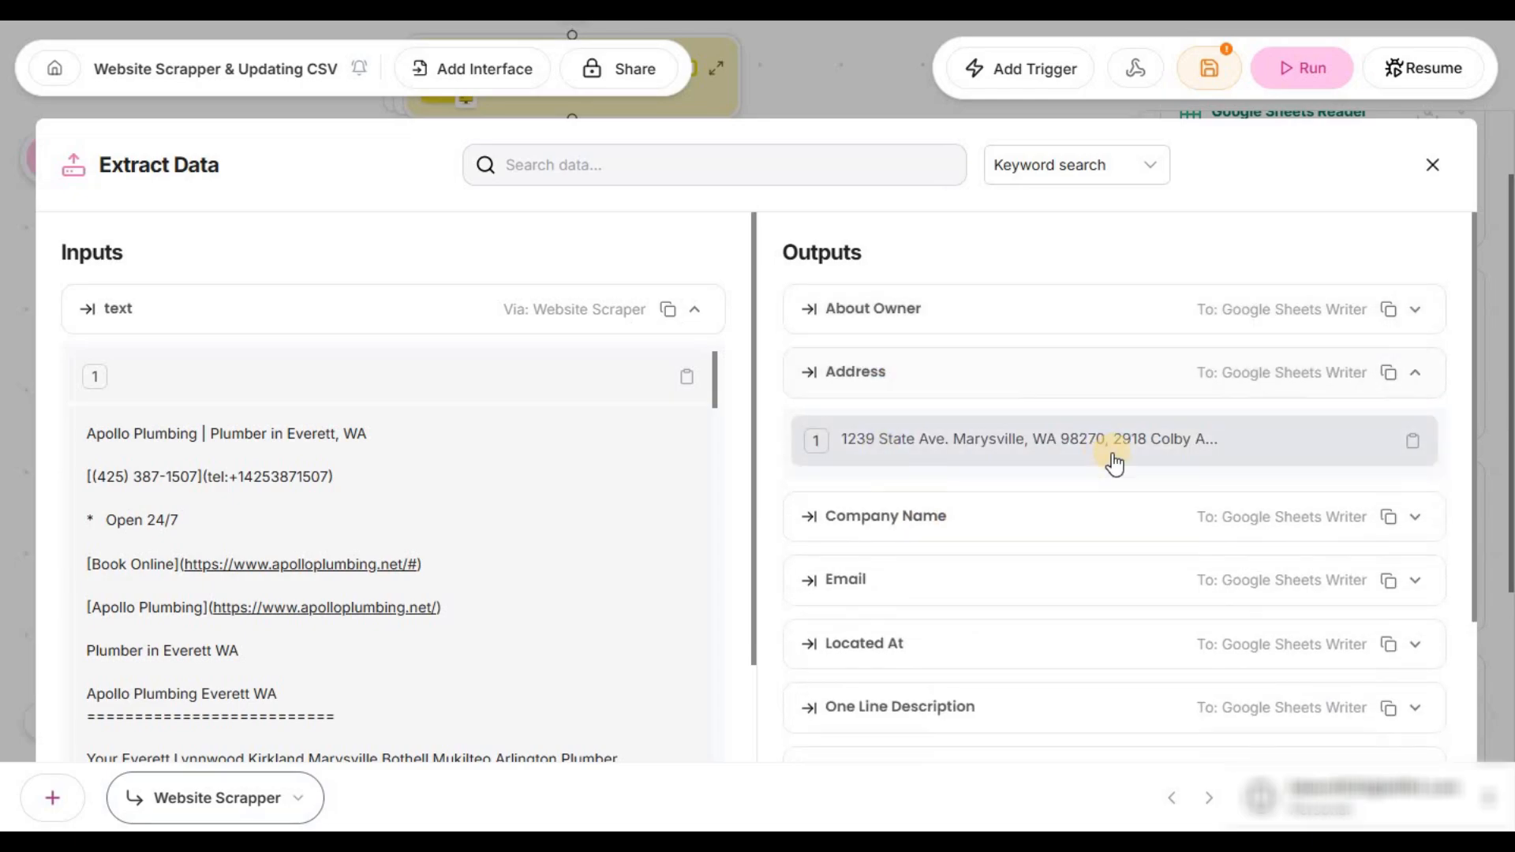
left_click(987, 372)
left_click(924, 437)
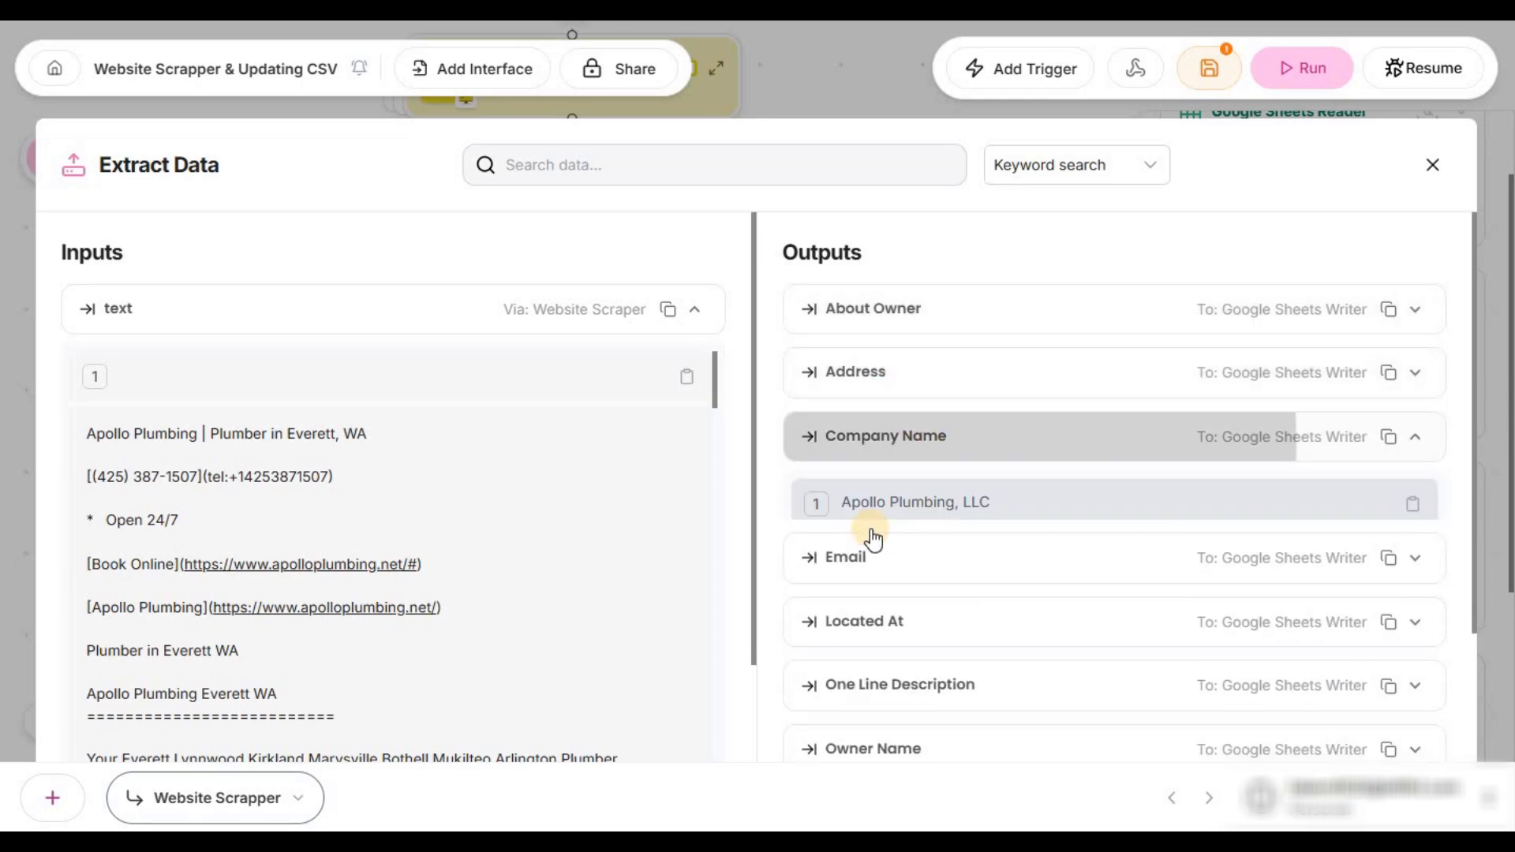
left_click(925, 436)
left_click(936, 509)
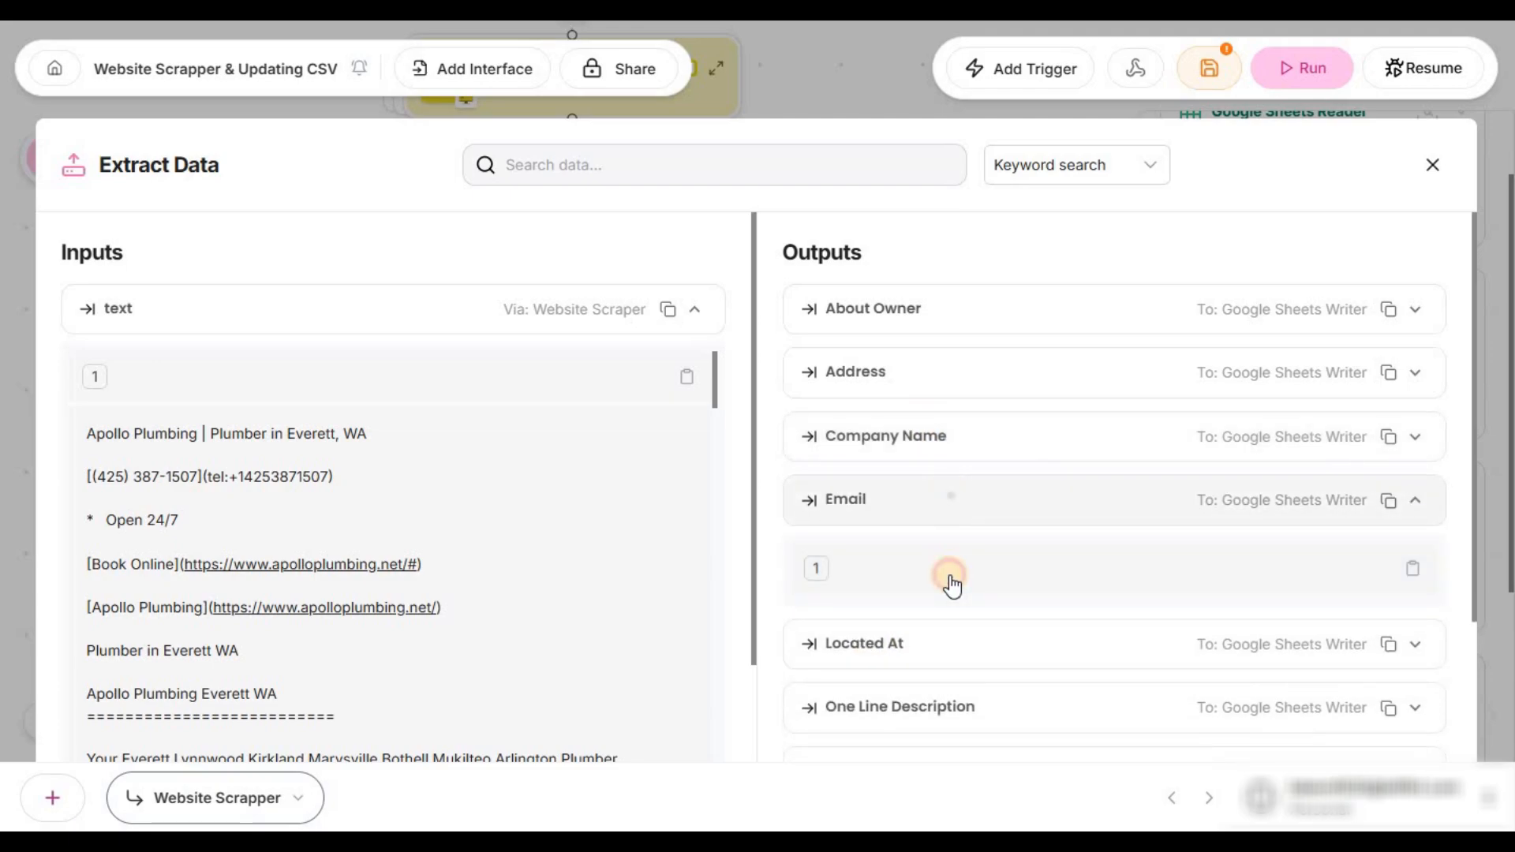
left_click(920, 509)
Check the Located At, One Line Description and Owner Name outputs of the Extract Data run.
scroll(915, 521, "down", 2)
left_click(917, 464)
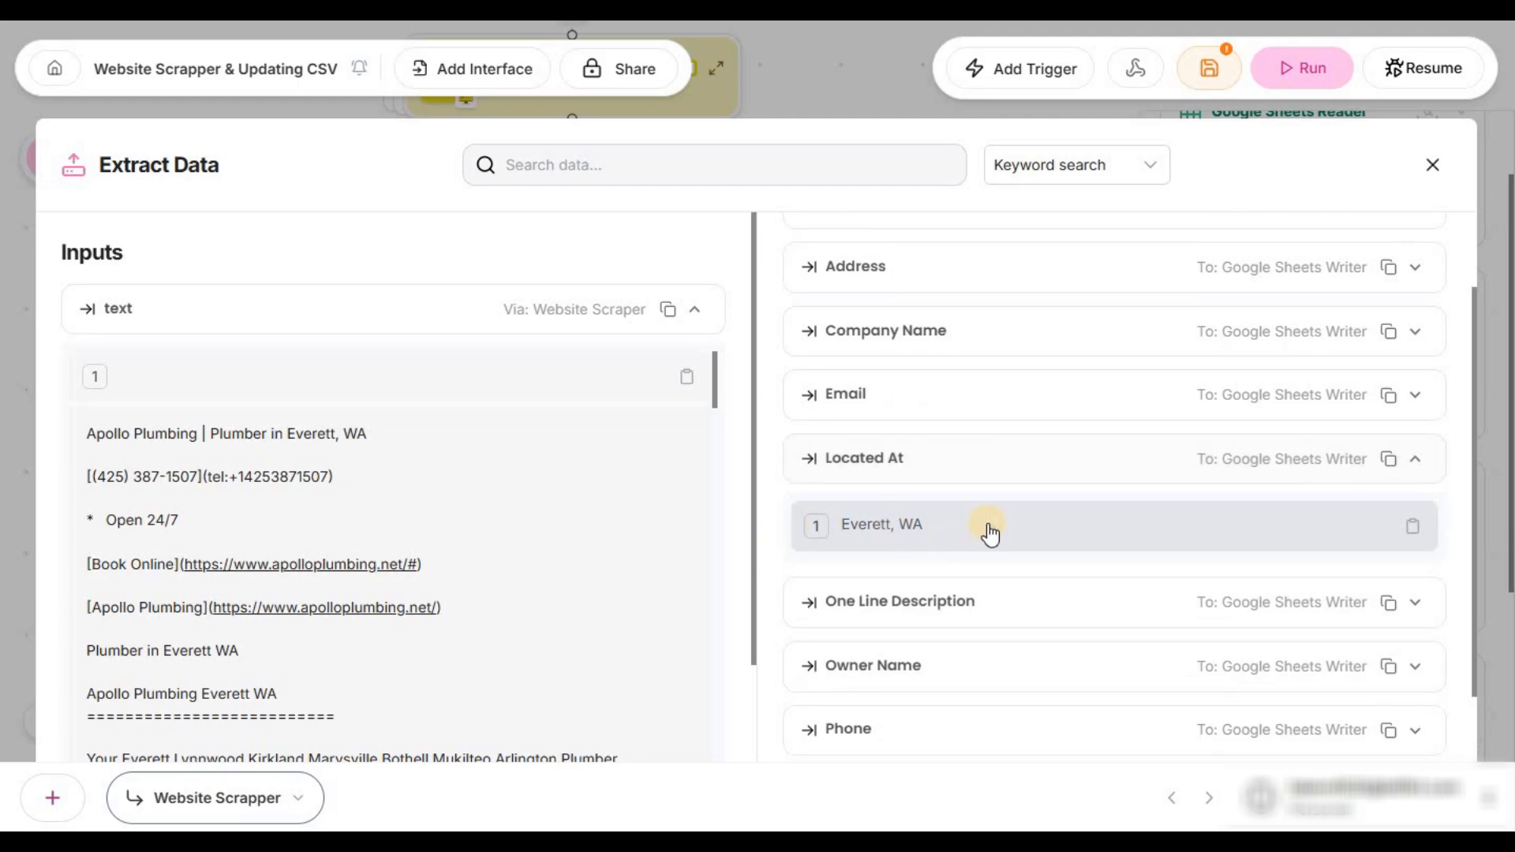
left_click(903, 456)
left_click(925, 543)
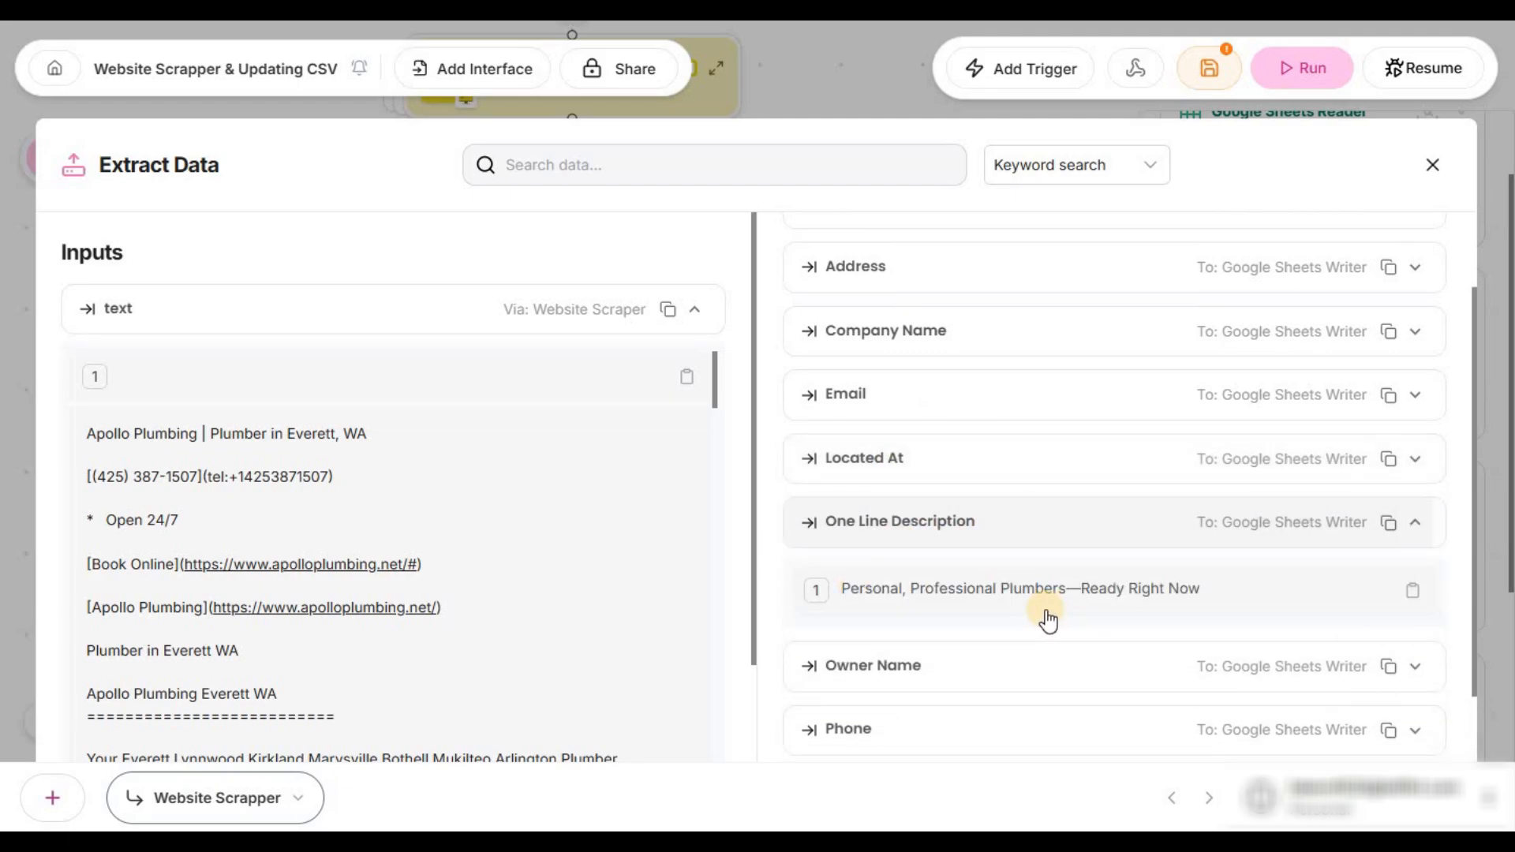
left_click(966, 548)
left_click(908, 598)
scroll(973, 619, "down", 2)
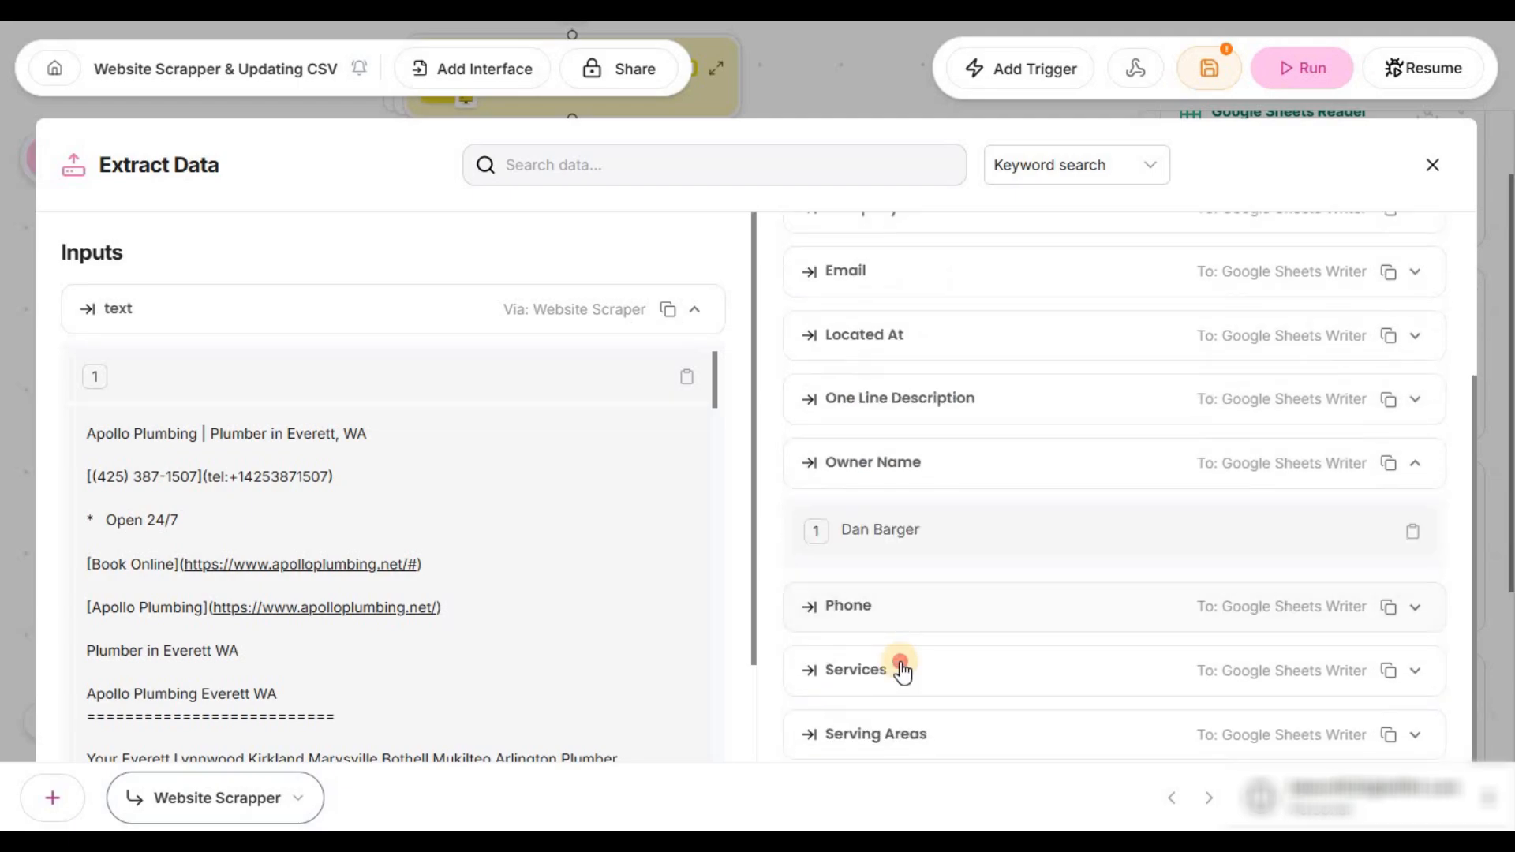
Expand the Services output, read its full list, and close the Extract Data inputs and outputs.
left_click(900, 669)
scroll(1010, 687, "down", 1)
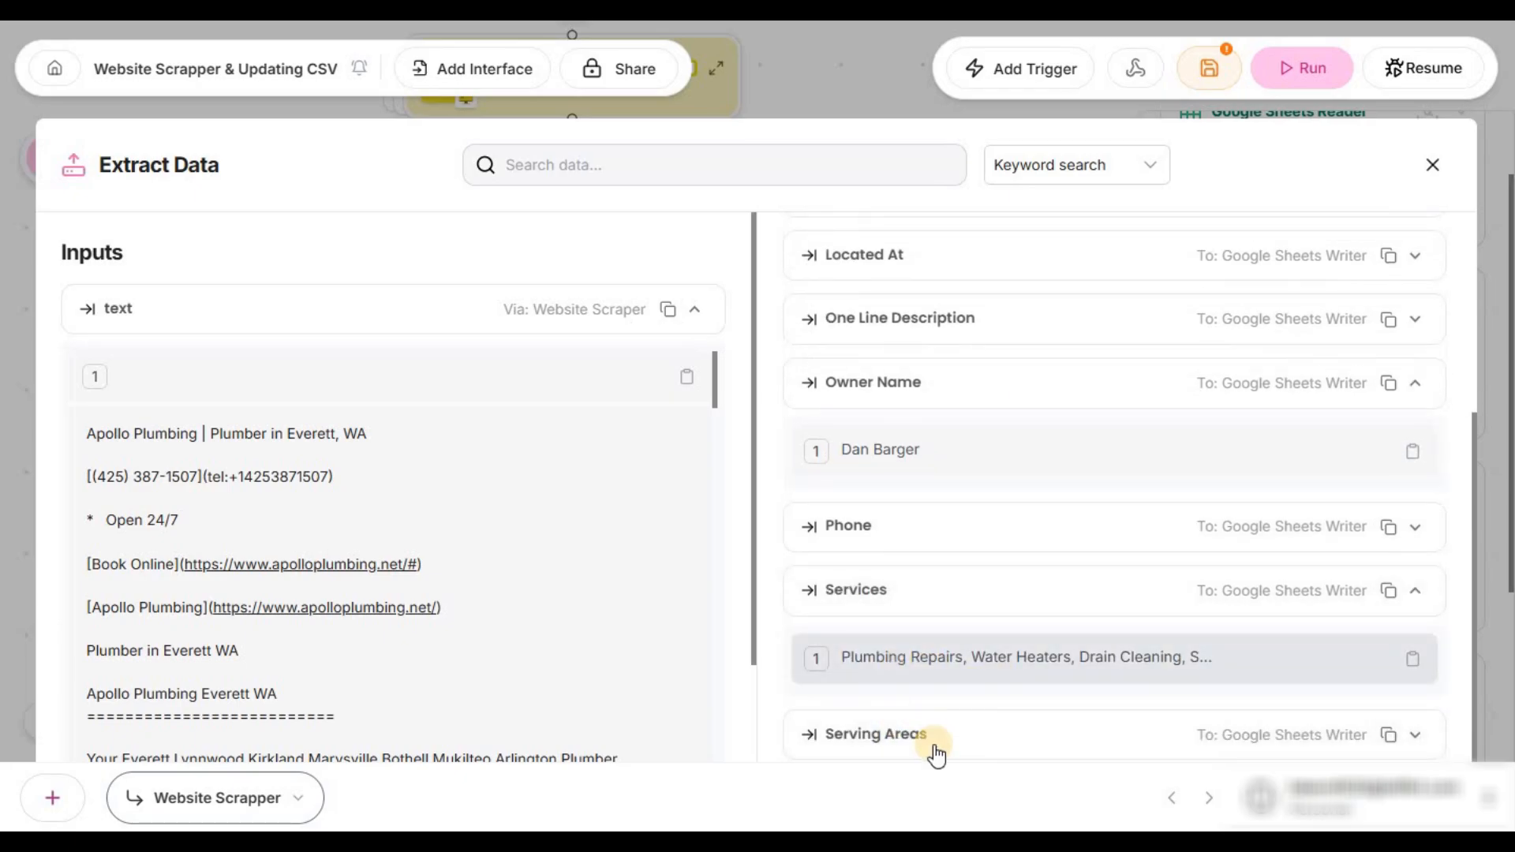
left_click(979, 671)
scroll(979, 677, "down", 2)
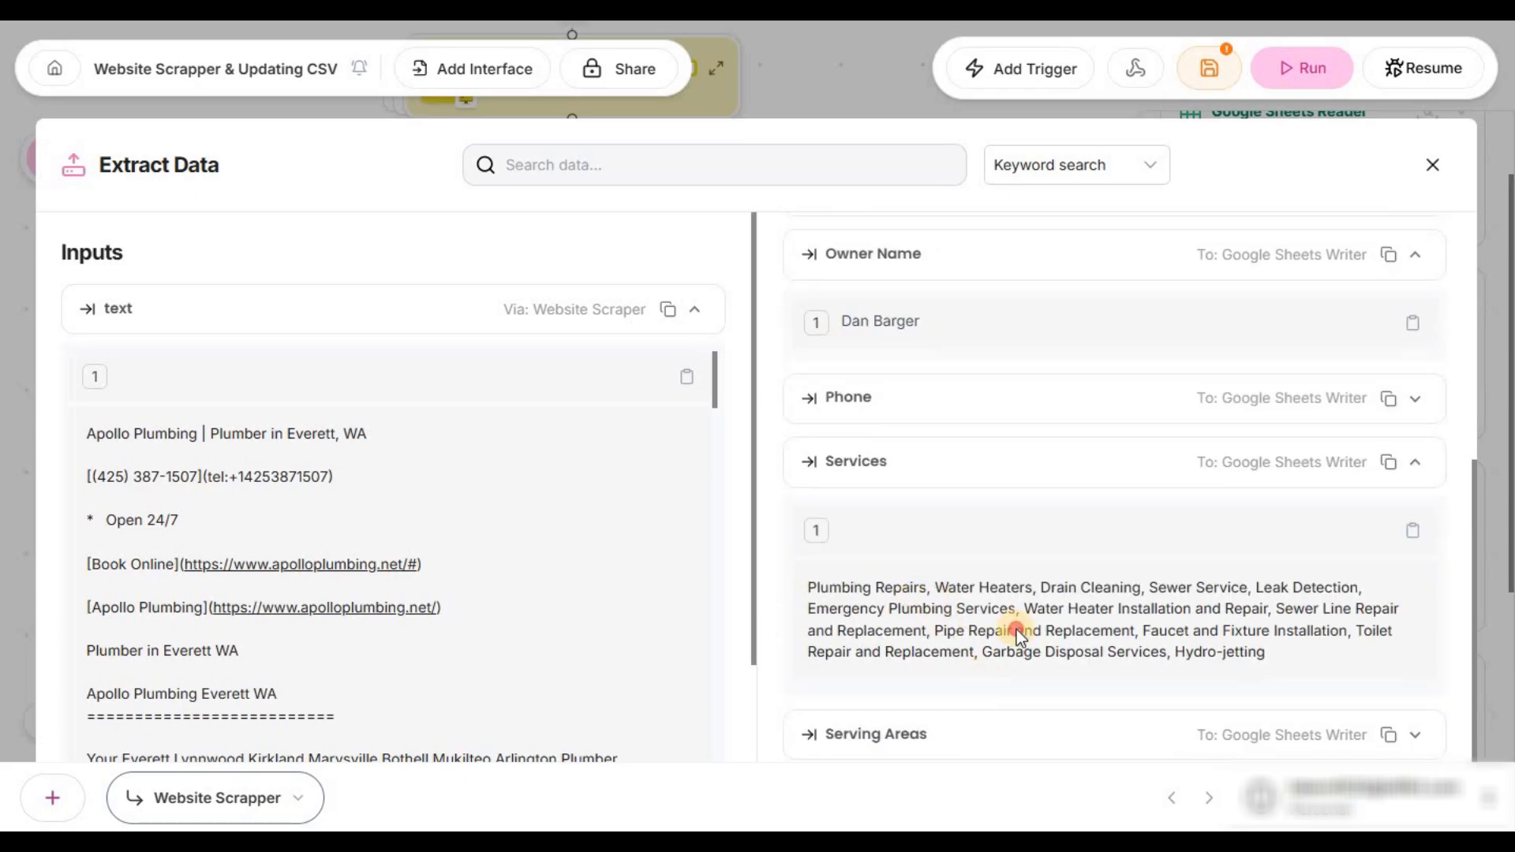
left_click_drag(912, 589, 1204, 655)
left_click(1353, 425)
left_click(1433, 165)
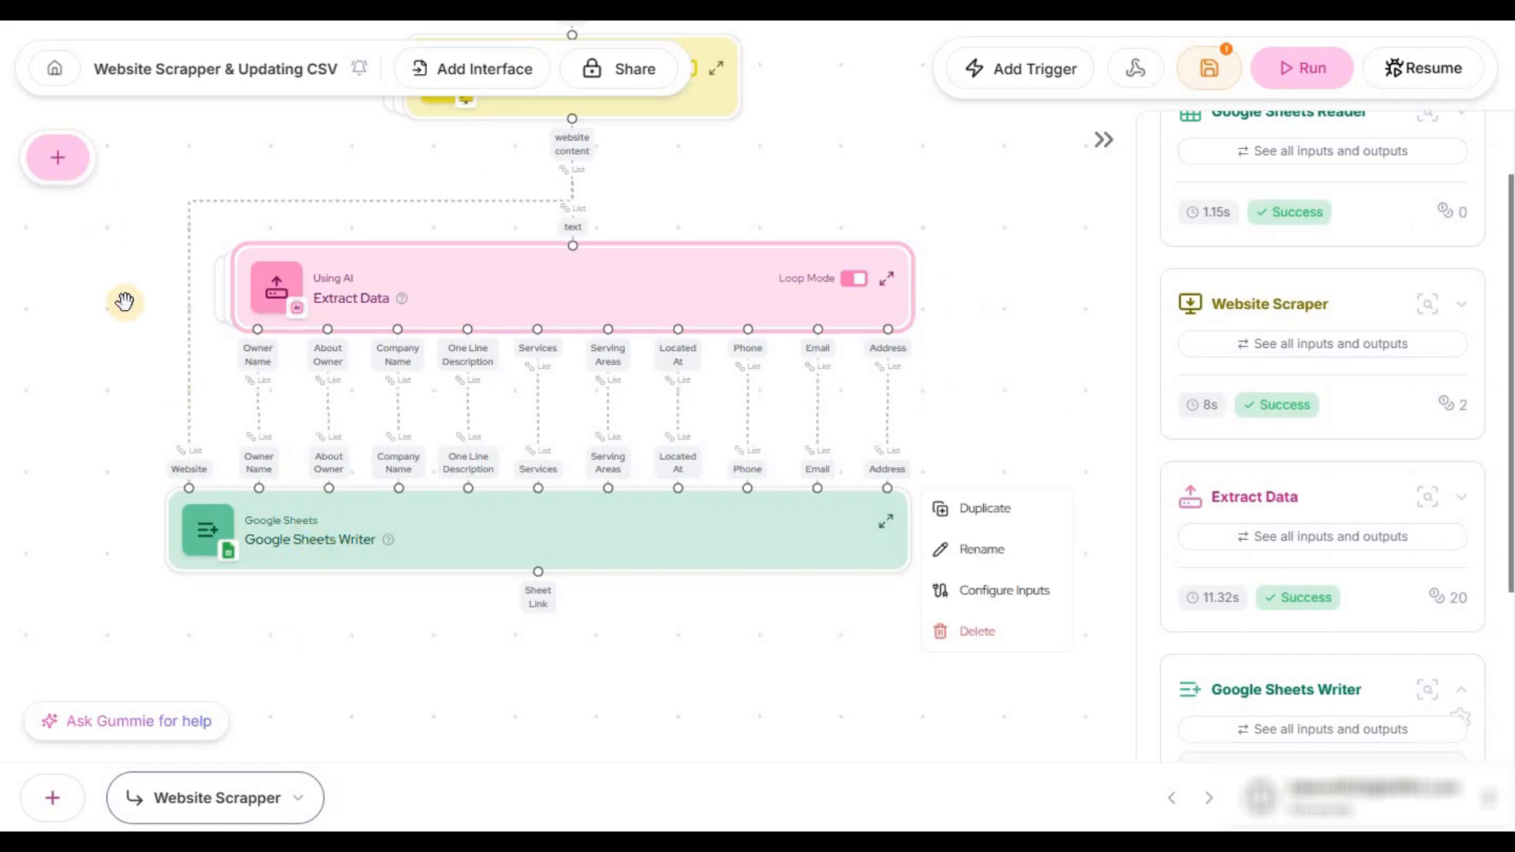
Expand the Google Sheets Writer node and review its link, sheet name and Writer Mode choices, keeping Add New Rows.
left_click(887, 527)
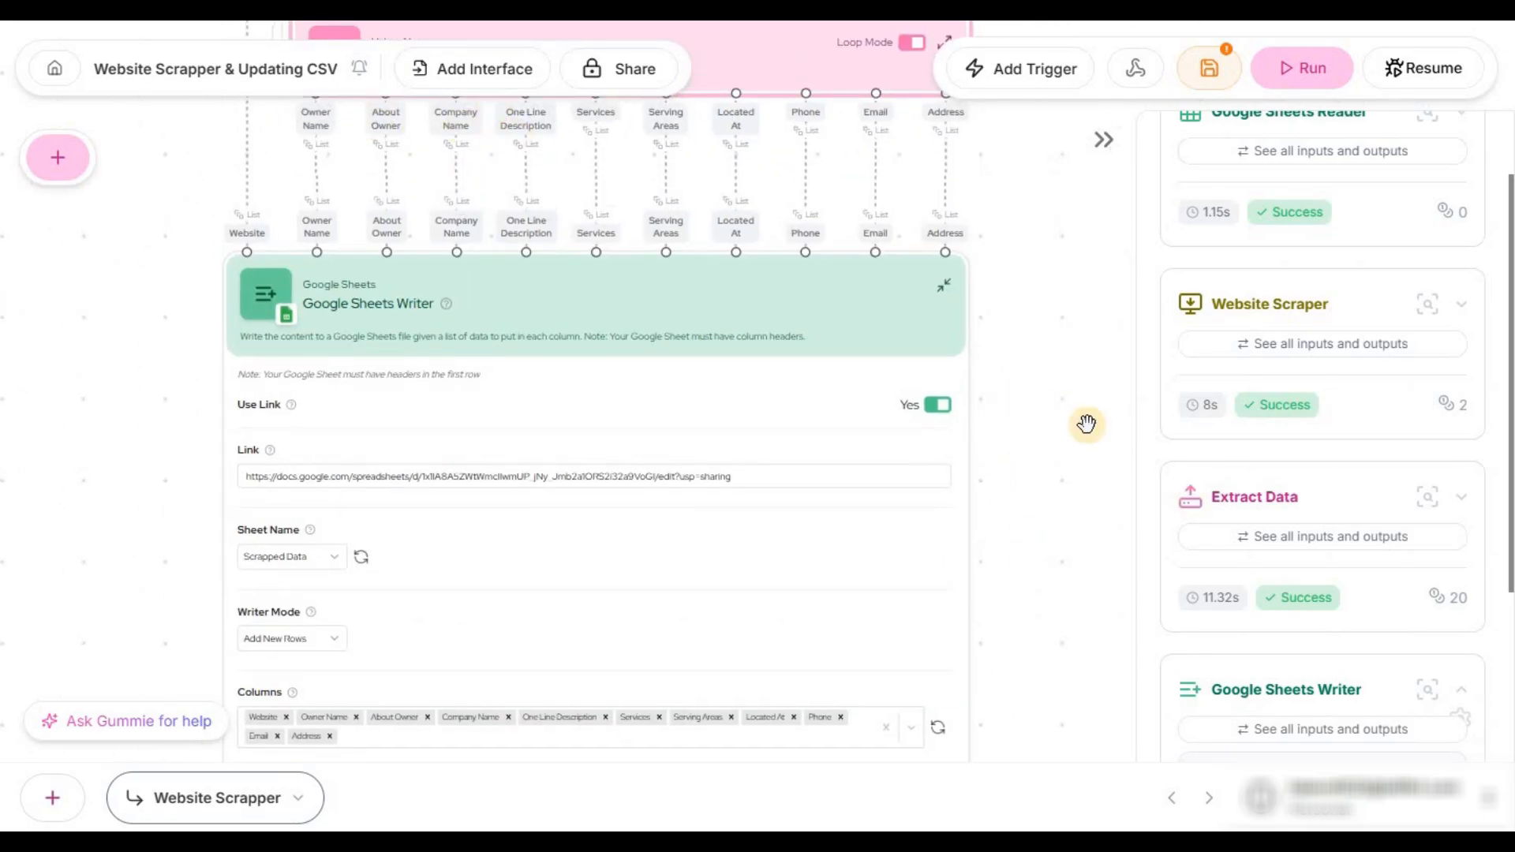
left_click_drag(1051, 393, 1071, 350)
scroll(318, 255, "up", 2)
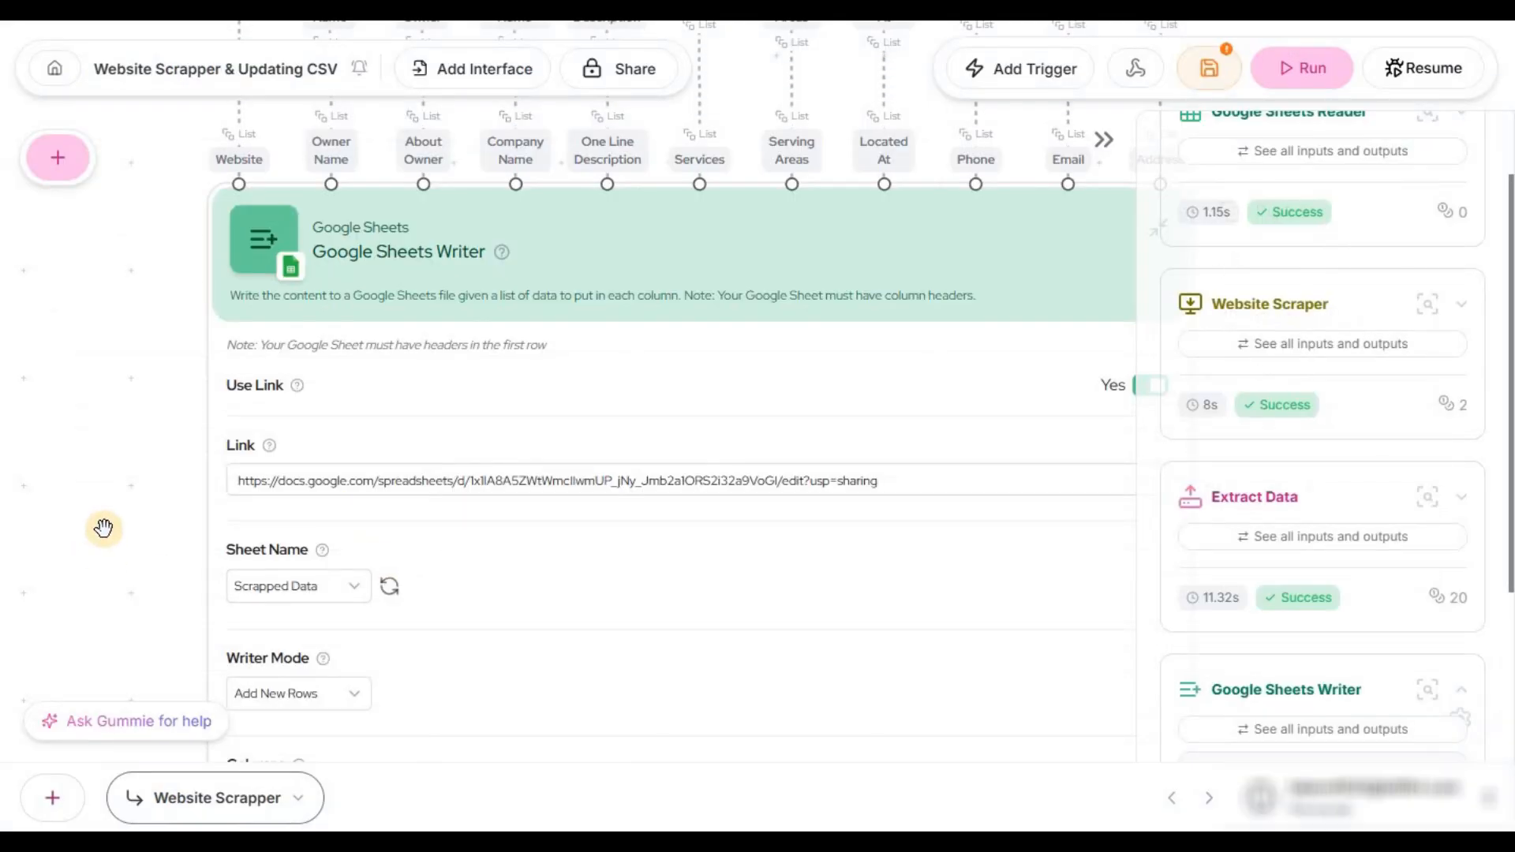
scroll(253, 391, "down", 2)
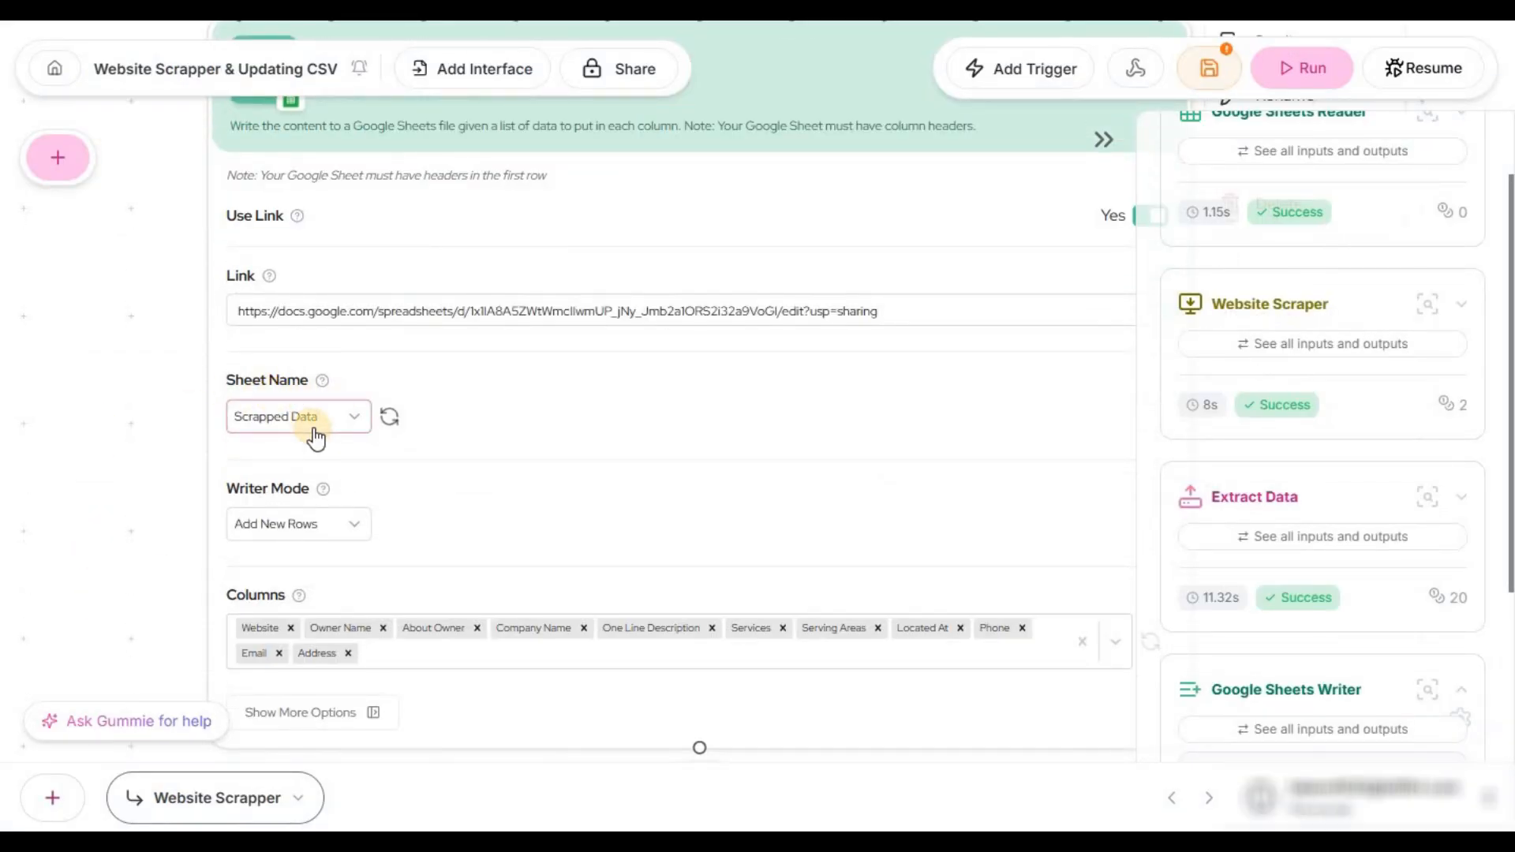
left_click(359, 529)
left_click(386, 487)
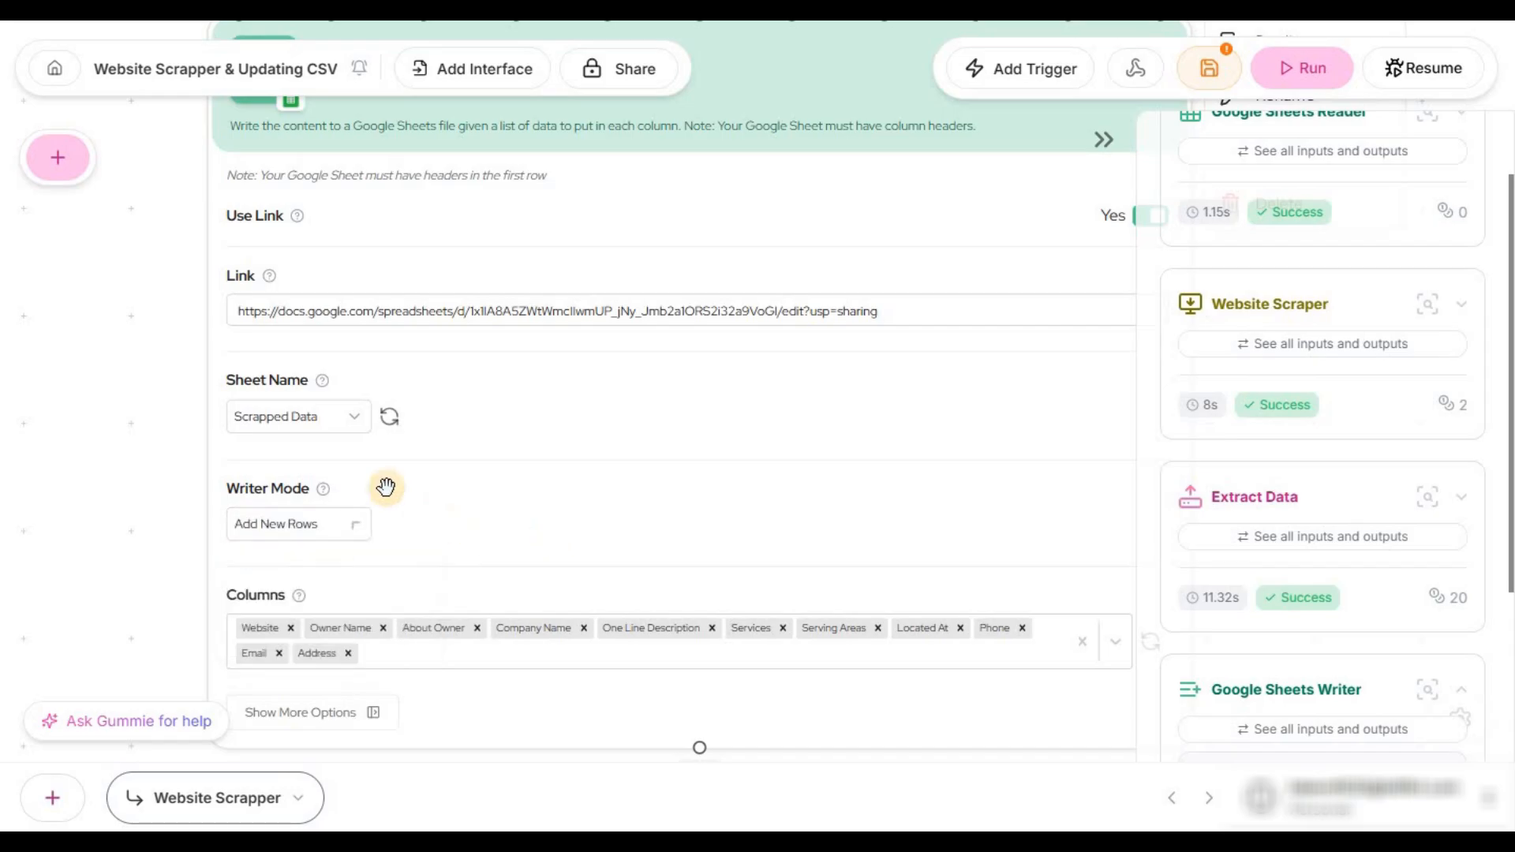
Review the Columns selected in the Google Sheets Writer node against its input connections and collapse the node.
scroll(281, 480, "down", 3)
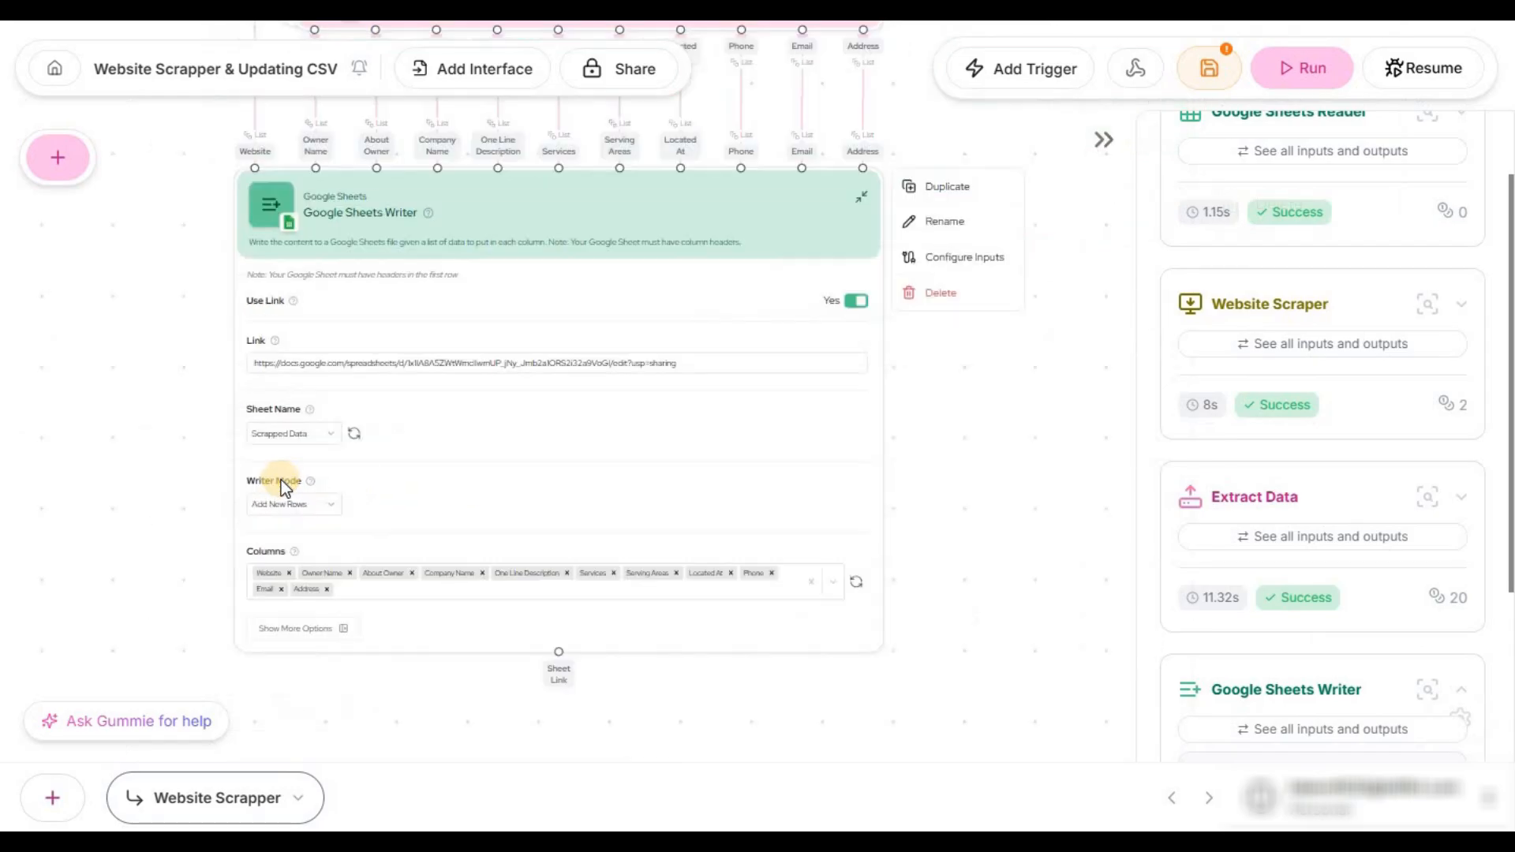
scroll(370, 434, "down", 2)
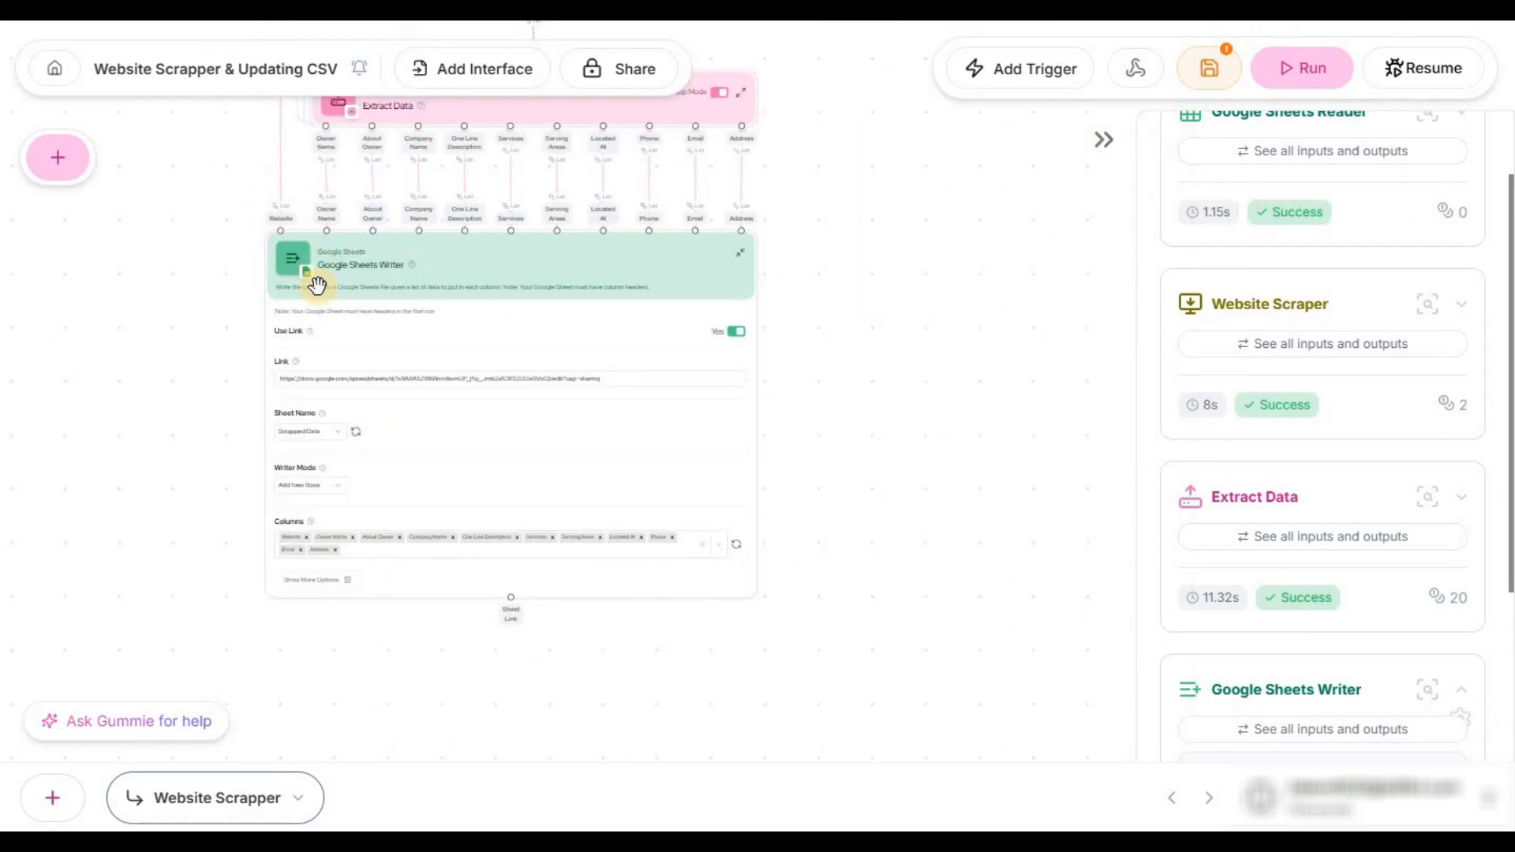
scroll(451, 602, "up", 4)
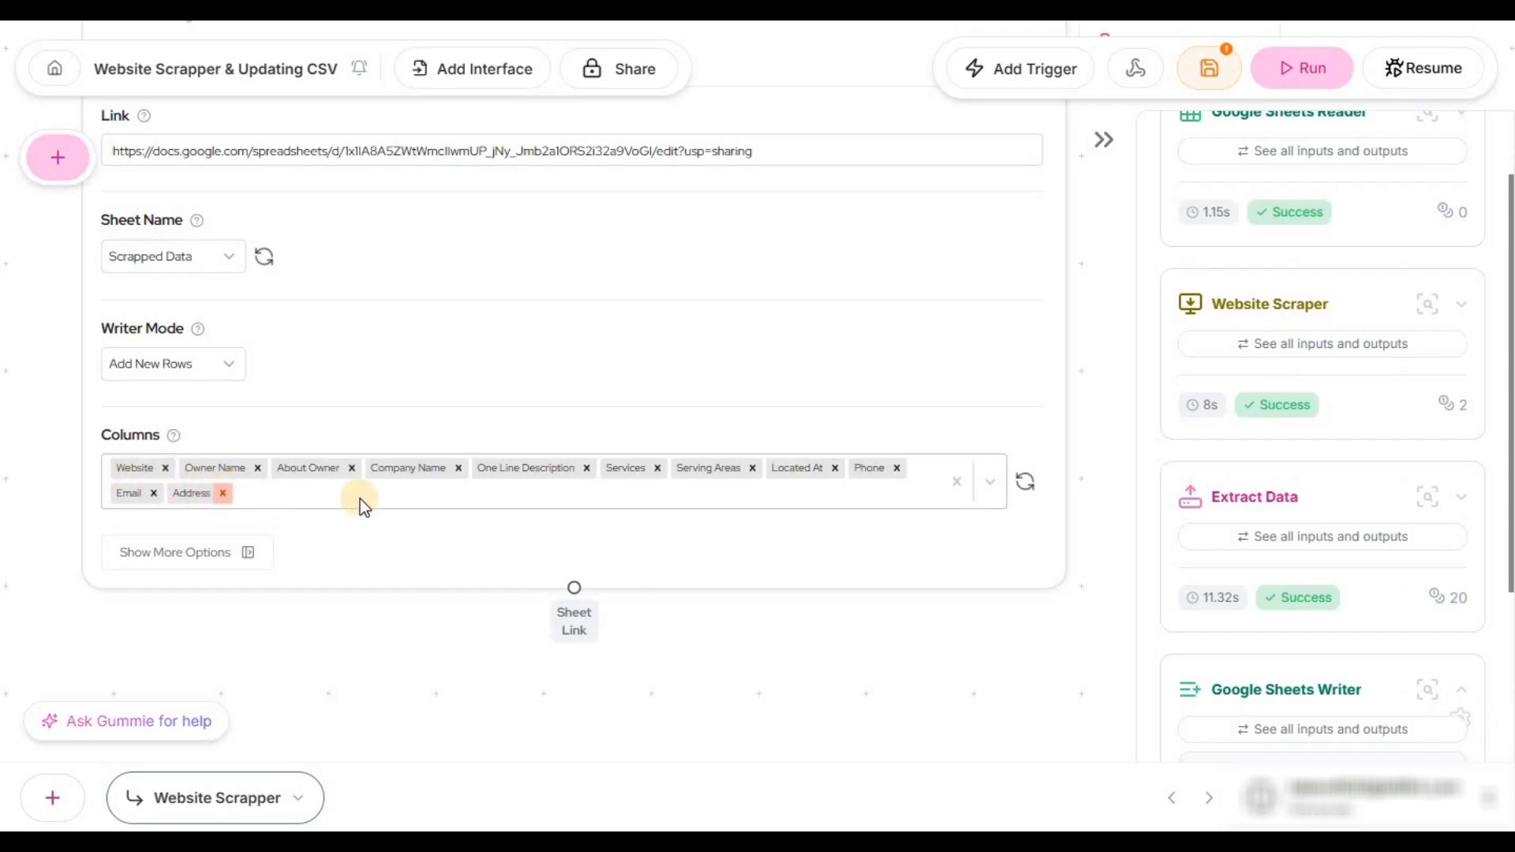
scroll(340, 556, "down", 5)
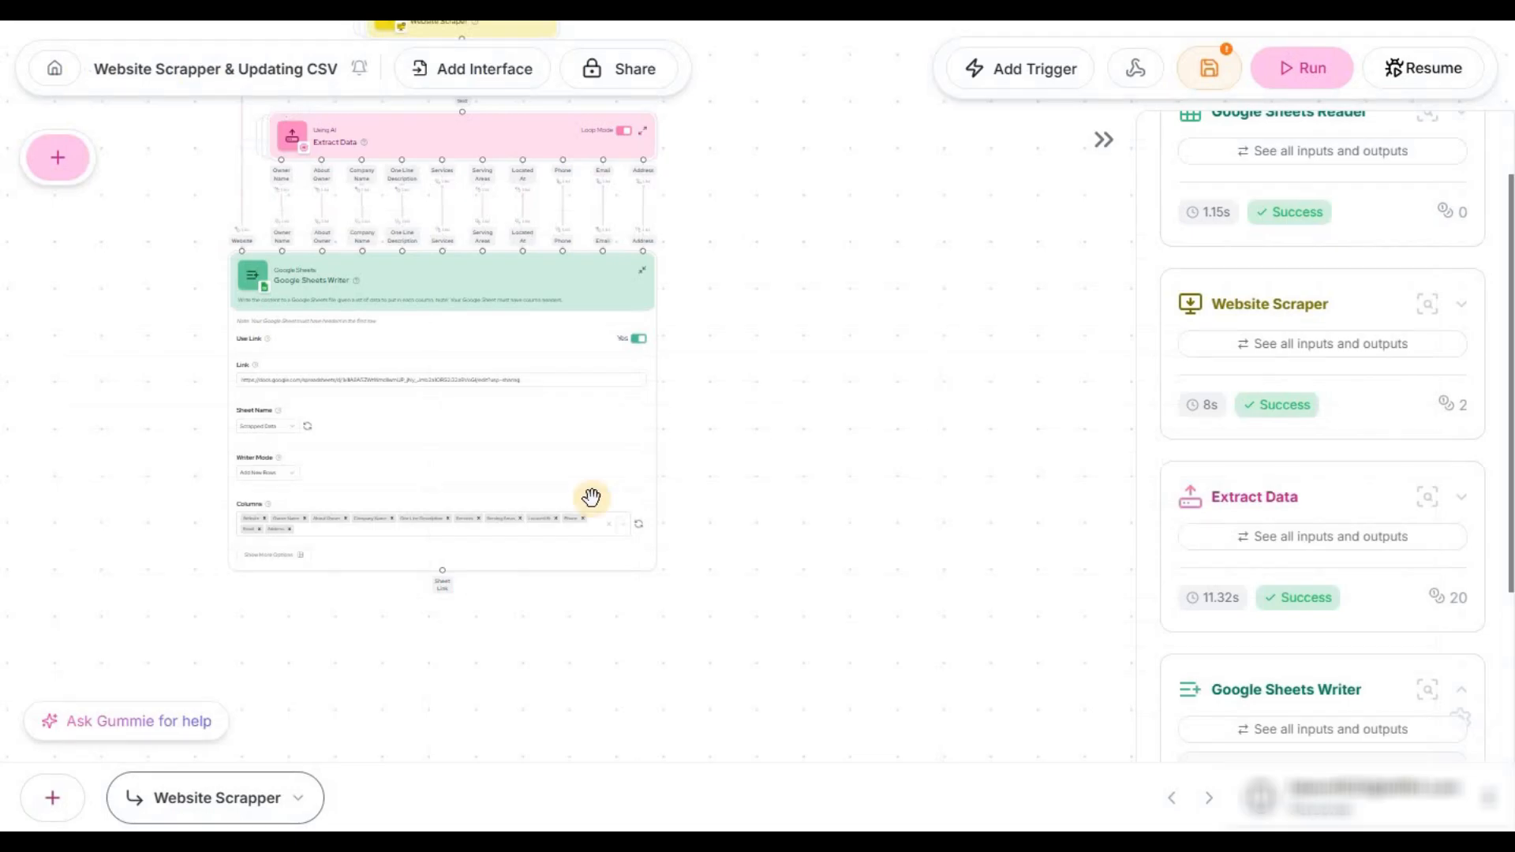
scroll(370, 315, "up", 3)
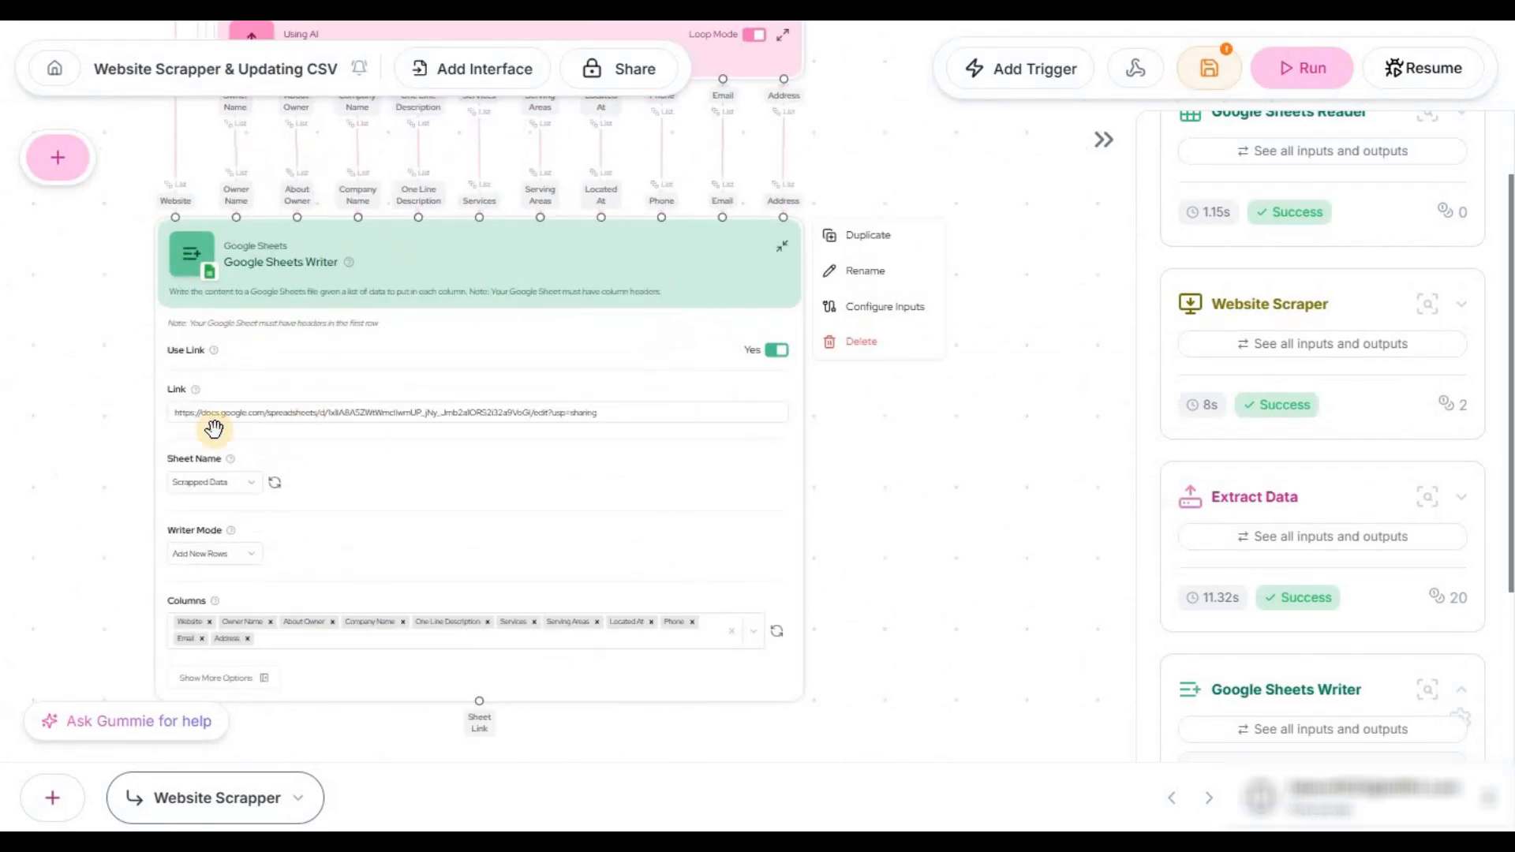
scroll(229, 442, "up", 1)
scroll(308, 560, "down", 3)
scroll(340, 562, "up", 2)
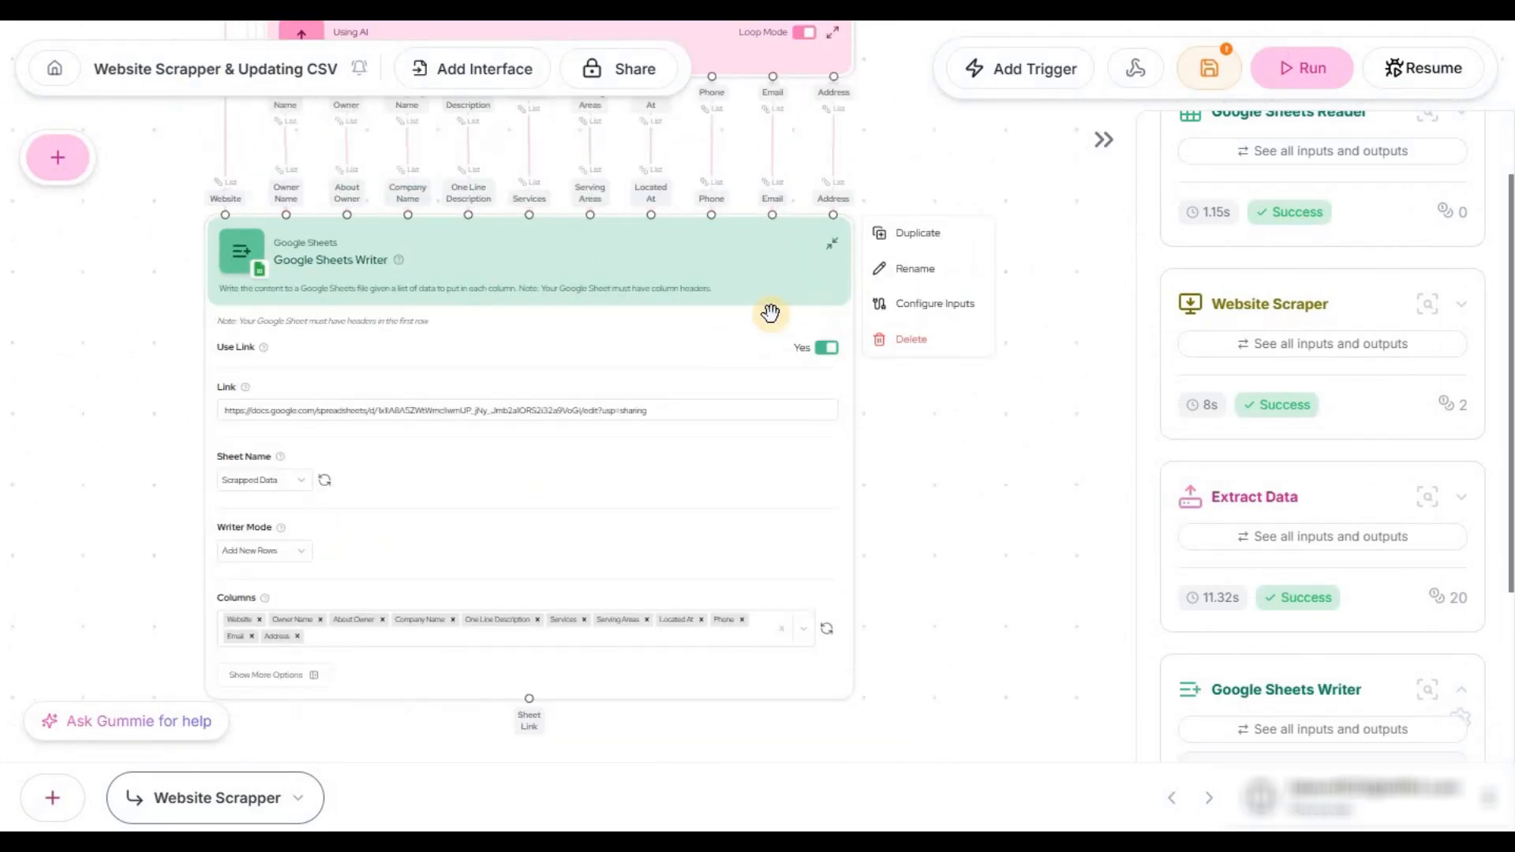
left_click(834, 251)
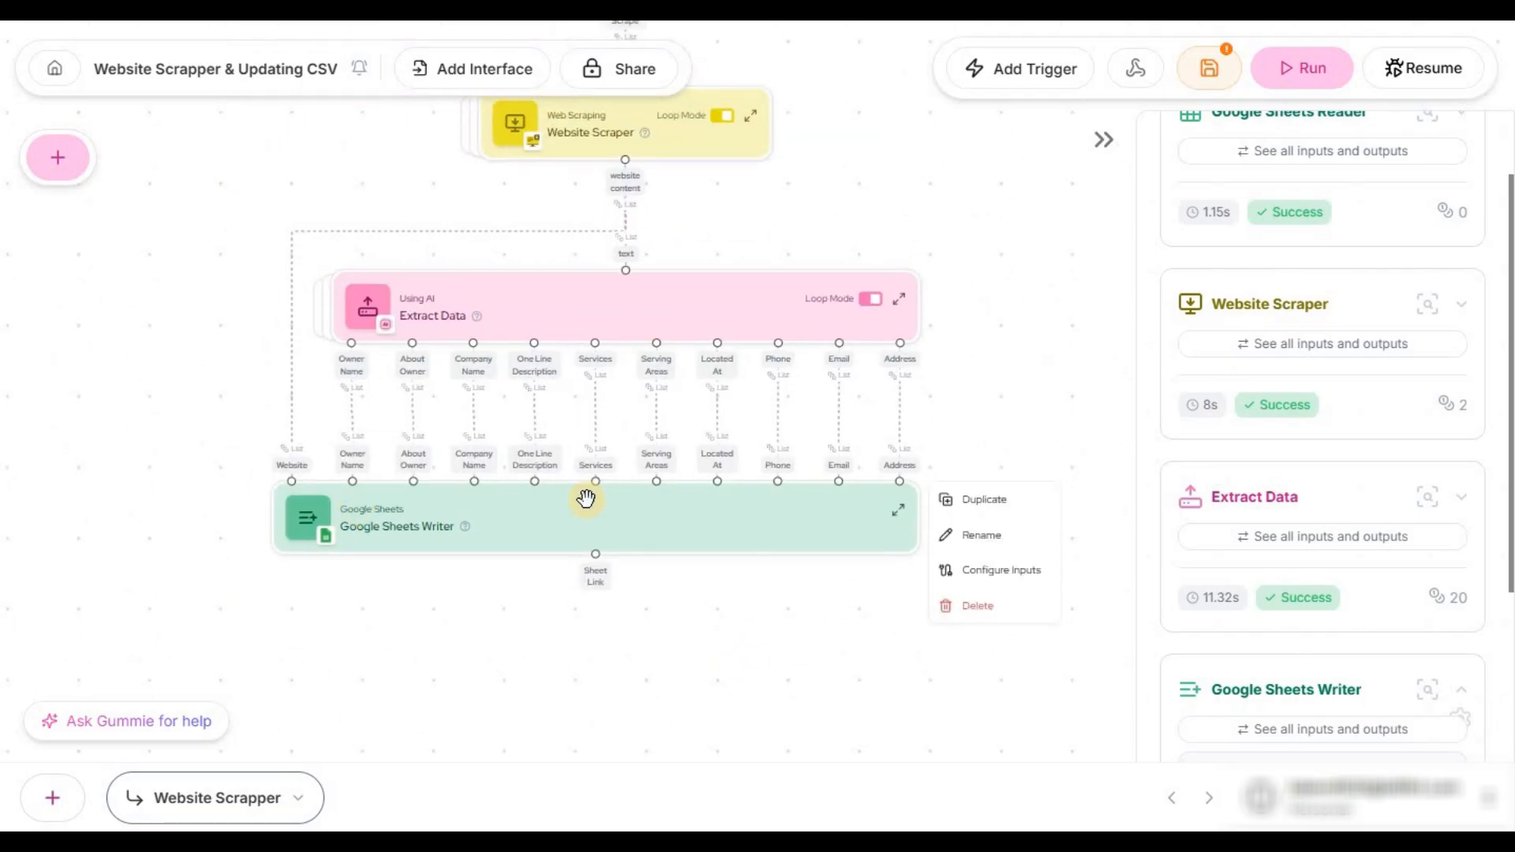
Trace the whole workflow from Google Sheets Reader through Website Scraper and Extract Data to the Google Sheets Writer inputs.
scroll(366, 427, "up", 5)
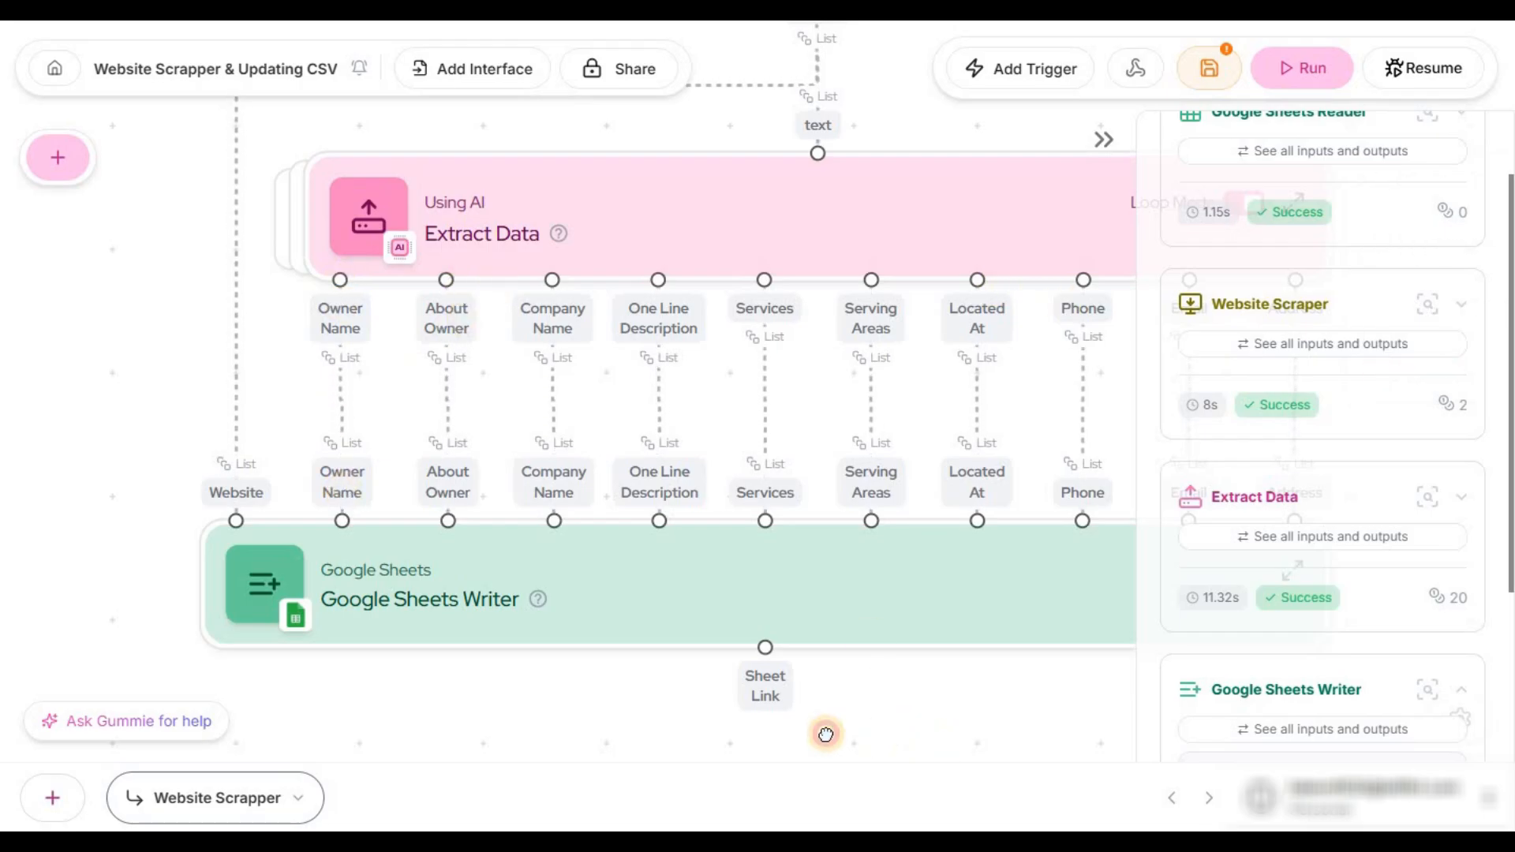
mouse_move(826, 734)
left_mouse_down()
mouse_move(602, 731)
mouse_move(826, 724)
left_mouse_up()
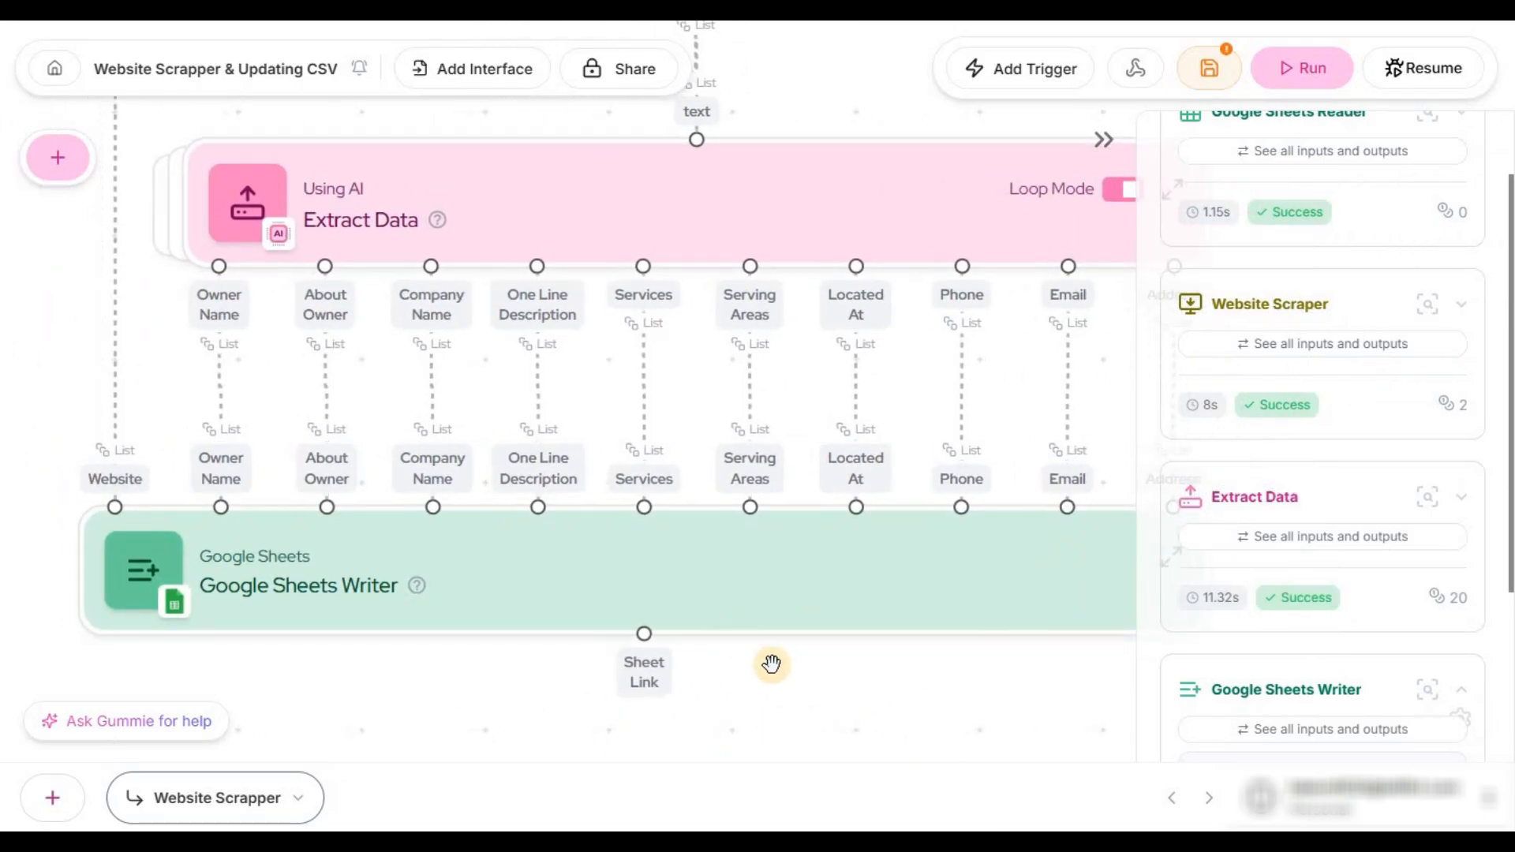
scroll(772, 664, "down", 5)
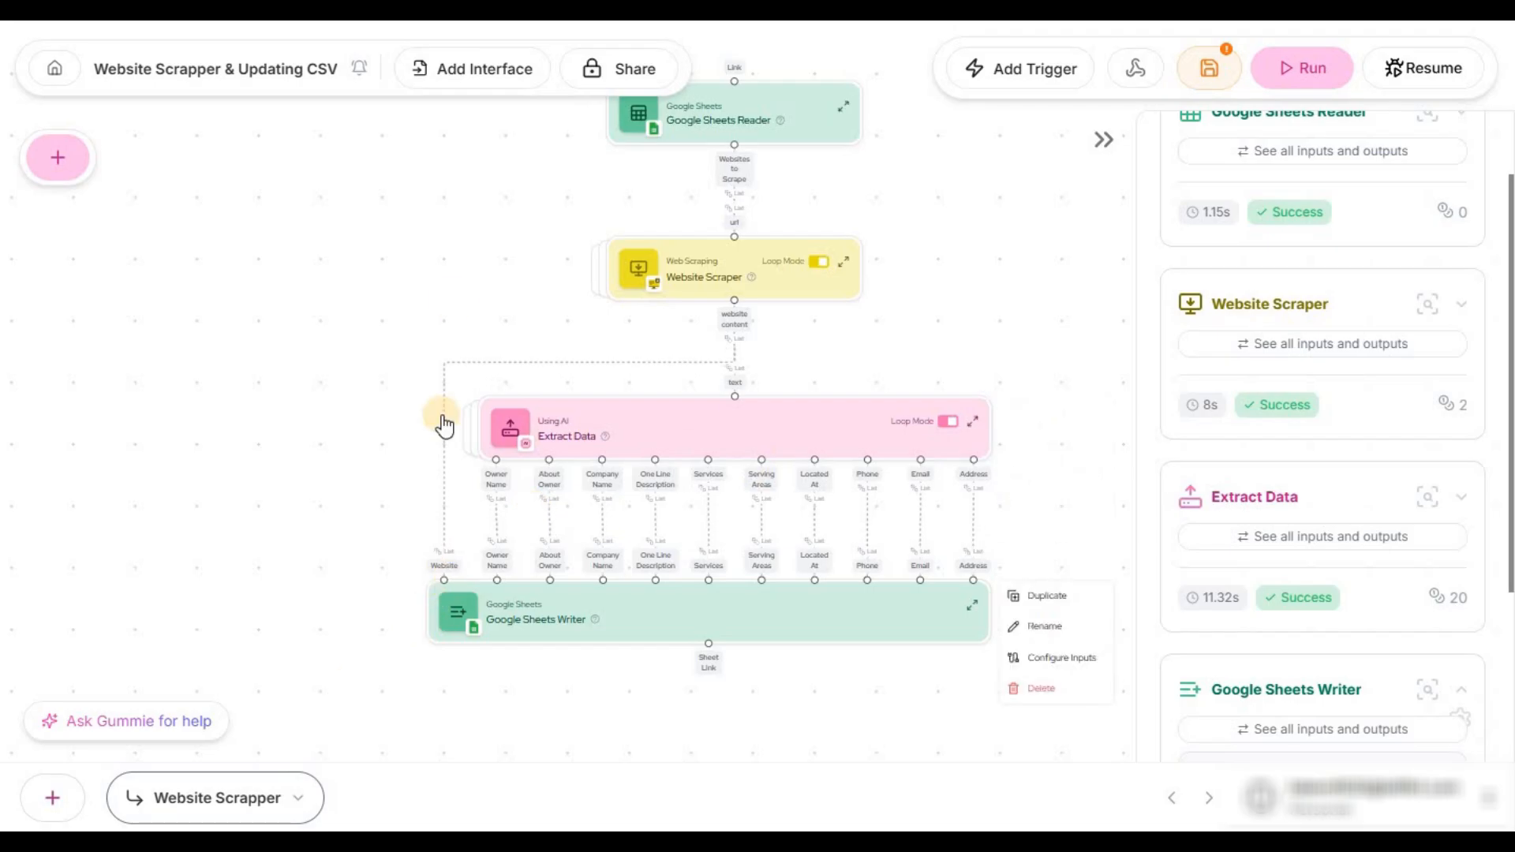
left_click_drag(459, 225, 399, 514)
scroll(641, 431, "up", 6)
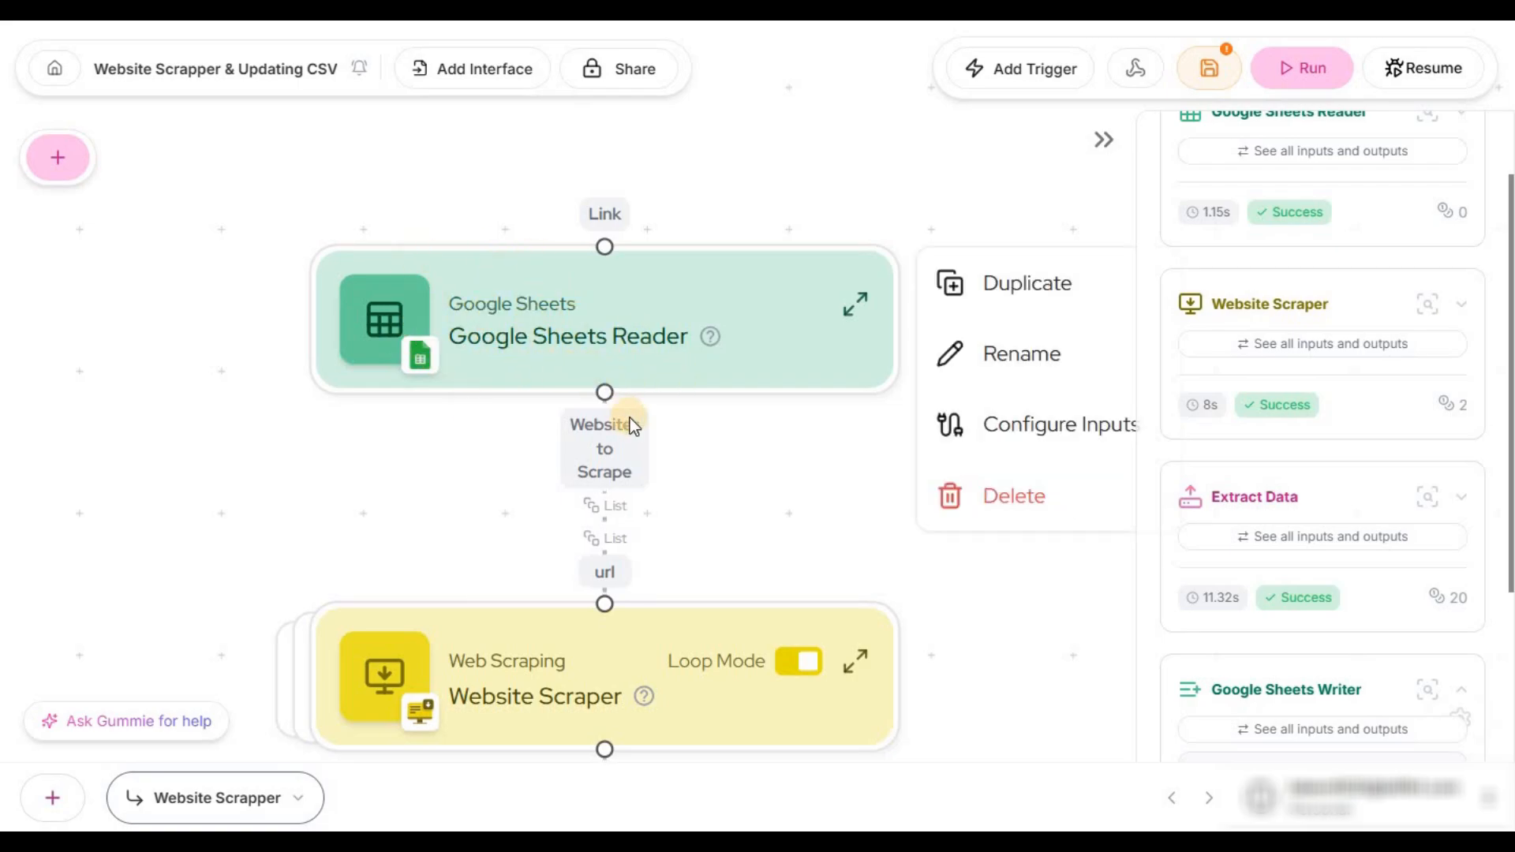
scroll(944, 341, "down", 8)
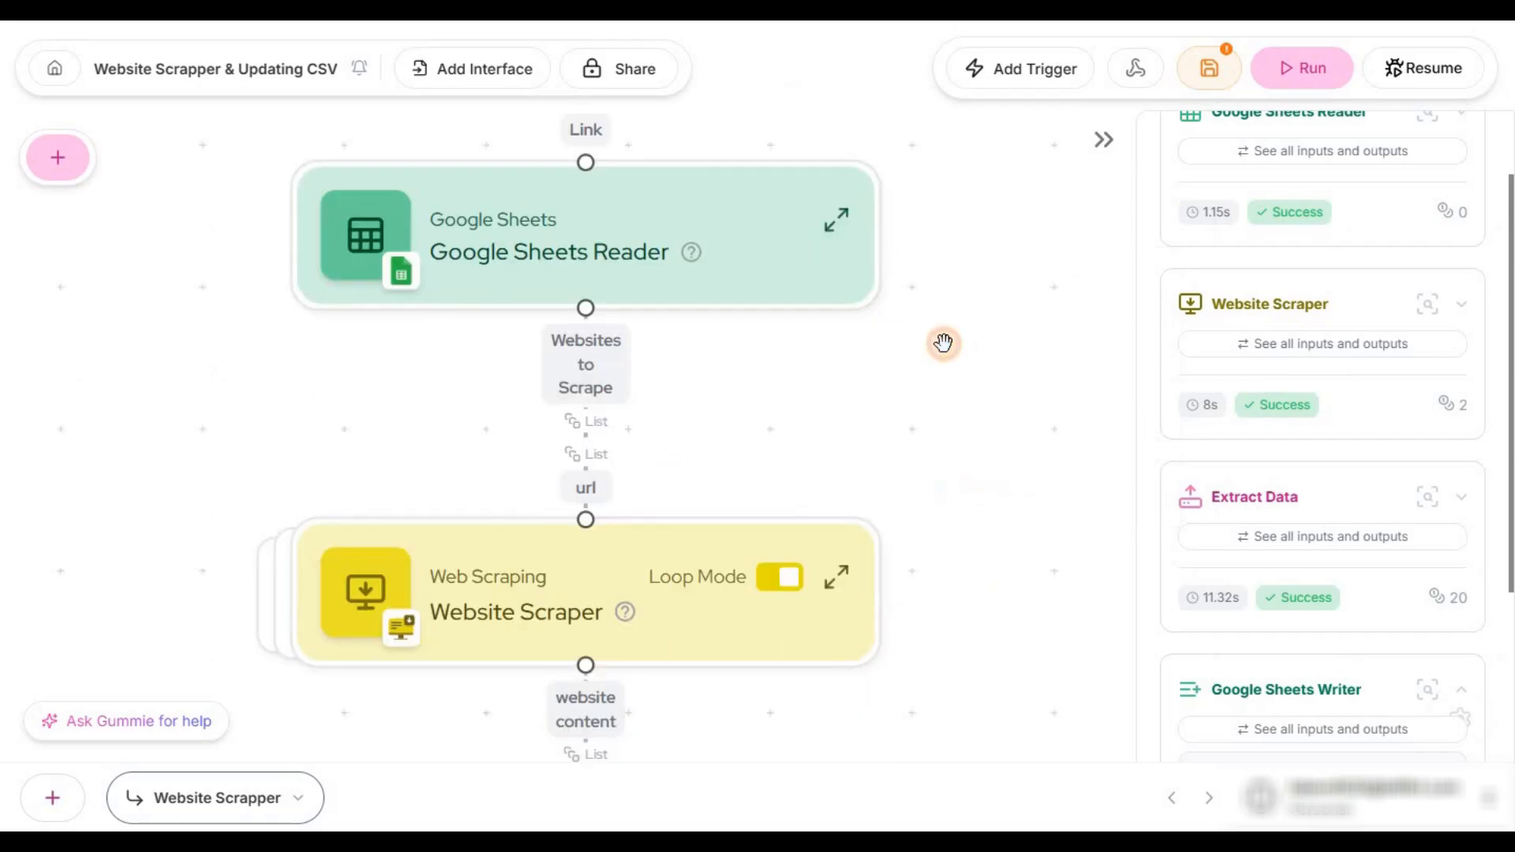
scroll(401, 546, "up", 6)
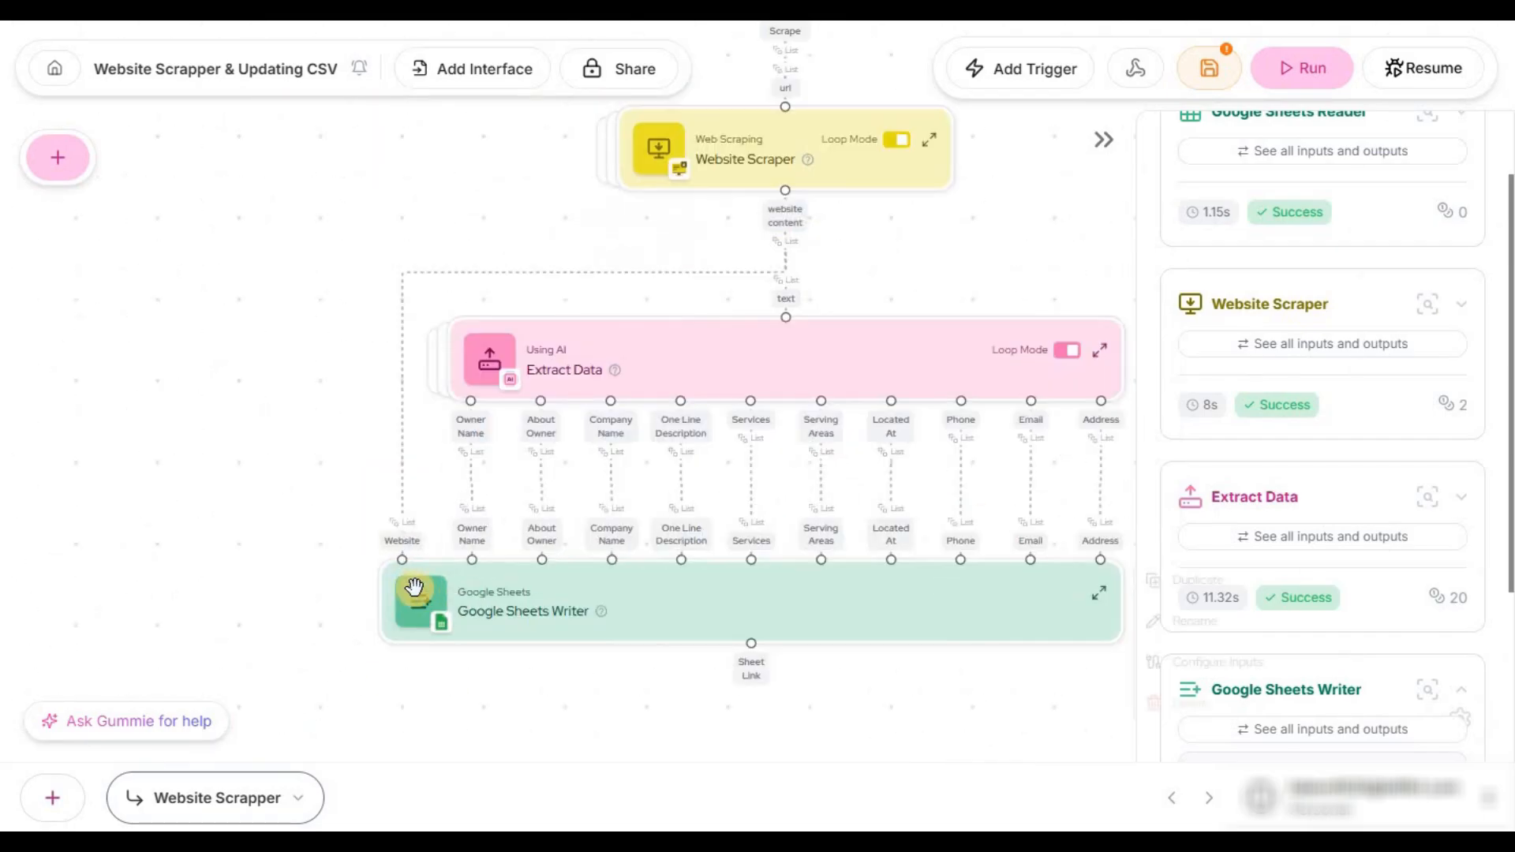
scroll(357, 498, "down", 6)
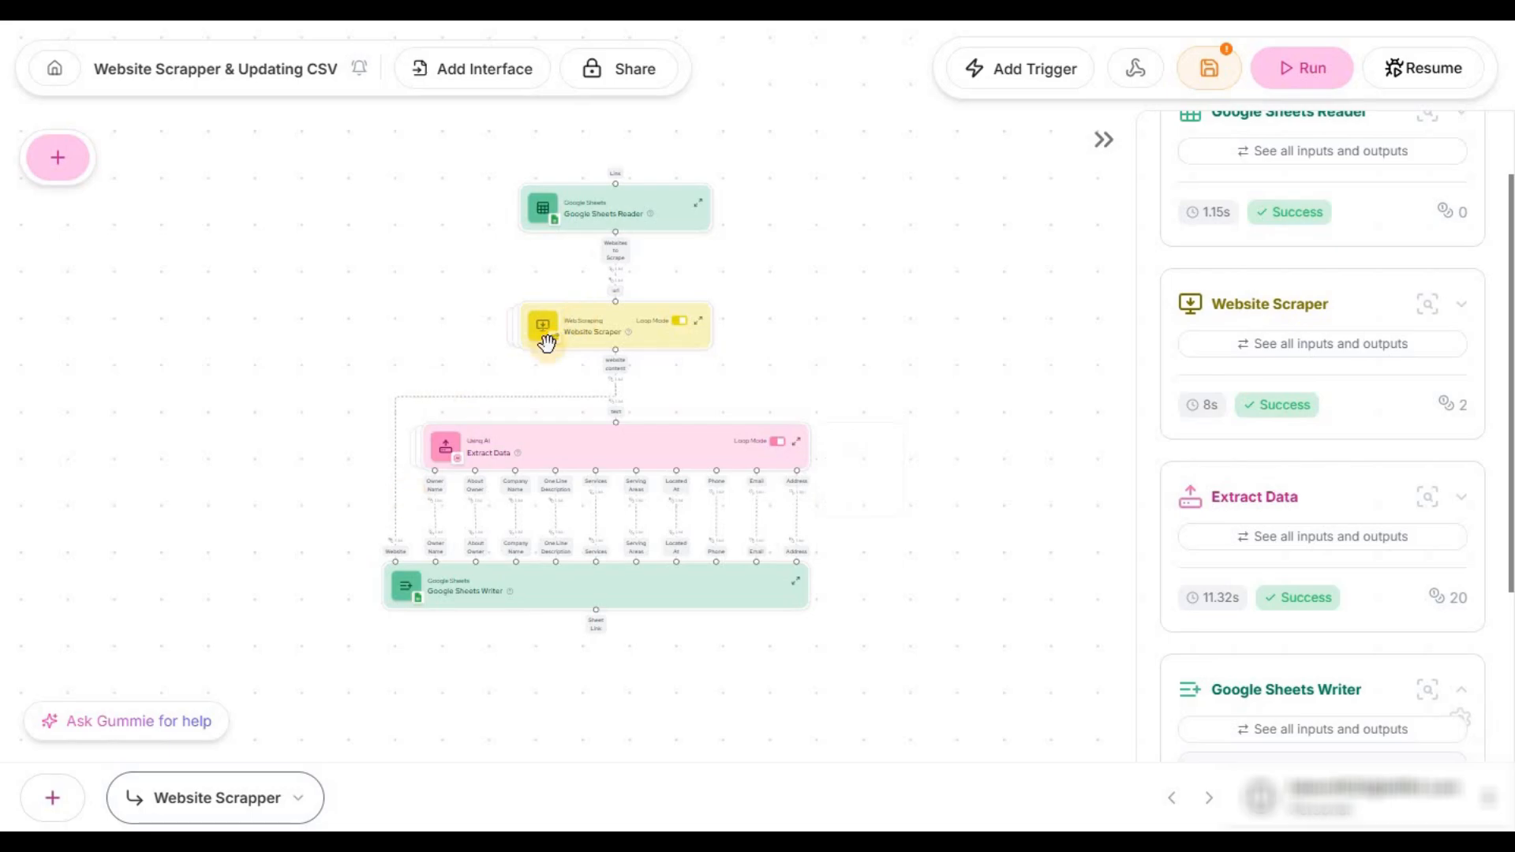
Examine Loop Mode on the Website Scraper and Extract Data nodes.
mouse_move(537, 591)
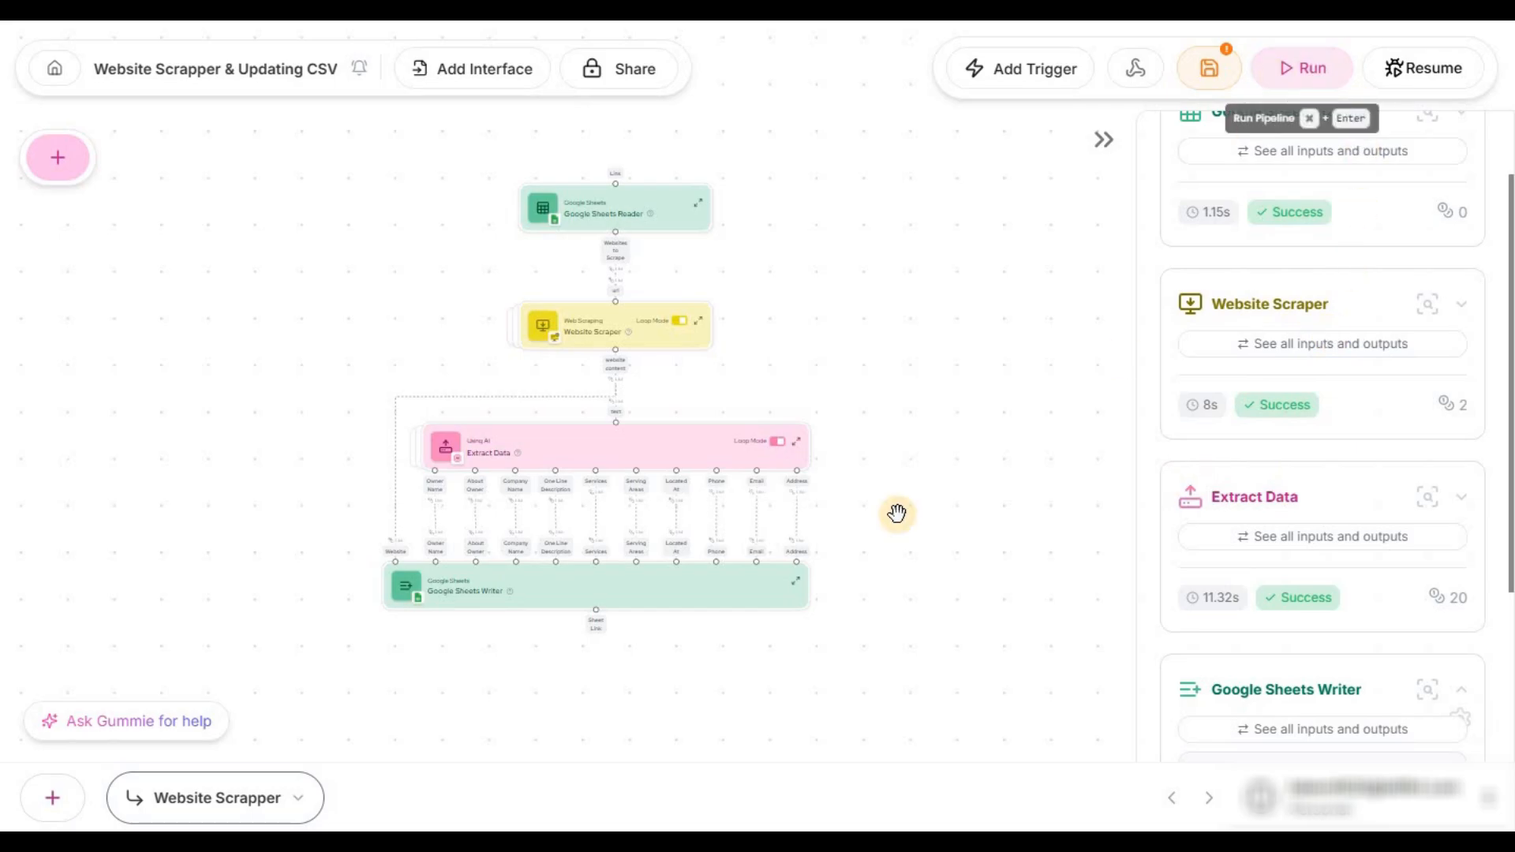
mouse_move(518, 338)
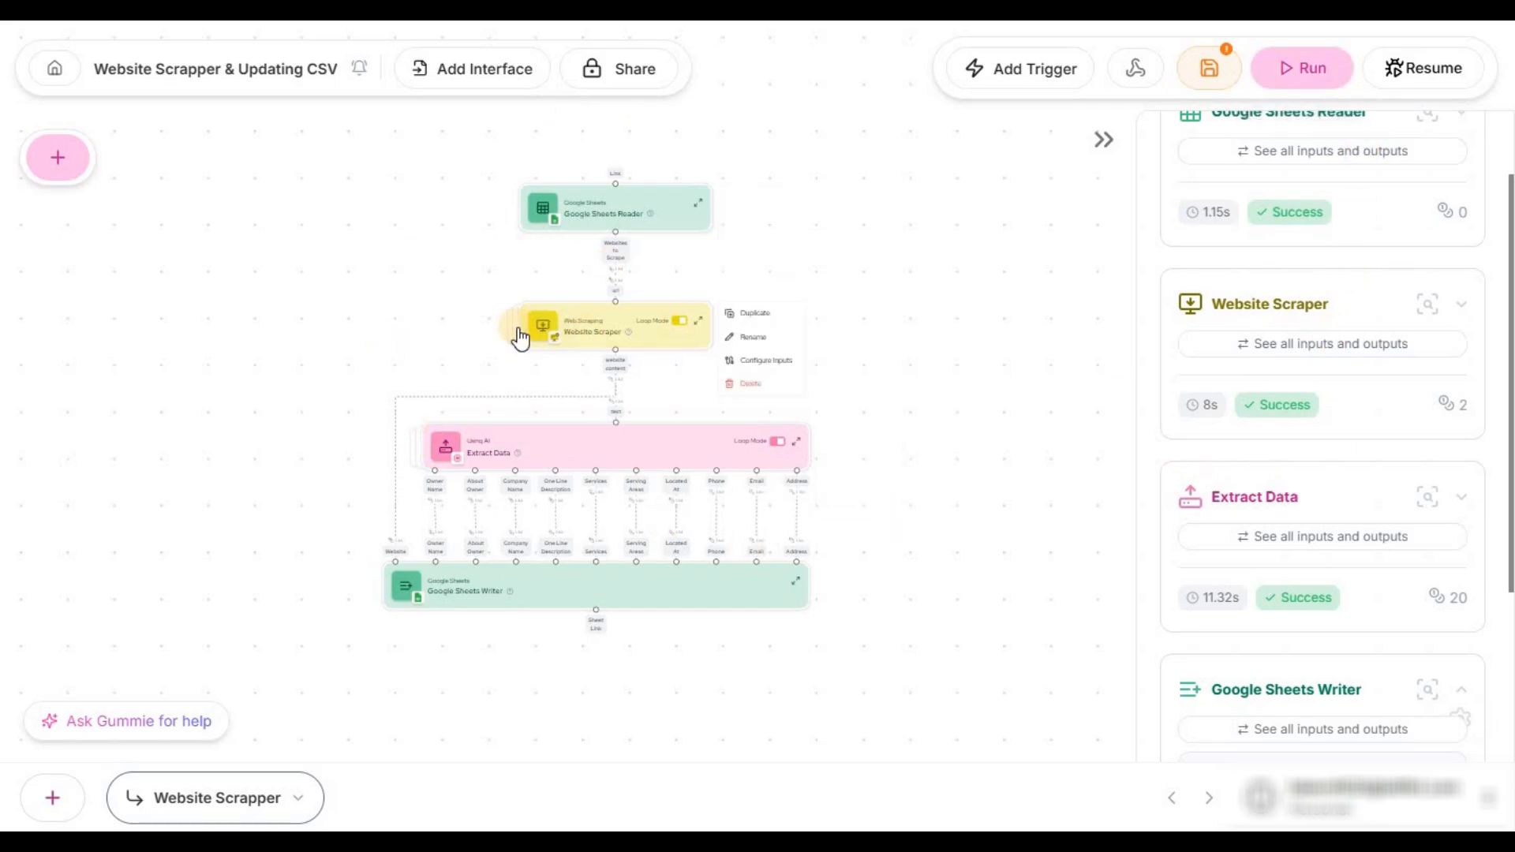
scroll(671, 333, "up", 3)
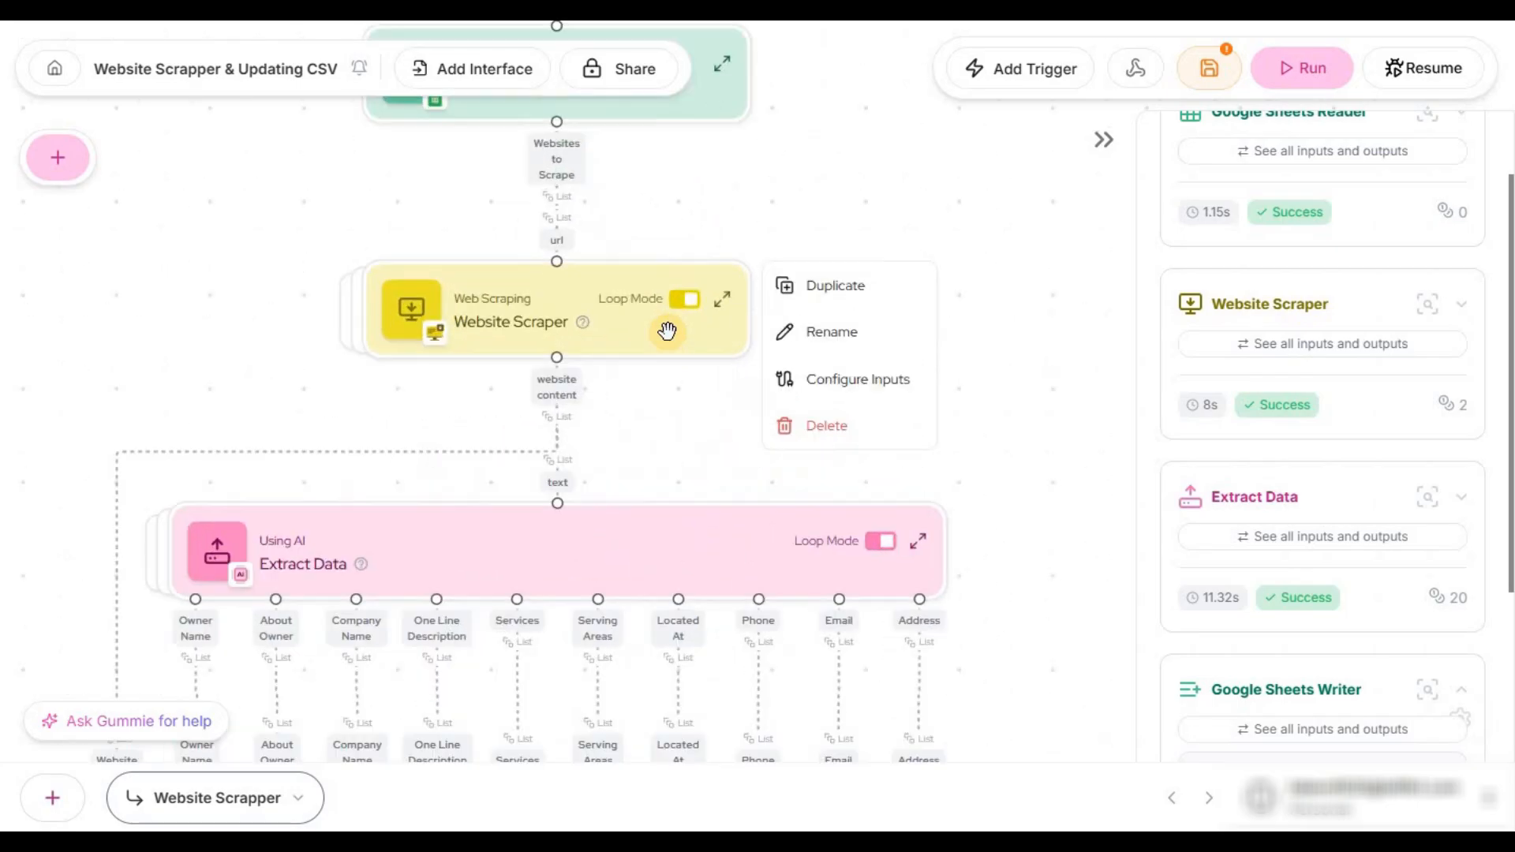
scroll(668, 332, "up", 1)
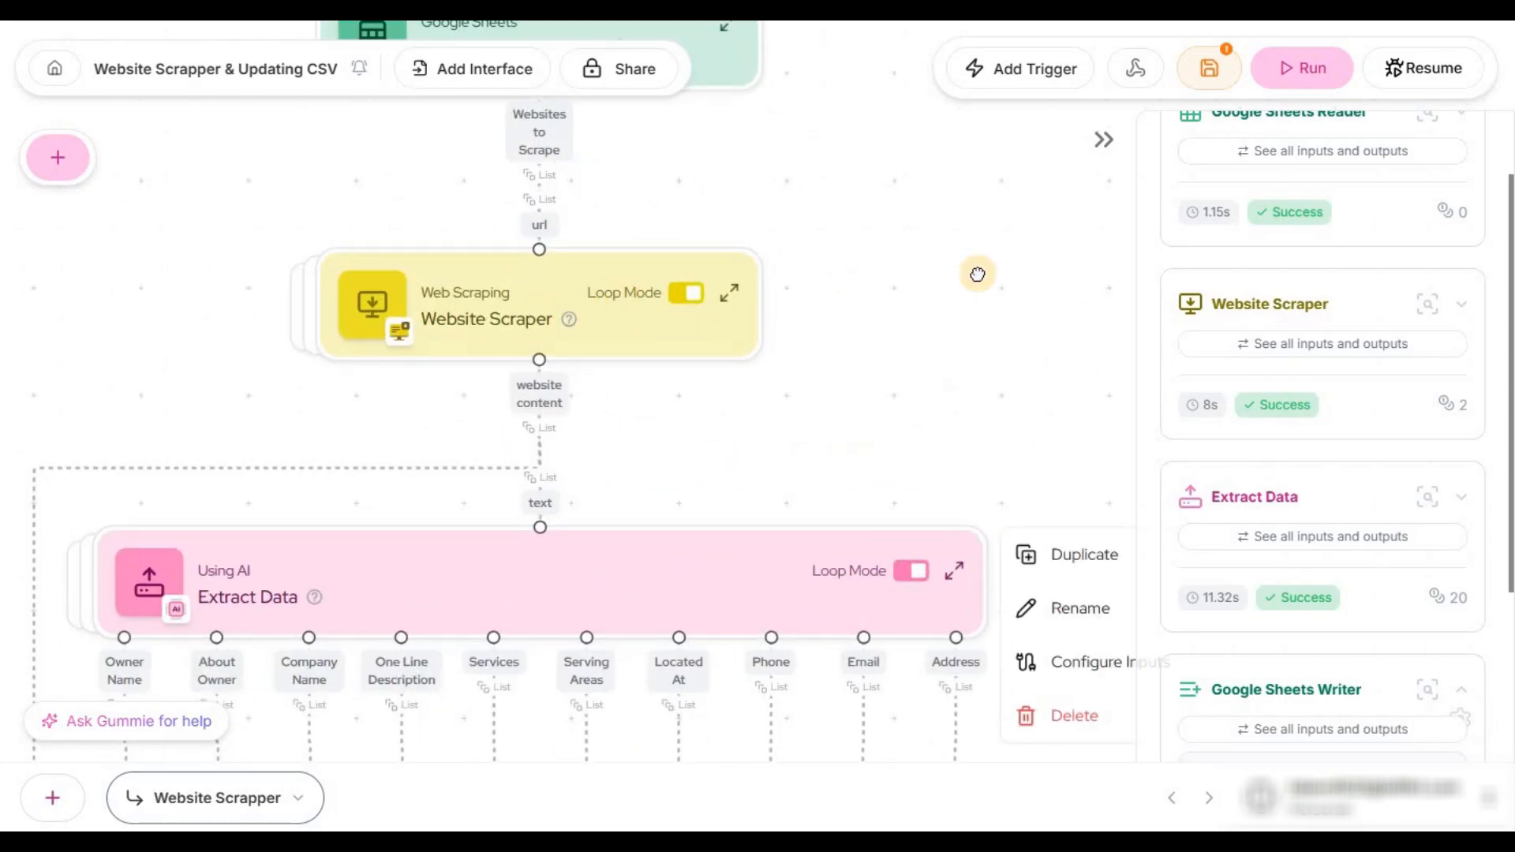
Switch to the Websites List spreadsheet and read the full About Owner text in row 2 of the Scrapped Data sheet.
scroll(978, 395, "down", 3)
scroll(805, 466, "down", 3)
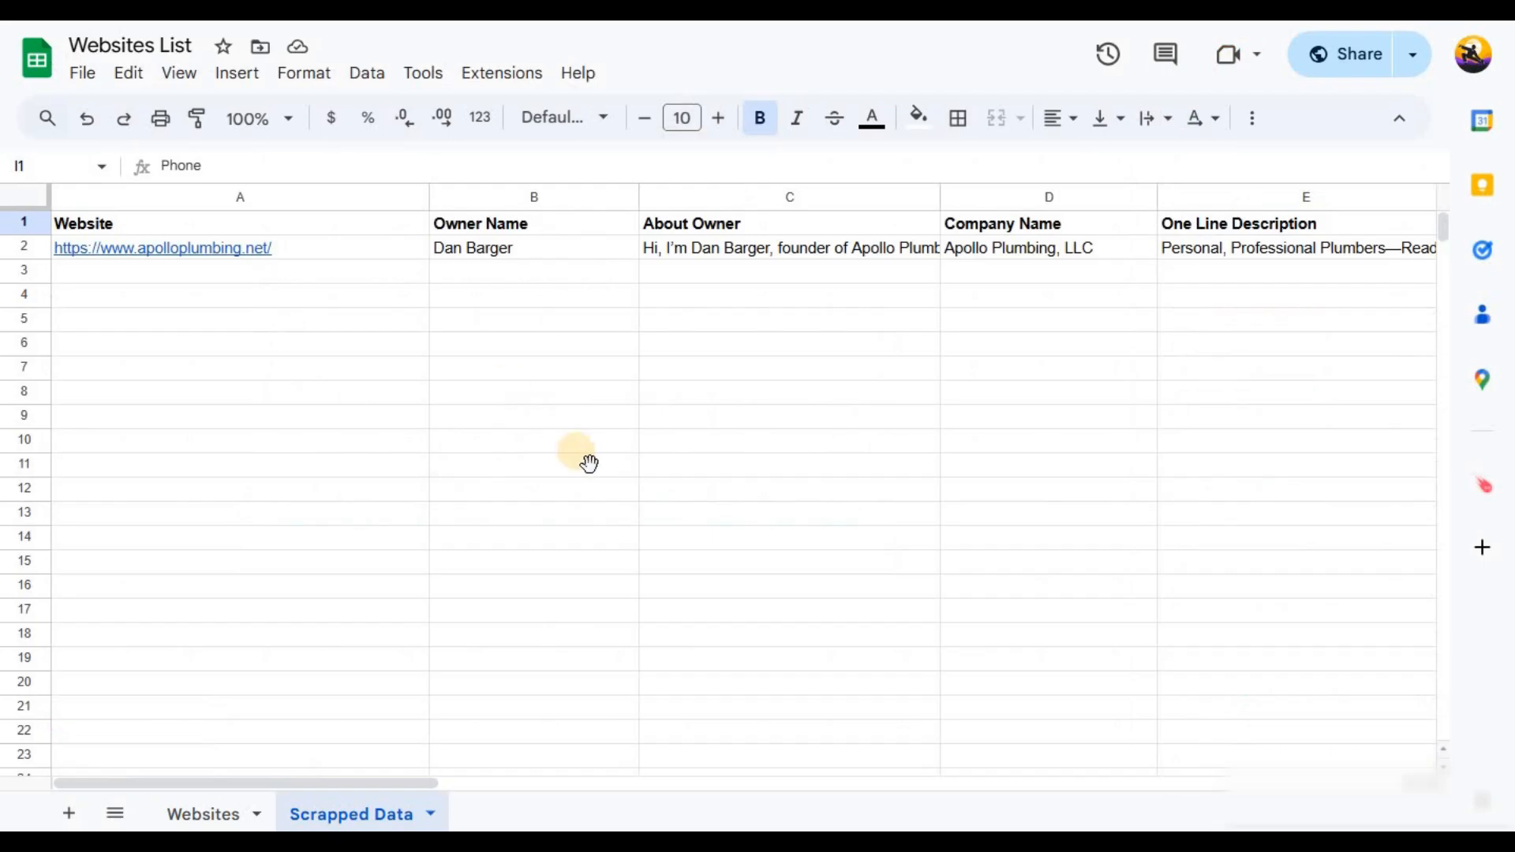
left_click(580, 442)
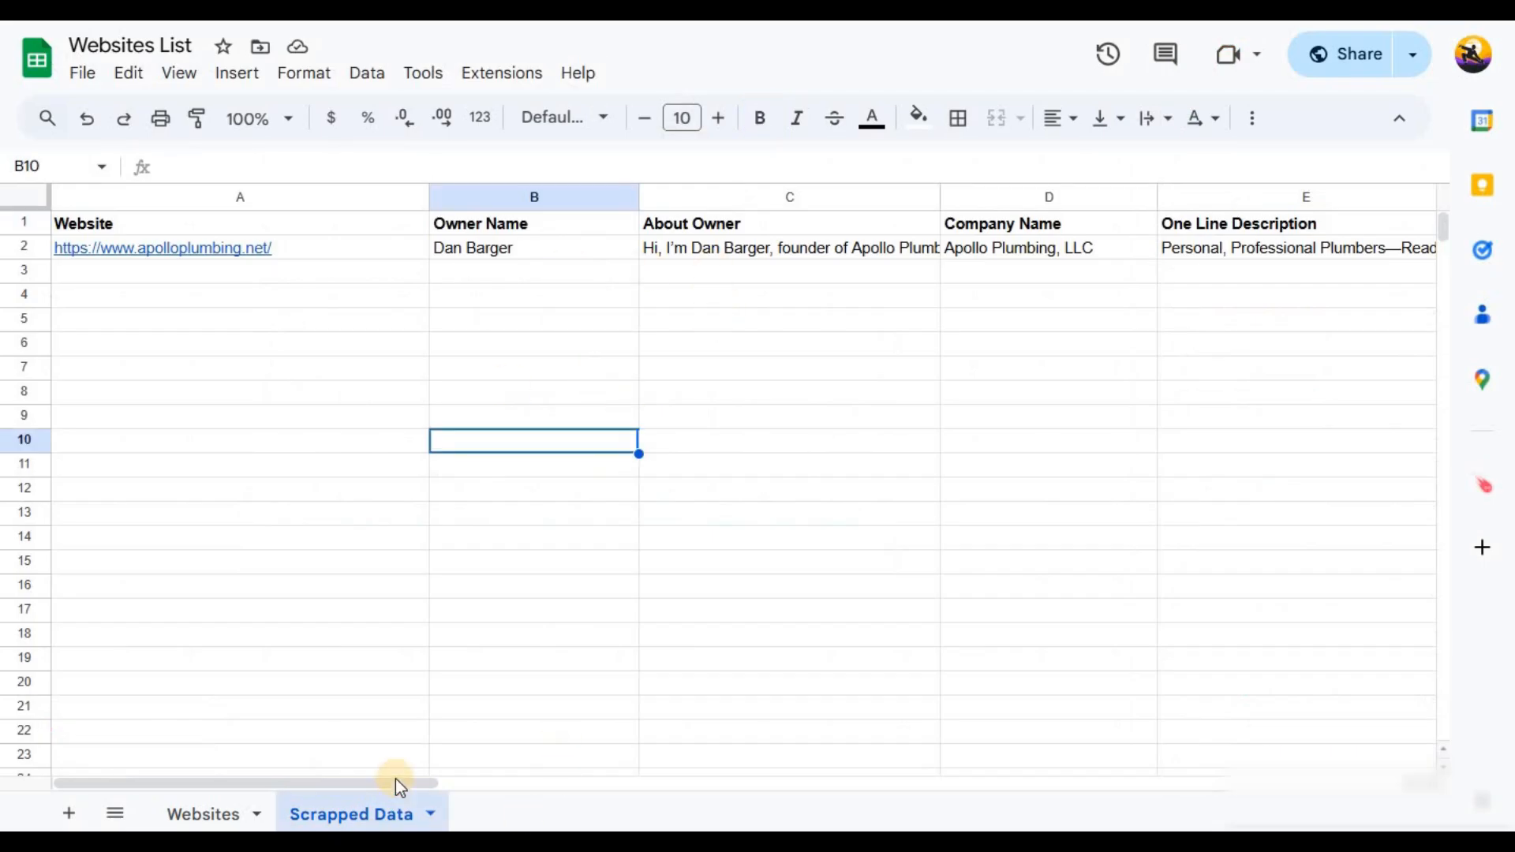
left_click_drag(395, 778, 495, 721)
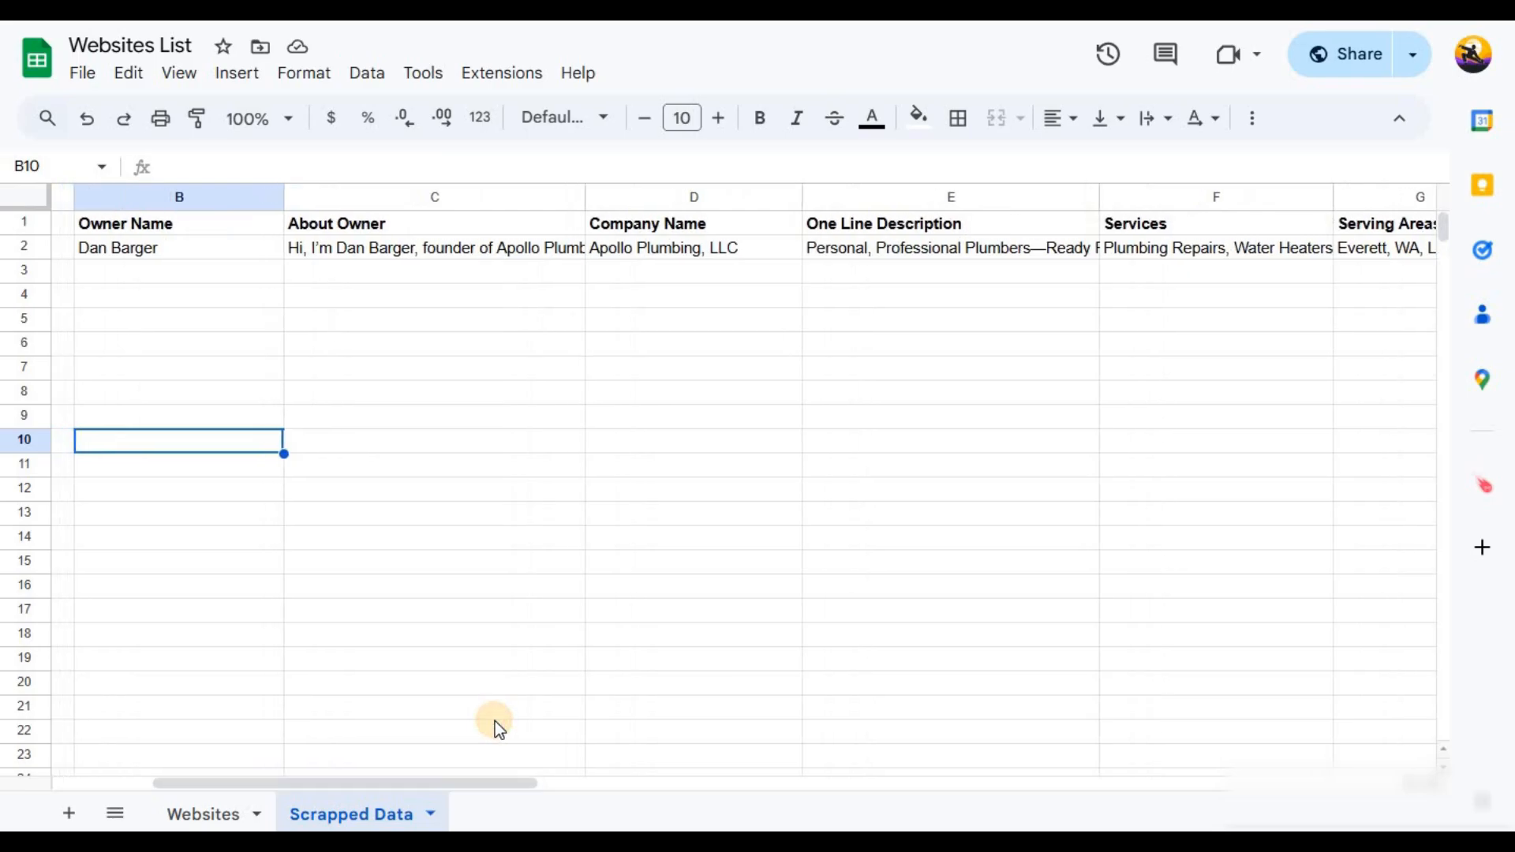
left_click(448, 259)
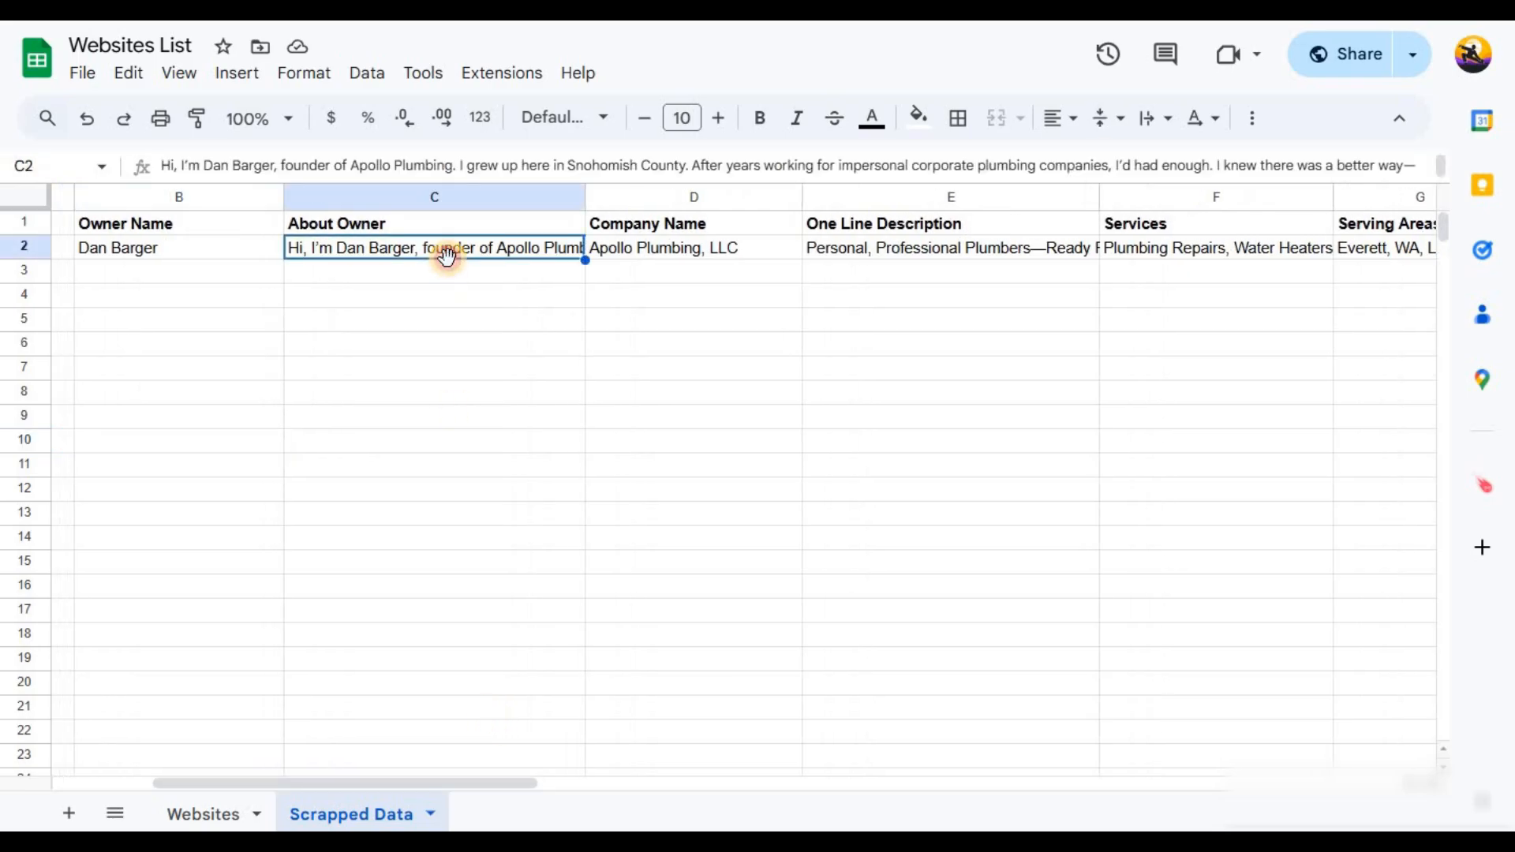
double_click(478, 243)
left_click_drag(483, 245, 291, 244)
left_click(711, 268)
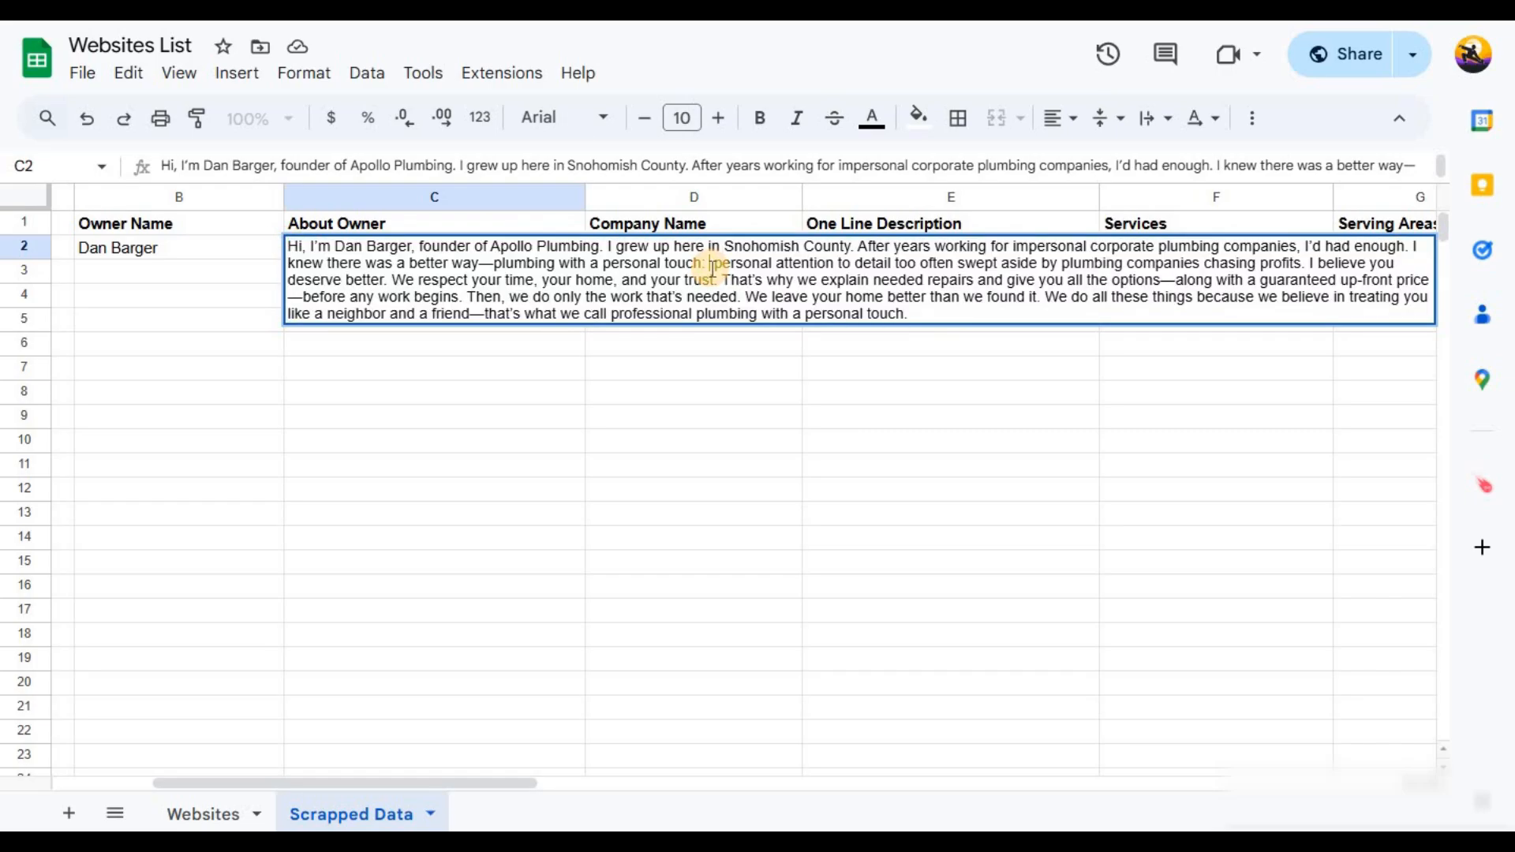
left_click_drag(940, 315, 288, 254)
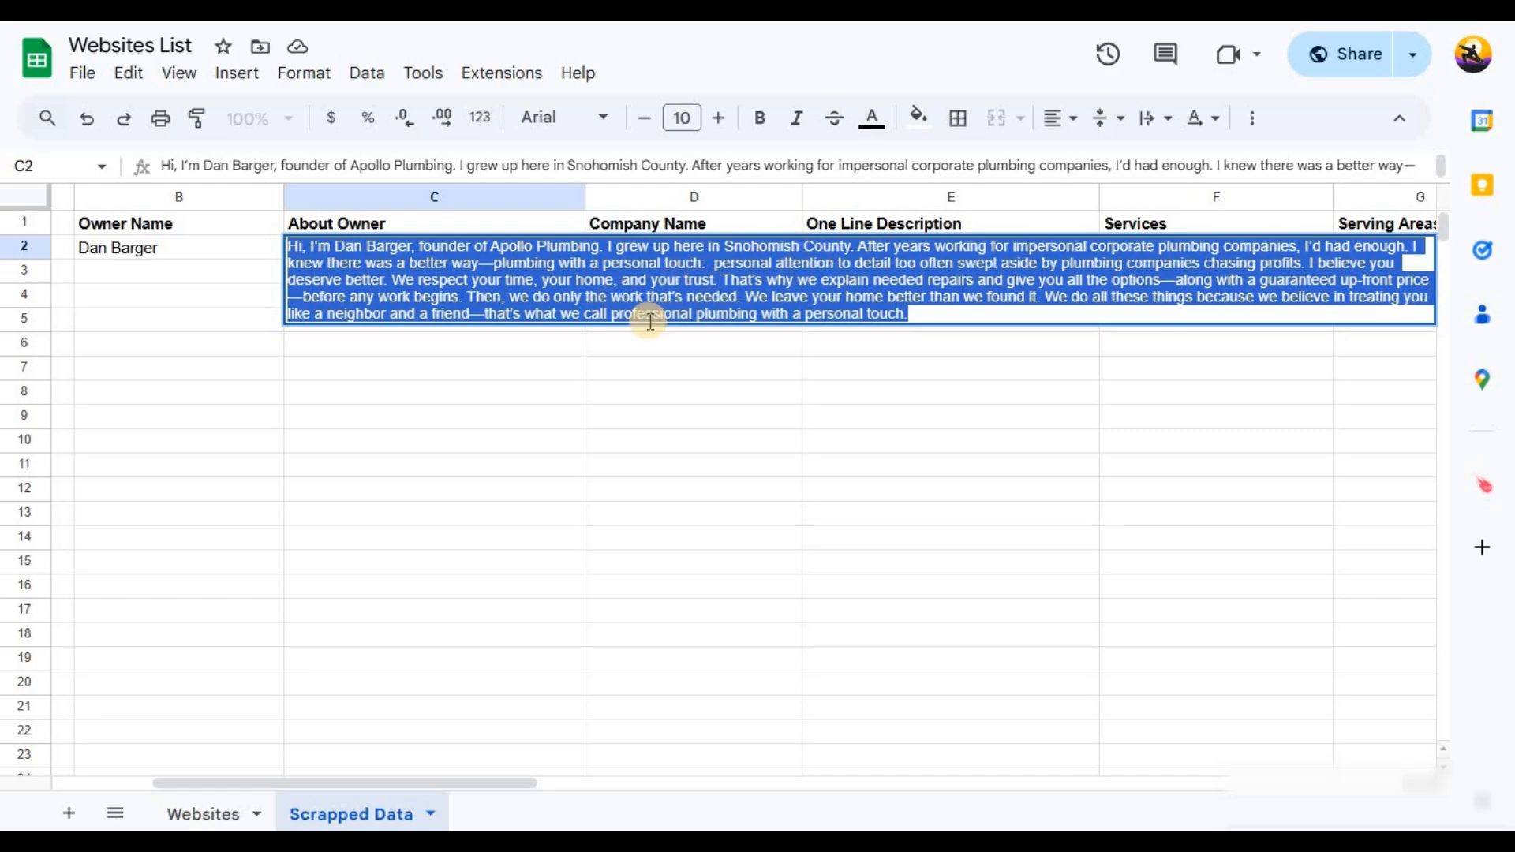
left_click(531, 345)
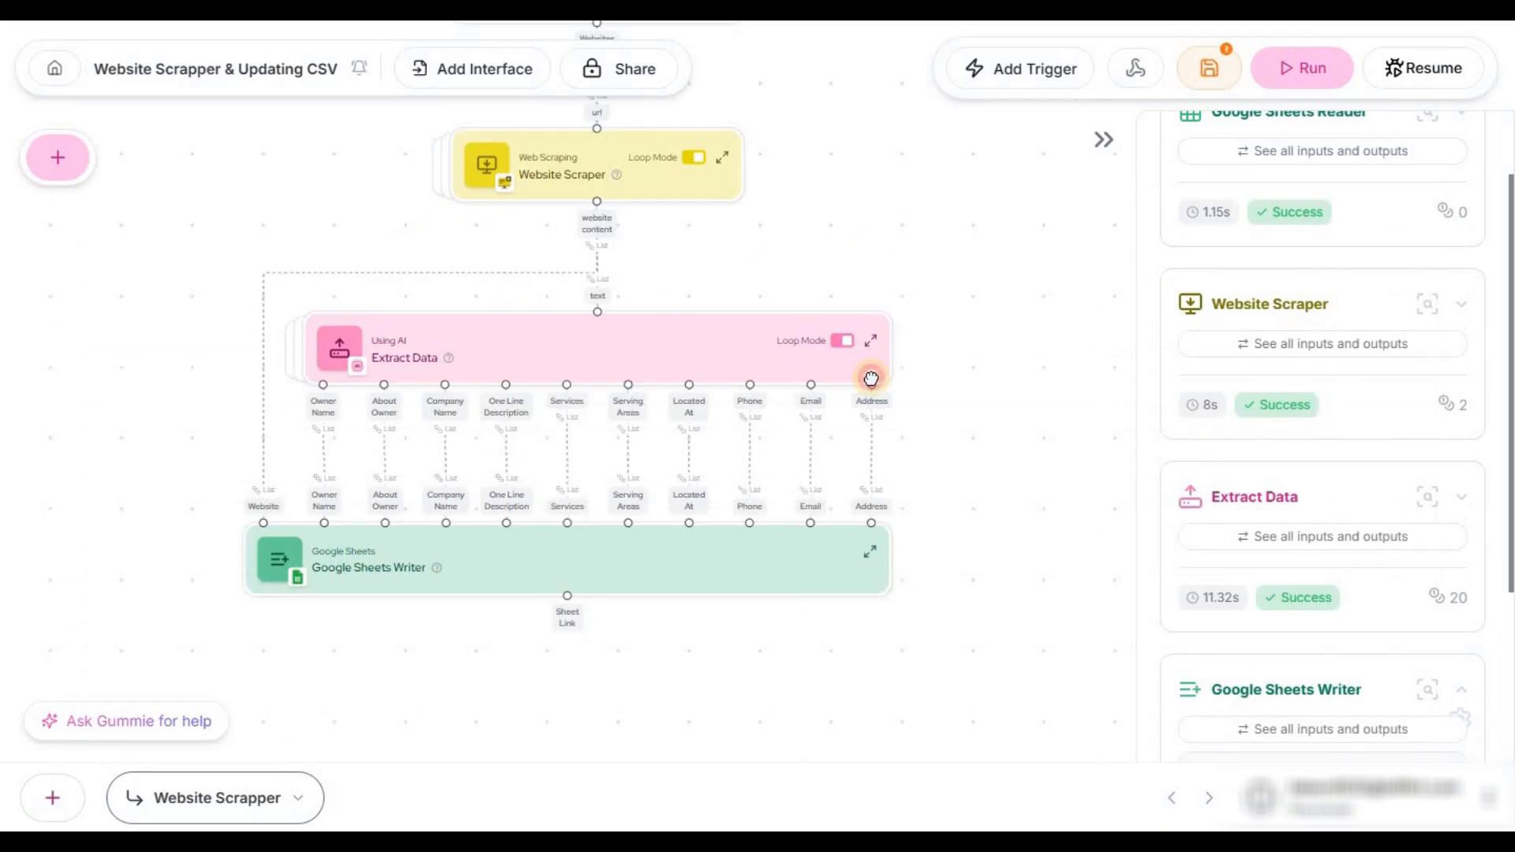
Return to the Gumloop workflow, add an Ask AI node from the Node Library, and place it left of the existing nodes.
scroll(864, 282, "up", 2)
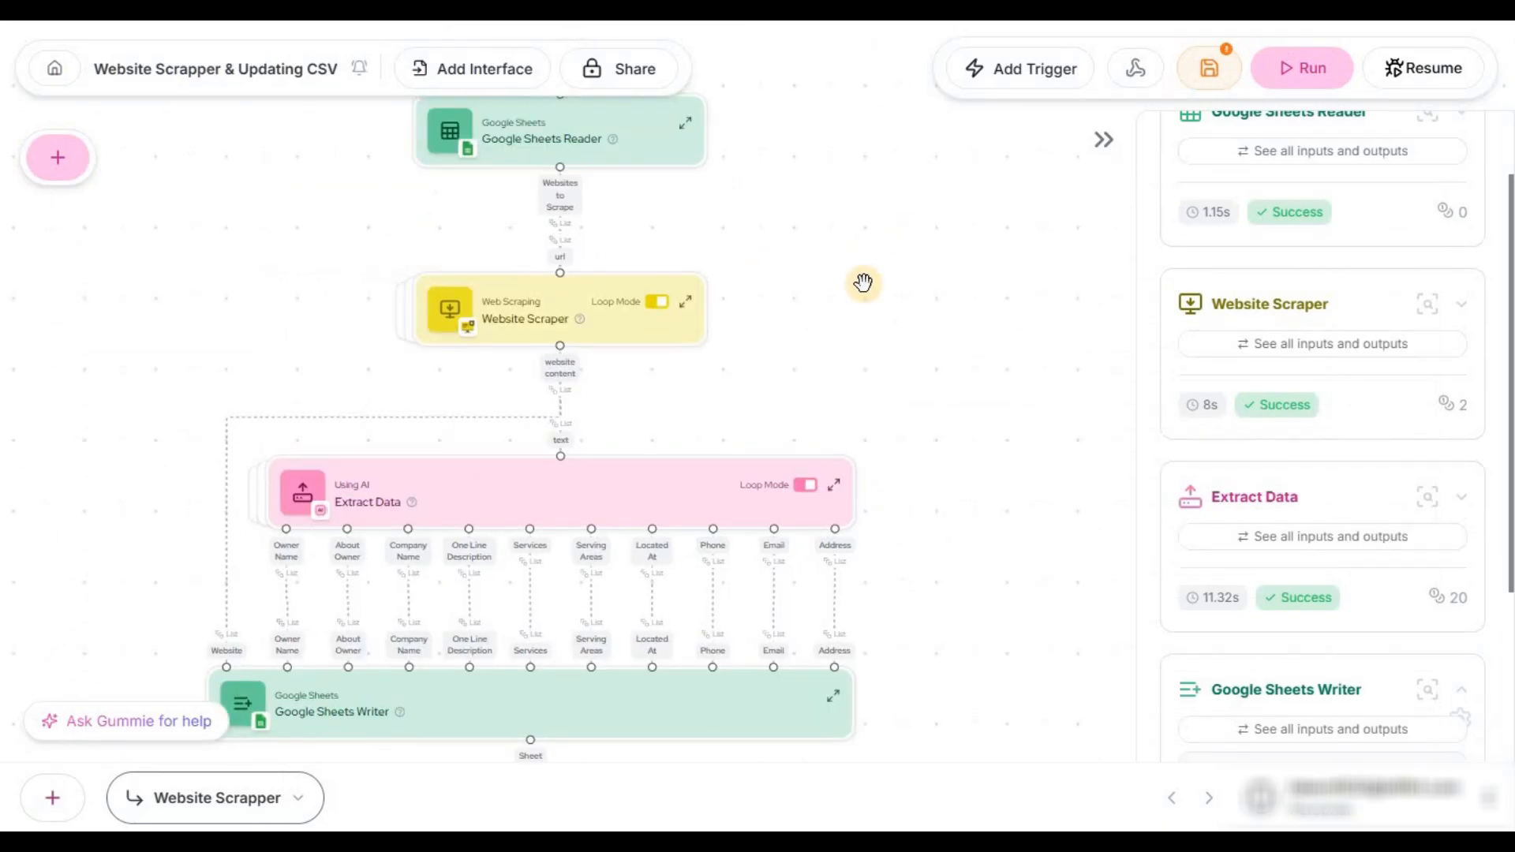
scroll(863, 283, "down", 3)
left_click(57, 156)
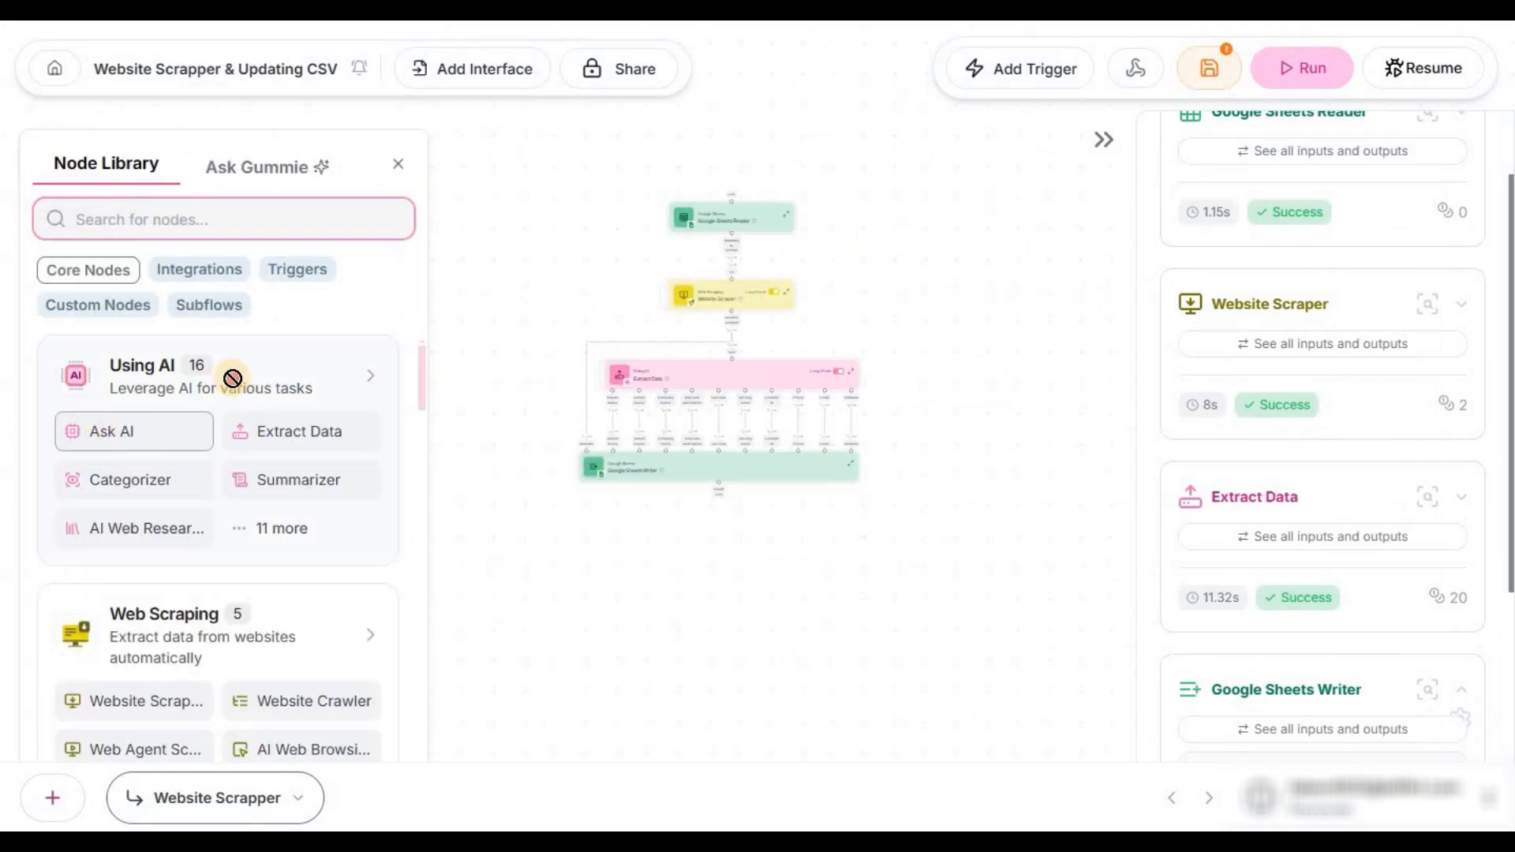
left_click_drag(232, 379, 513, 217)
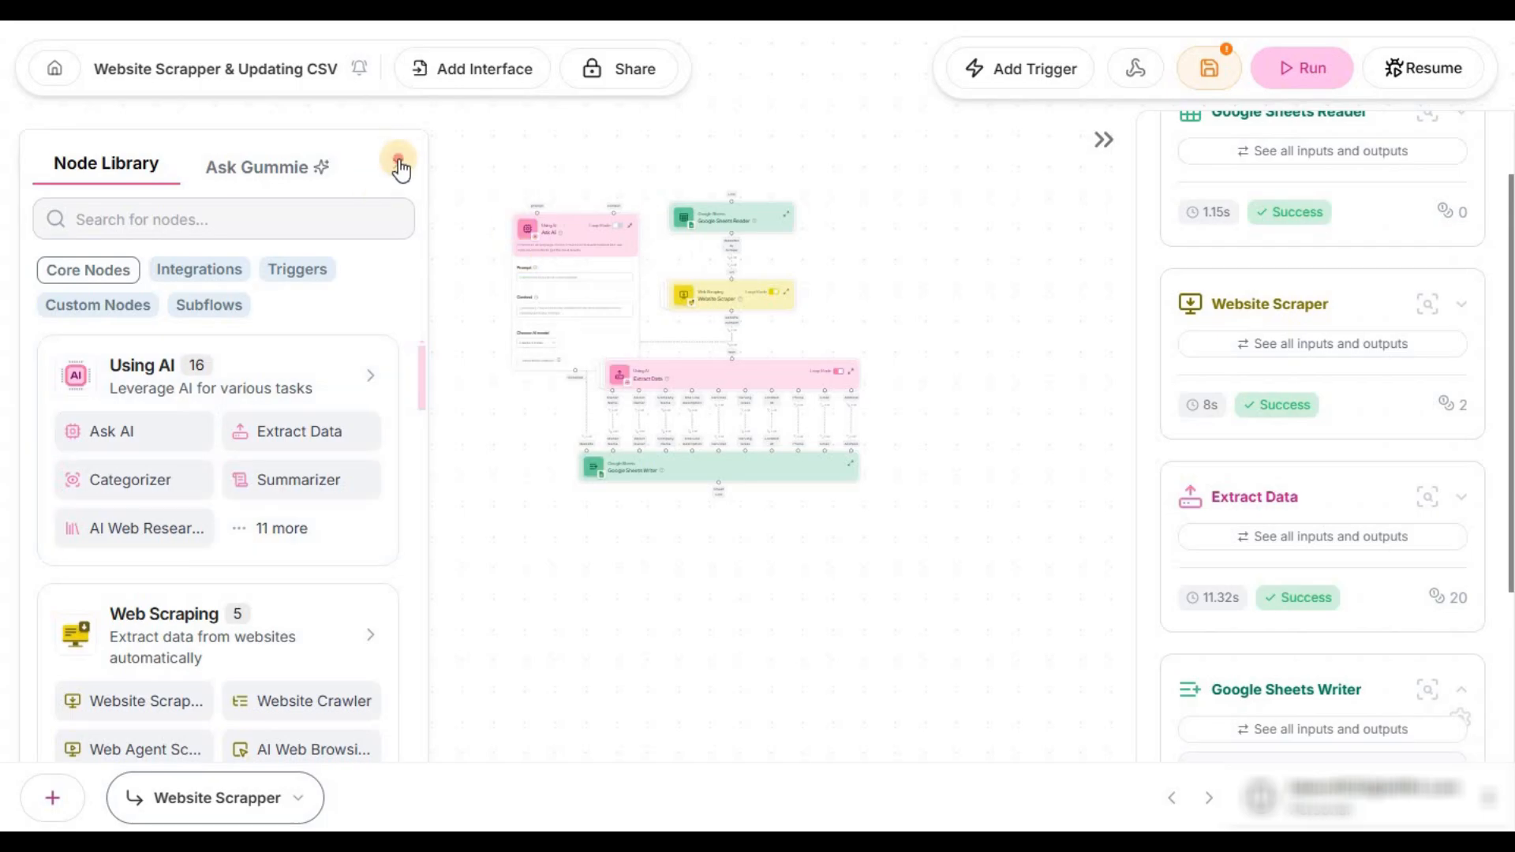
left_click(399, 162)
scroll(430, 325, "up", 3)
mouse_move(684, 150)
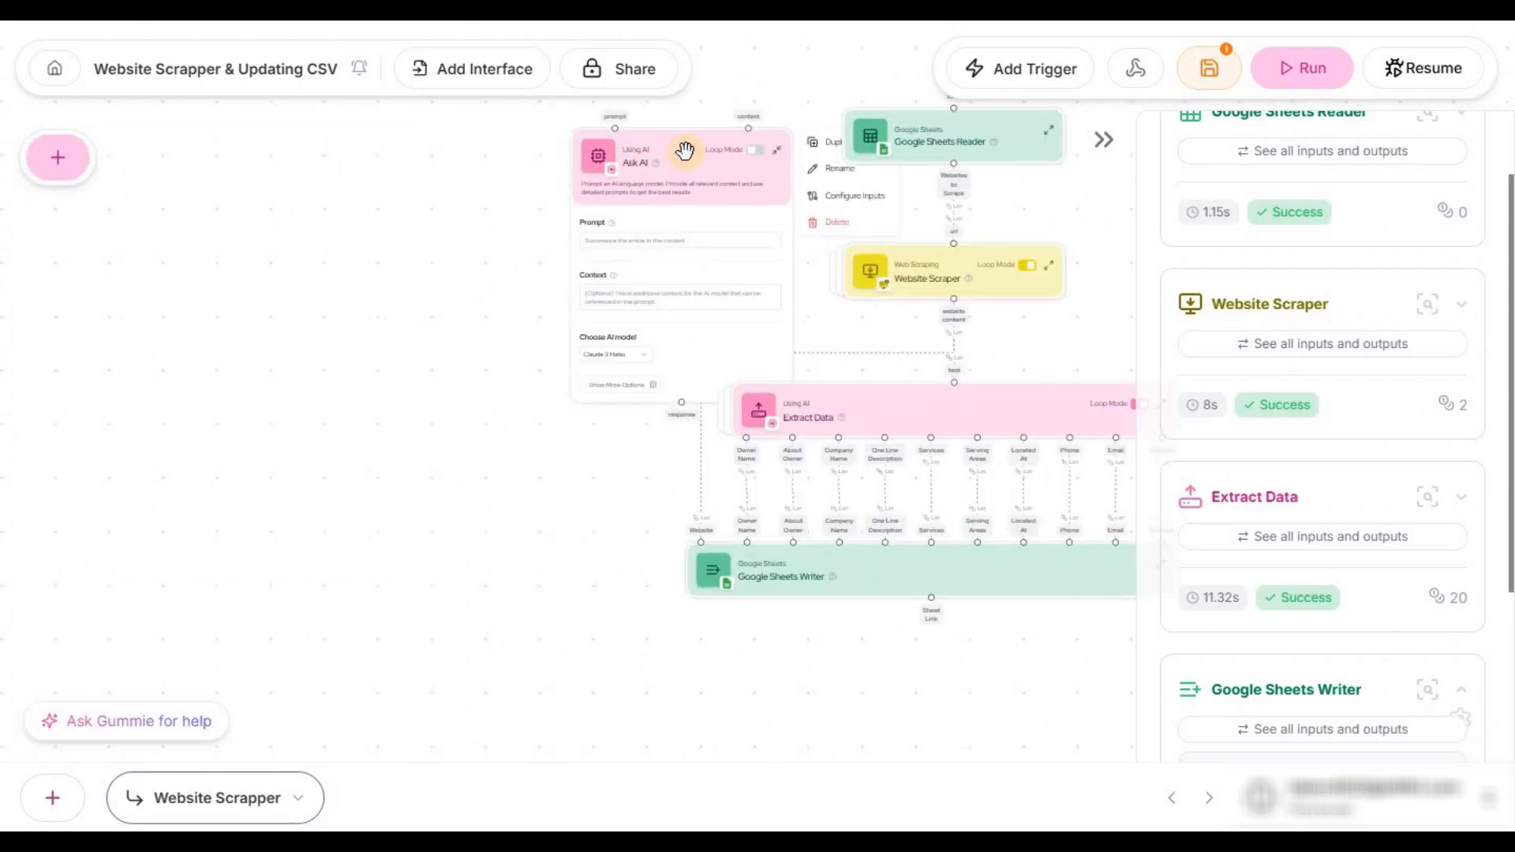
left_click_drag(684, 150, 450, 216)
scroll(343, 339, "up", 3)
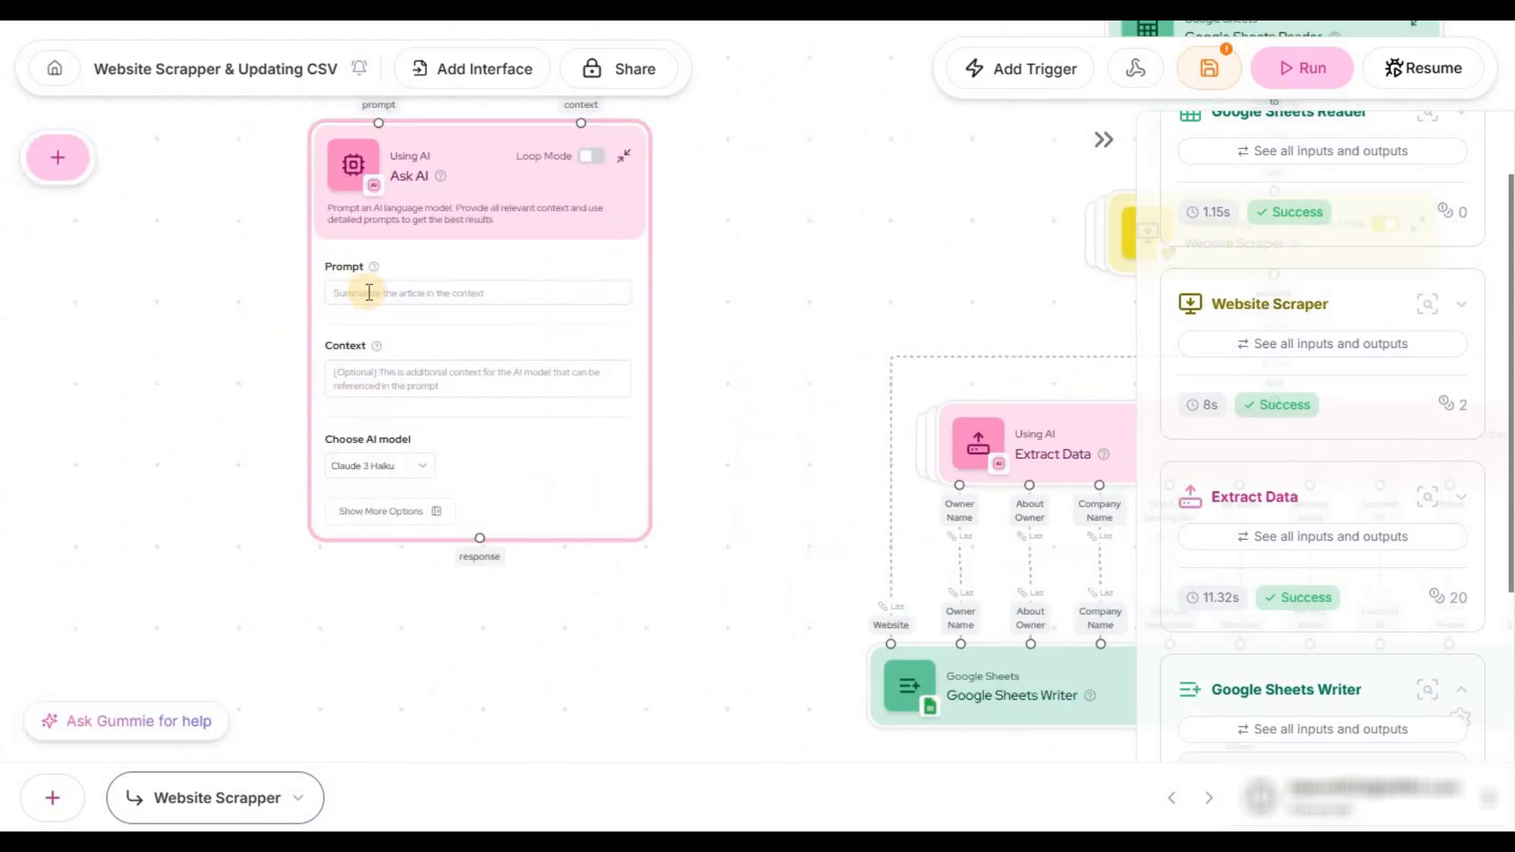
Connect the Website Scraper's website content output to the Ask AI node's context input and shift the node slightly closer to the workflow.
scroll(368, 292, "down", 3)
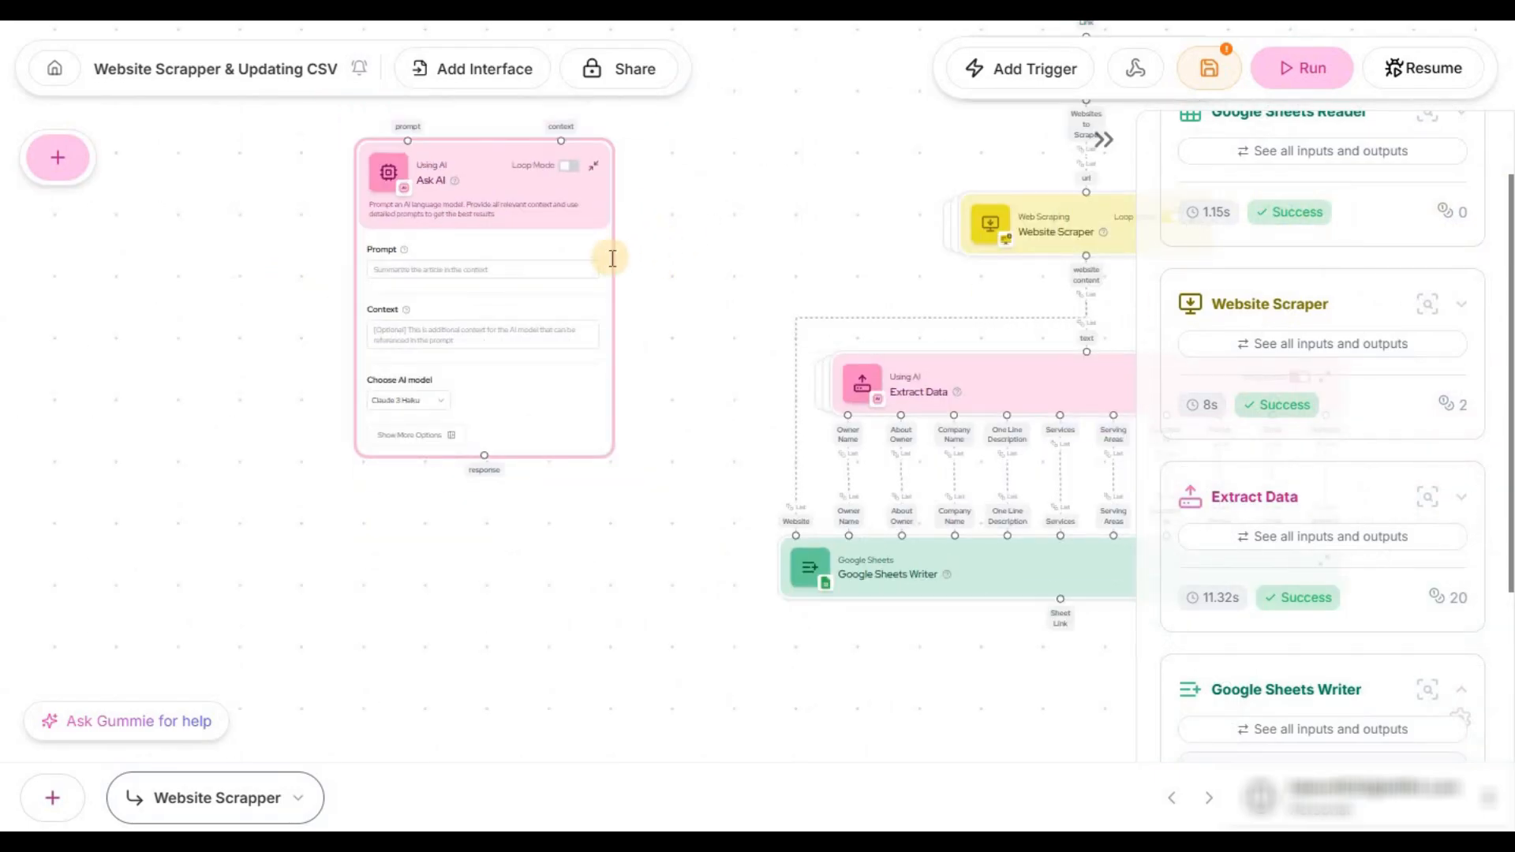
scroll(613, 258, "down", 3)
scroll(773, 249, "up", 2)
mouse_move(1011, 247)
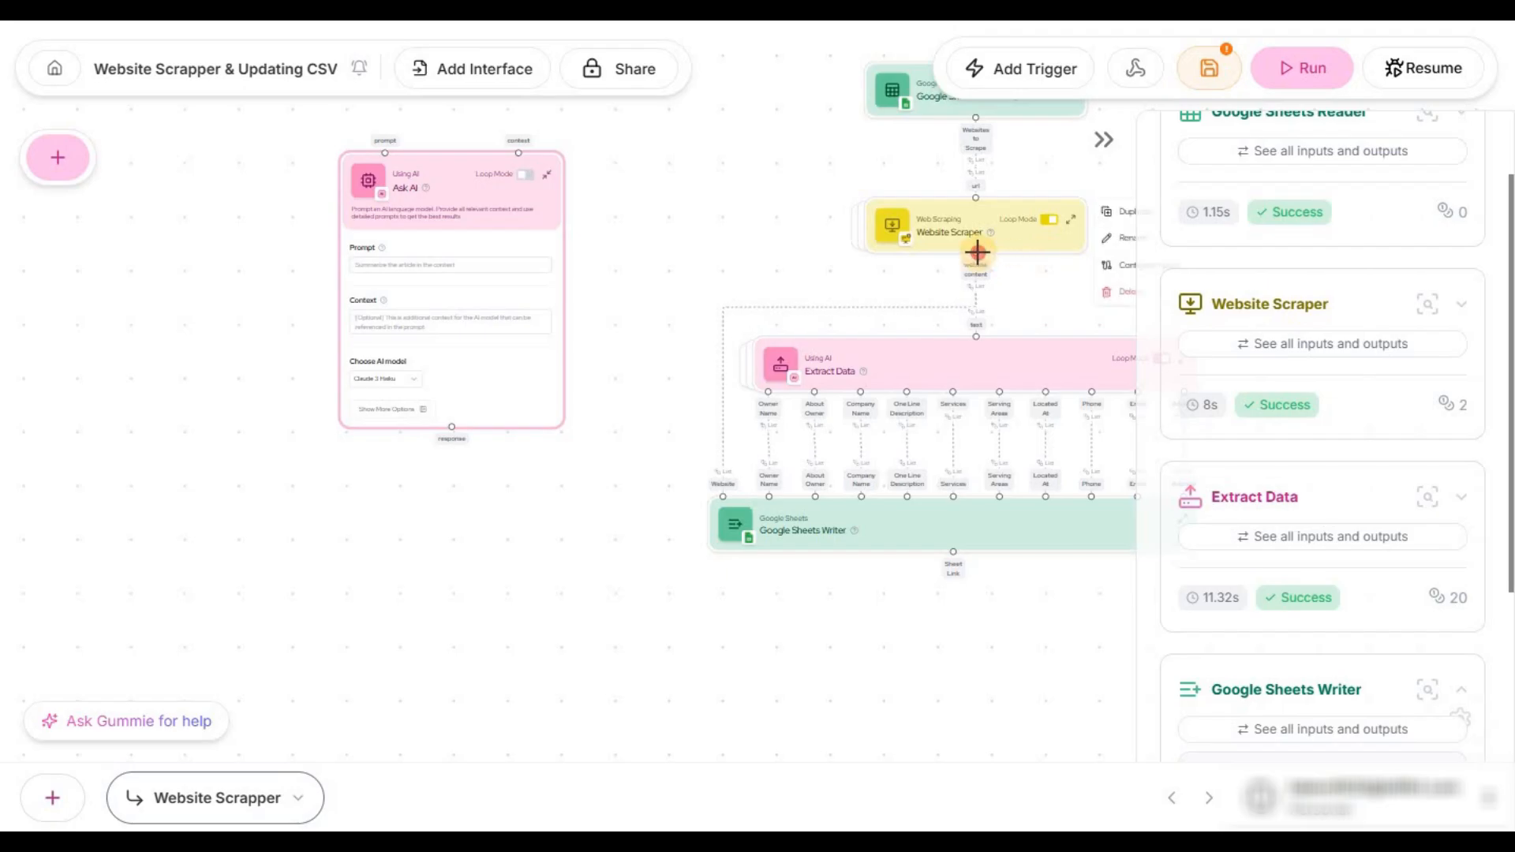
left_click_drag(977, 252, 517, 149)
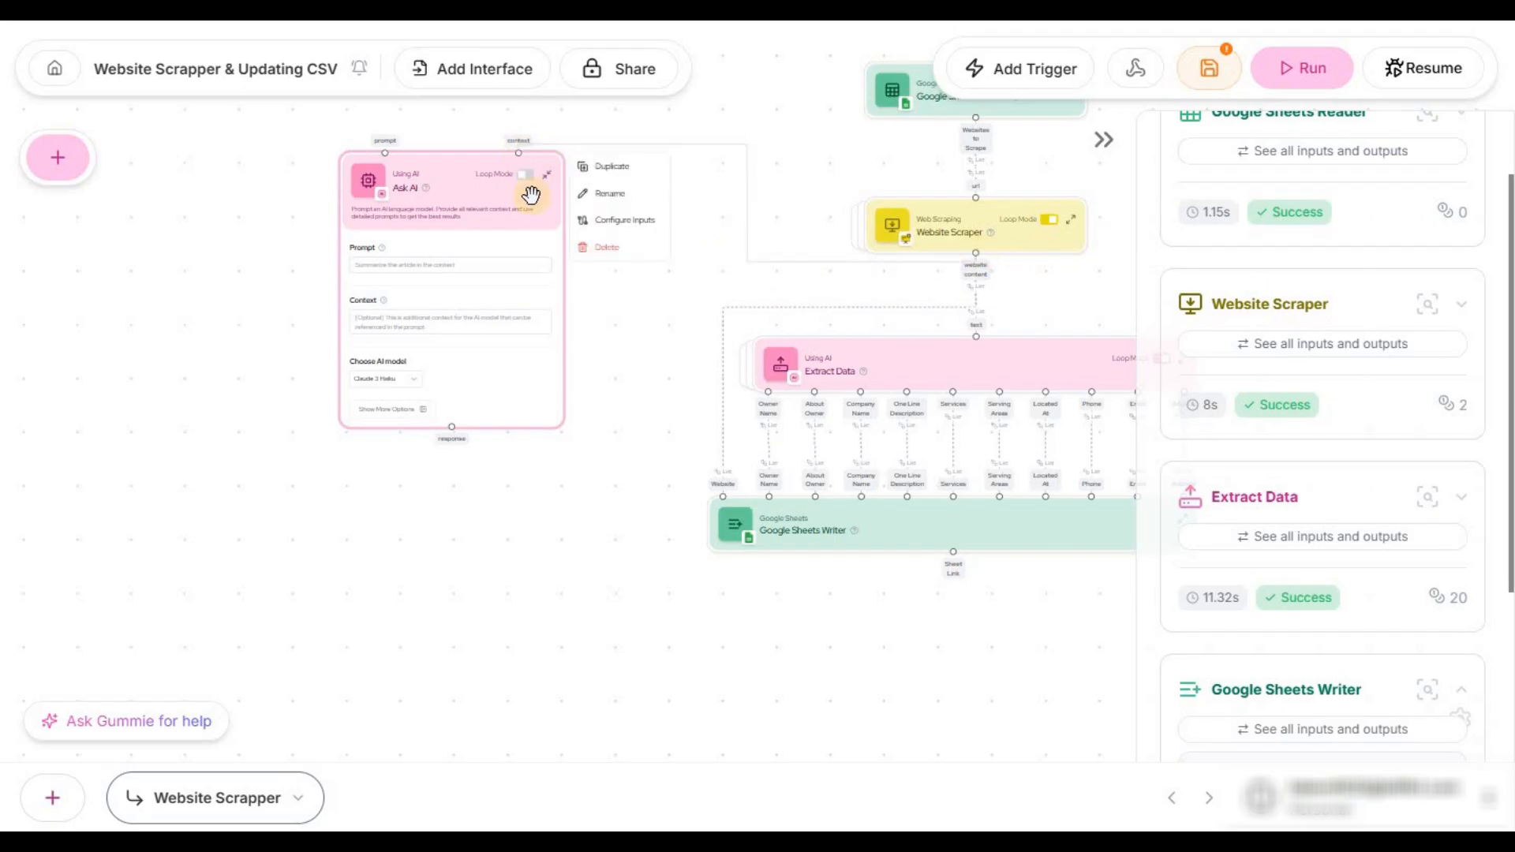
left_click_drag(461, 192, 535, 243)
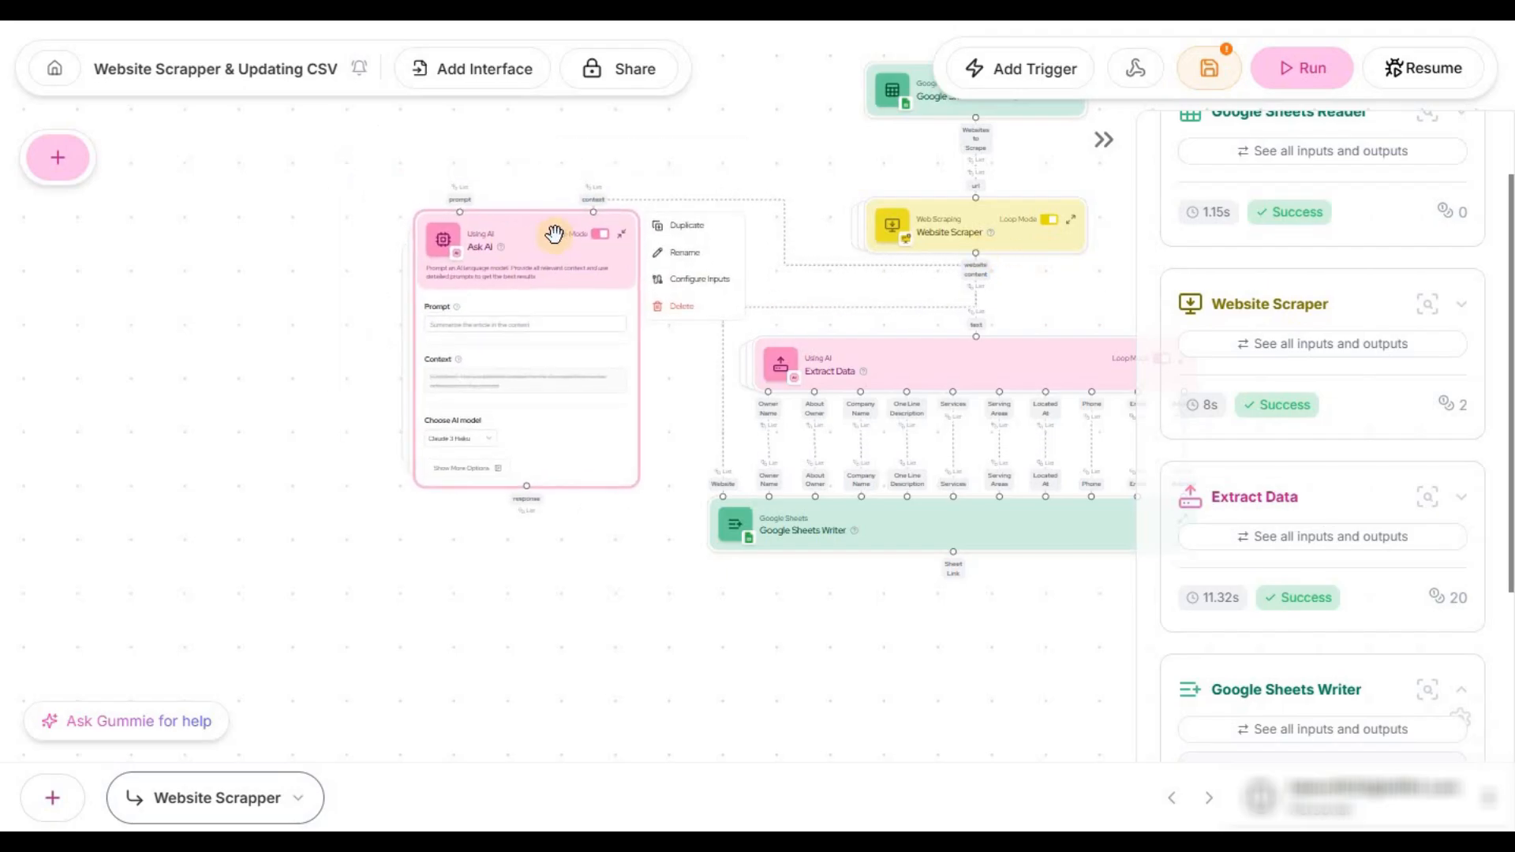
Review the Ask AI node's Prompt, Context and AI model fields, focusing on the Prompt field.
scroll(554, 231, "up", 4)
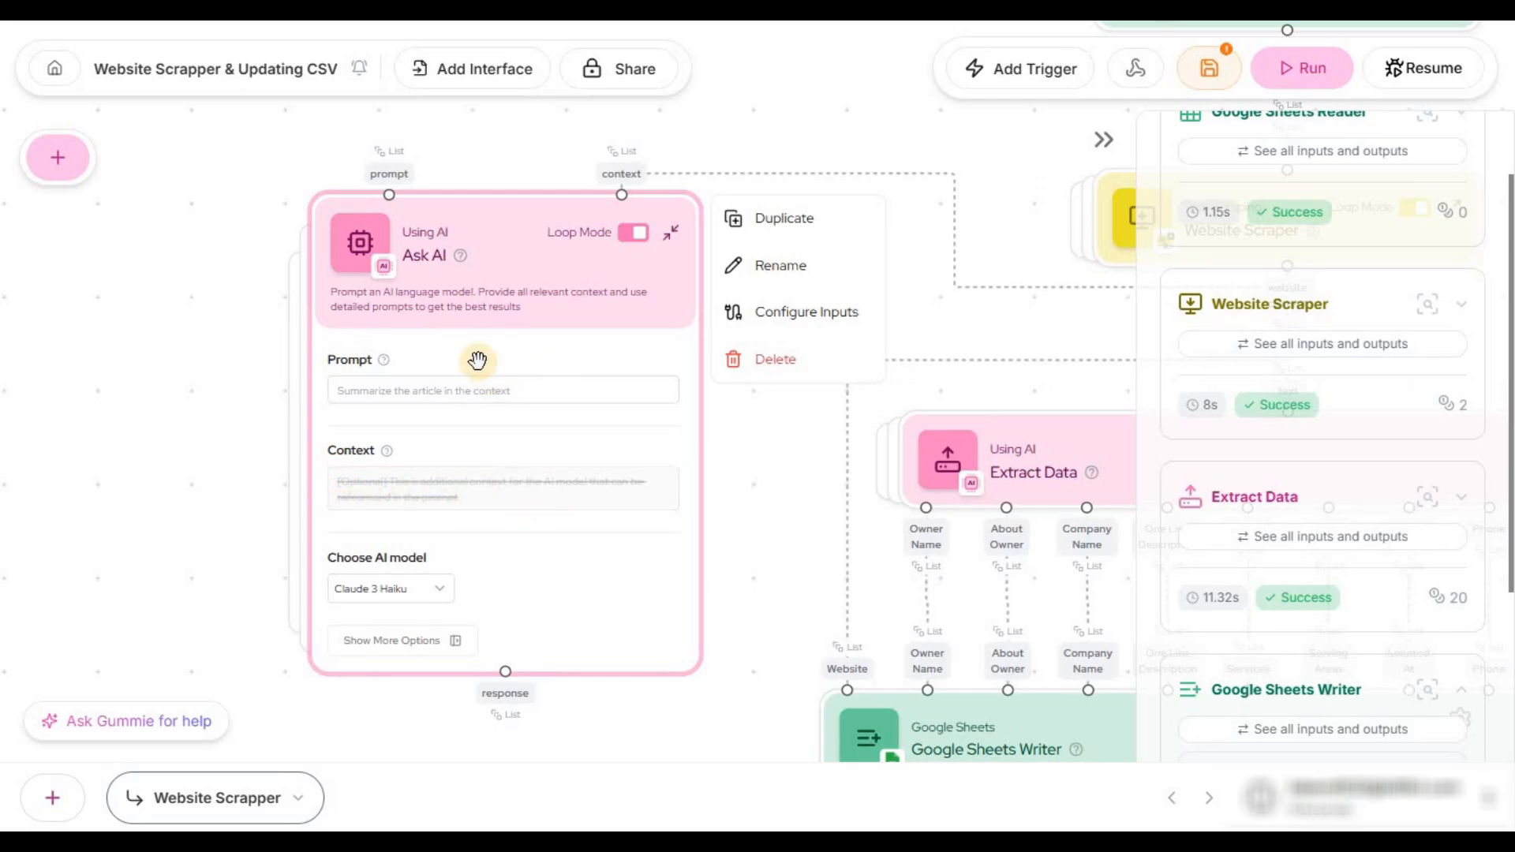
left_click(402, 395)
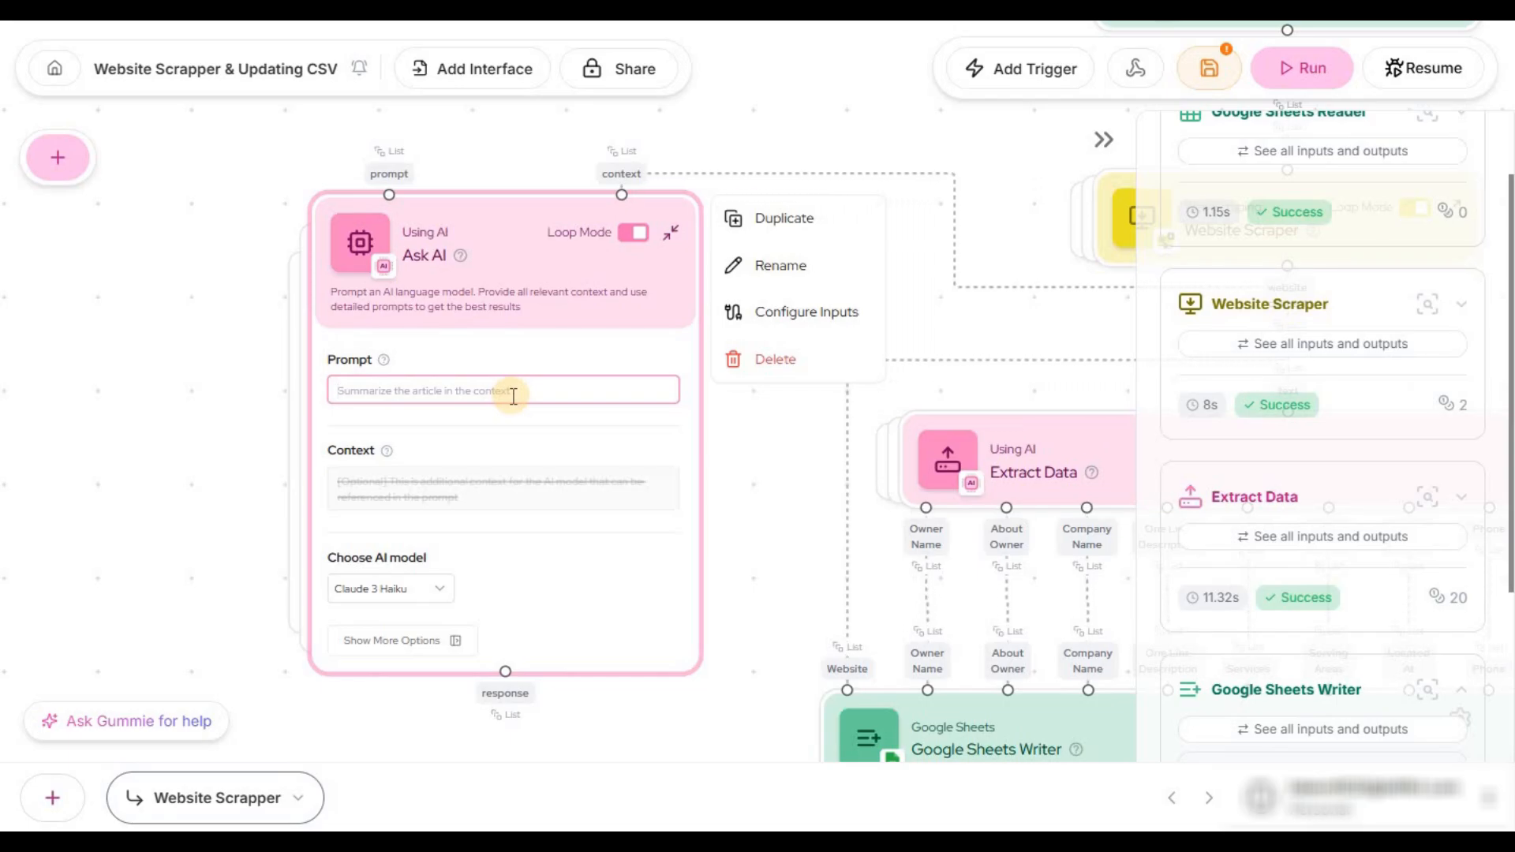
scroll(406, 649, "down", 5)
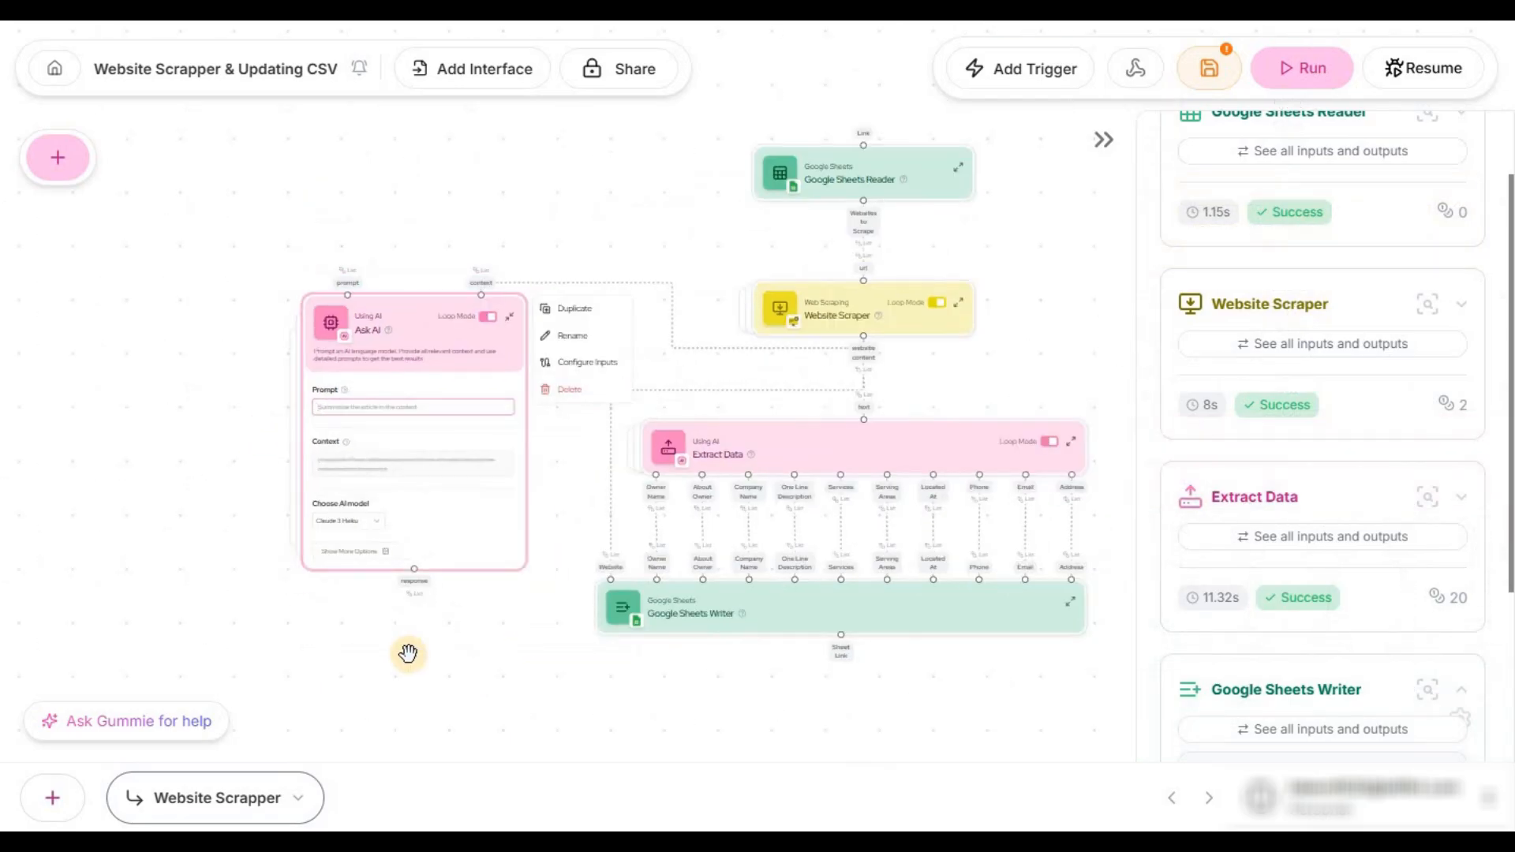
Compare the Ask AI node's response output with the column inputs of the Google Sheets Writer node.
scroll(430, 541, "up", 6)
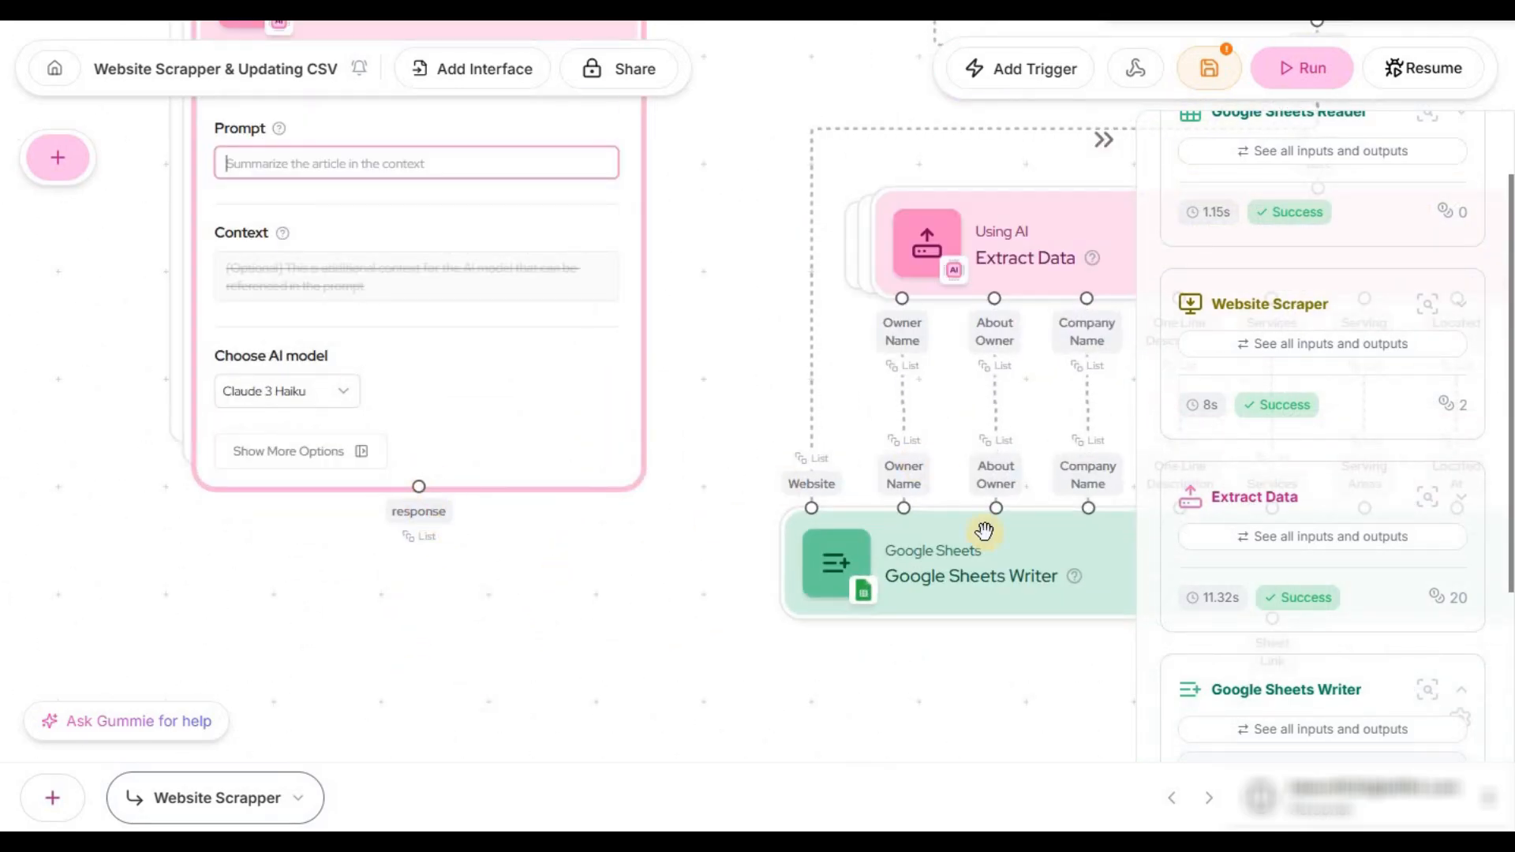
scroll(606, 613, "down", 3)
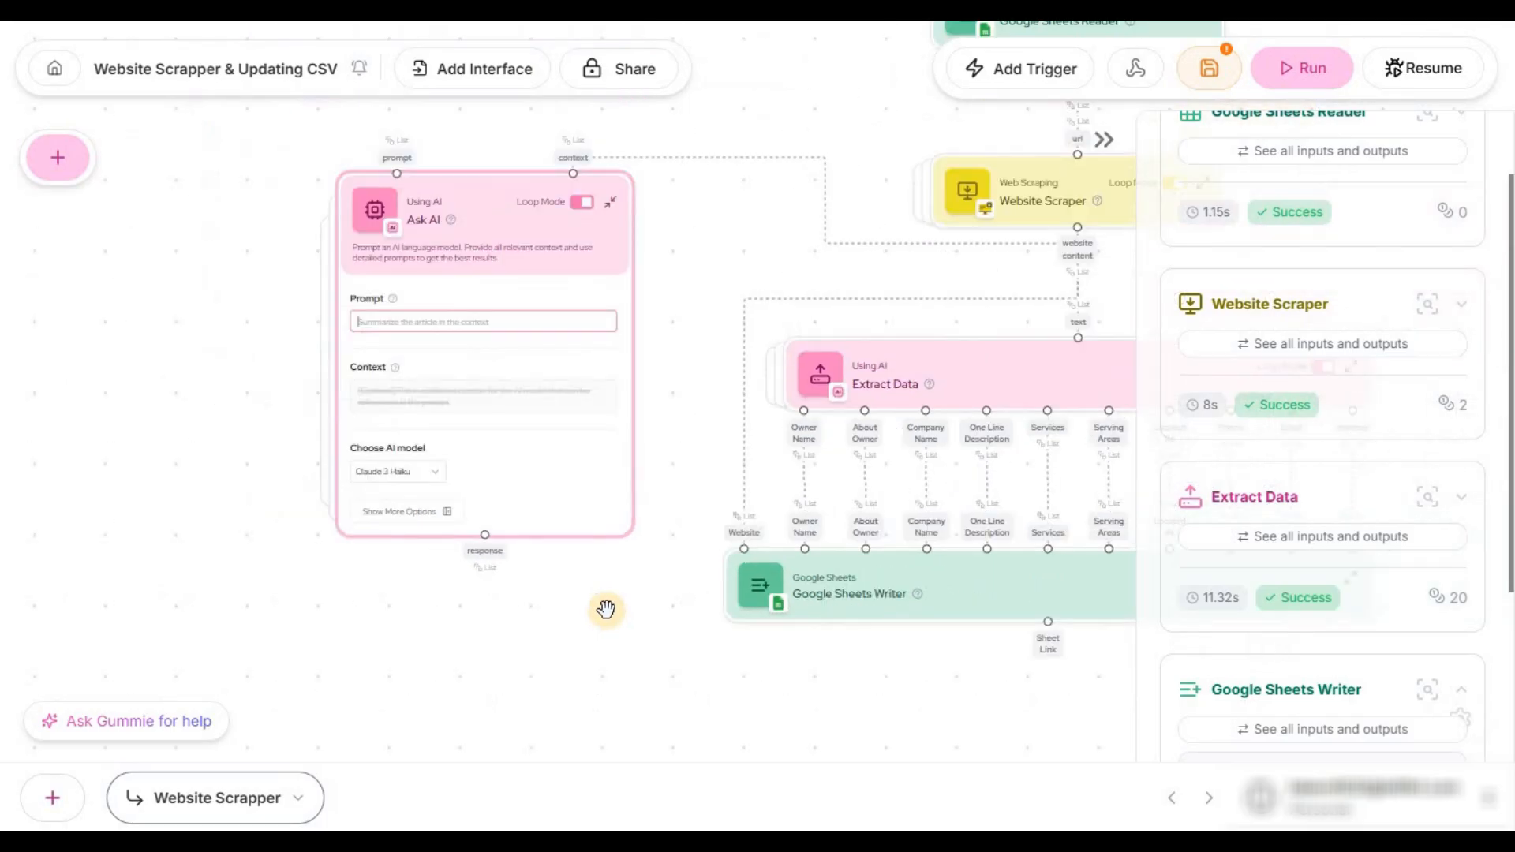
scroll(604, 603, "down", 4)
scroll(778, 633, "up", 2)
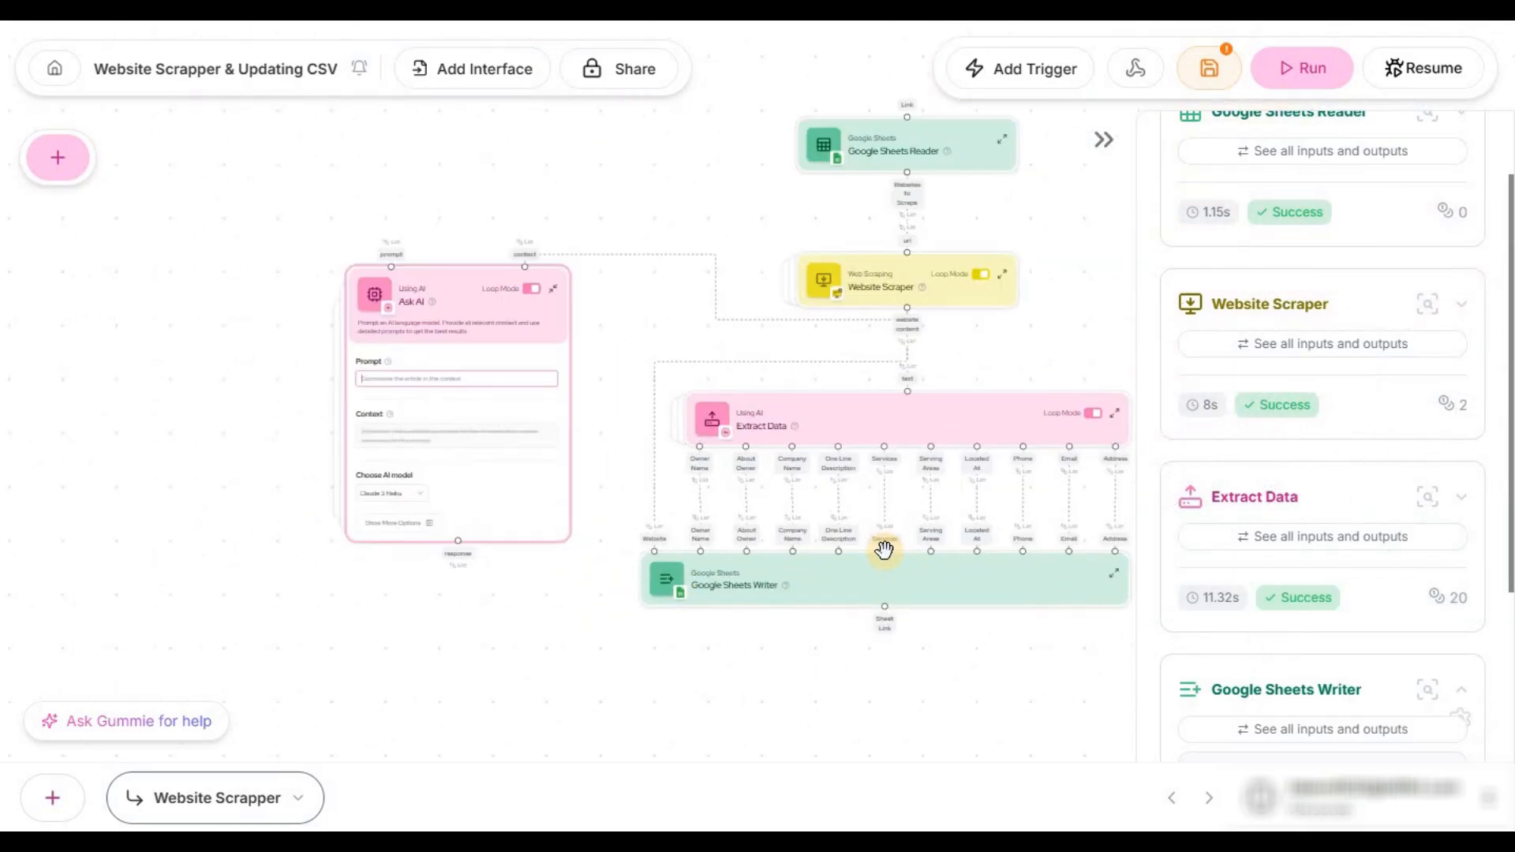
scroll(588, 526, "down", 2)
left_click_drag(820, 547, 597, 516)
scroll(597, 516, "up", 2)
scroll(724, 530, "up", 2)
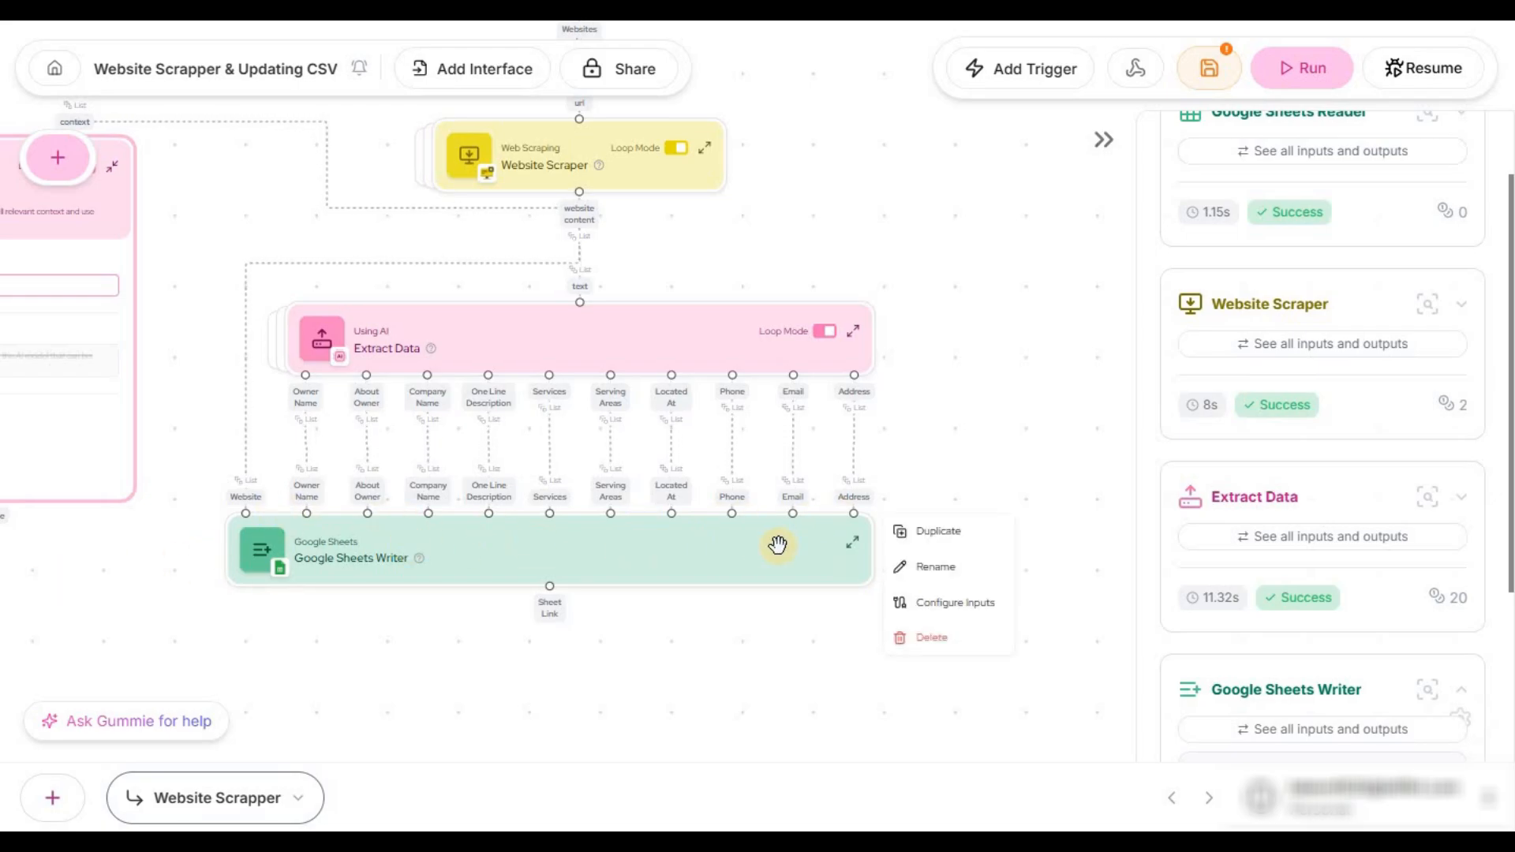
scroll(258, 570, "left", 5)
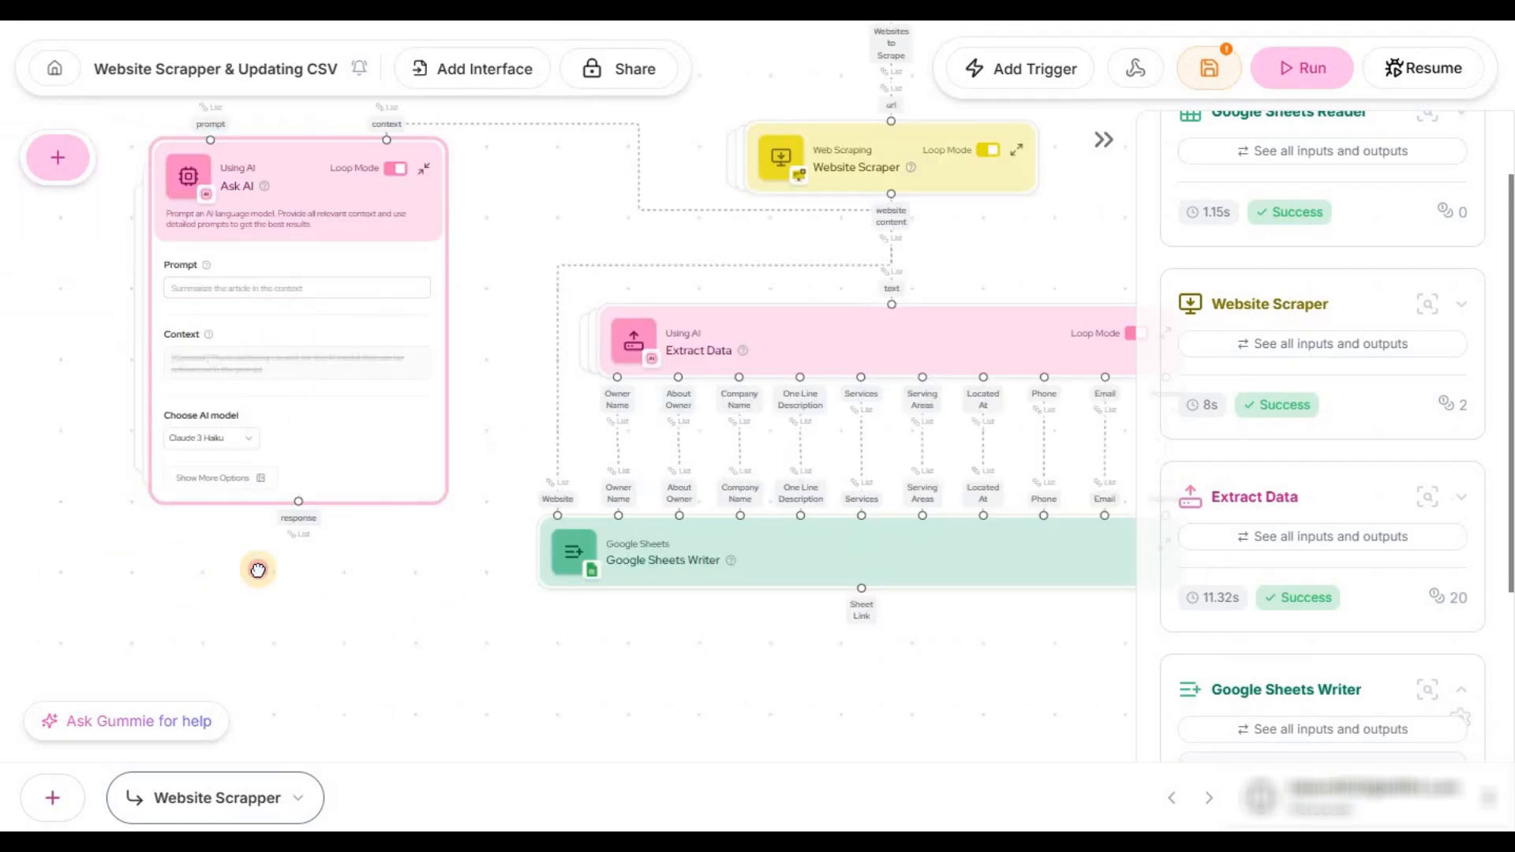
left_click_drag(258, 570, 82, 554)
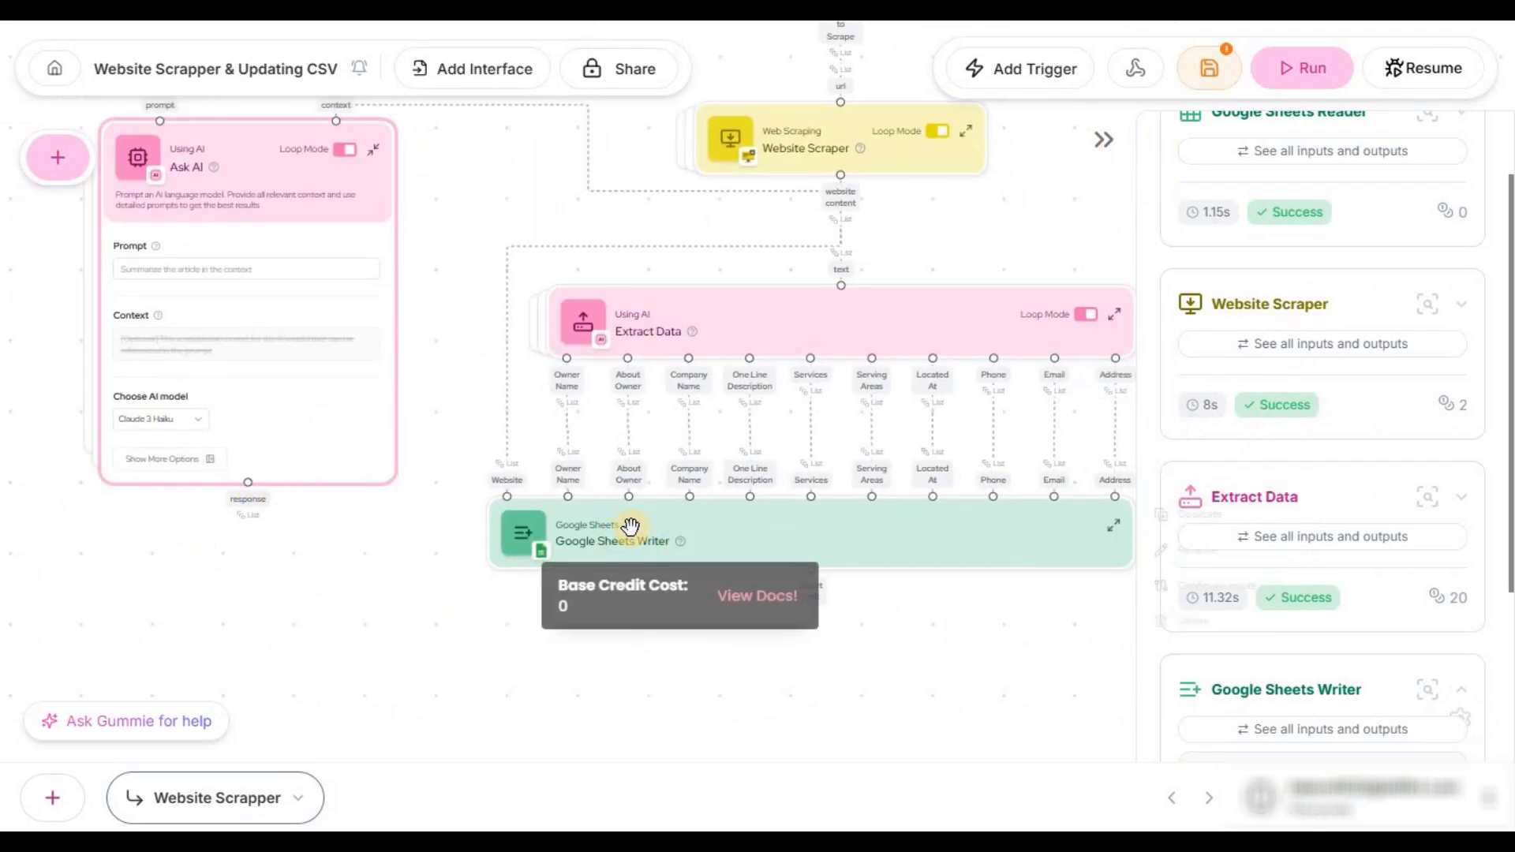
scroll(344, 547, "down", 3)
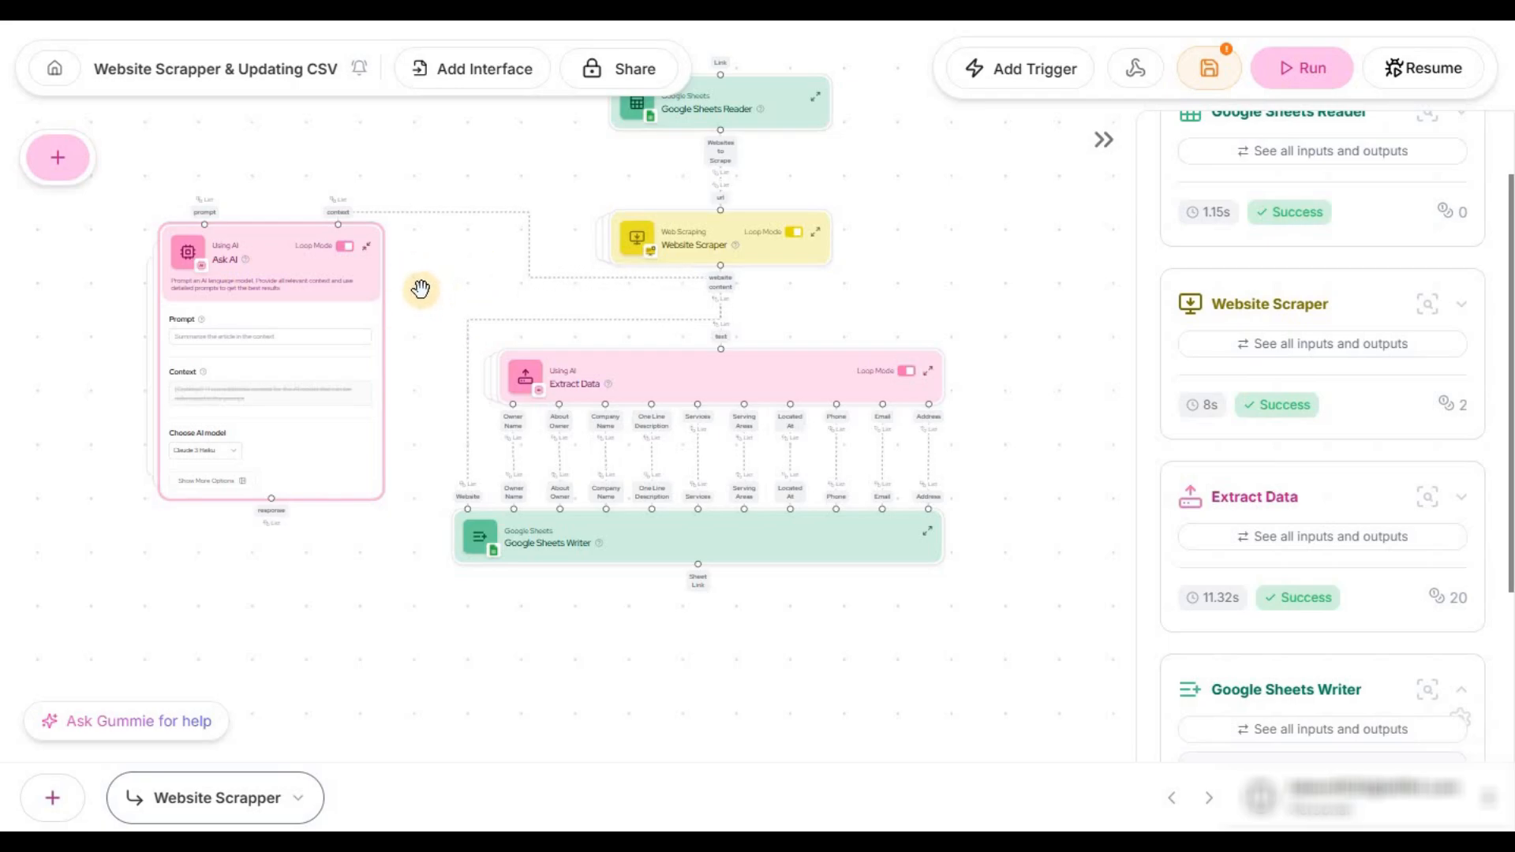
Check the base credit cost information of the Ask AI node for the different AI model tiers.
mouse_move(209, 347)
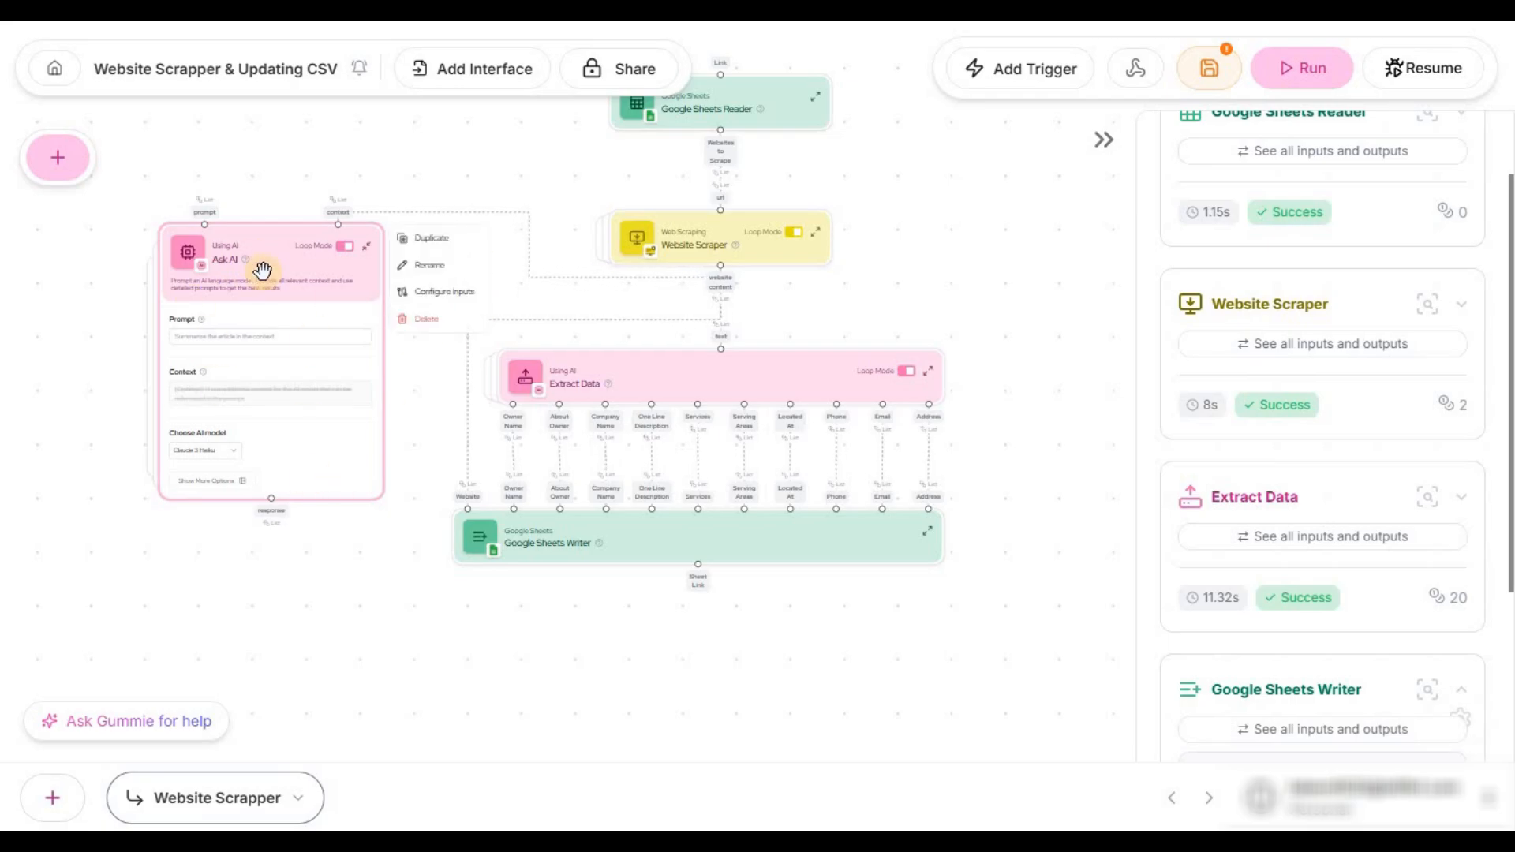
scroll(399, 524, "up", 2)
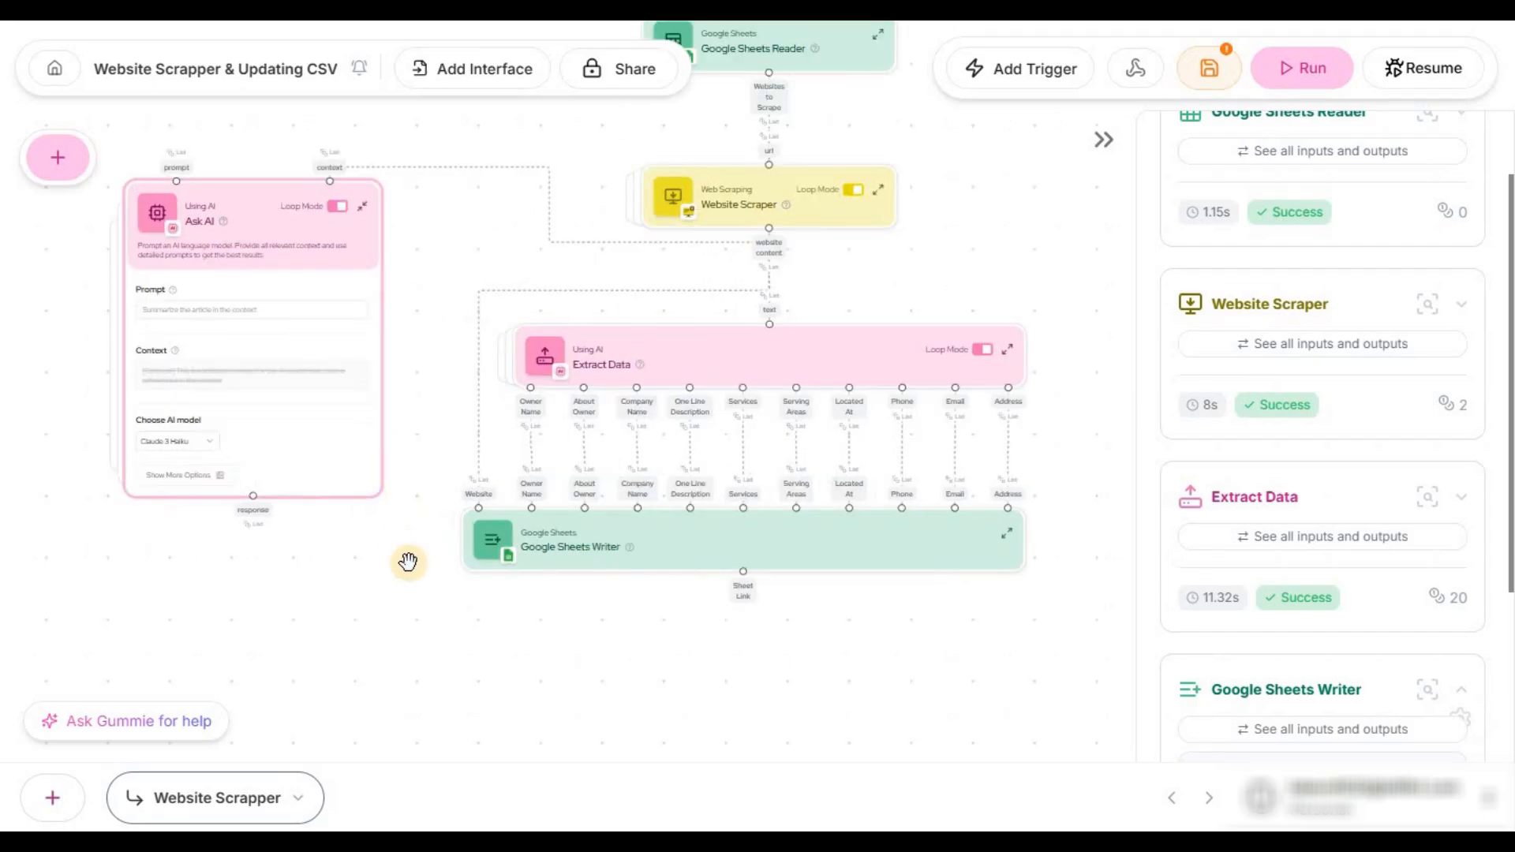
mouse_move(328, 207)
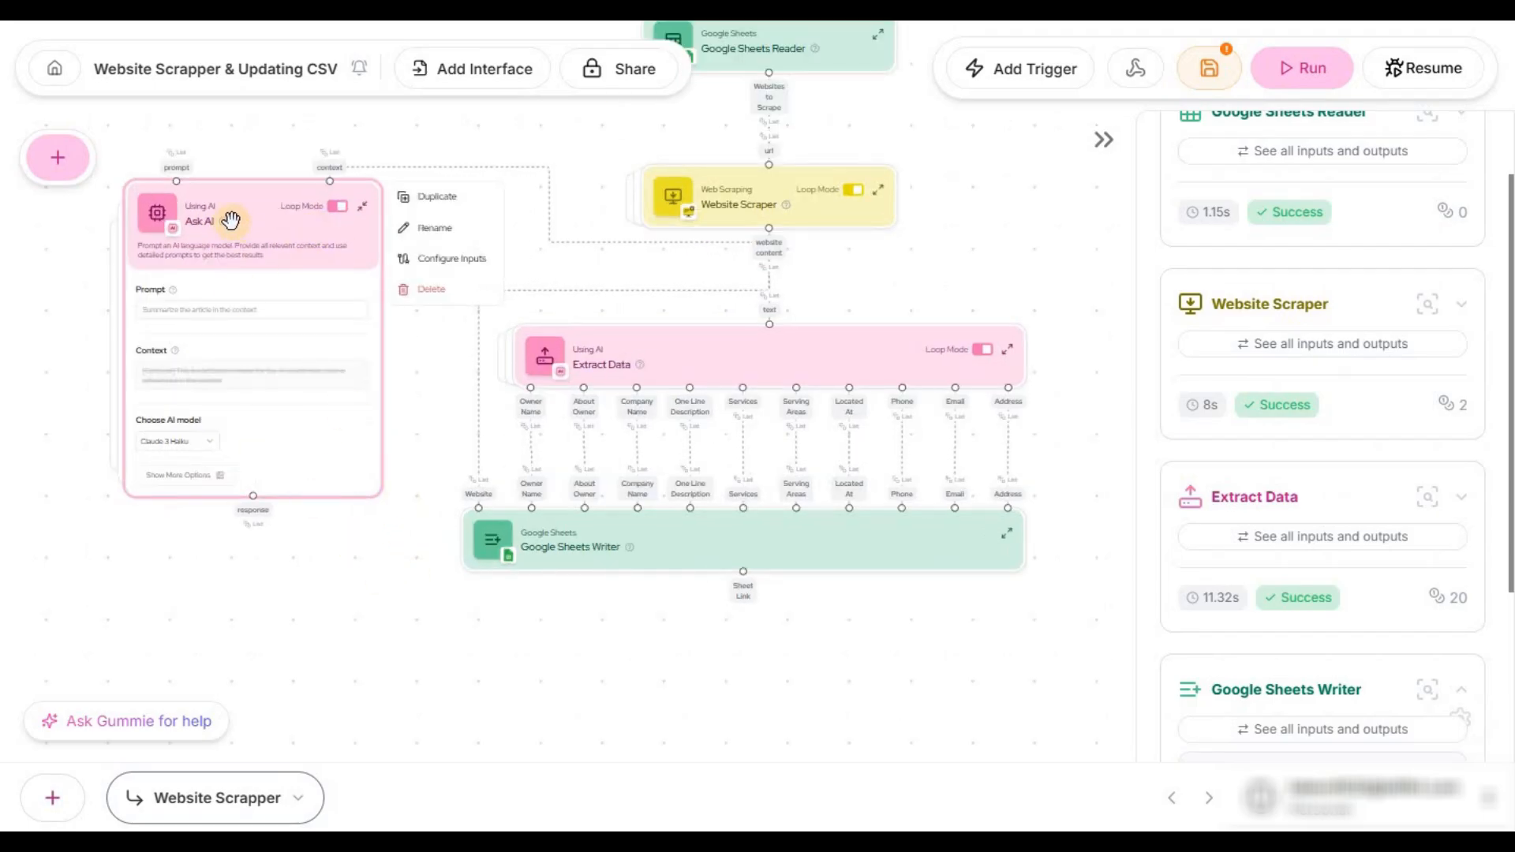
mouse_move(224, 222)
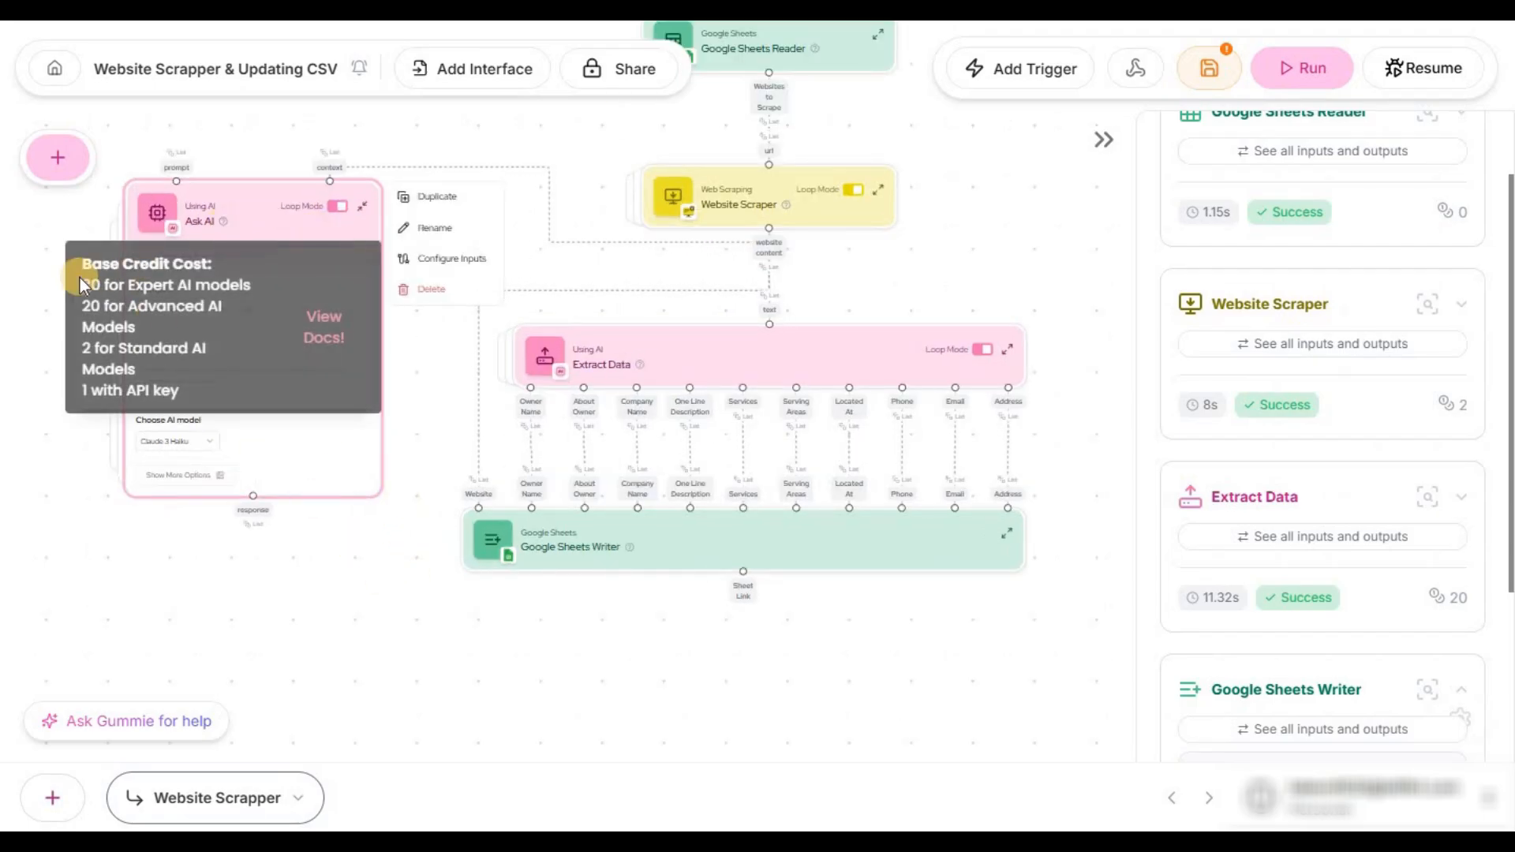
left_click_drag(82, 277, 176, 333)
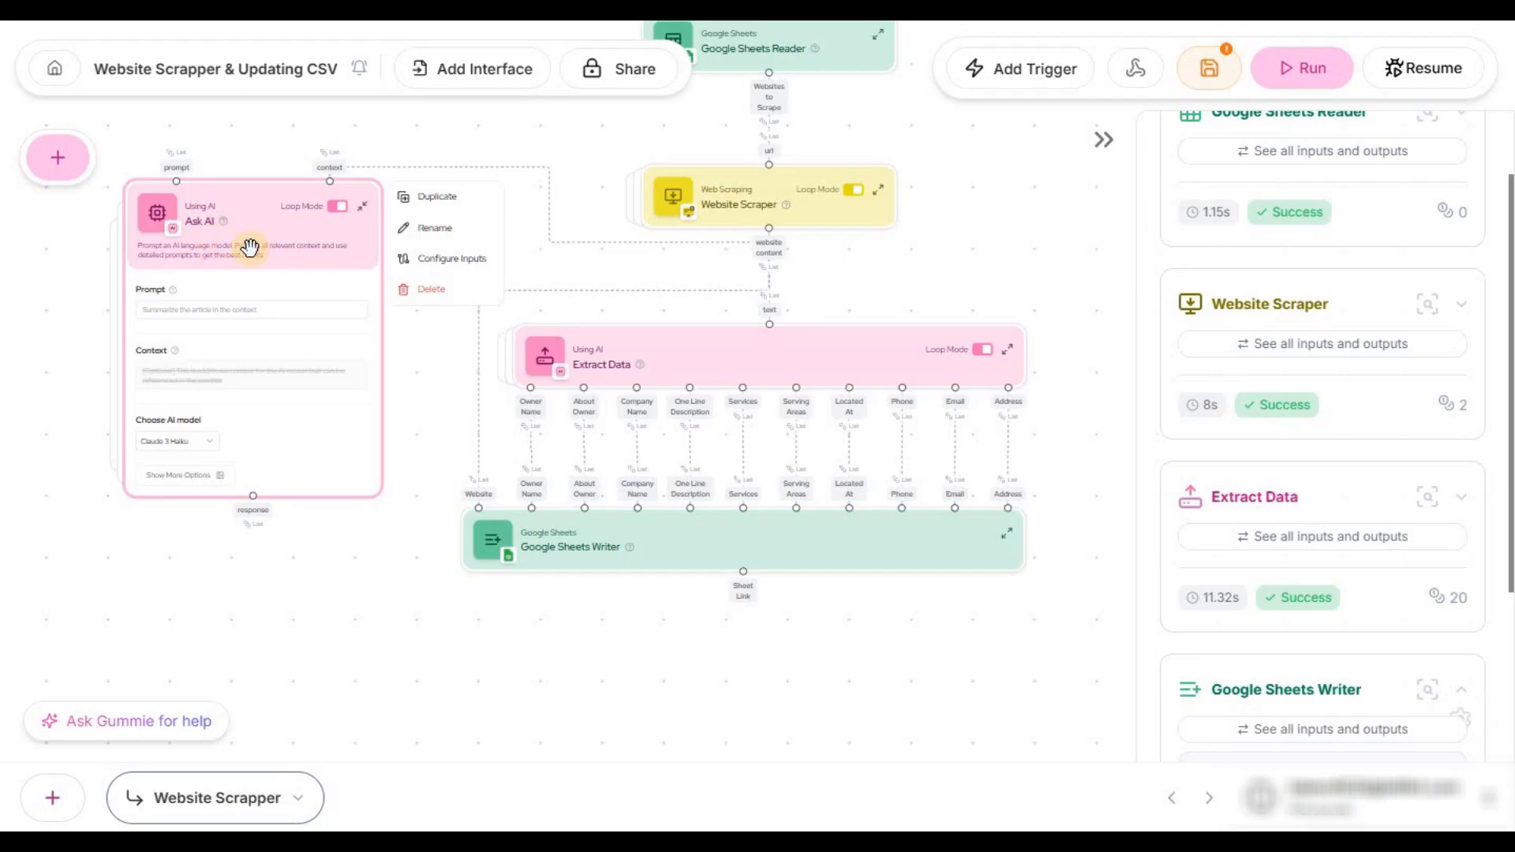
Connect the Ask AI node's response output to the text input of the Extract Data node.
left_click(213, 308)
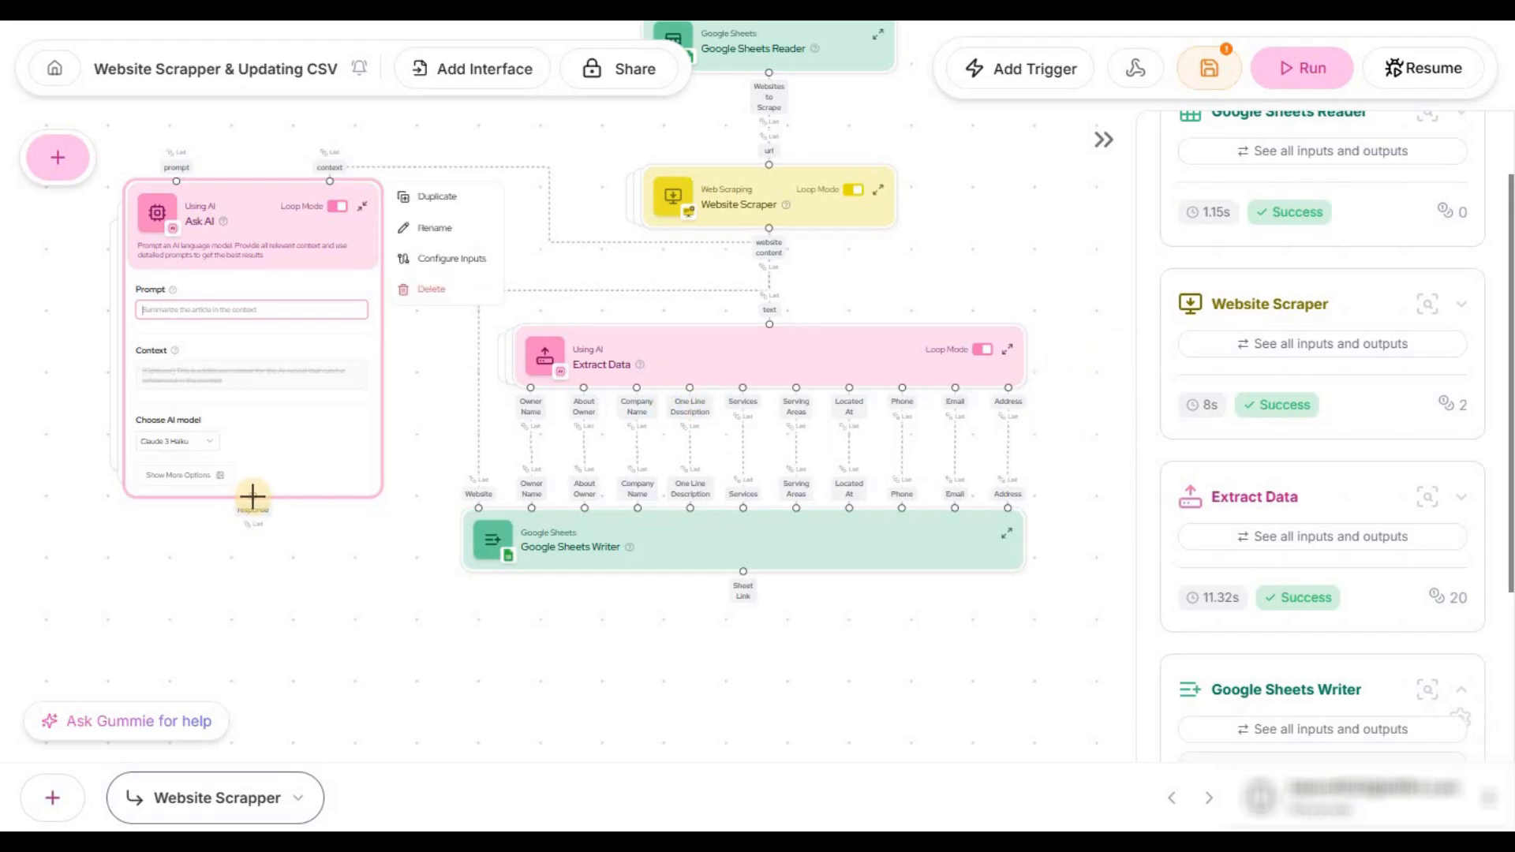
left_click_drag(253, 495, 774, 324)
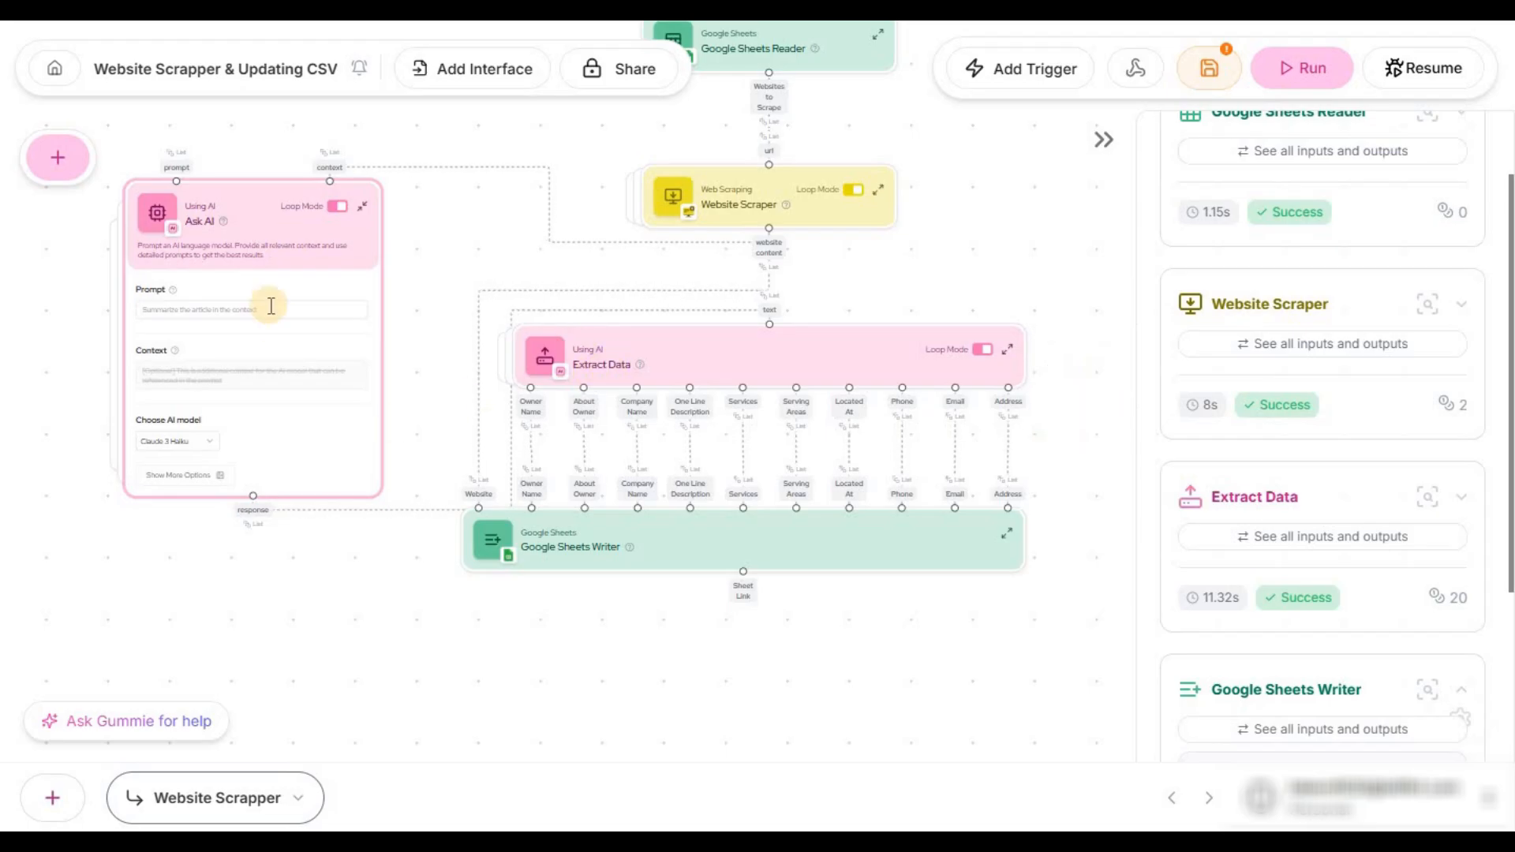
Switch to the Websites List spreadsheet and examine the One Line Description entry in row 2 of the Scrapped Data sheet.
mouse_move(663, 355)
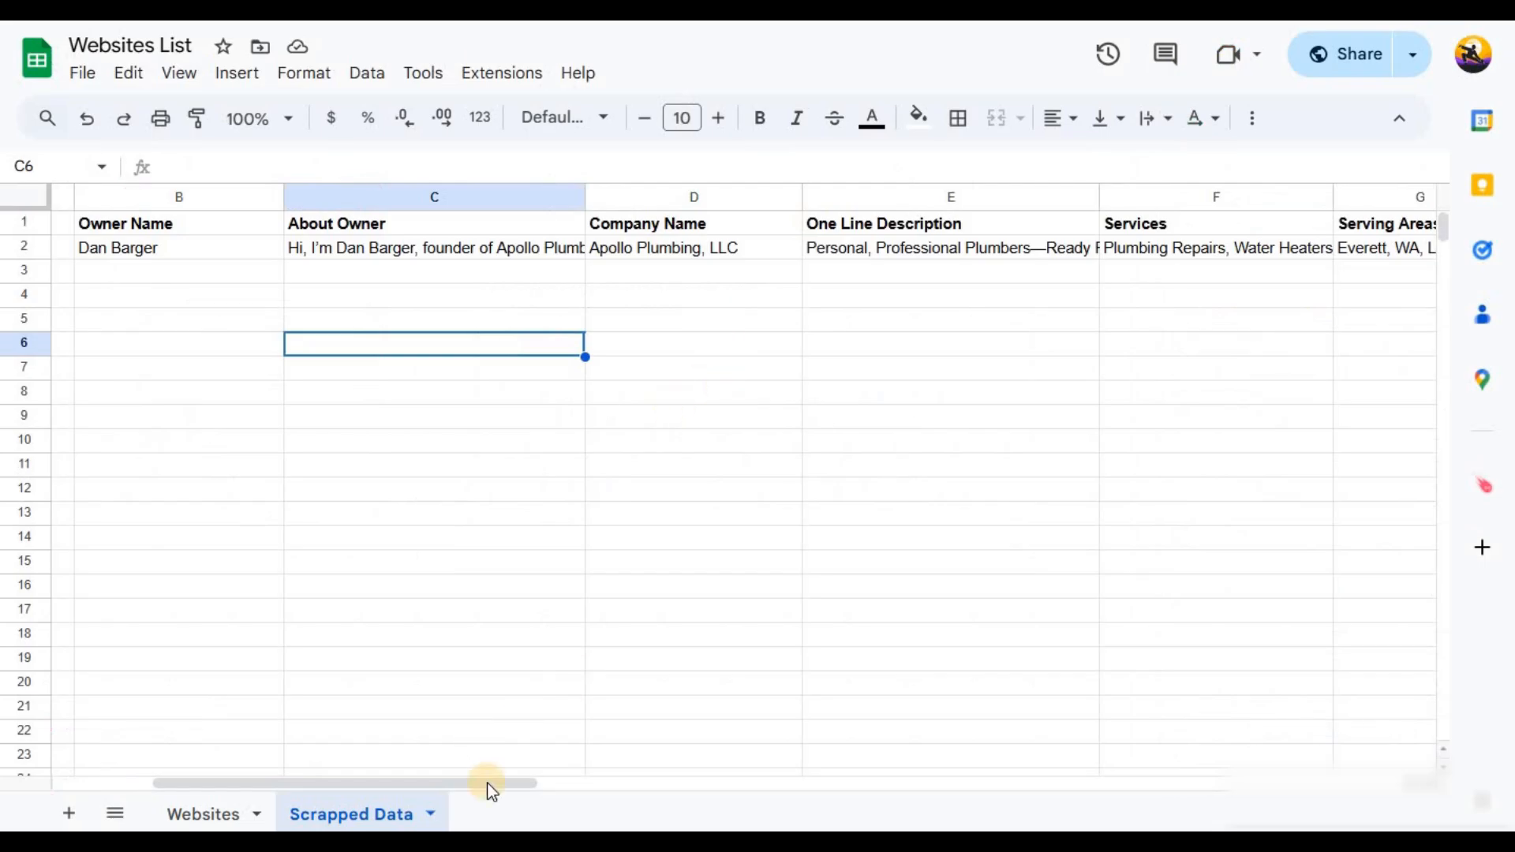
left_click_drag(490, 788, 633, 238)
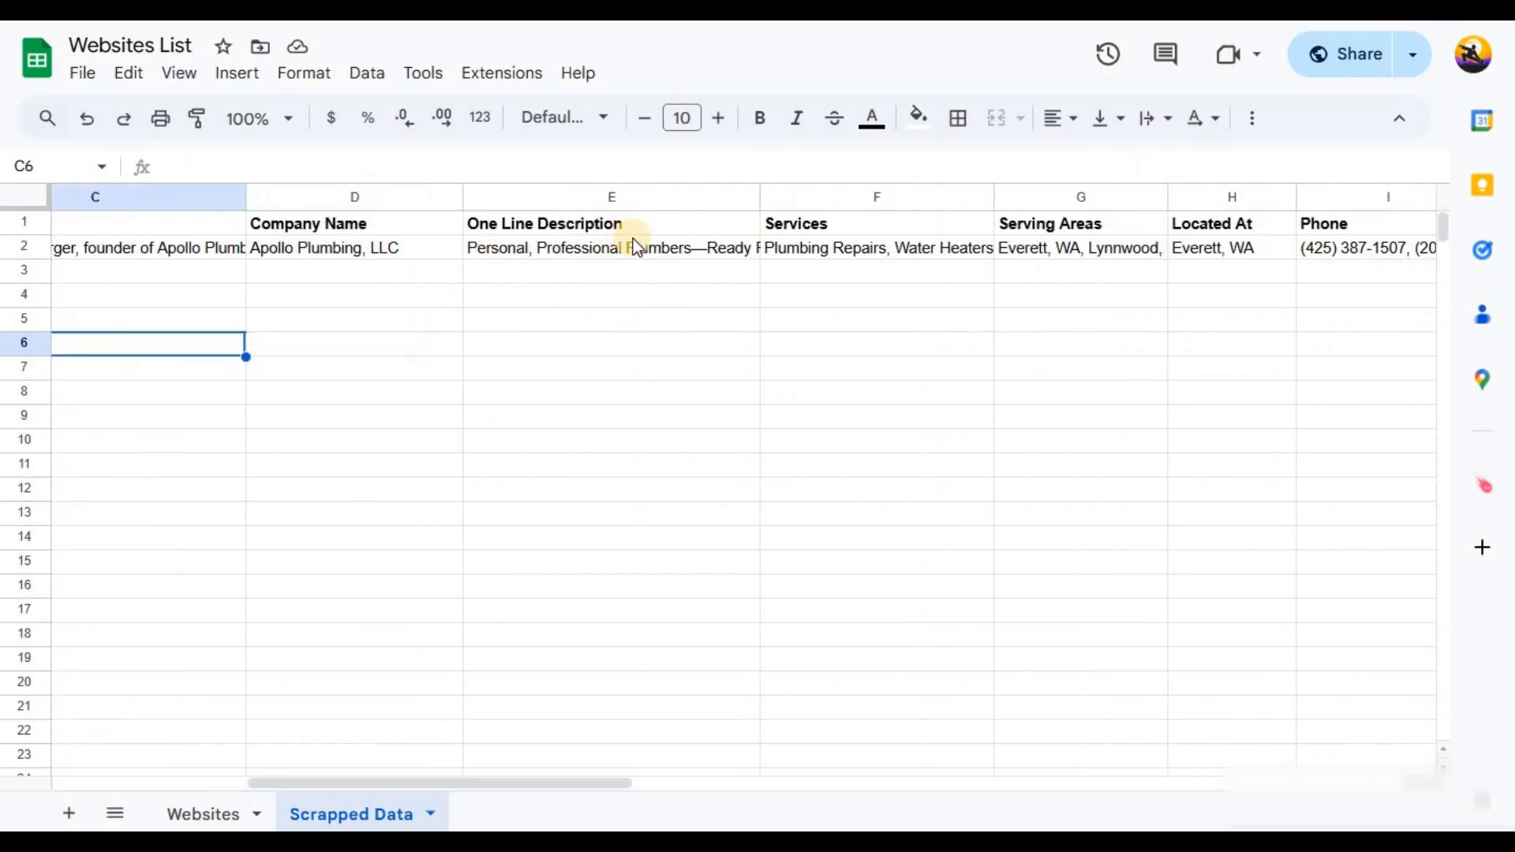
left_click(628, 251)
double_click(565, 246)
left_click(559, 246)
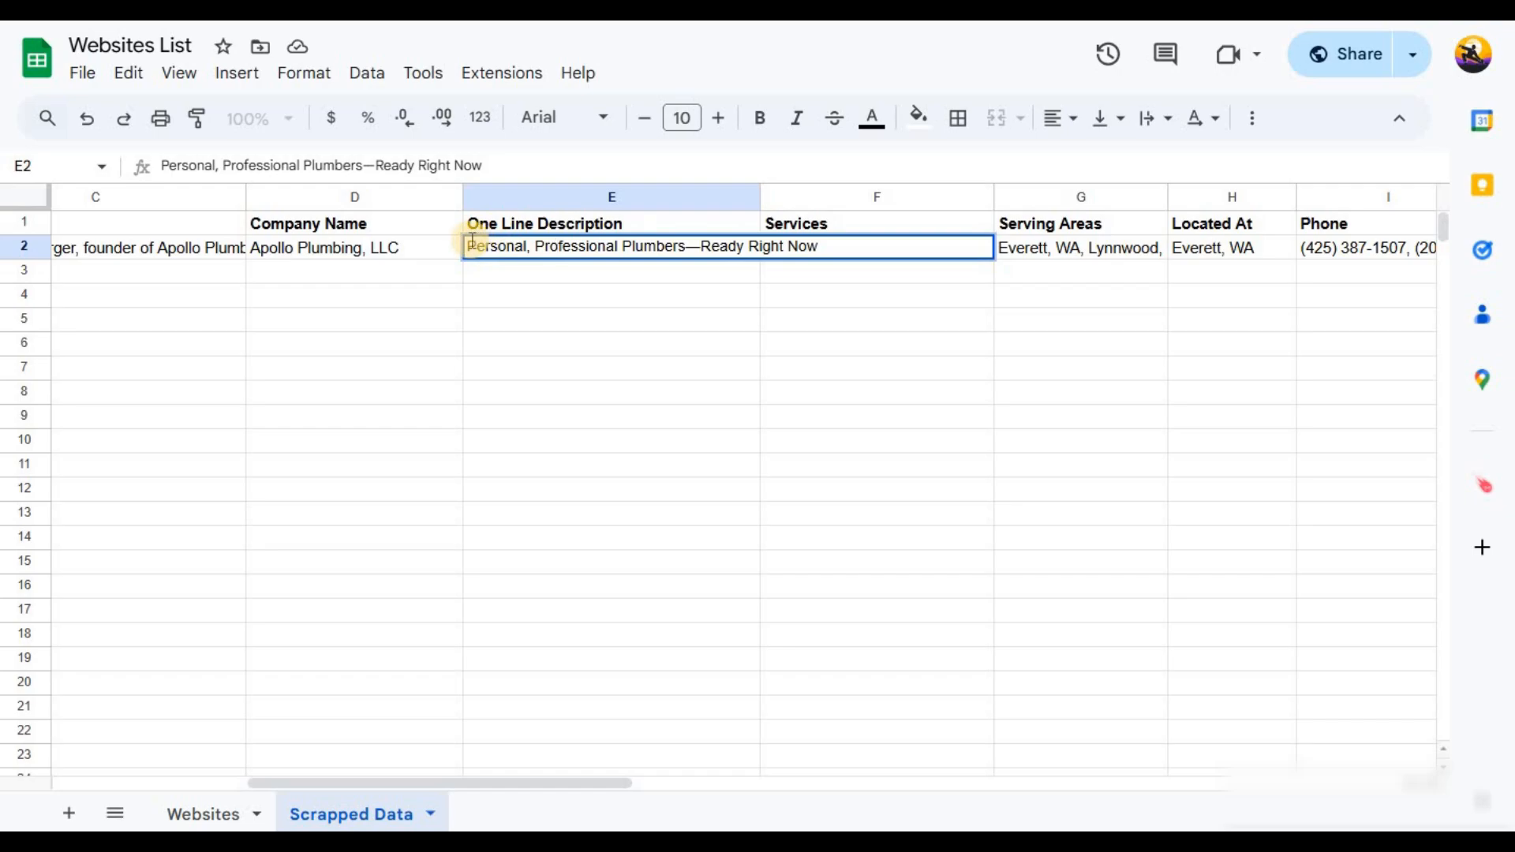
mouse_move(472, 241)
left_mouse_down()
mouse_move(845, 247)
mouse_move(464, 246)
left_mouse_up()
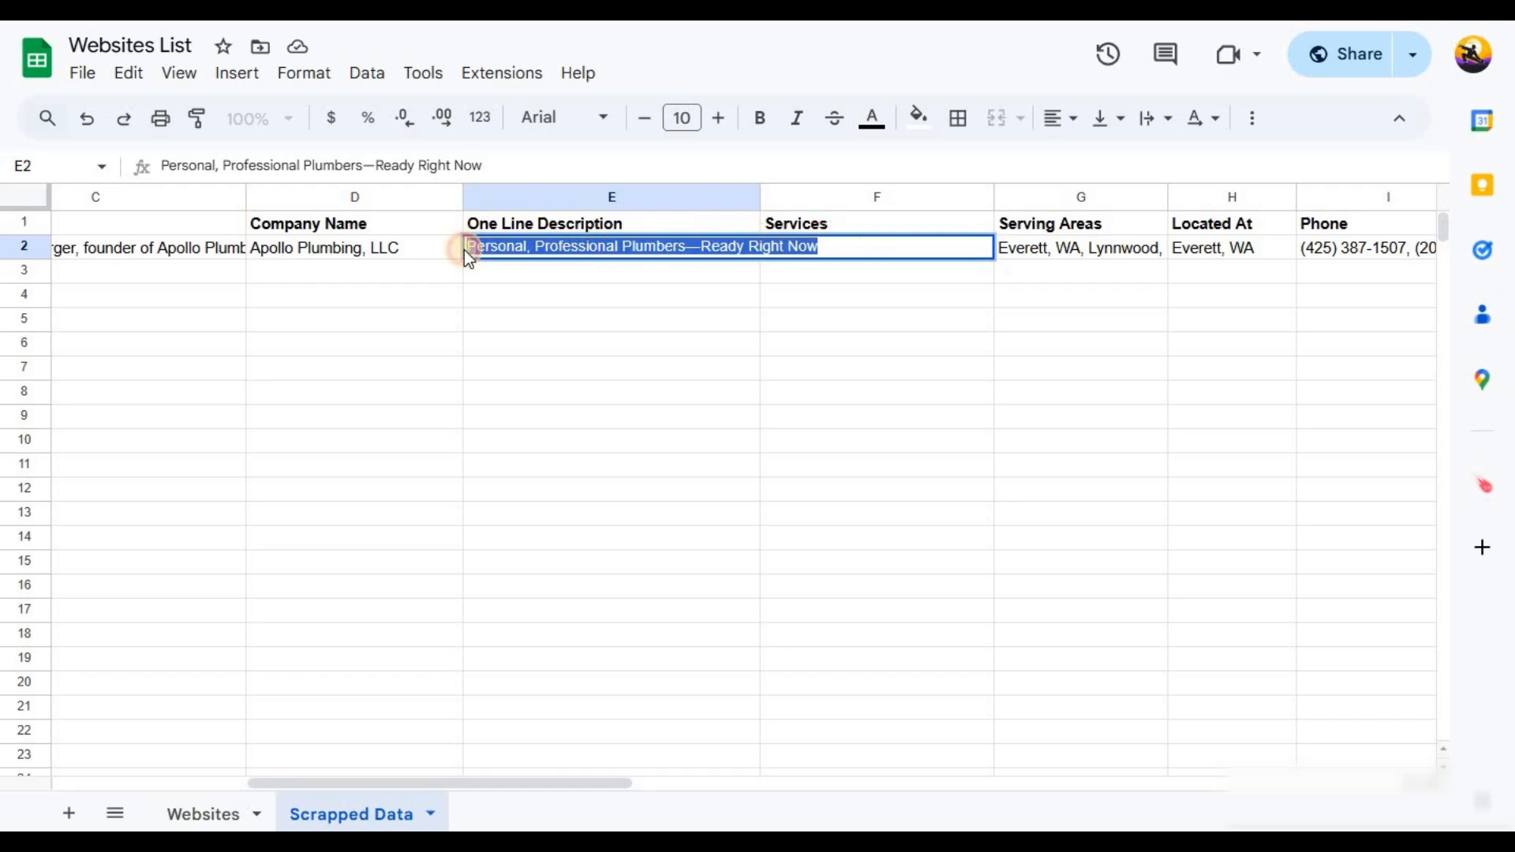
left_click(655, 244)
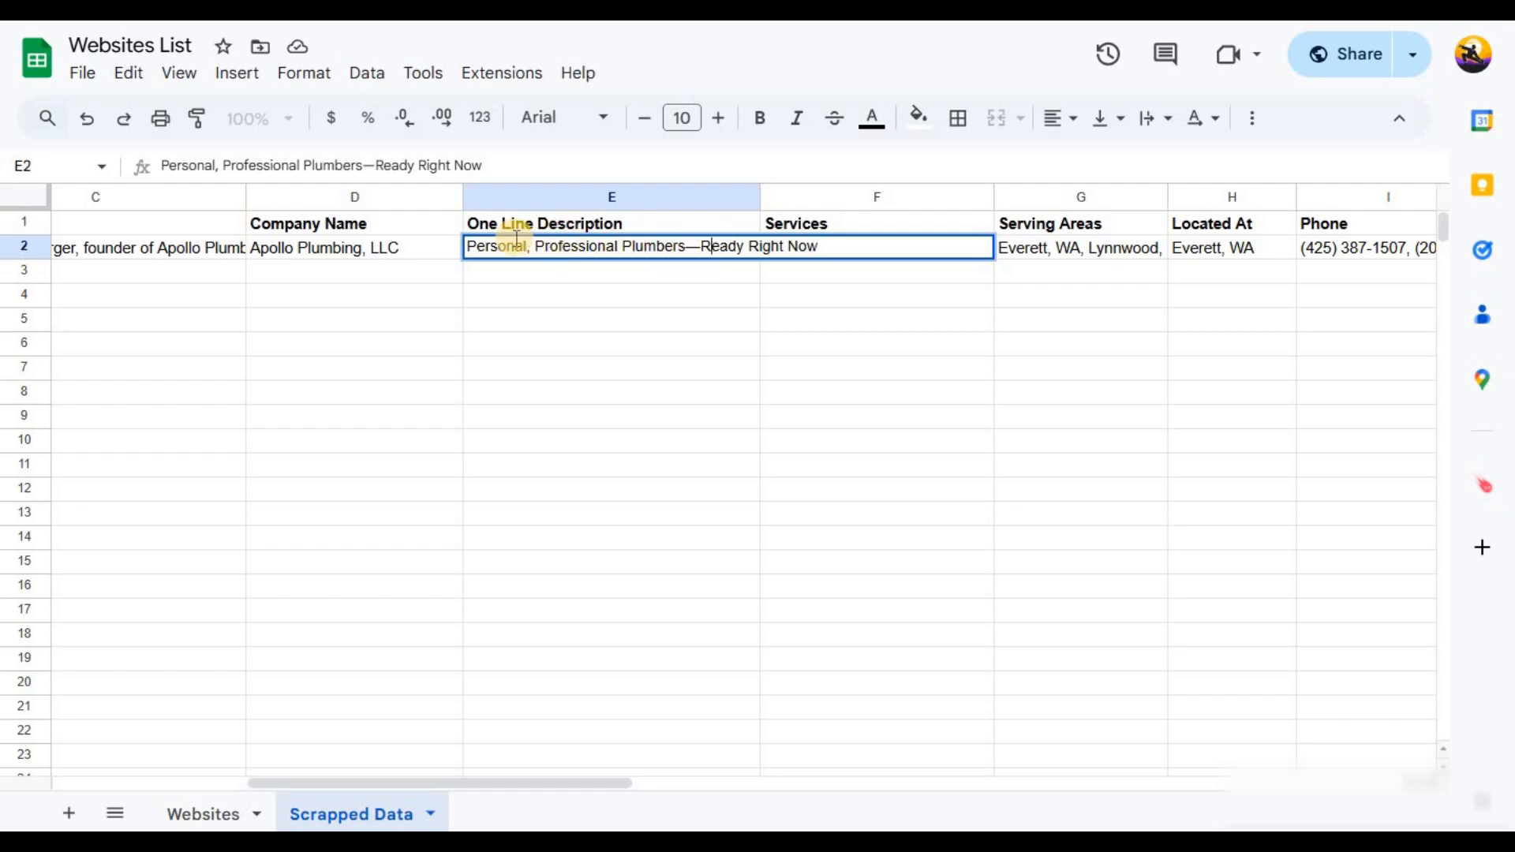
mouse_move(470, 245)
left_mouse_down()
mouse_move(876, 270)
mouse_move(849, 247)
mouse_move(471, 245)
mouse_move(846, 239)
mouse_move(866, 246)
mouse_move(463, 253)
left_mouse_up()
left_click_drag(599, 265, 710, 251)
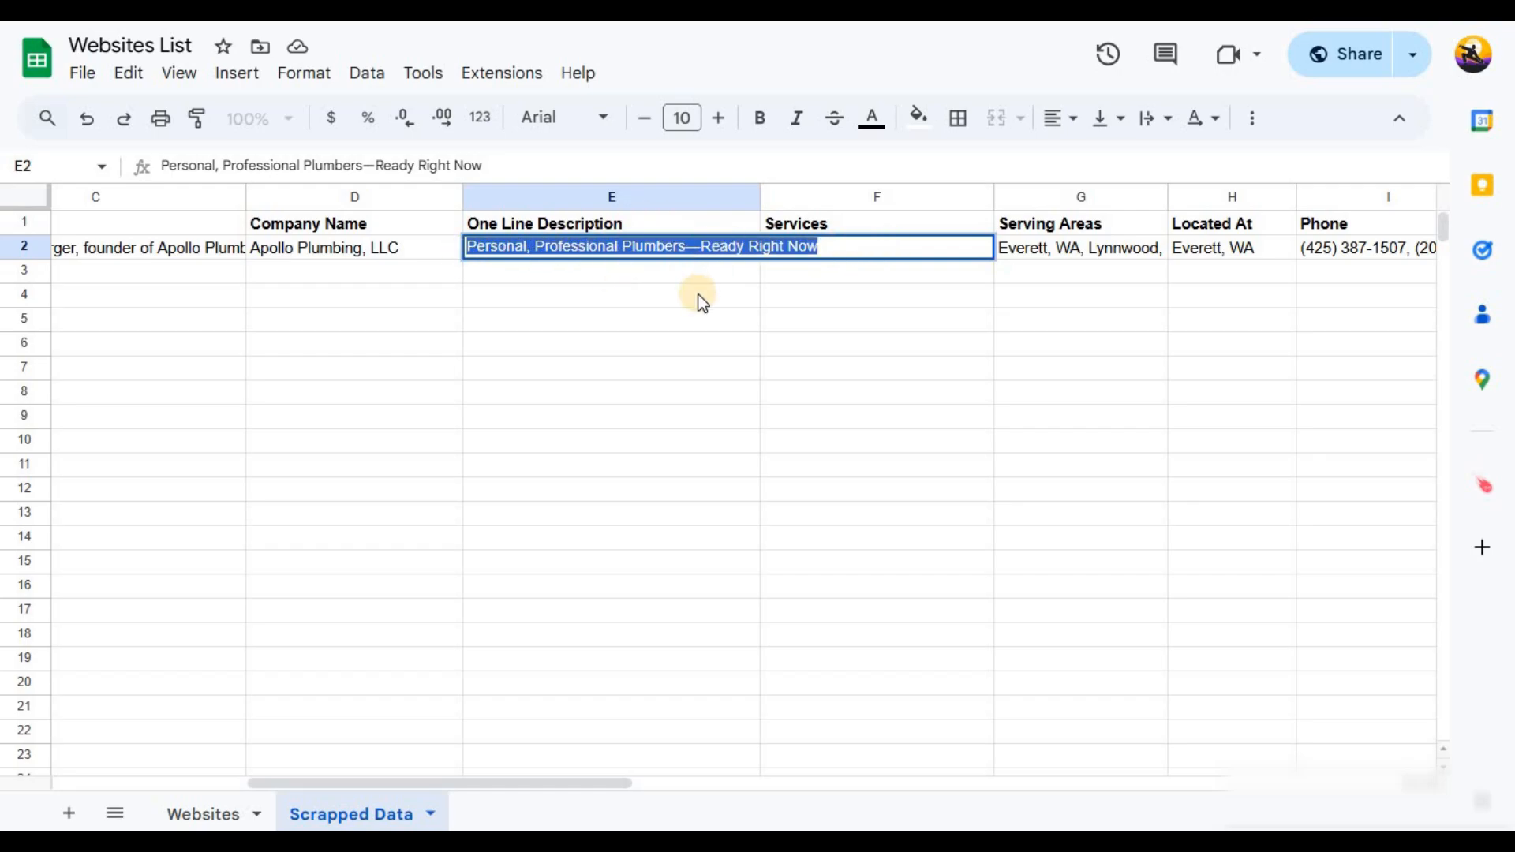
key("Escape")
double_click(624, 243)
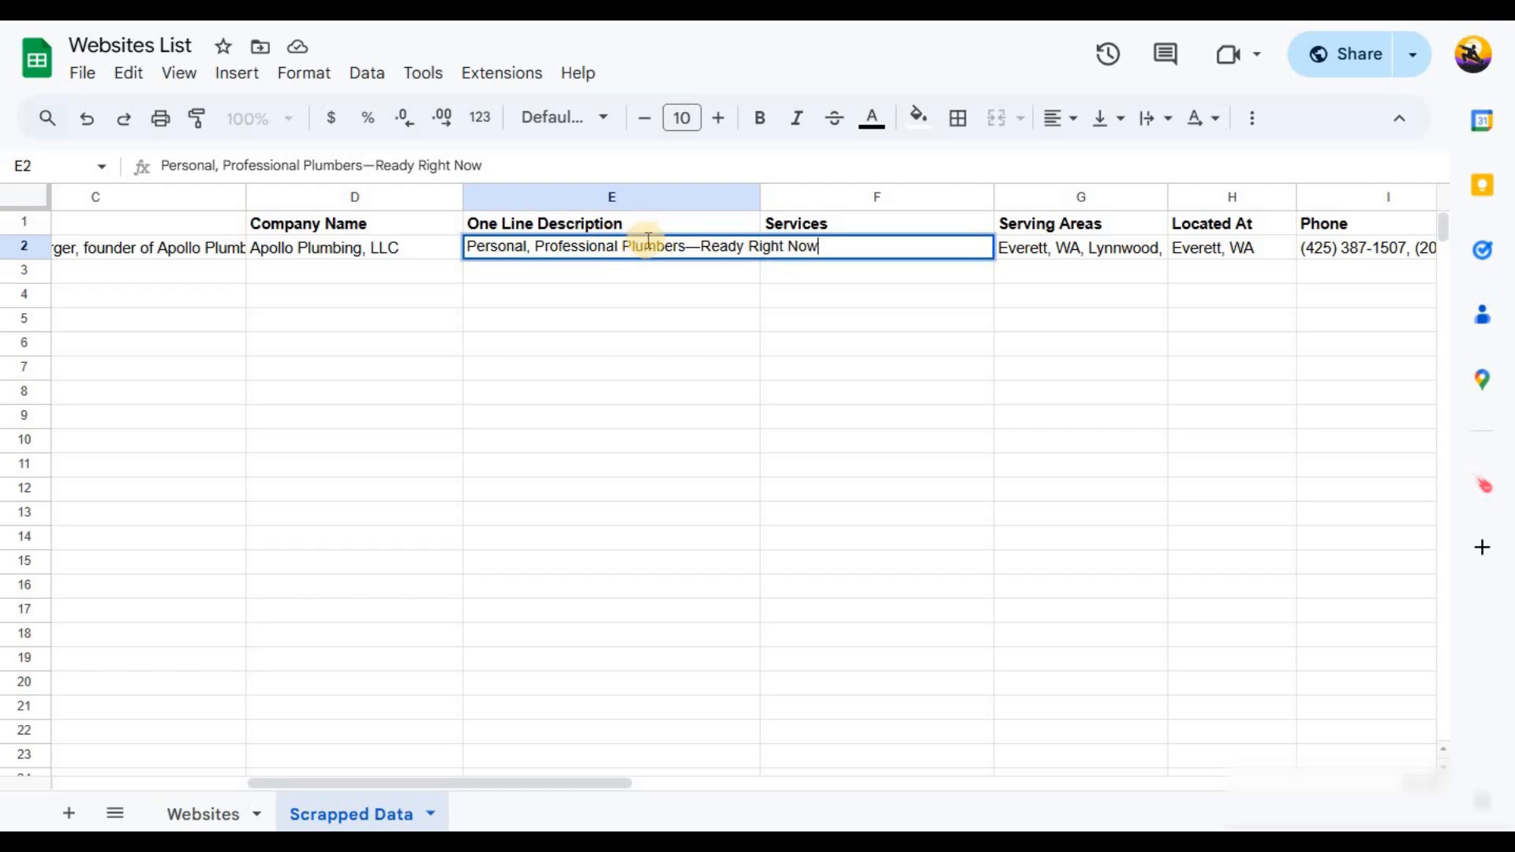
triple_click(647, 243)
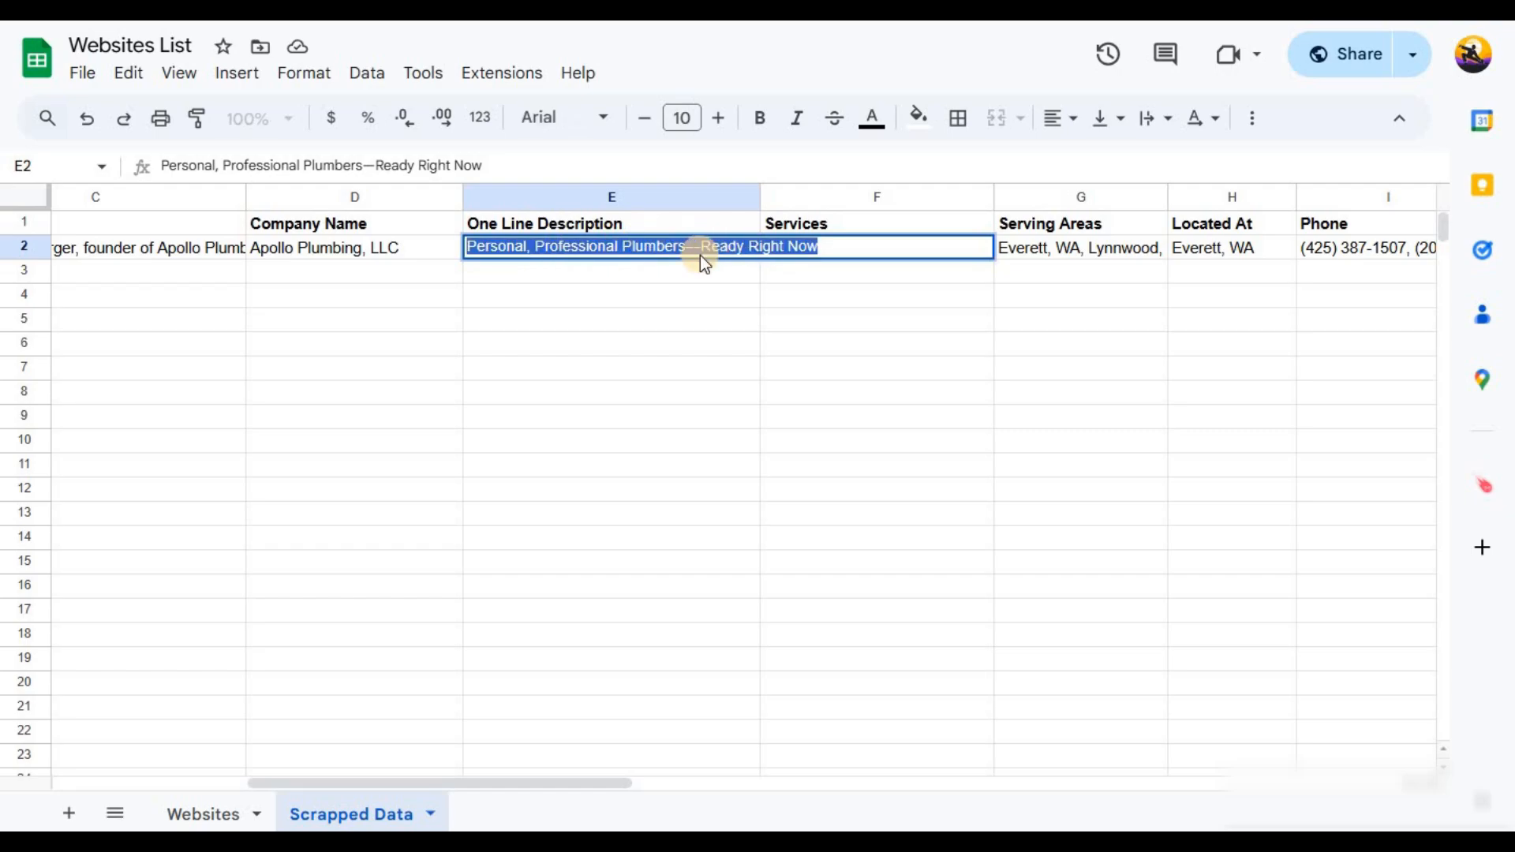
left_click_drag(817, 245, 466, 245)
key("Return")
key("Return")
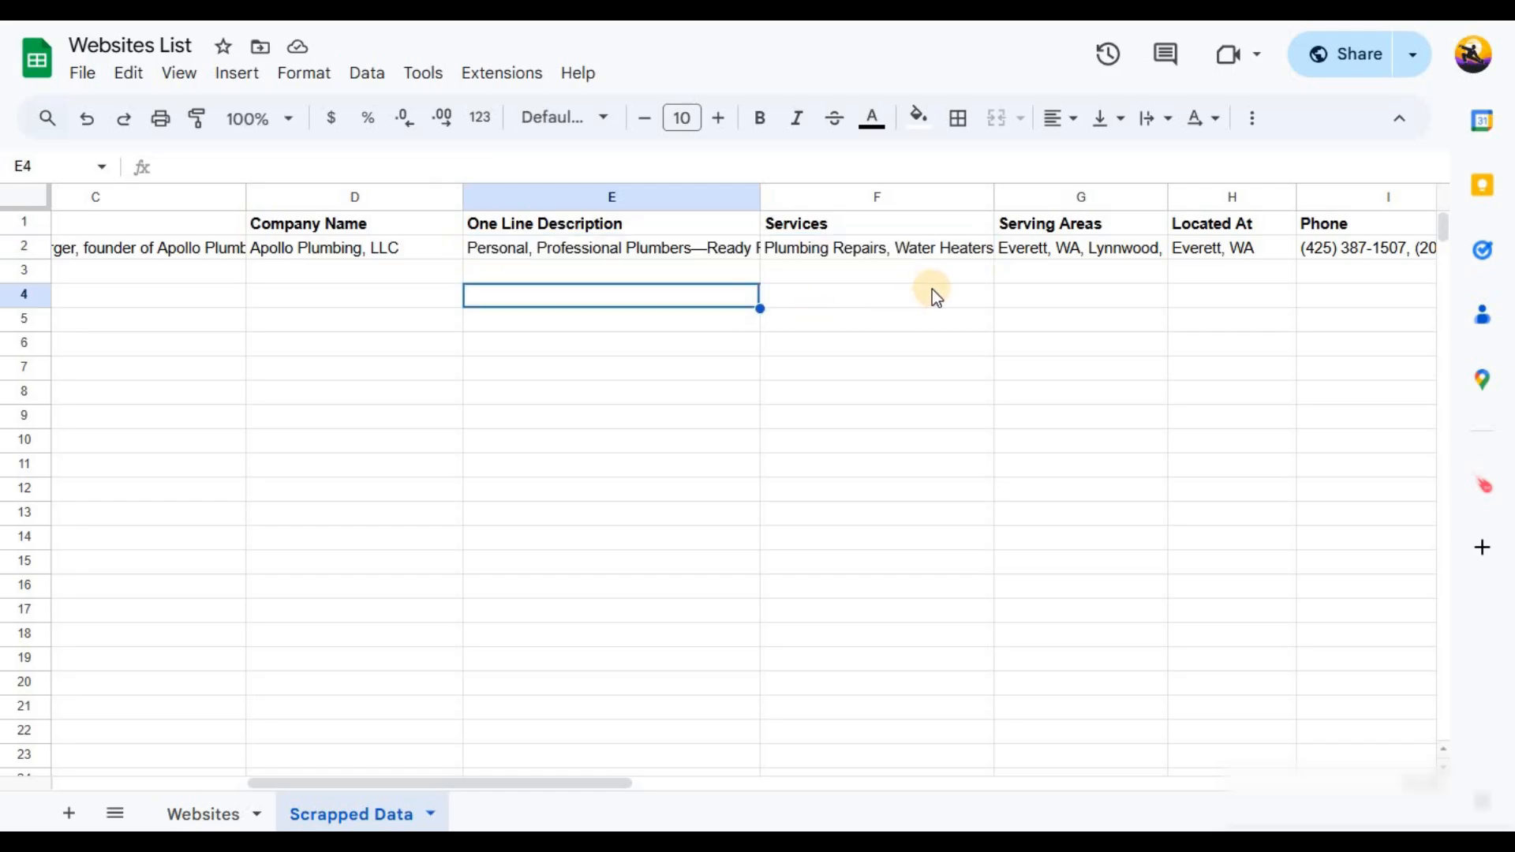
Inspect the full Services and Phone entries in row 2 of the Scrapped Data sheet.
double_click(933, 252)
left_click_drag(1075, 291, 764, 245)
left_click(932, 425)
left_click_drag(603, 788, 778, 789)
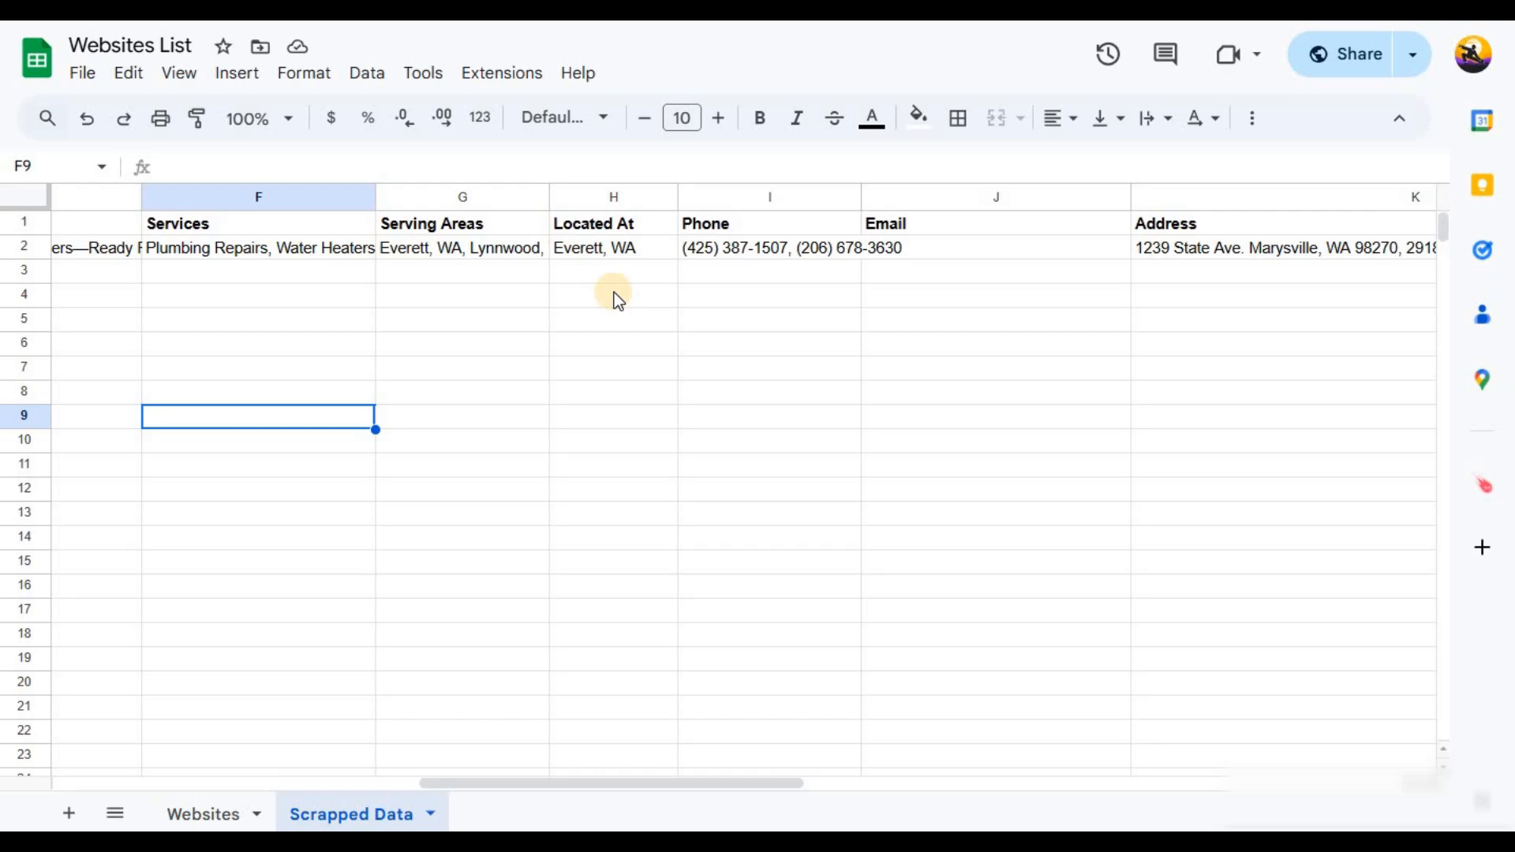
left_click(756, 256)
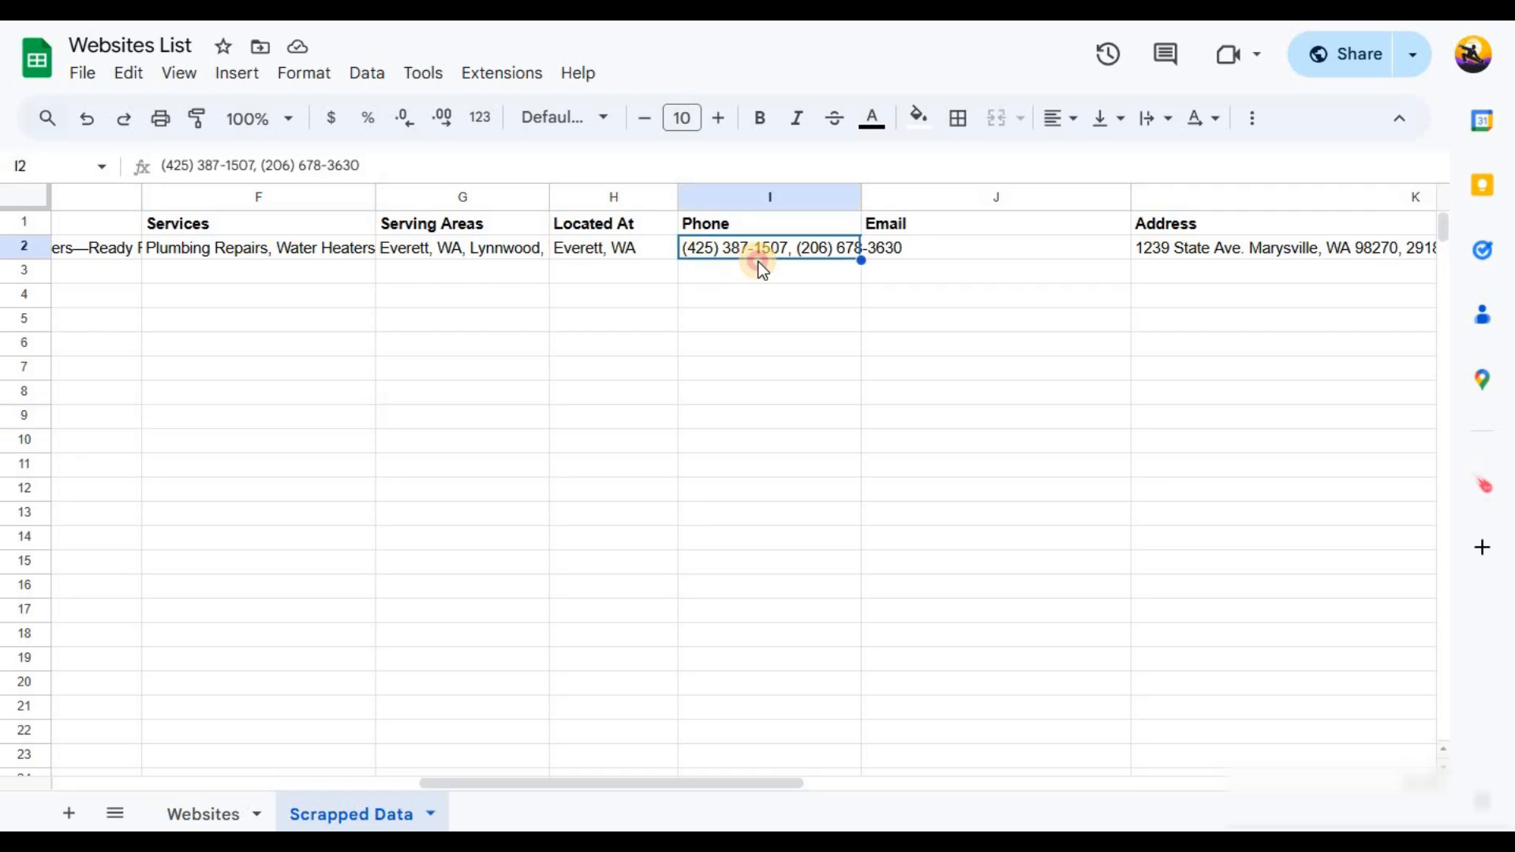
double_click(808, 247)
double_click(799, 247)
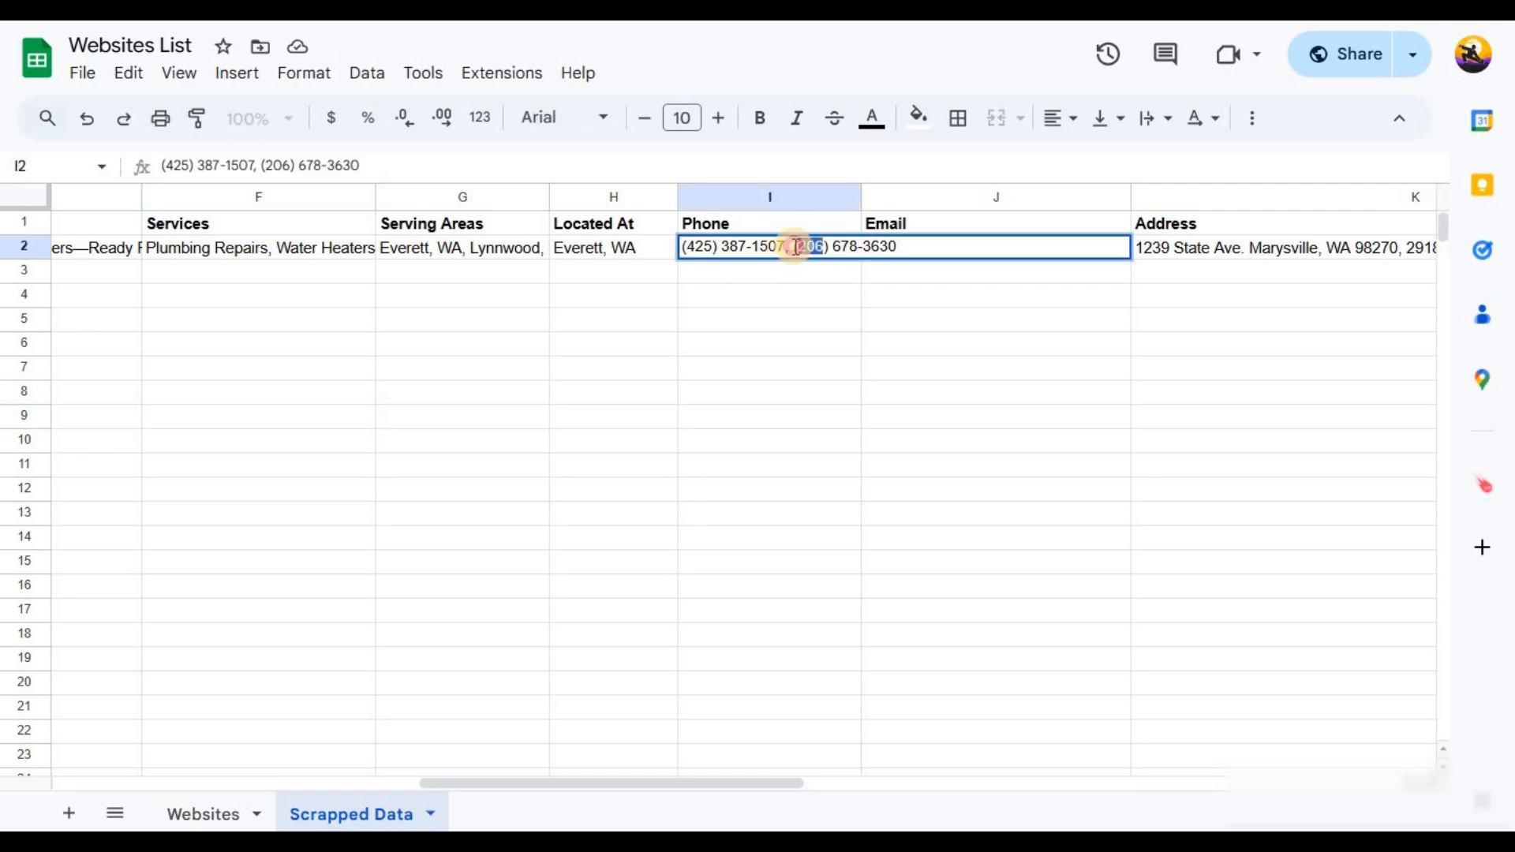
Expand the Serving Areas entry in row 2 and read through its comma-separated list of cities.
left_click(620, 252)
left_click(466, 246)
triple_click(588, 259)
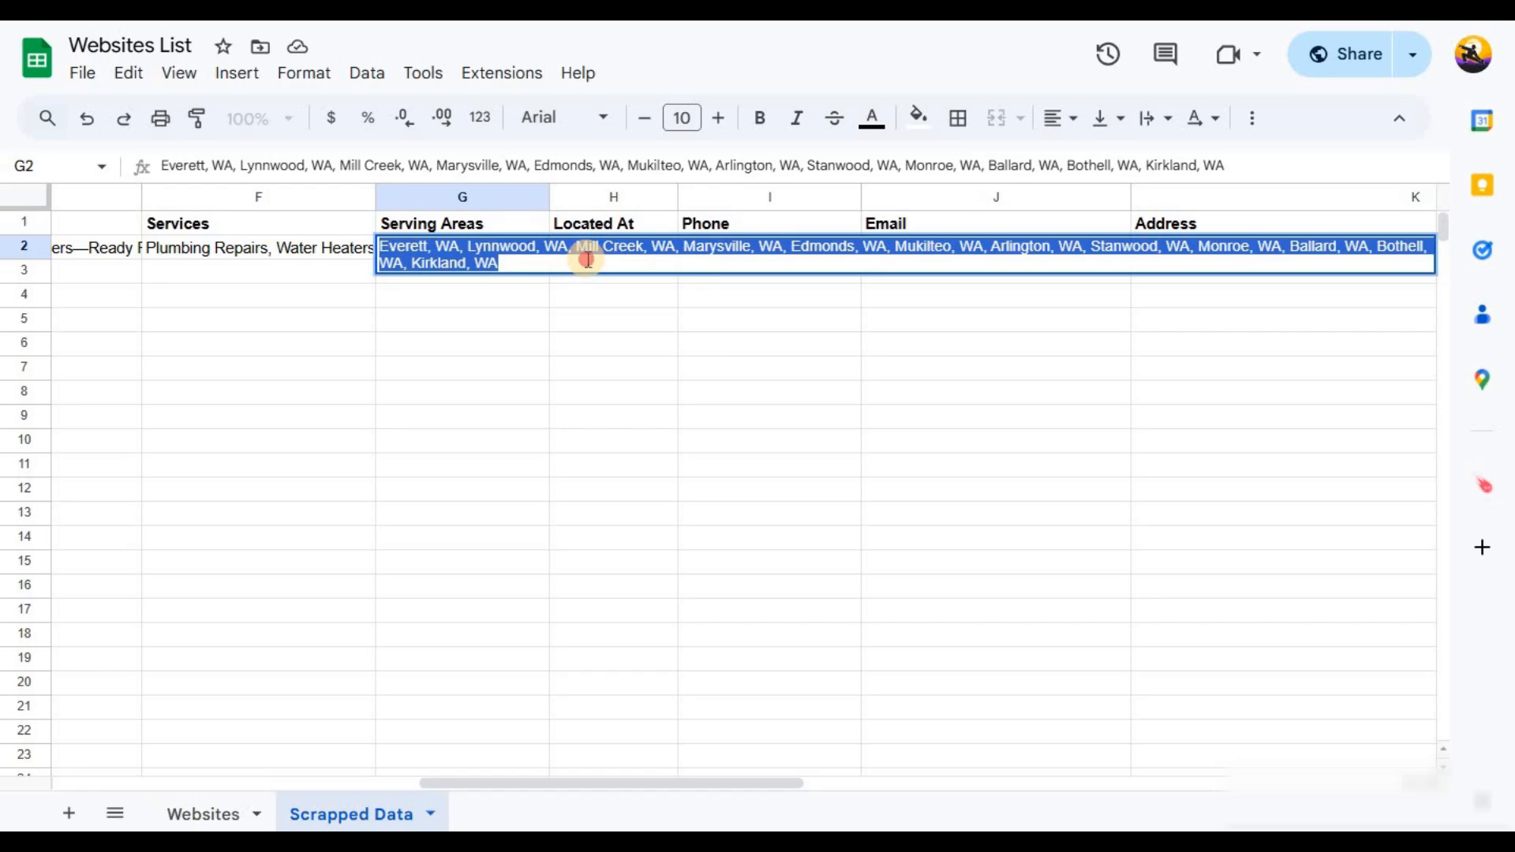
left_click(588, 259)
left_click_drag(469, 246, 572, 246)
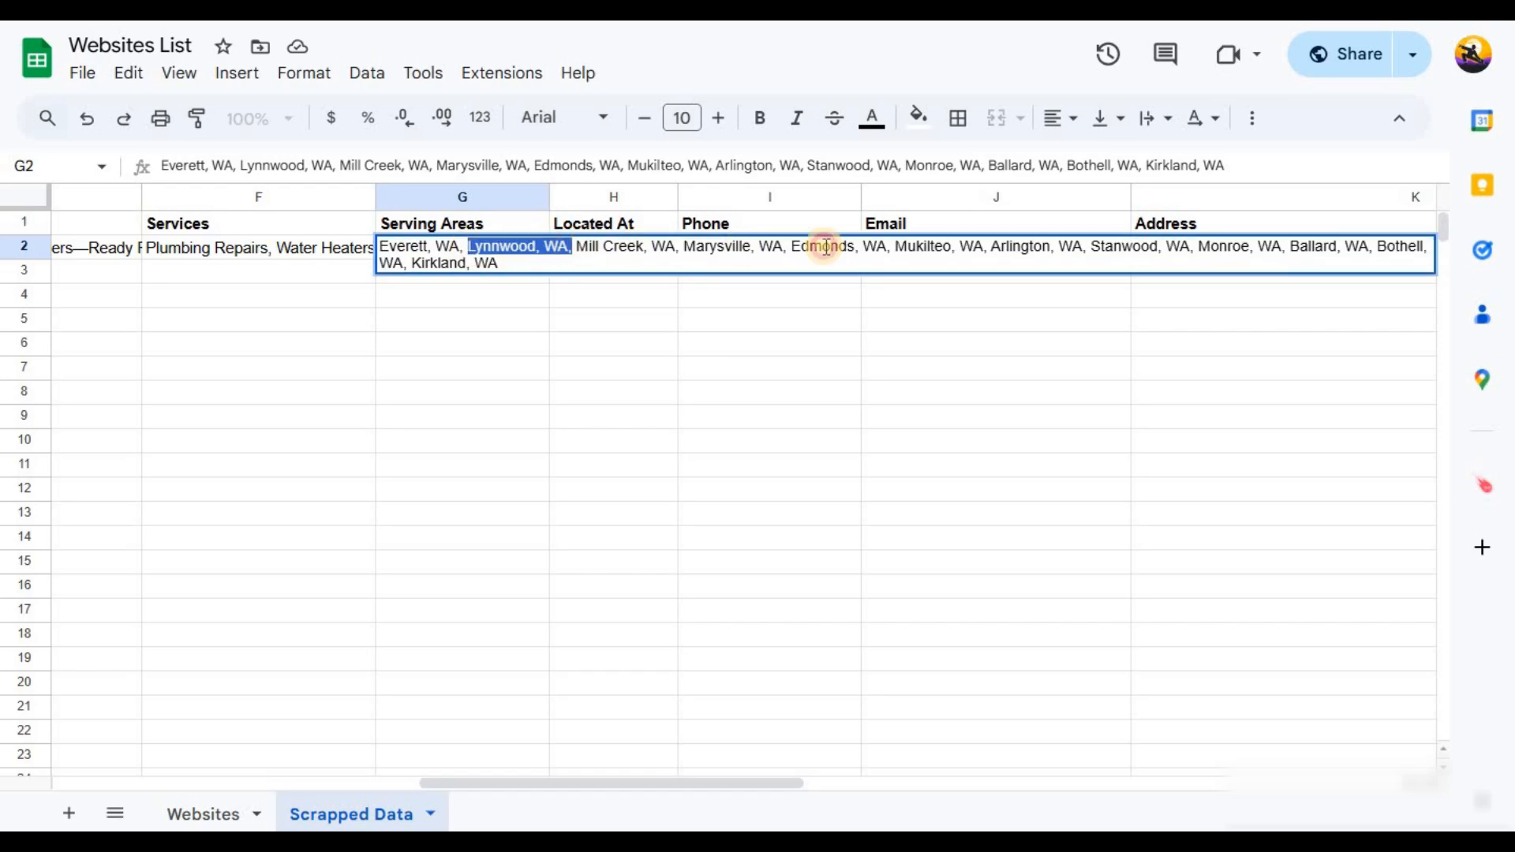
left_click_drag(825, 247, 643, 247)
left_click_drag(1230, 247, 506, 255)
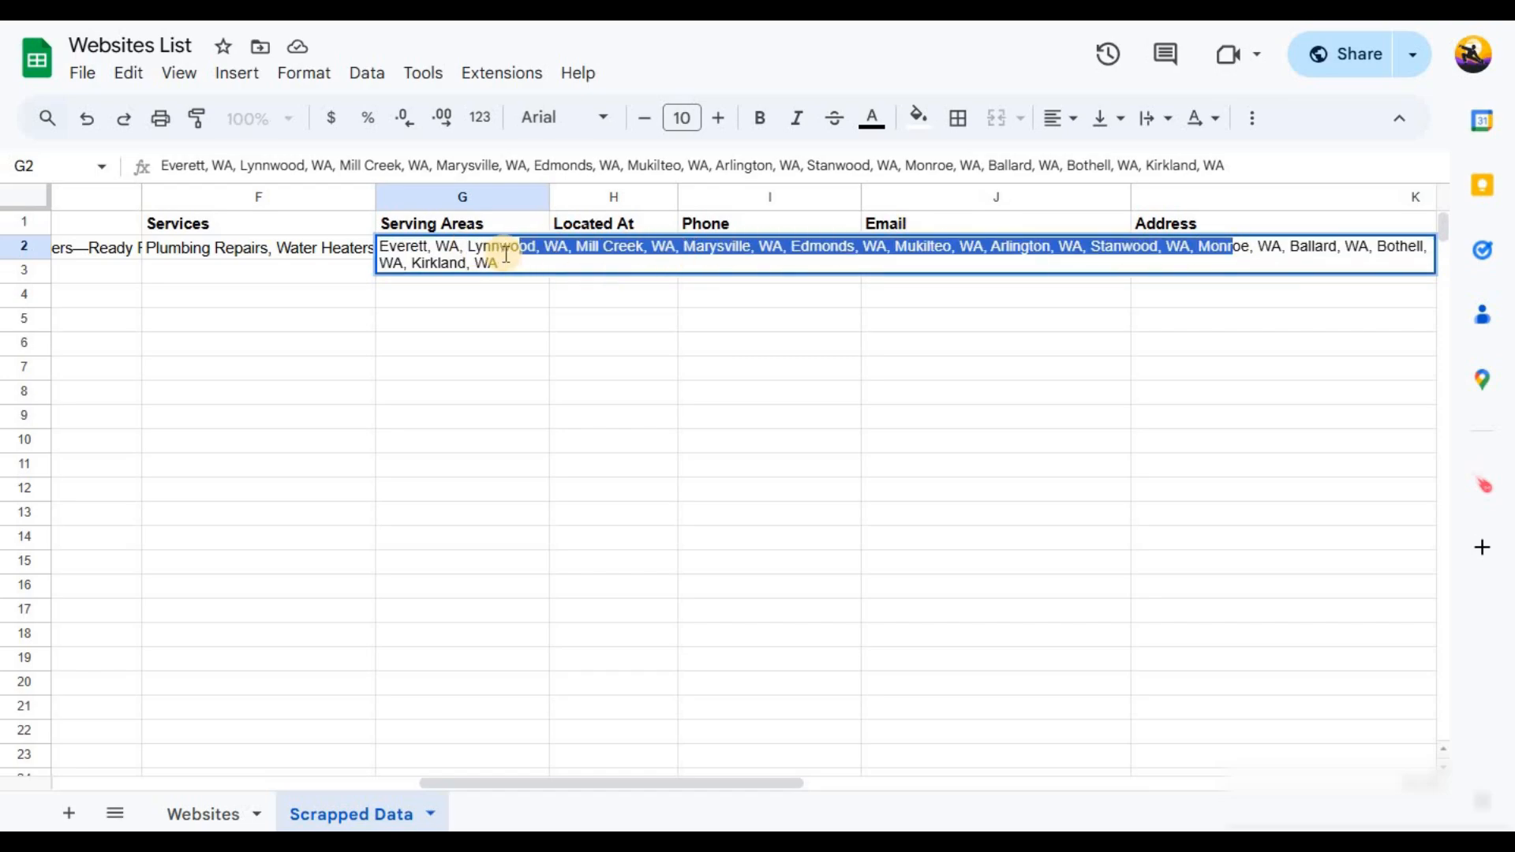
left_click(572, 315)
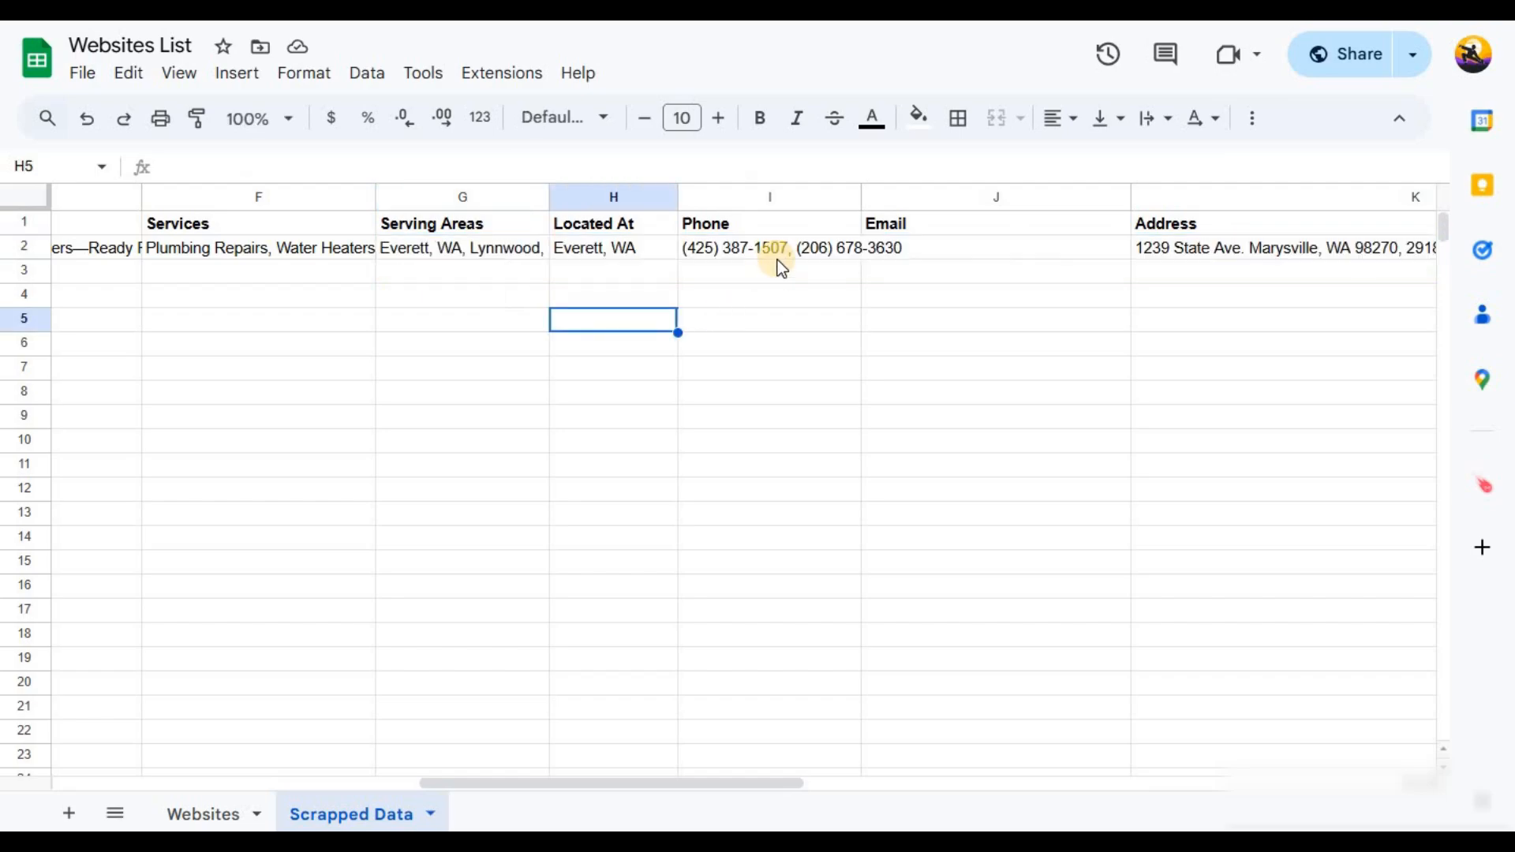
Check the Email and Address cells in row 2 of the Scrapped Data sheet.
double_click(994, 250)
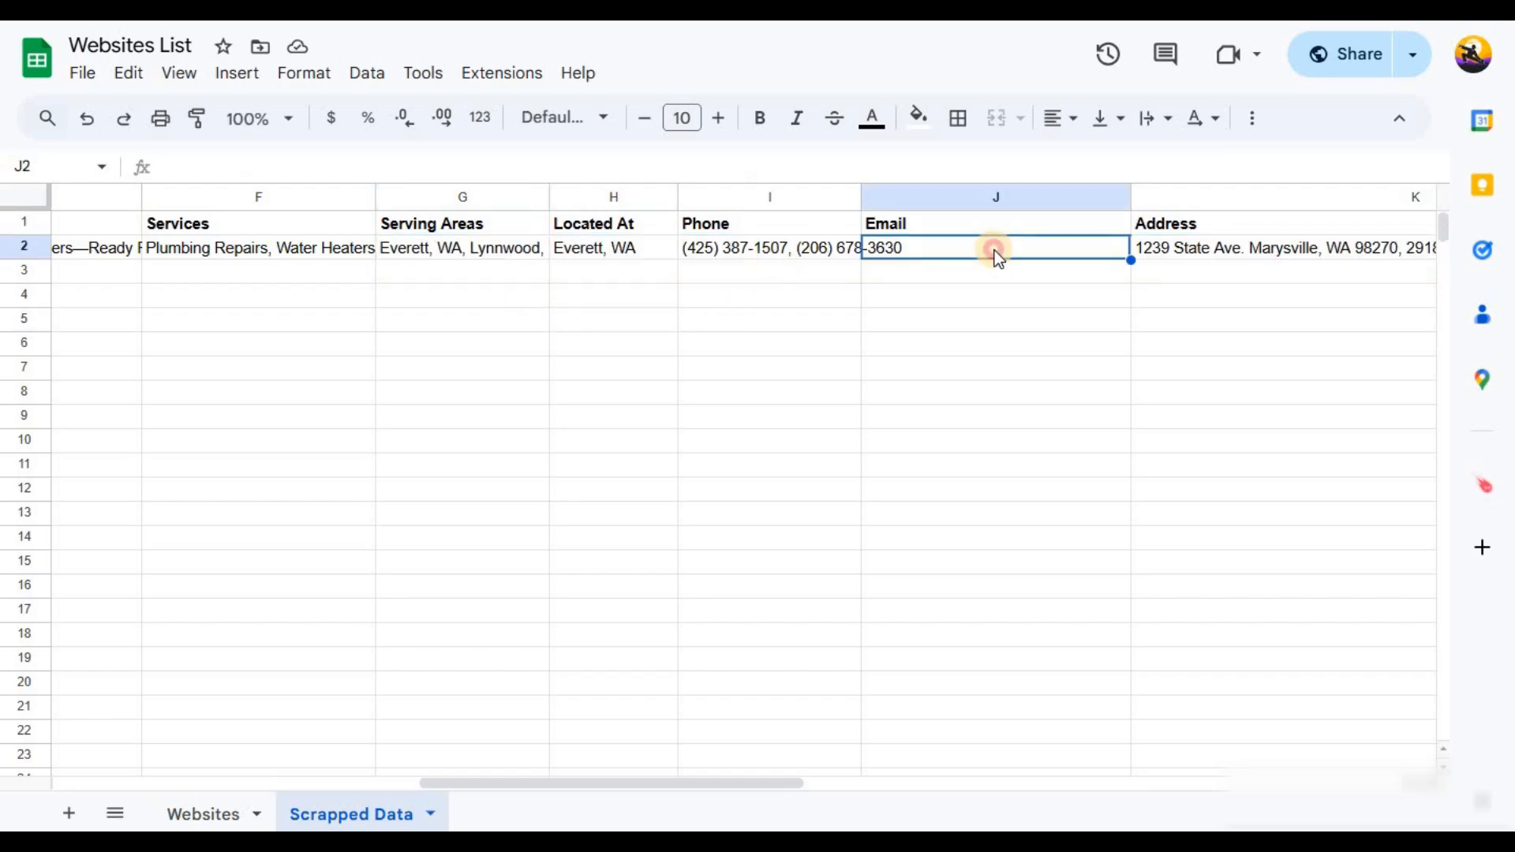
left_click(873, 334)
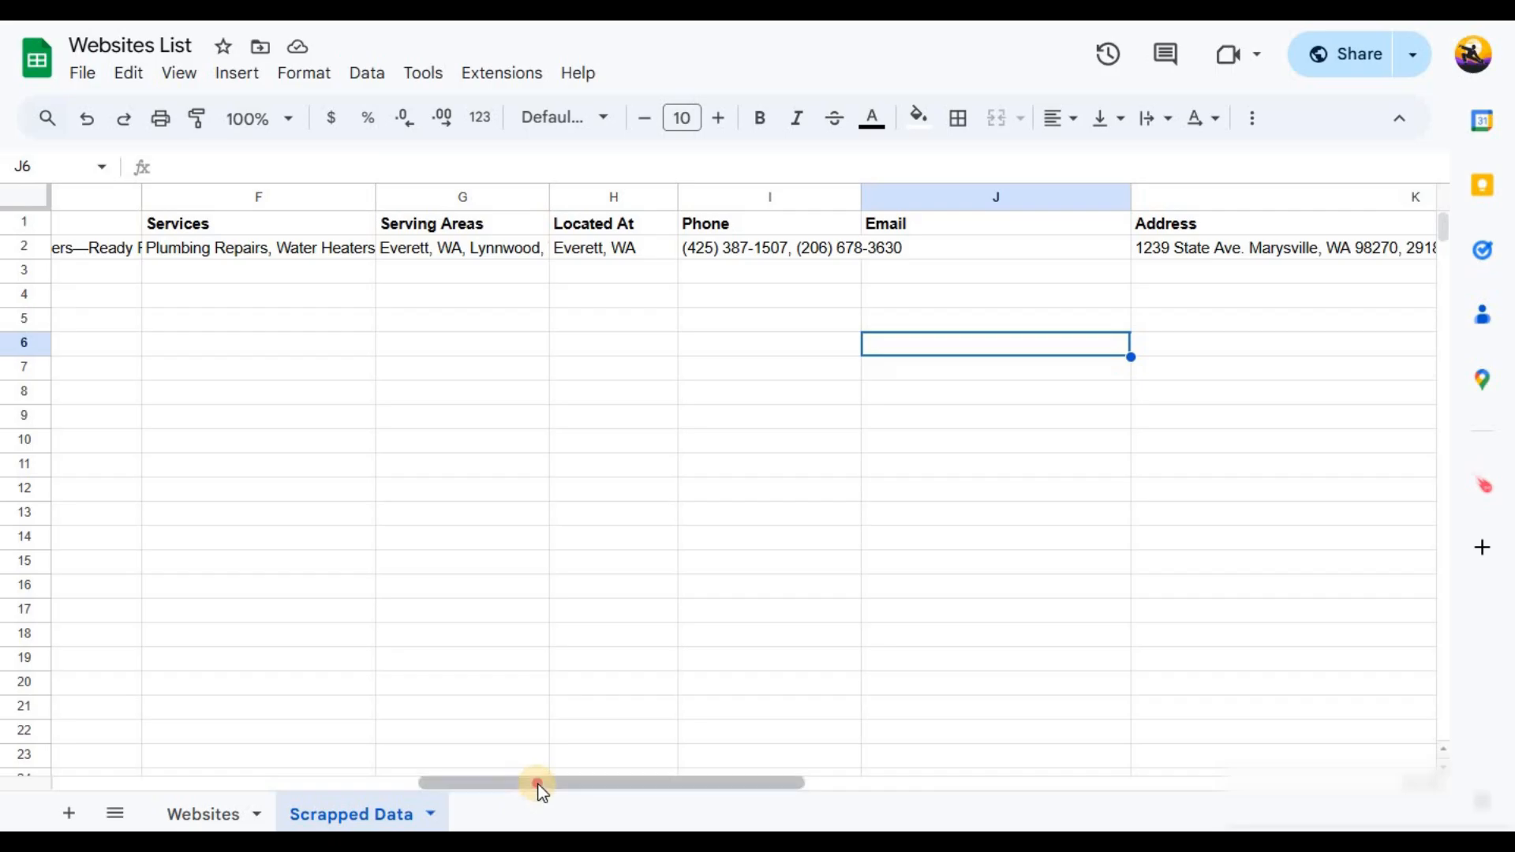
left_click_drag(537, 785, 705, 785)
left_click(845, 248)
triple_click(844, 247)
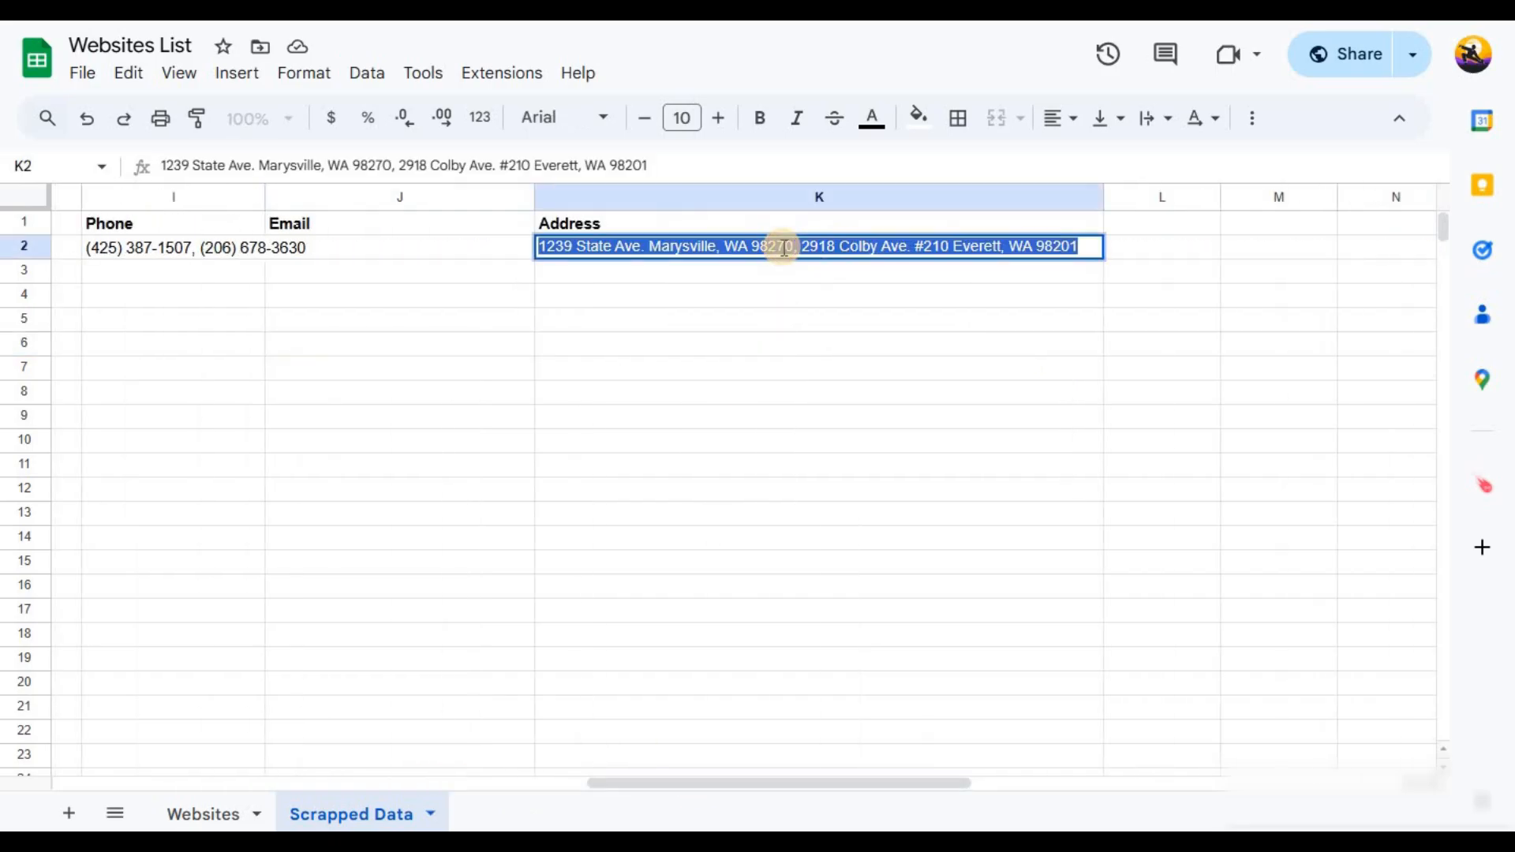
left_click(784, 246)
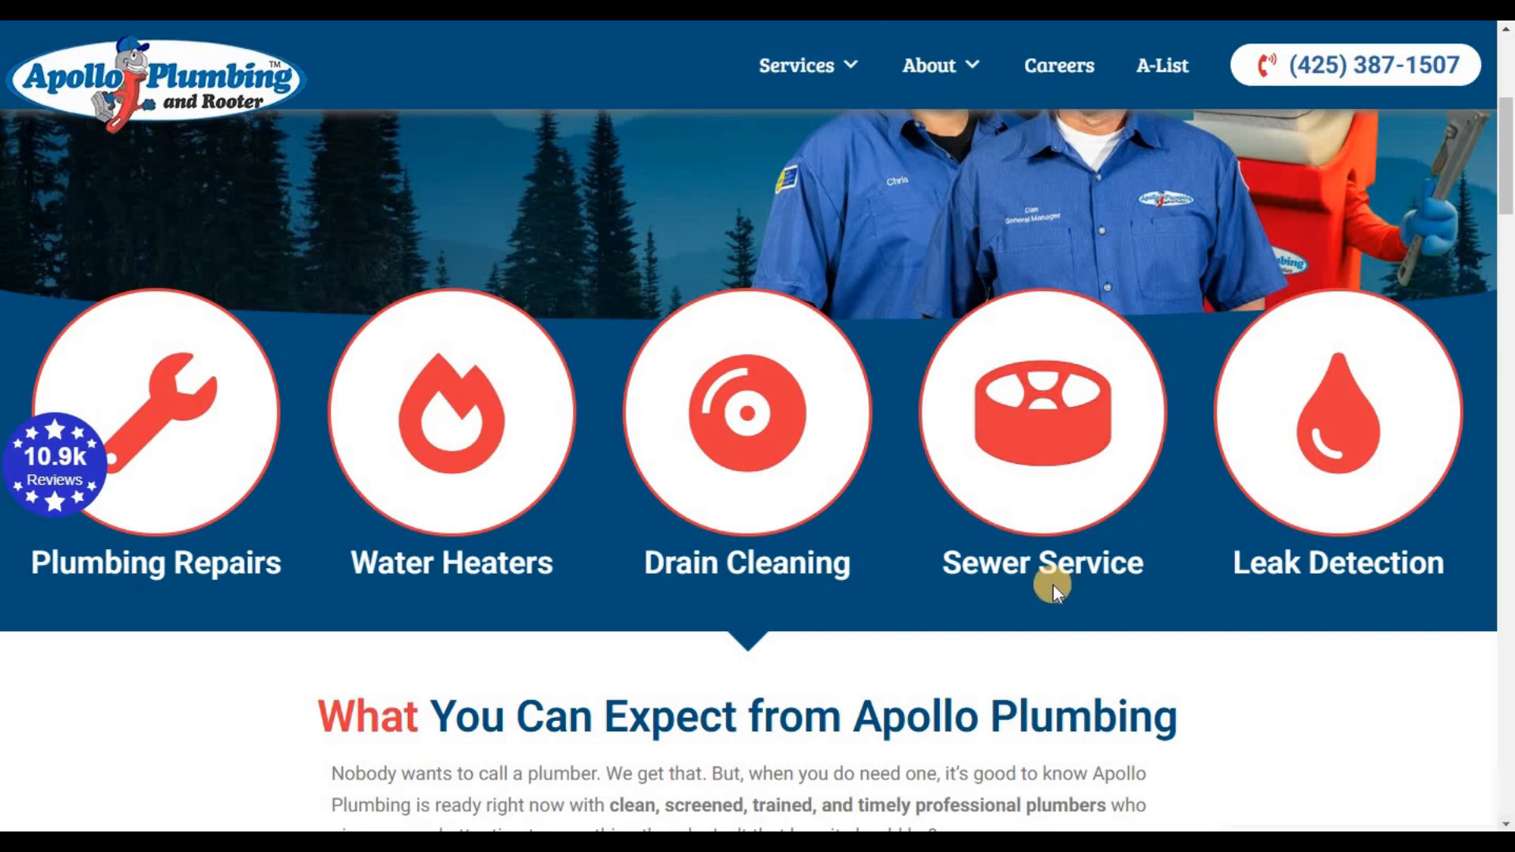
Switch to the Apollo Plumbing website and locate both office addresses in the footer's contact section to compare with the scraped data.
scroll(666, 542, "up", 5)
scroll(681, 165, "down", 5)
scroll(686, 426, "down", 20)
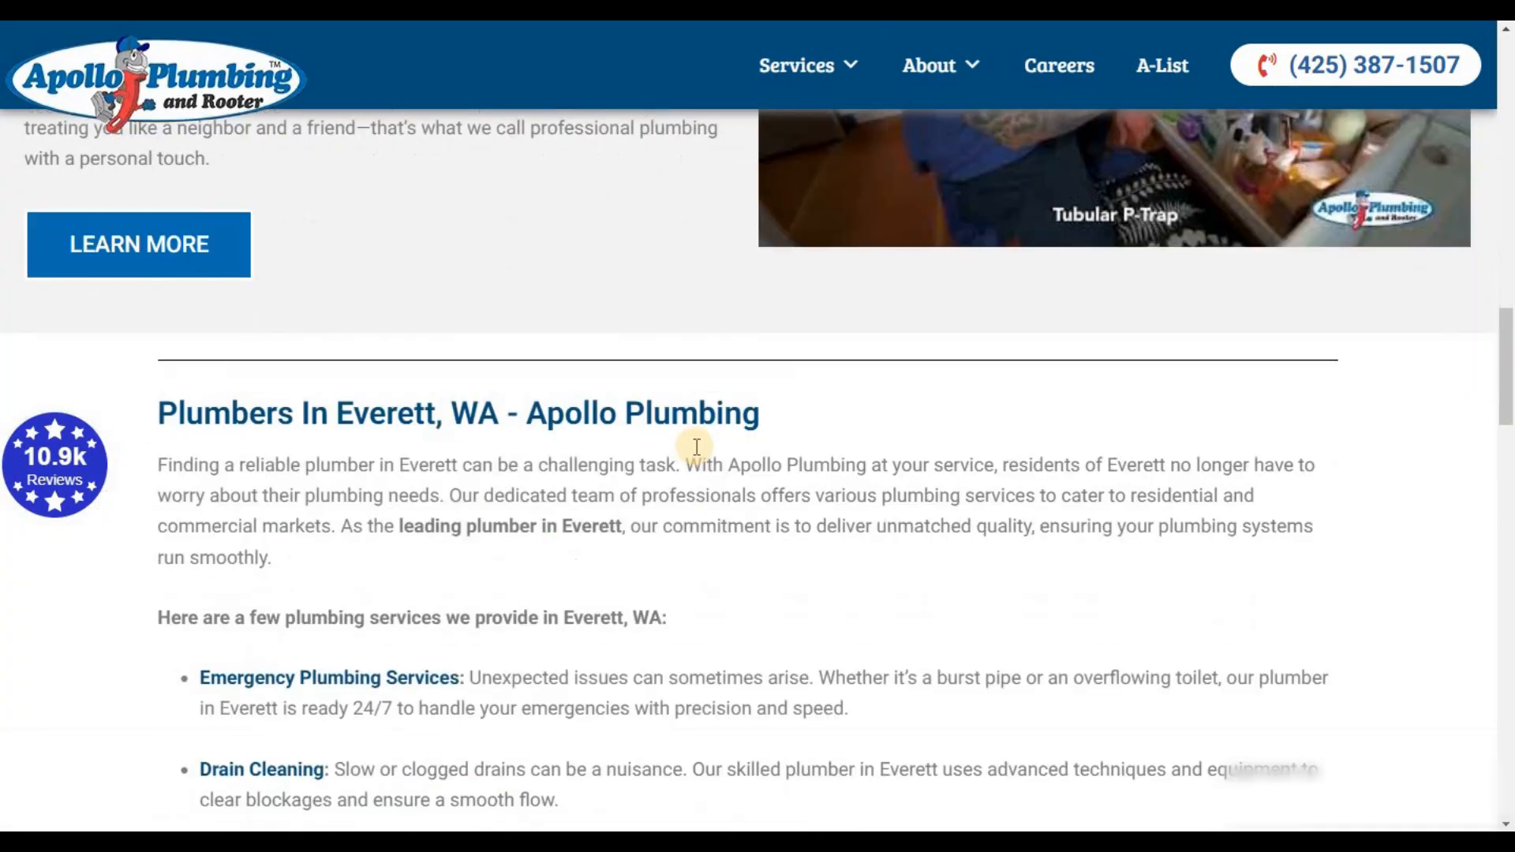
scroll(569, 480, "down", 10)
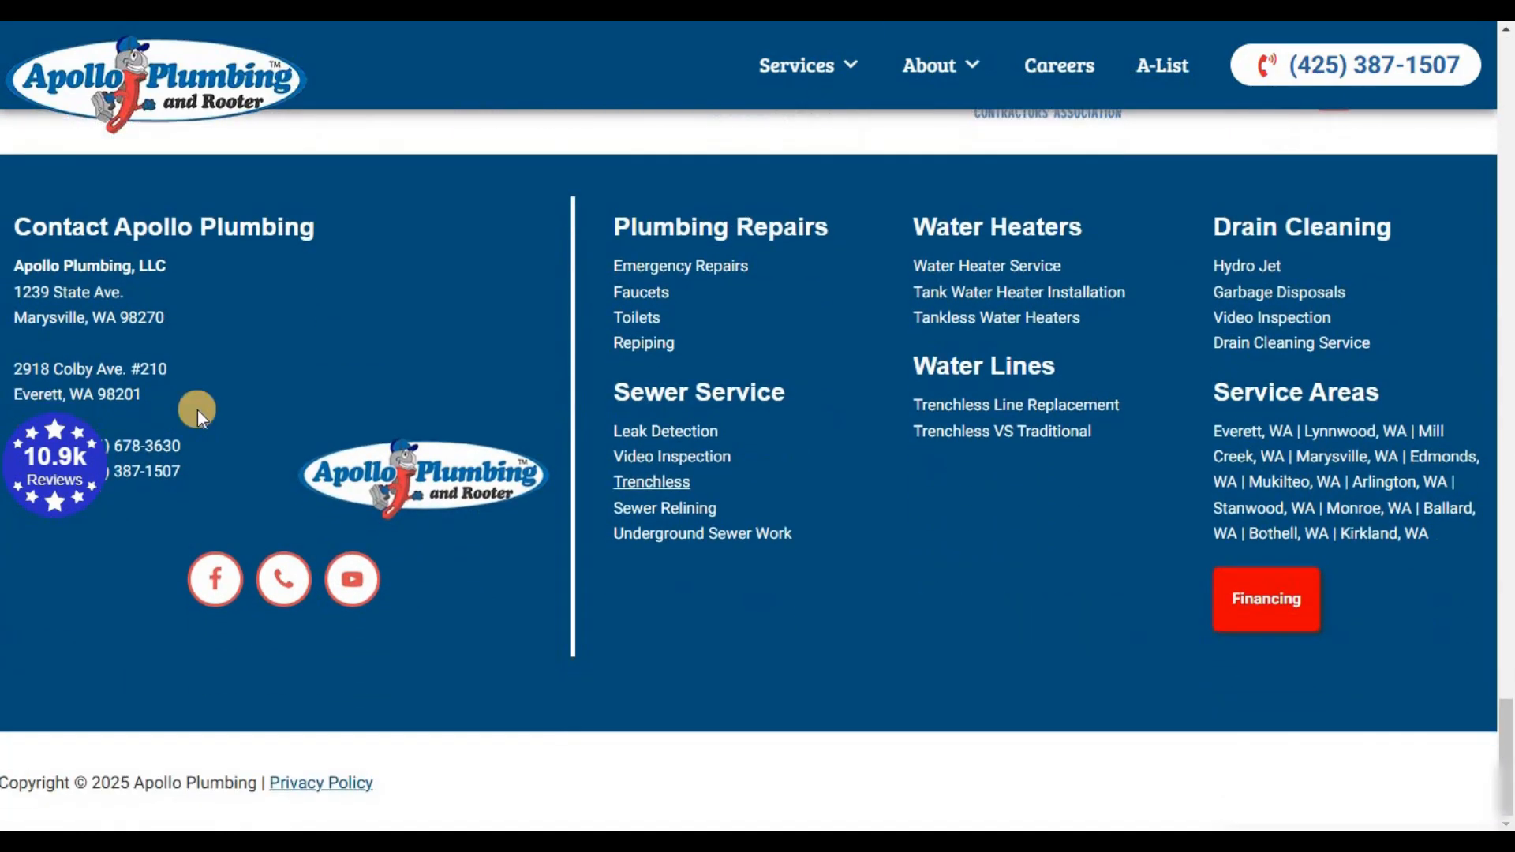
scroll(149, 441, "up", 4)
scroll(87, 584, "down", 1)
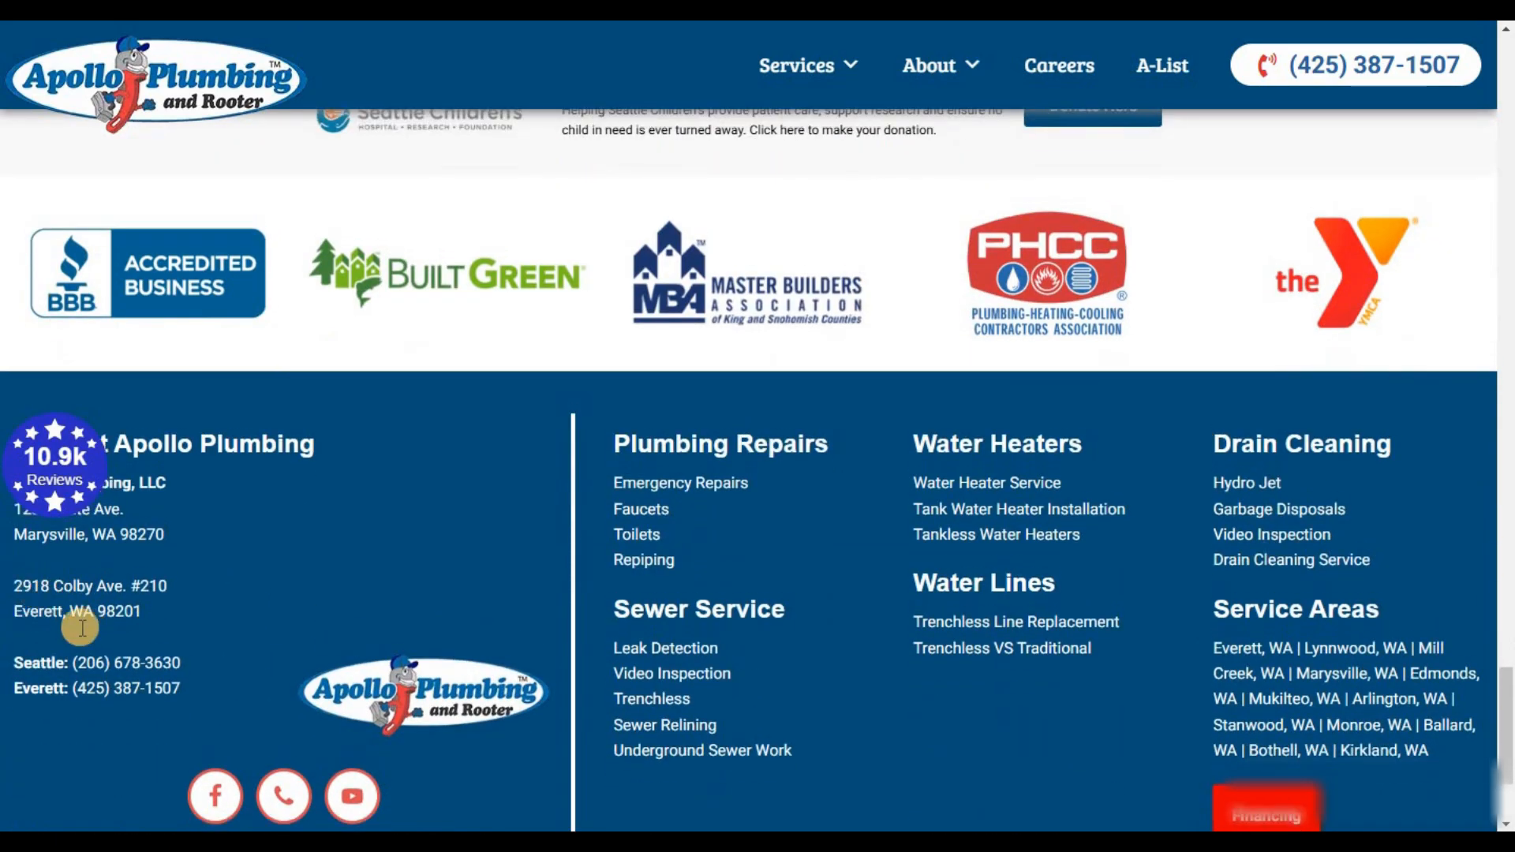
scroll(7, 601, "up", 1)
left_click_drag(14, 615, 166, 636)
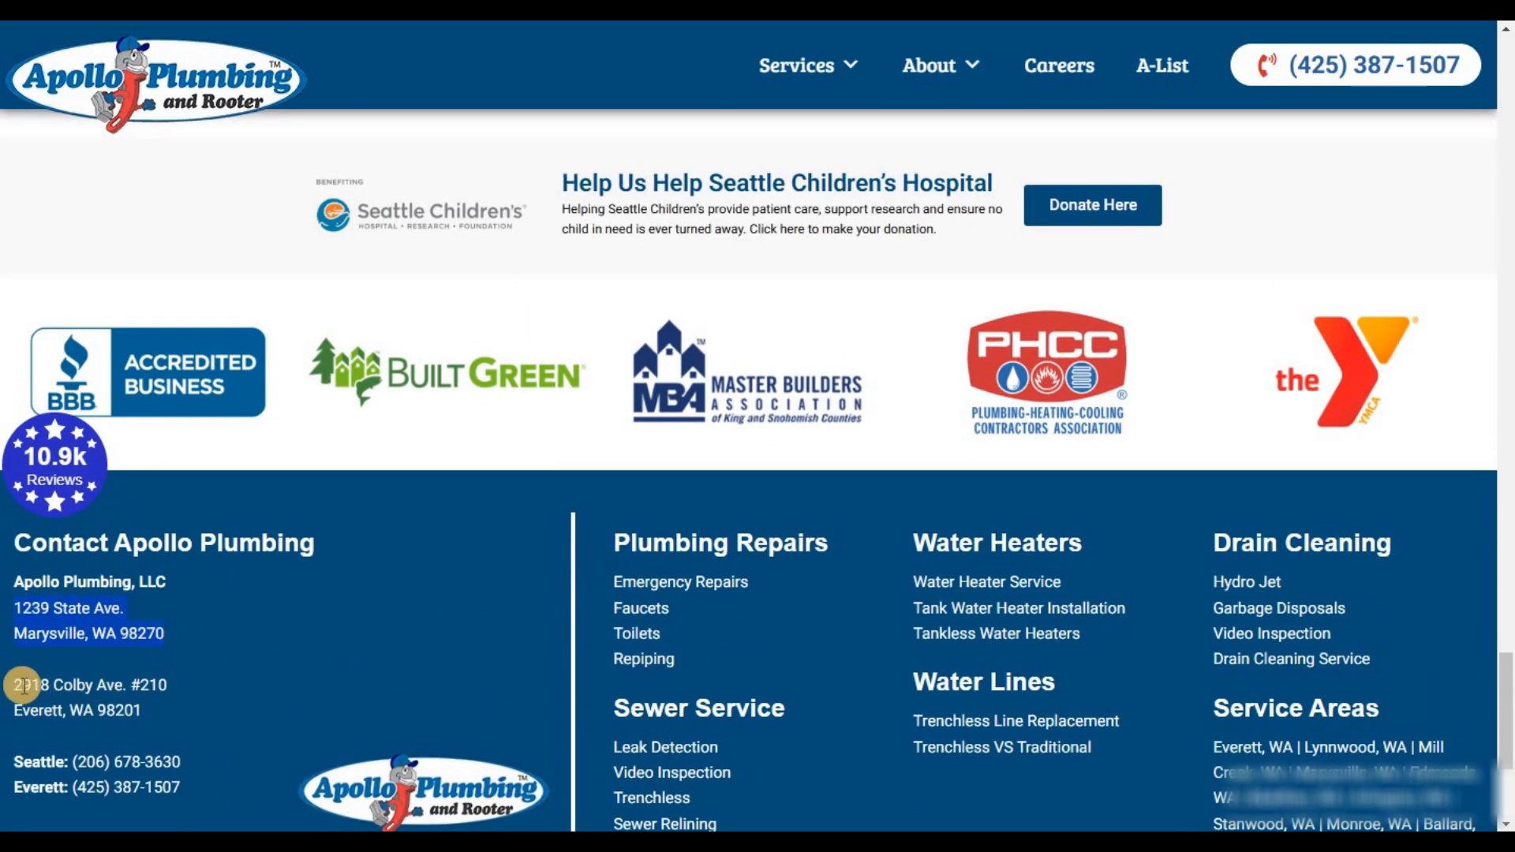
left_click_drag(14, 687, 198, 690)
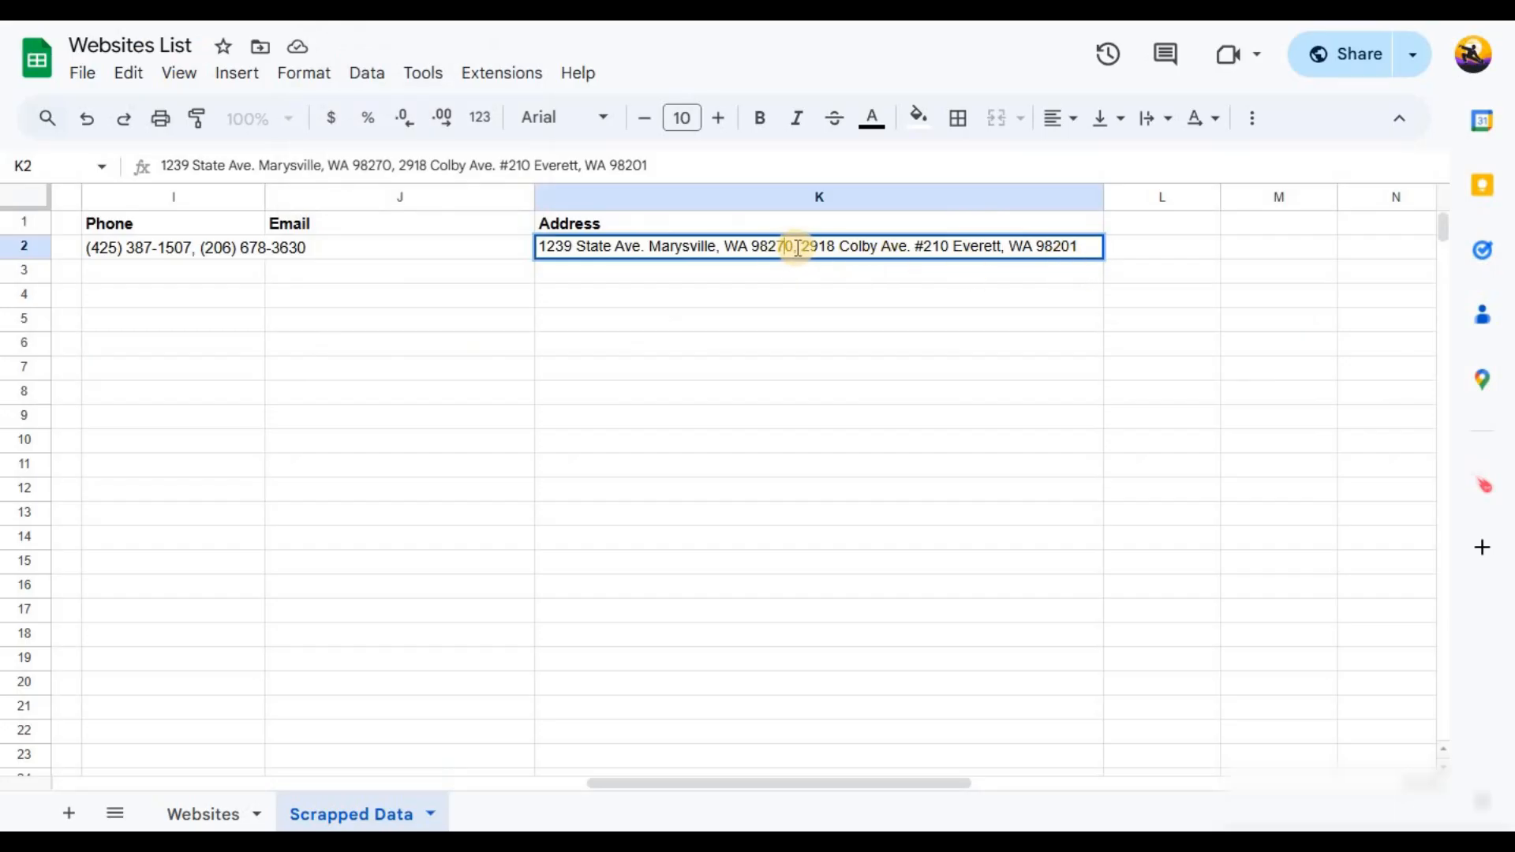
Try a "|" separator between the two addresses in the row 2 Address cell, and remove it again.
left_click_drag(797, 247, 538, 247)
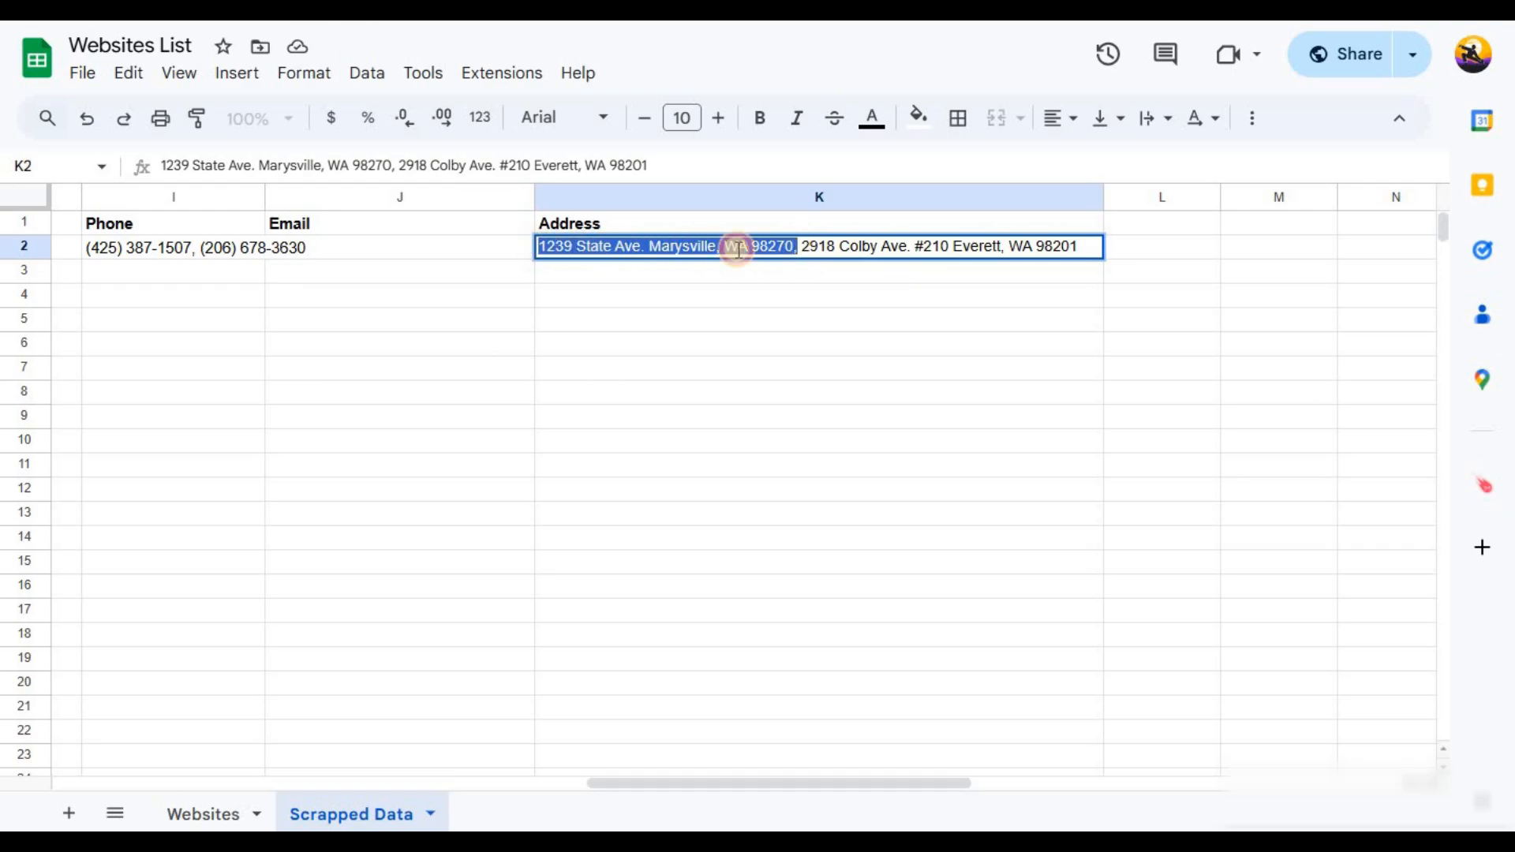
left_click(800, 247)
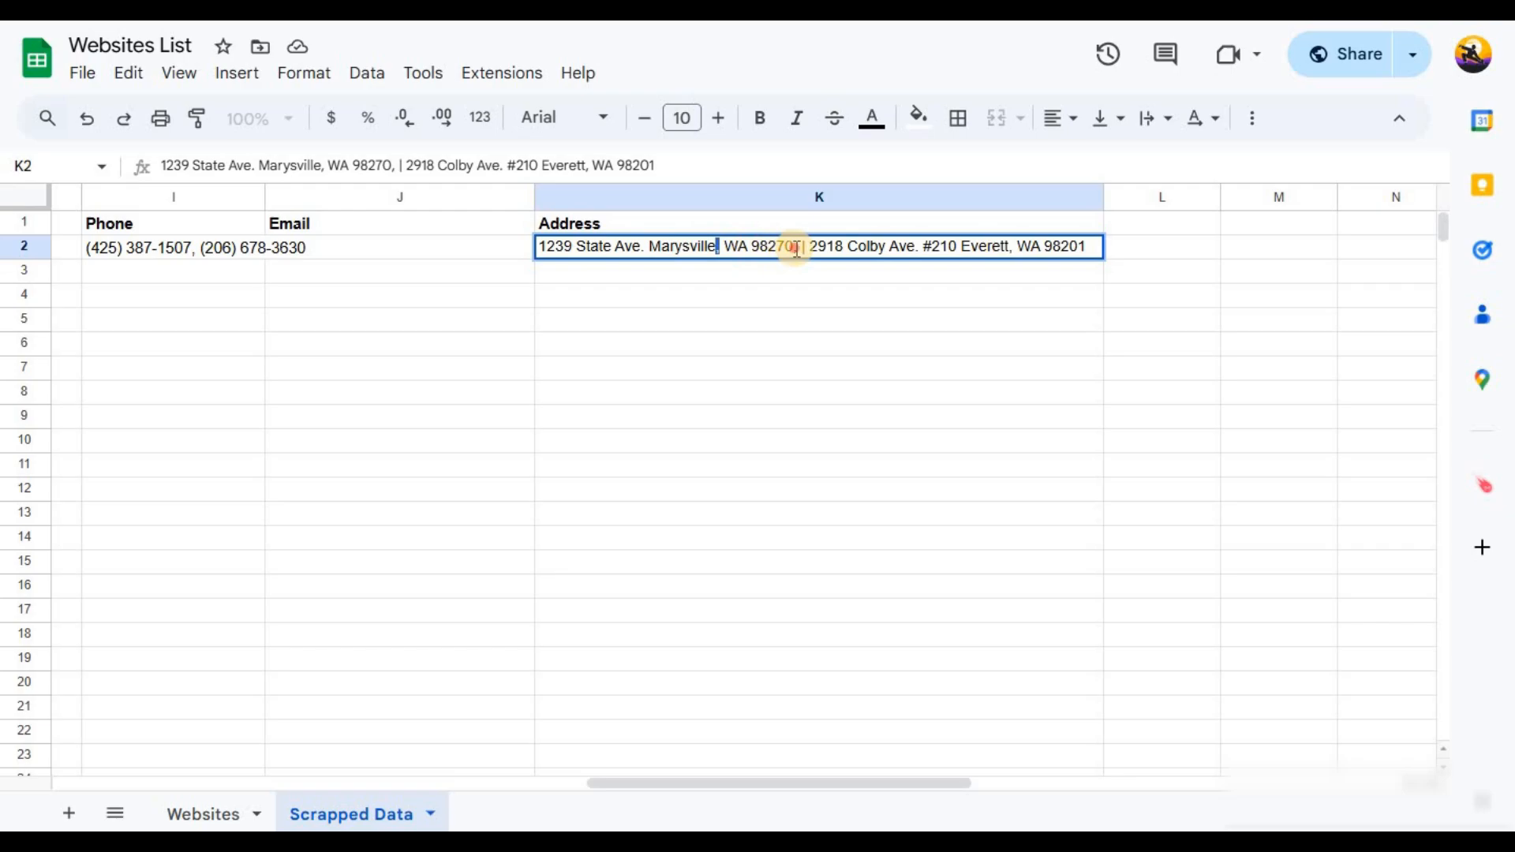
left_click(645, 250)
key("BackSpace")
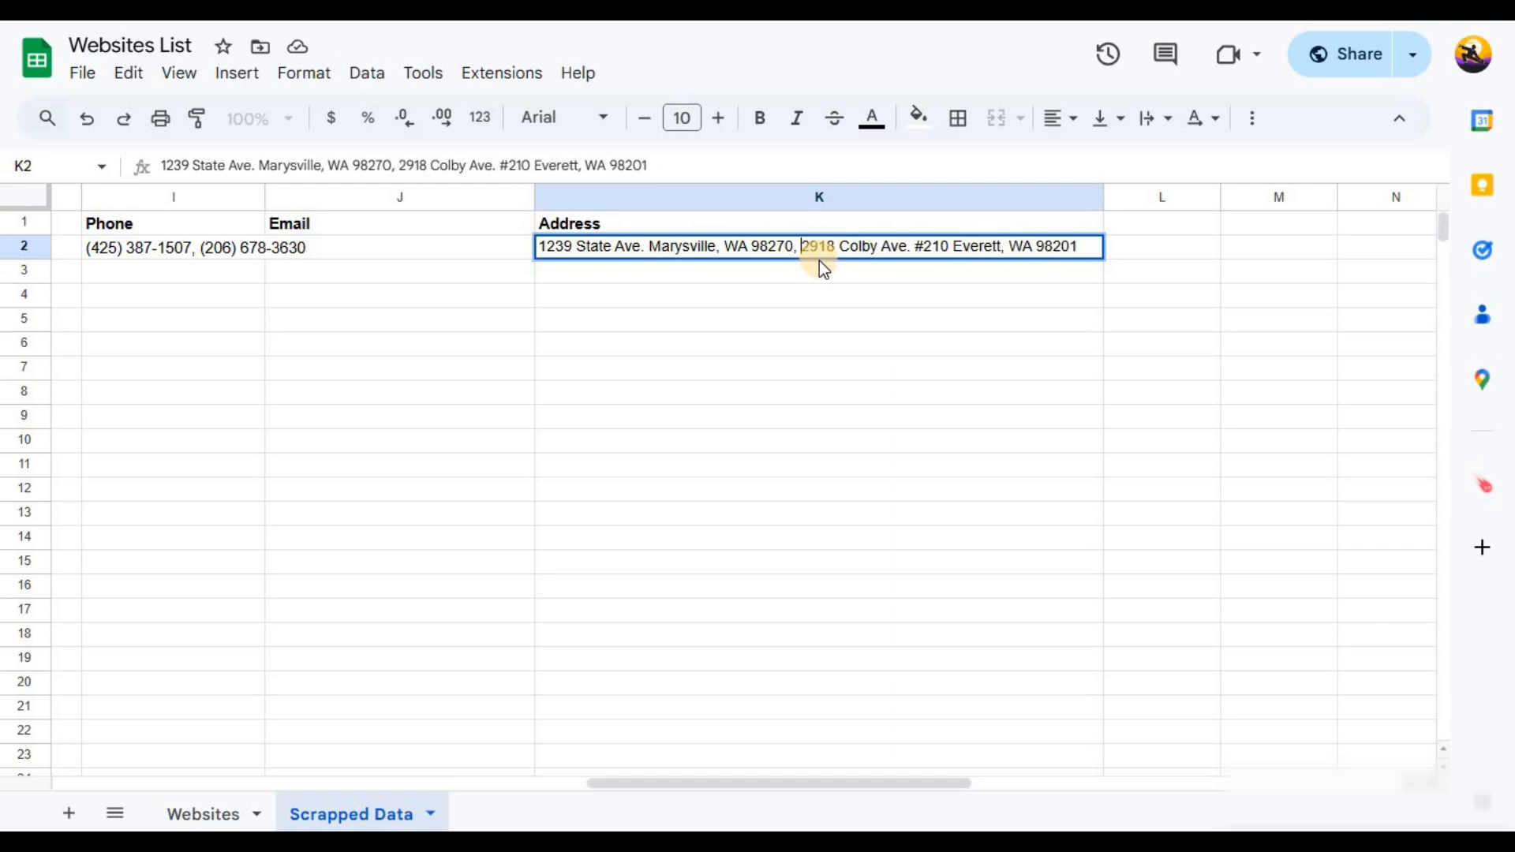
key("Return")
Return to the Apollo Plumbing website and look over the footer, the source of the scraped contact details.
left_click_drag(864, 781, 221, 730)
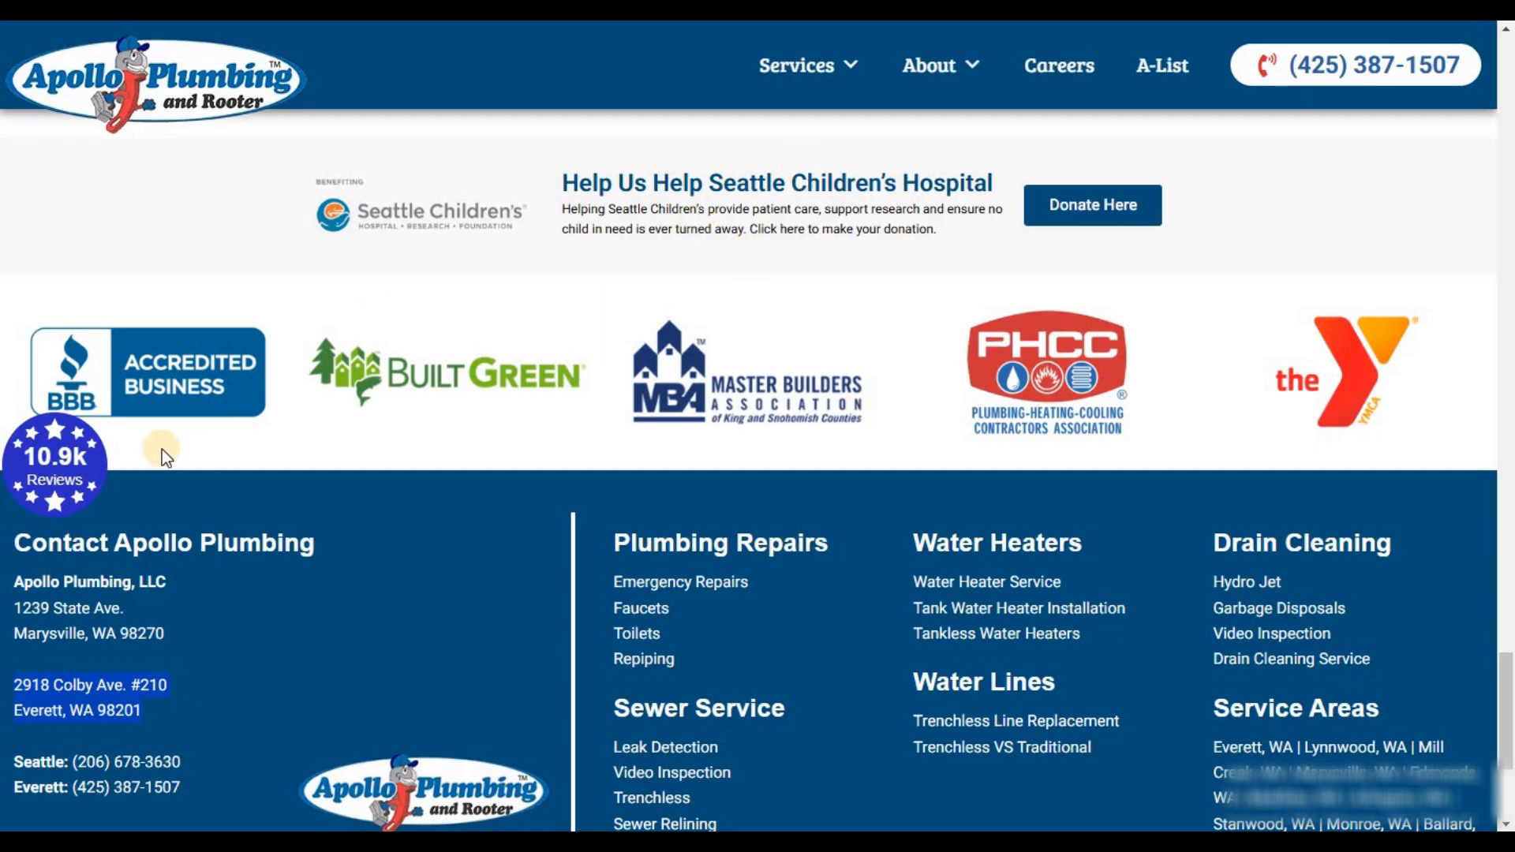
scroll(162, 449, "up", 1)
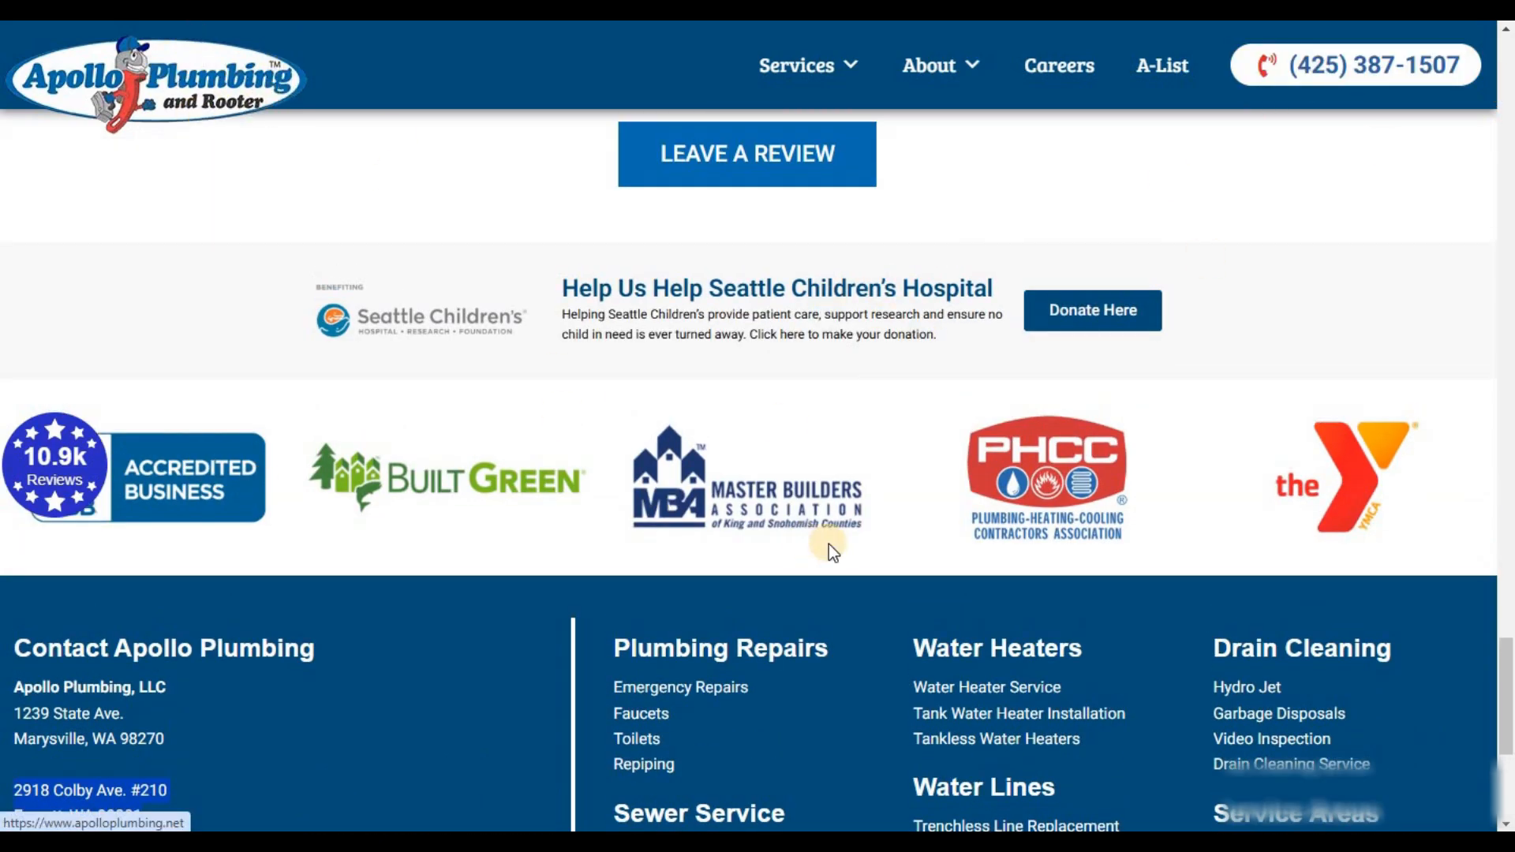
scroll(583, 363, "down", 1)
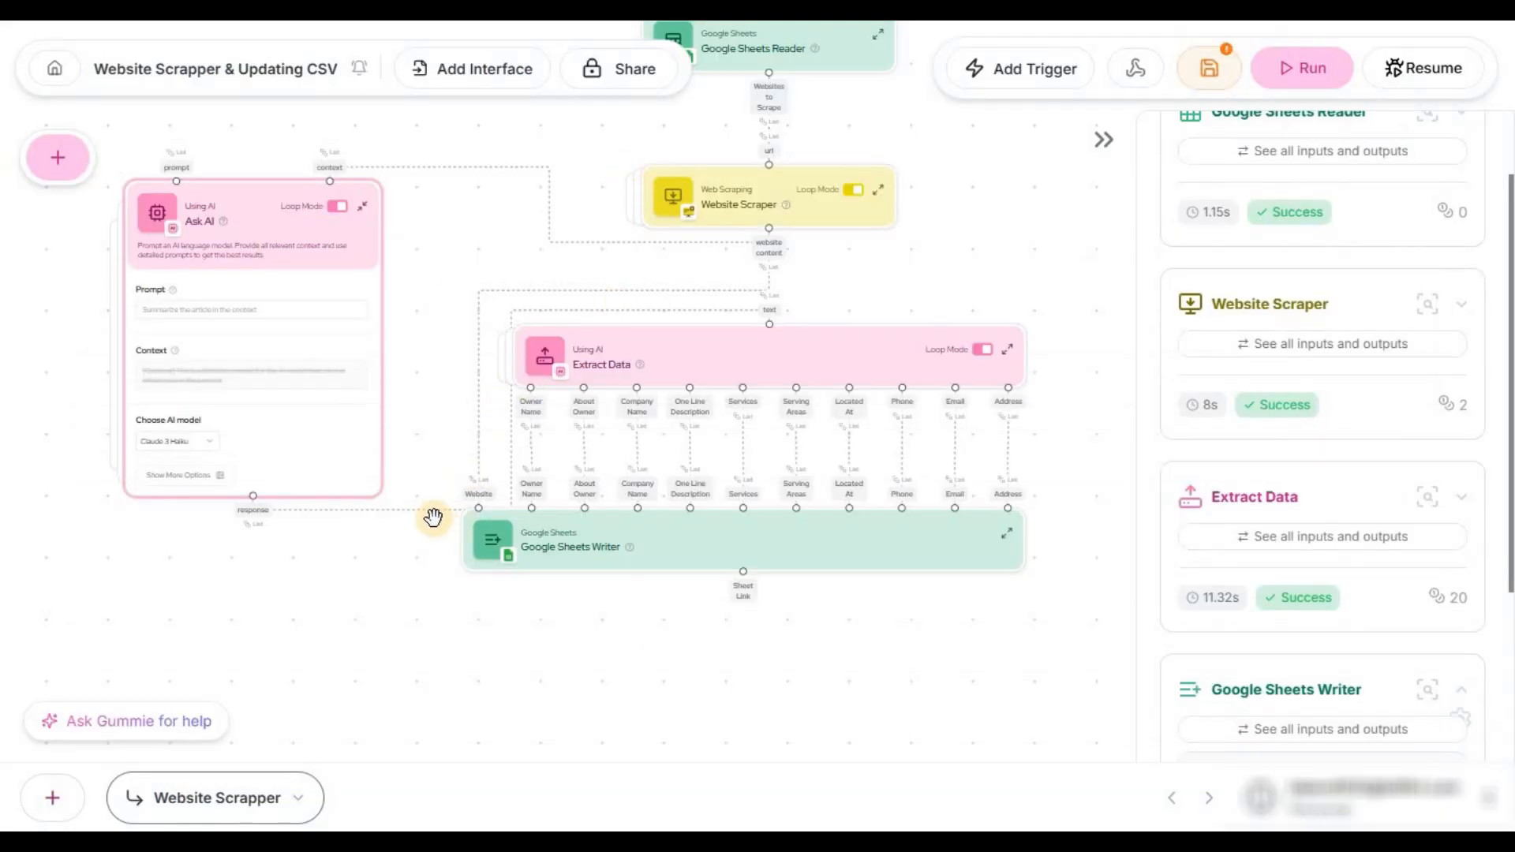
Switch back to the Gumloop workflow and look over the complete node chain, including the Ask AI node.
scroll(575, 623, "down", 5)
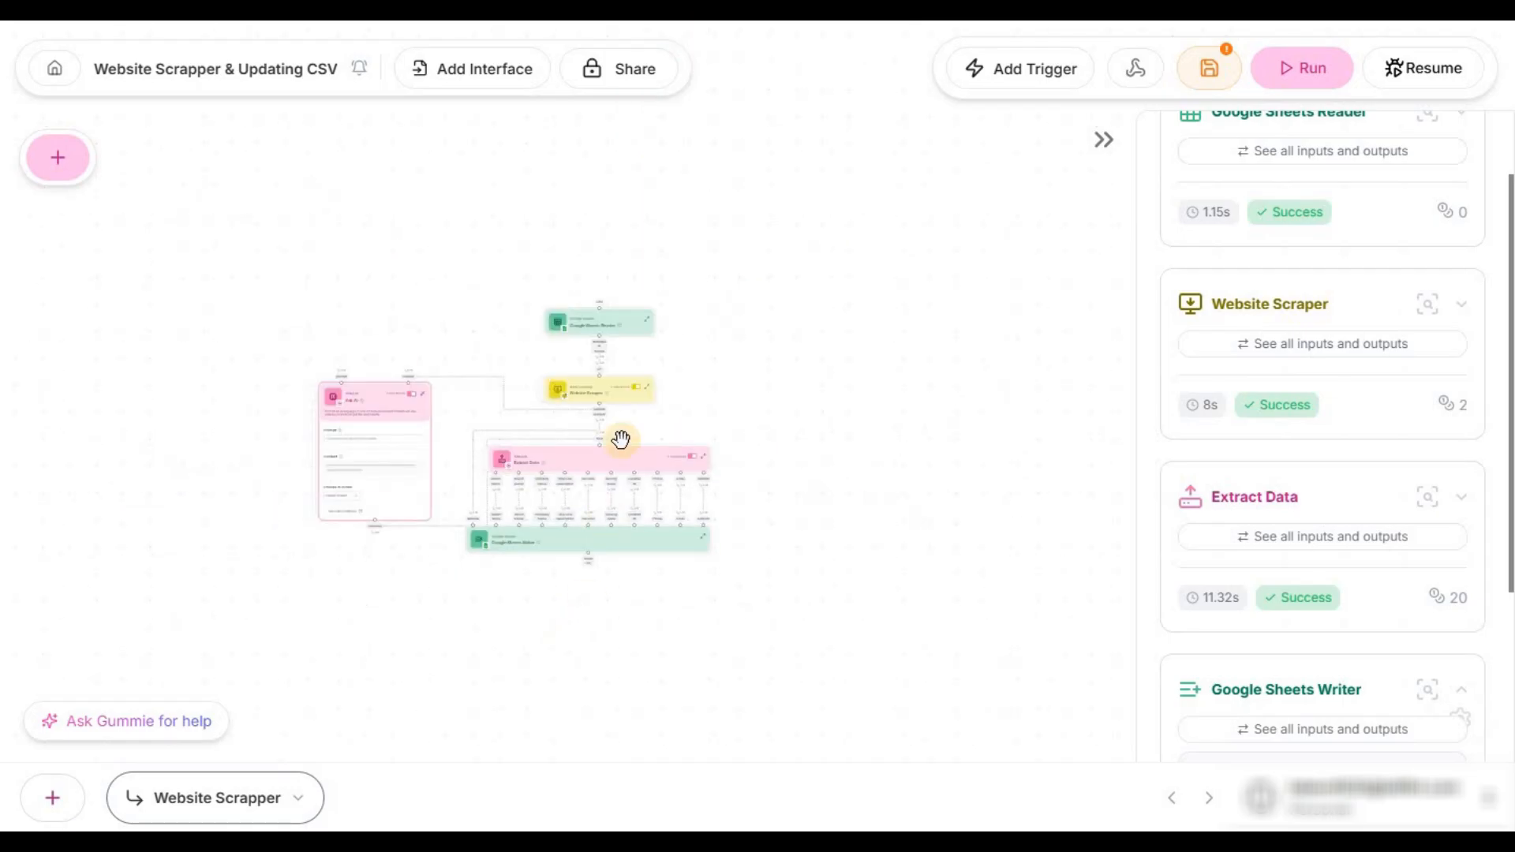
scroll(498, 399, "up", 3)
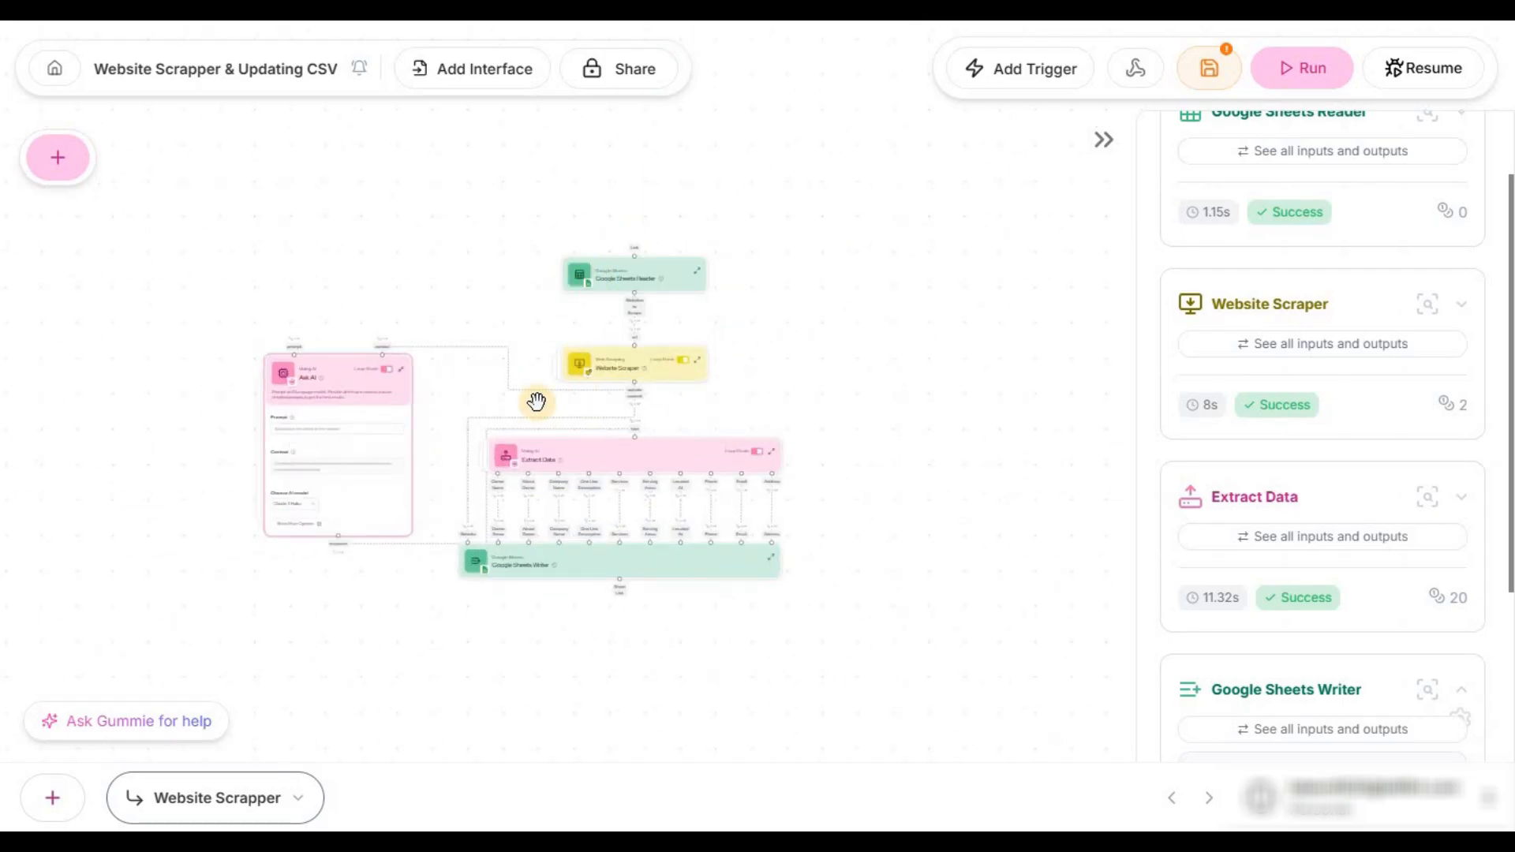
scroll(613, 329, "up", 2)
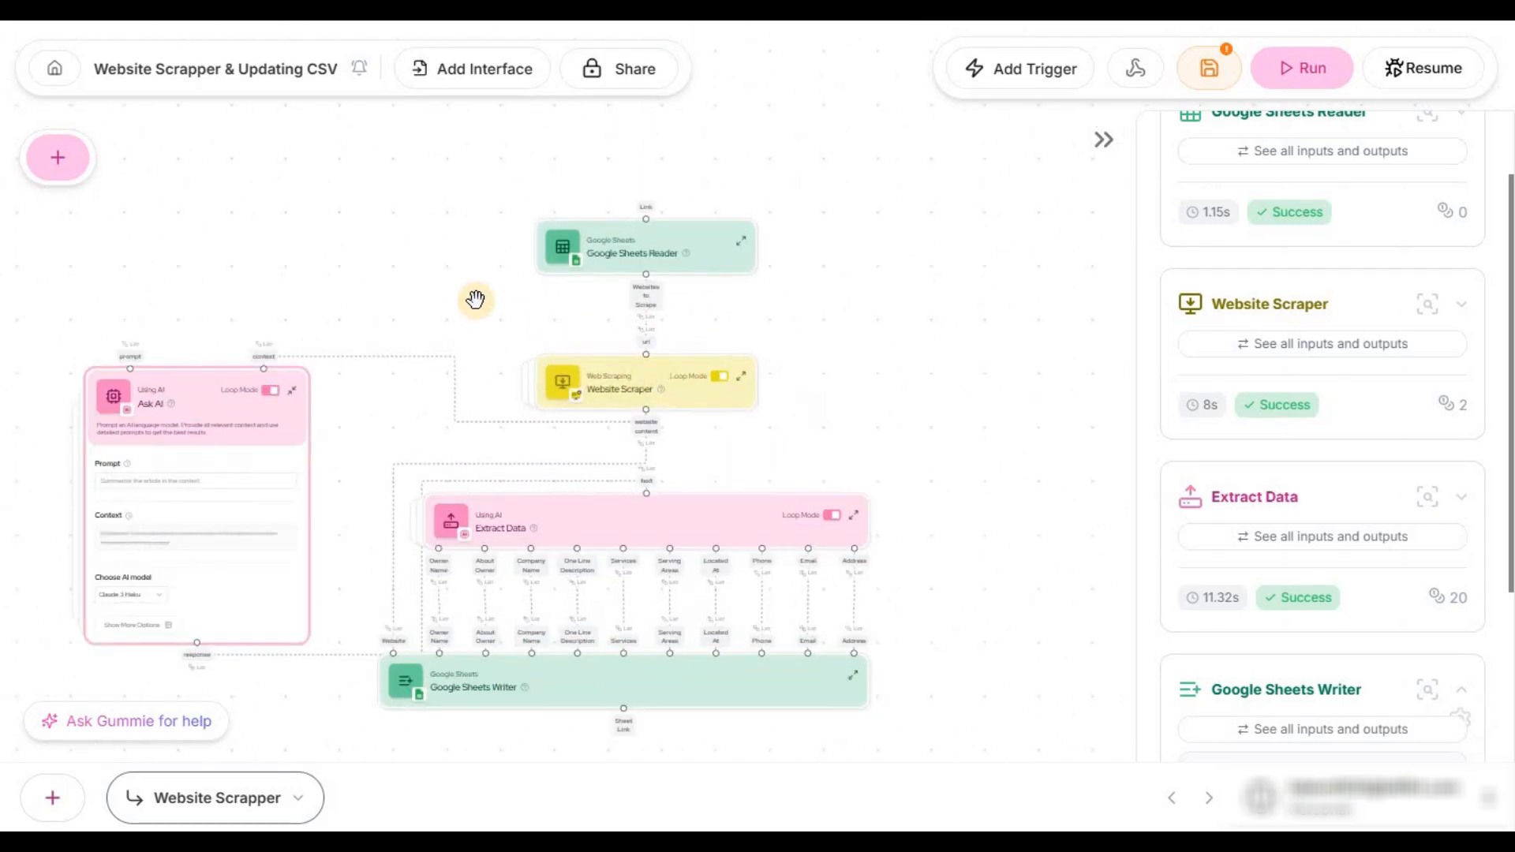
scroll(608, 318, "down", 2)
scroll(631, 331, "up", 1)
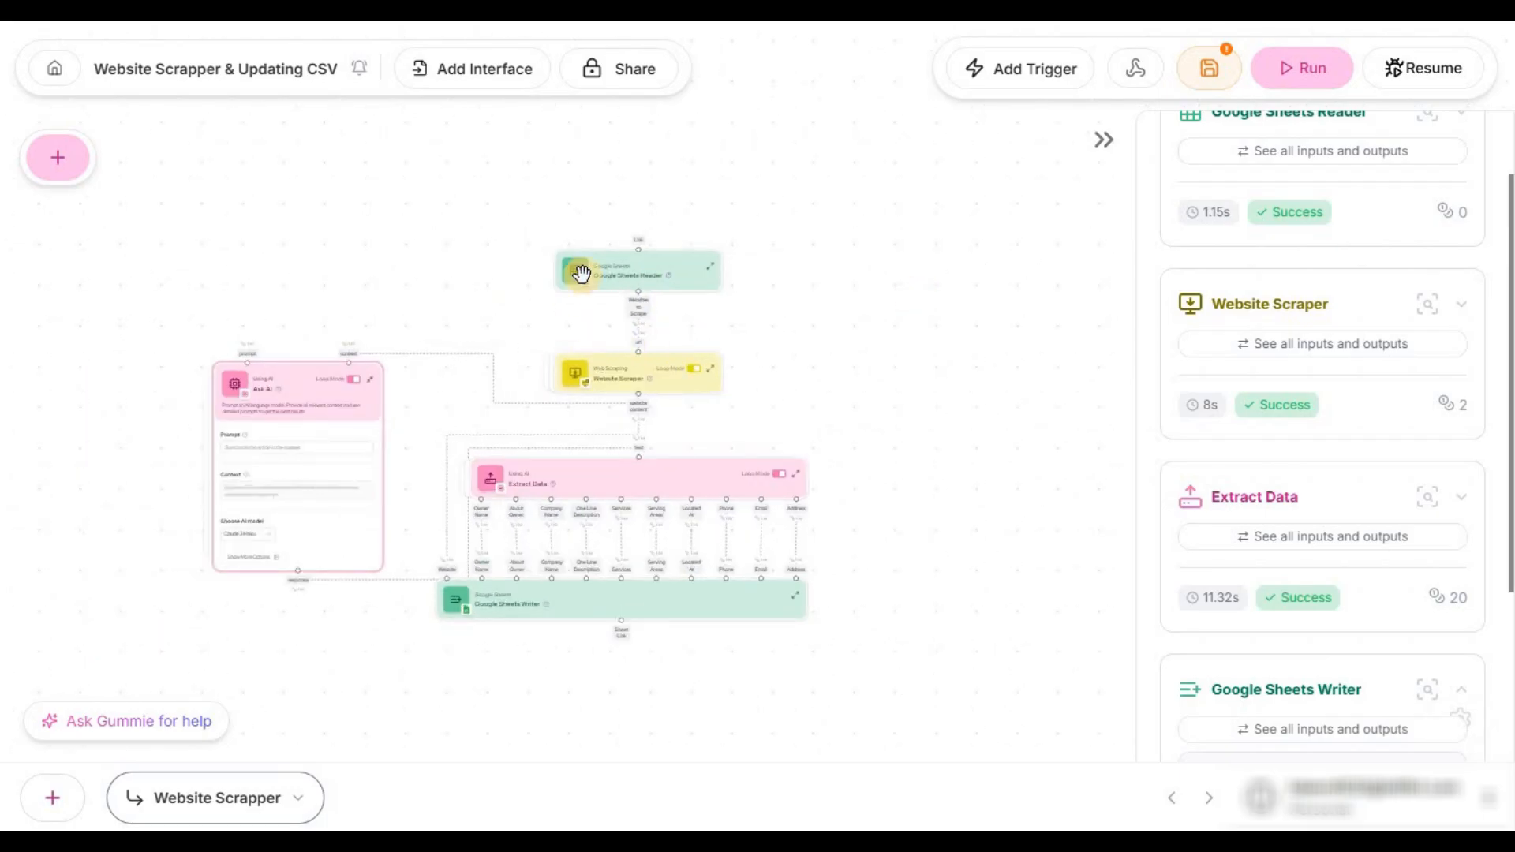